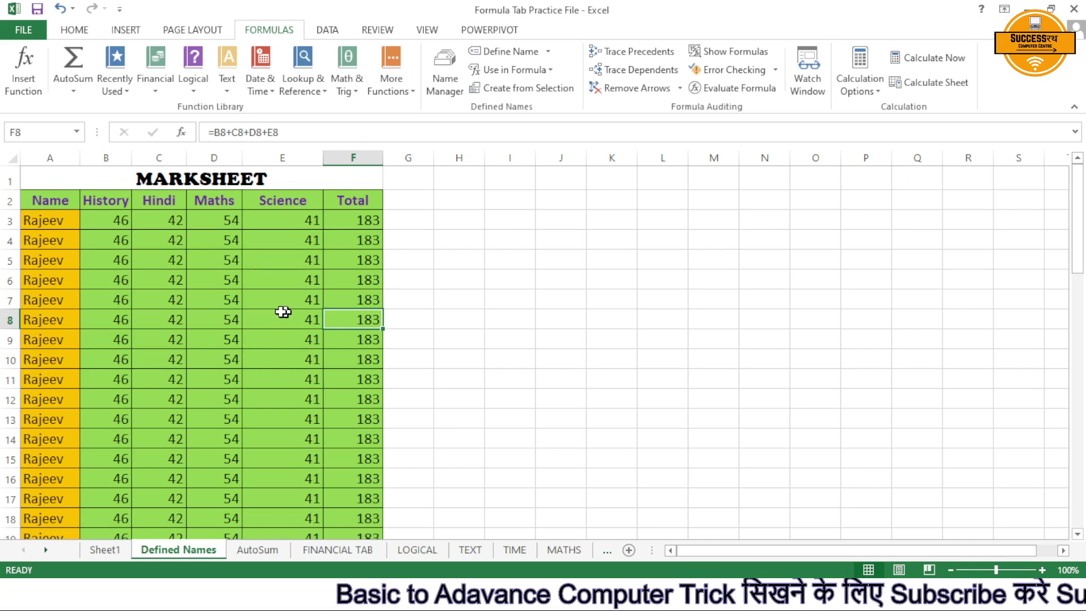
Set the Maths mark in D7 to 100 and check the Grand Total below the marksheet.
{"action": "left_click", "coordinate": [223, 302]}
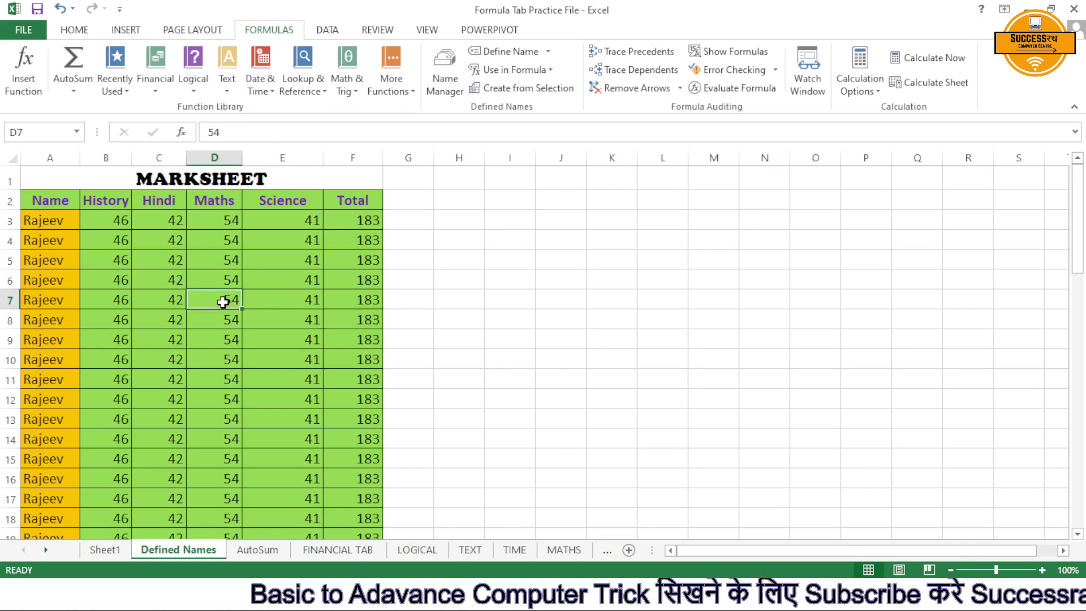
{"action": "type", "text": "100"}
{"action": "key", "text": "Return"}
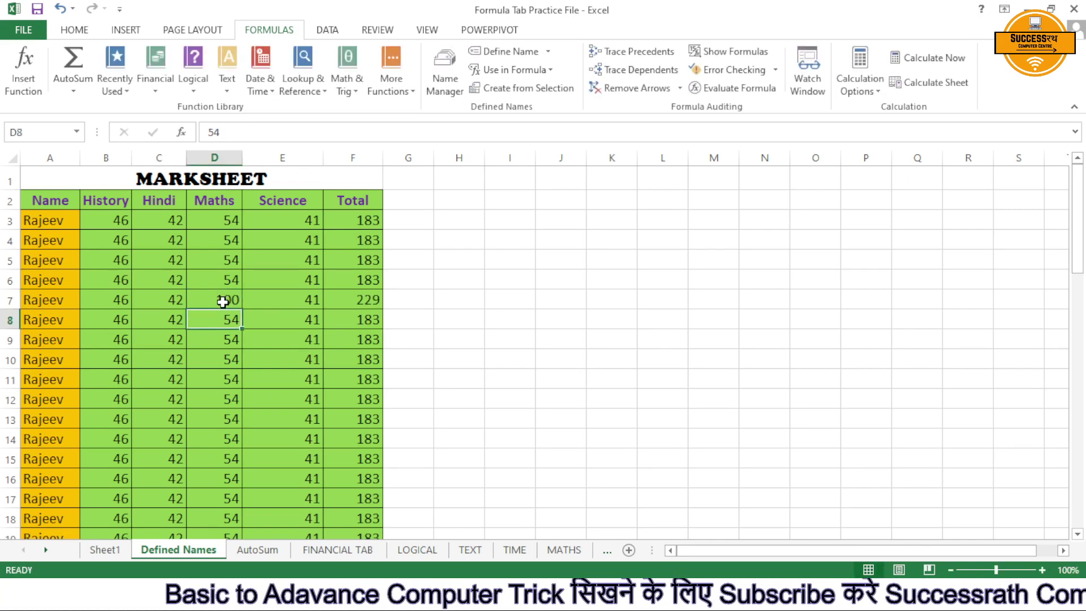
{"action": "scroll", "coordinate": [367, 300], "scroll_direction": "down", "scroll_amount": 20}
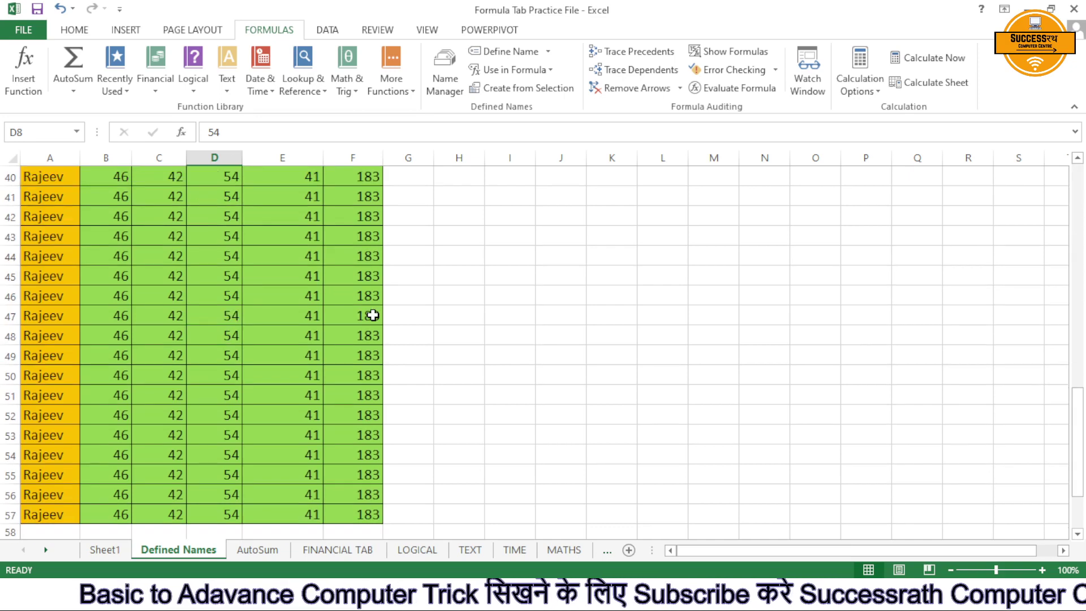
{"action": "scroll", "coordinate": [372, 315], "scroll_direction": "up", "scroll_amount": 4}
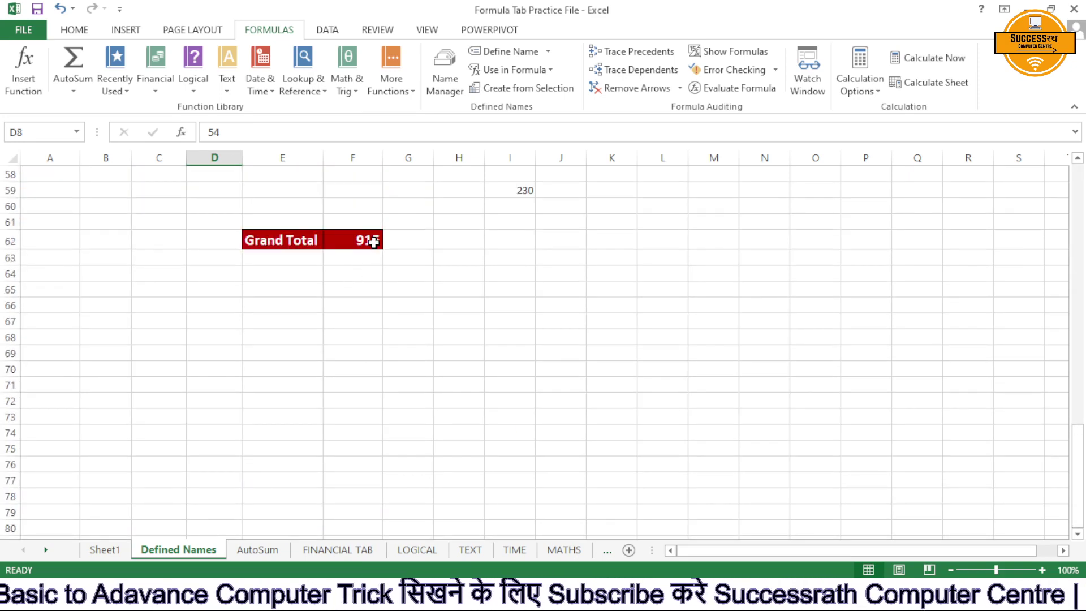
{"action": "scroll", "coordinate": [363, 248], "scroll_direction": "up", "scroll_amount": 19}
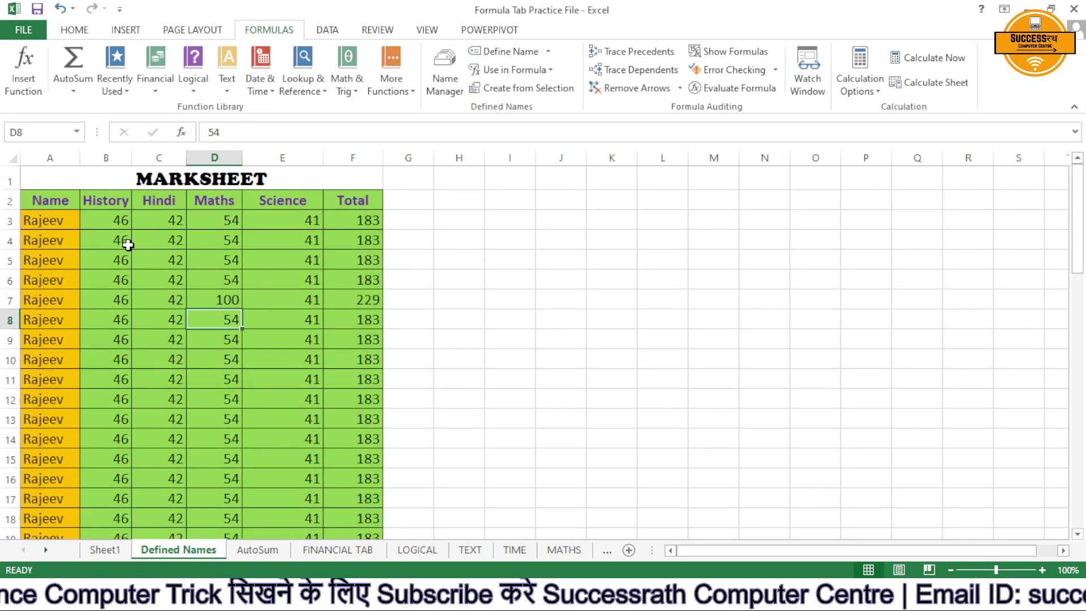
Set the History mark in B4 to 435 and check the Grand Total again.
{"action": "left_click", "coordinate": [128, 244]}
{"action": "type", "text": "4"}
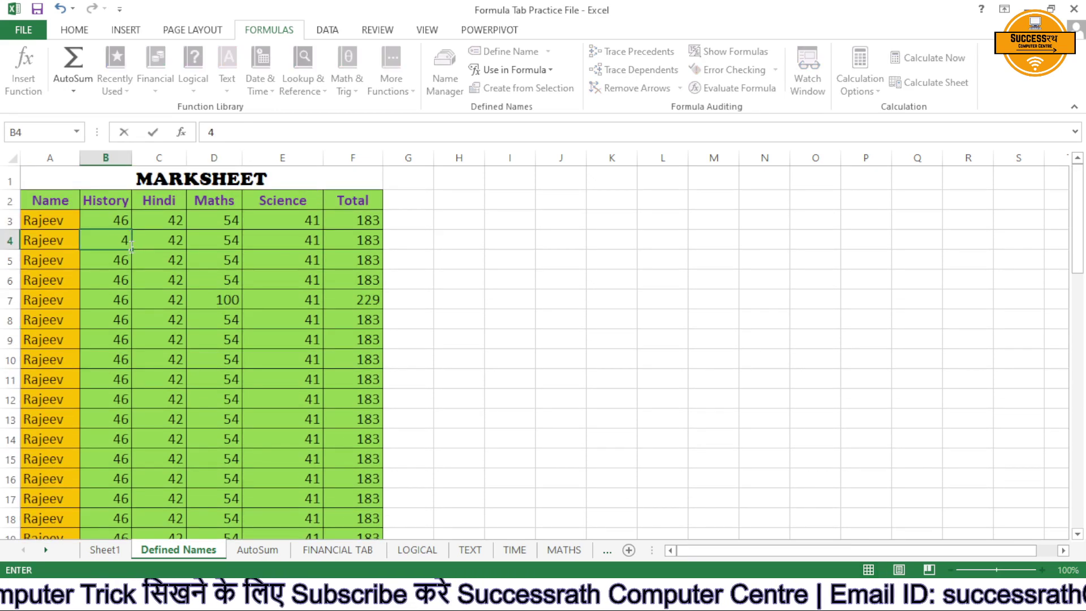
{"action": "key", "text": "Return"}
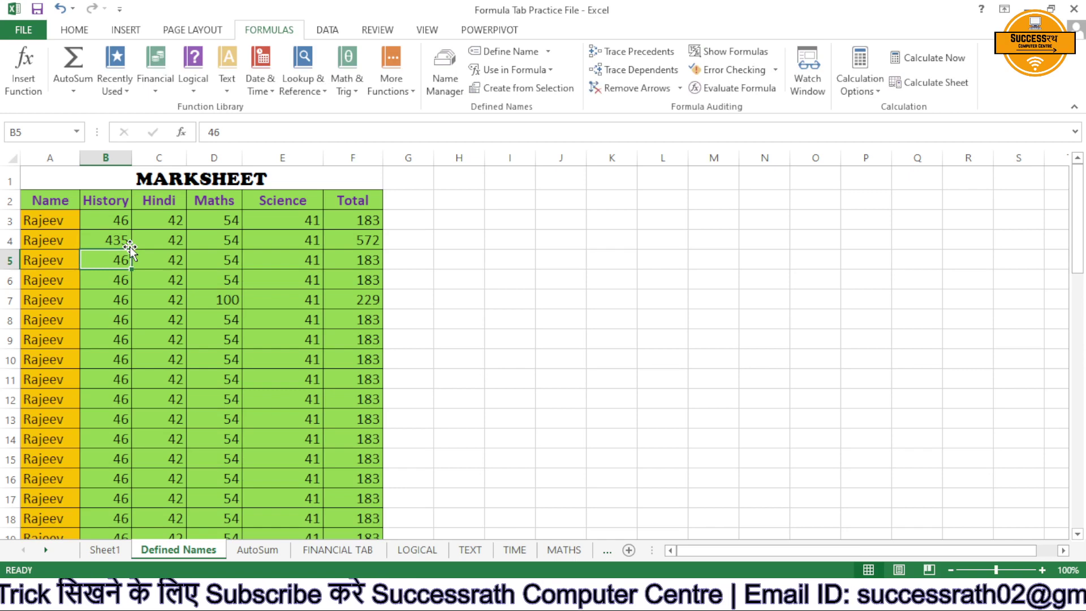
{"action": "scroll", "coordinate": [448, 252], "scroll_direction": "down", "scroll_amount": 18}
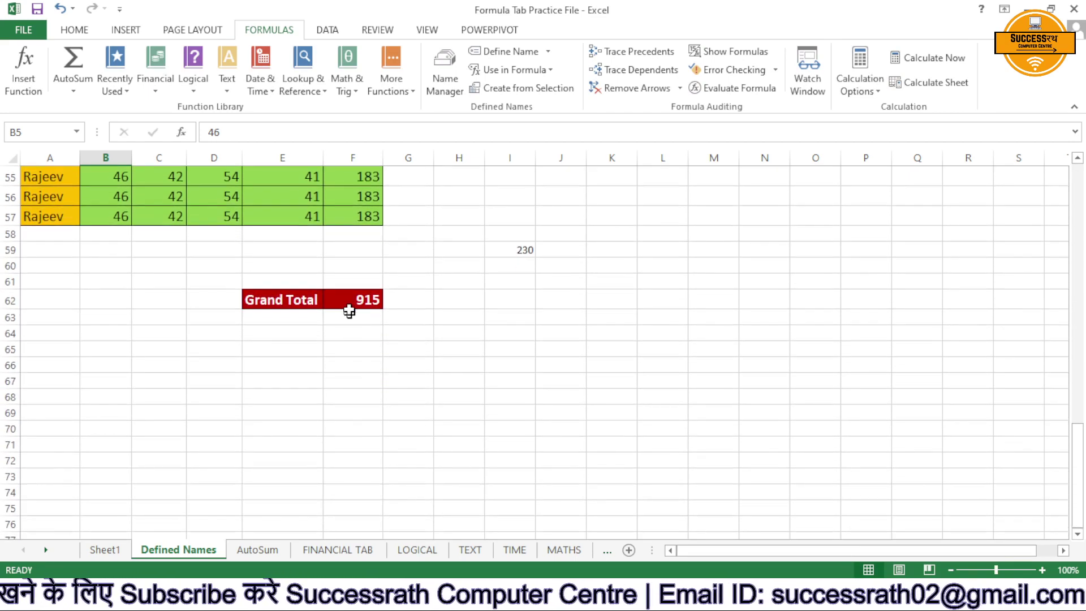
{"action": "scroll", "coordinate": [348, 307], "scroll_direction": "up", "scroll_amount": 2}
Clear the existing formula from the Grand Total cell F62.
{"action": "left_click", "coordinate": [353, 420]}
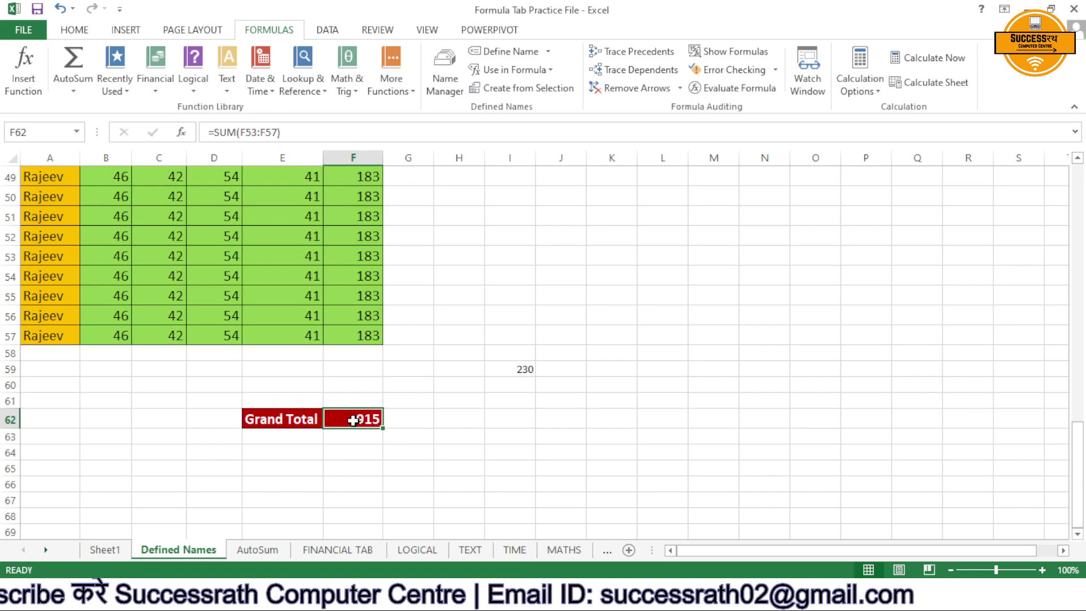
{"action": "scroll", "coordinate": [353, 420], "scroll_direction": "up", "scroll_amount": 1}
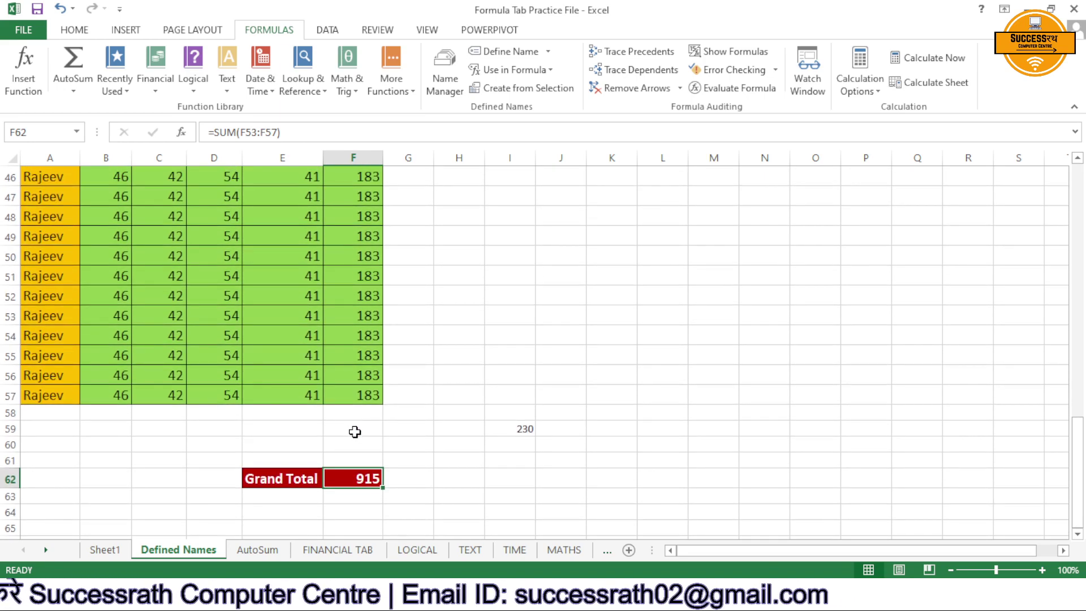
{"action": "key", "text": "BackSpace"}
{"action": "left_click", "coordinate": [438, 494]}
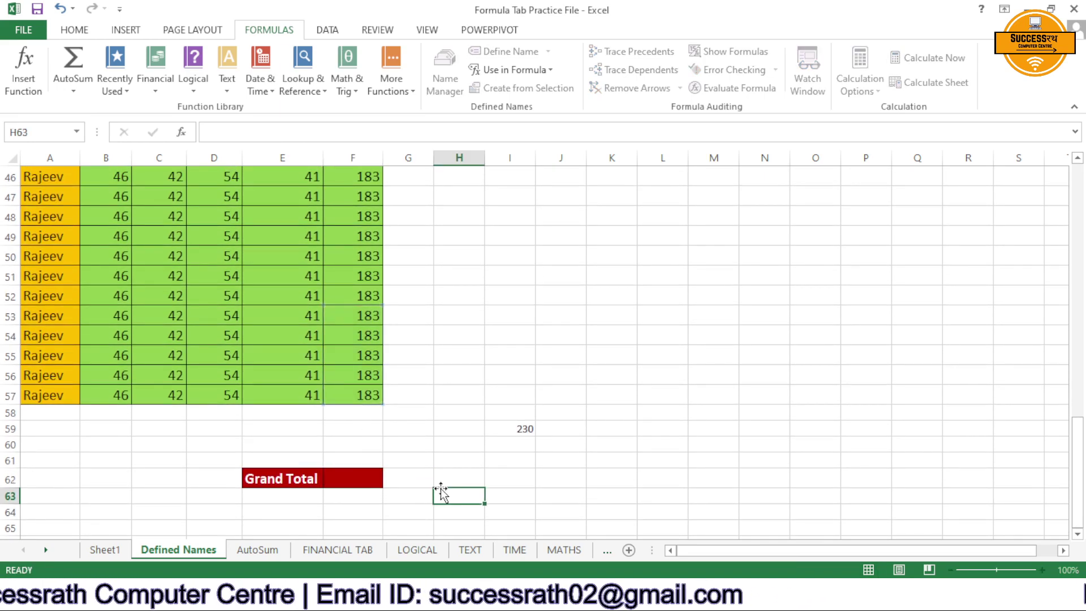
Enter a SUM formula in the Grand Total cell F62 that adds all student totals in F3:F57.
{"action": "left_click", "coordinate": [358, 486]}
{"action": "type", "text": "="}
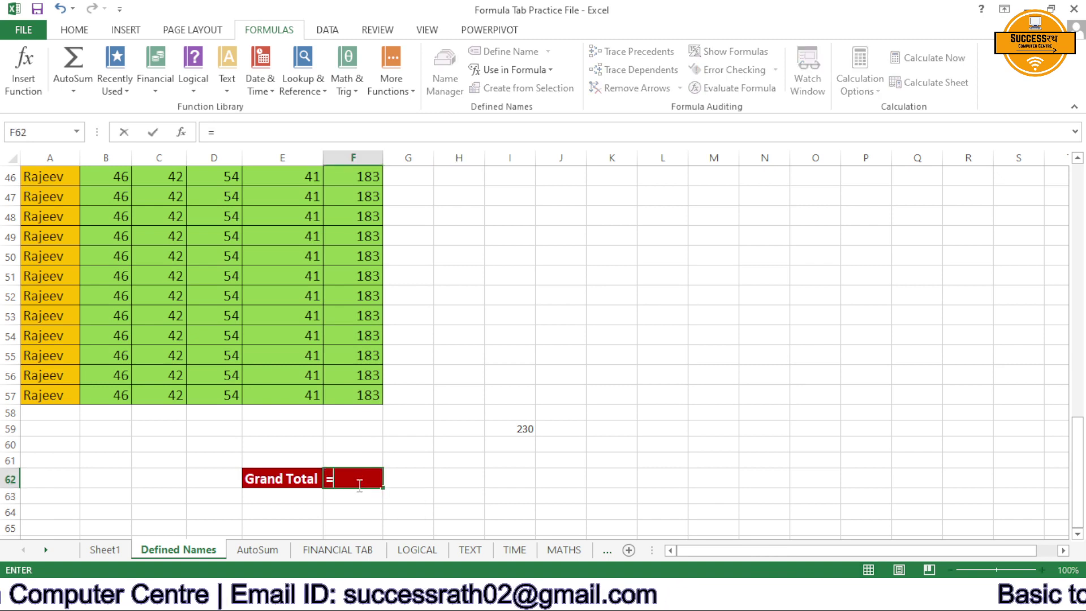
{"action": "type", "text": "s"}
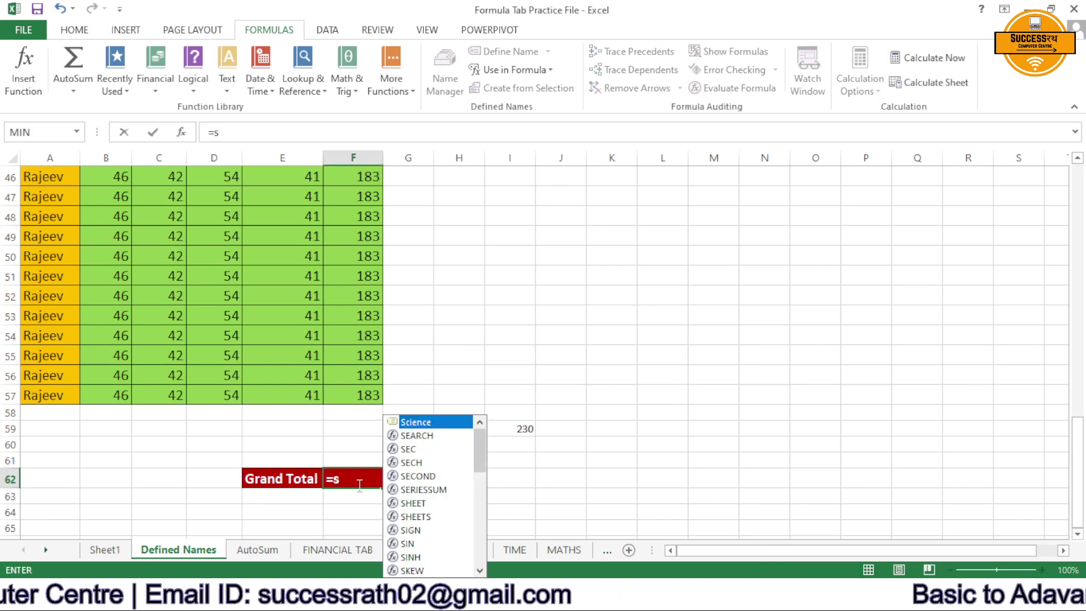
{"action": "type", "text": "um"}
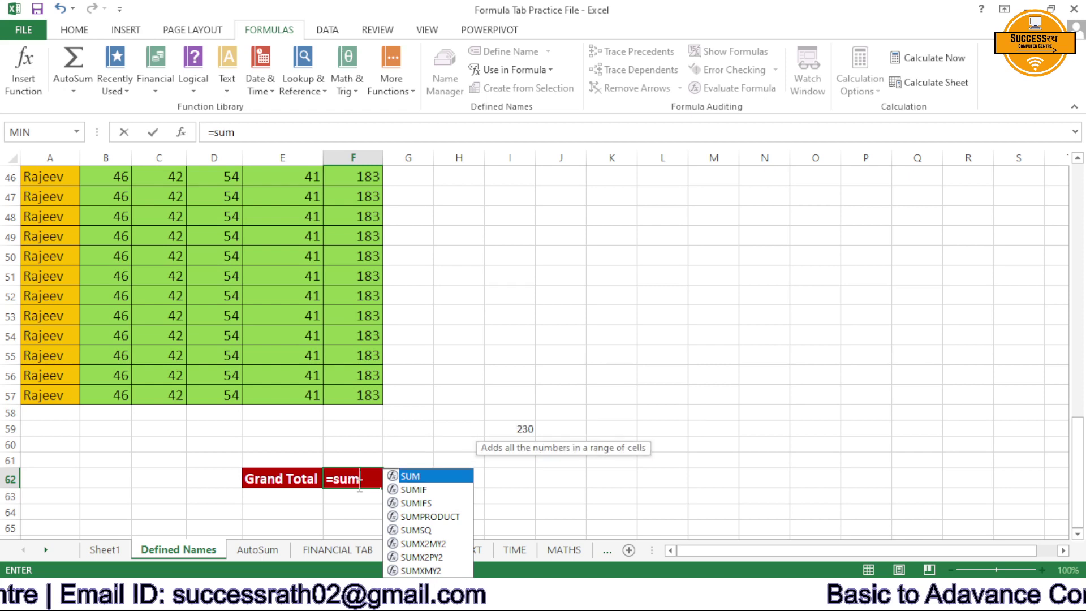
{"action": "type", "text": "("}
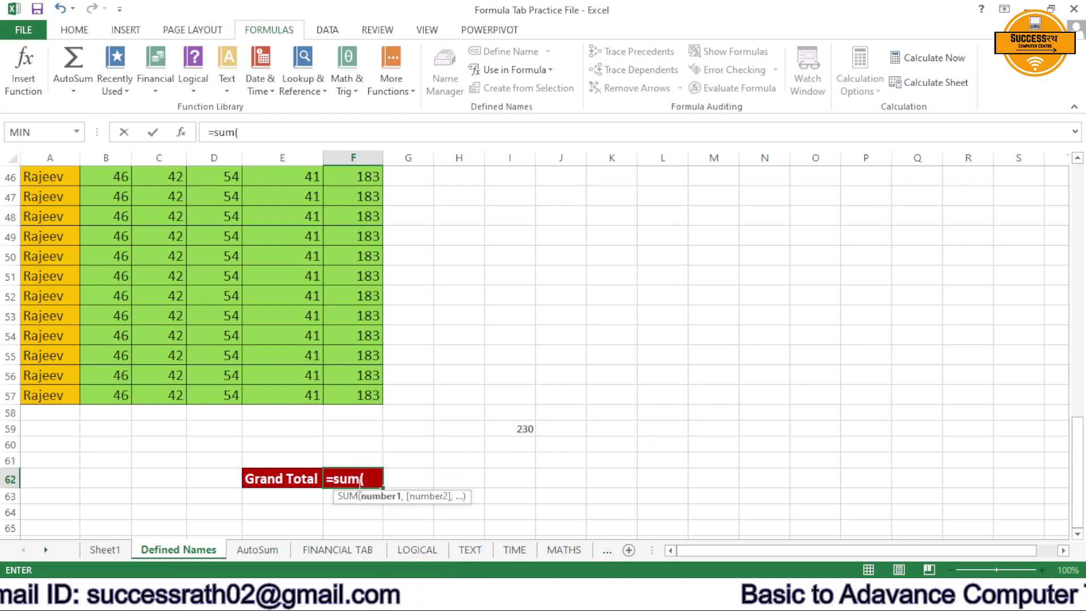
{"action": "scroll", "coordinate": [325, 298], "scroll_direction": "up", "scroll_amount": 15}
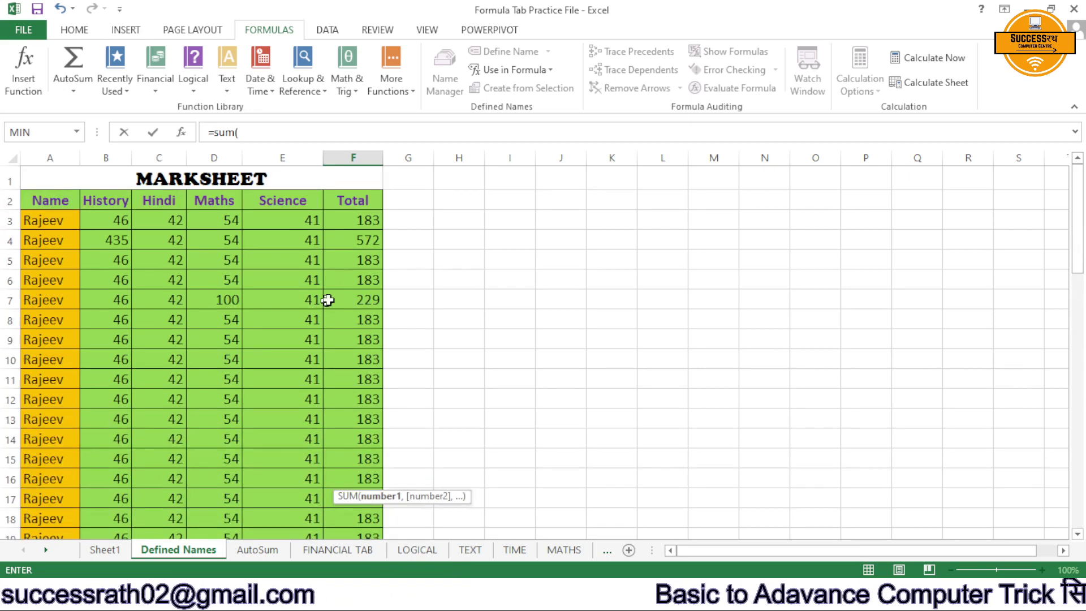
{"action": "left_click_drag", "start_coordinate": [378, 222], "coordinate": [365, 529]}
{"action": "scroll", "coordinate": [426, 437], "scroll_direction": "down", "scroll_amount": 3}
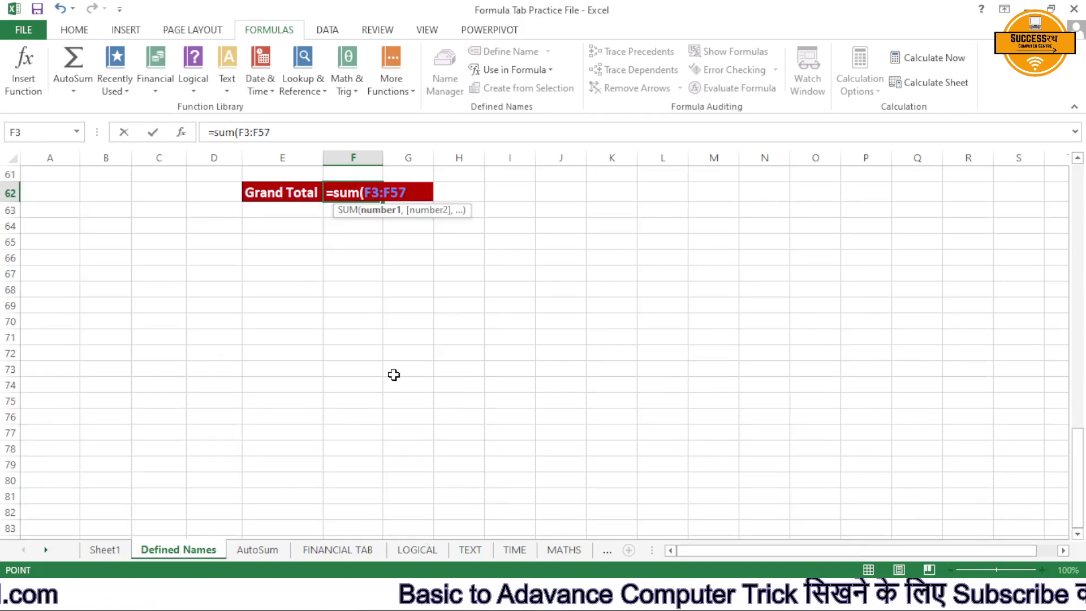
{"action": "key", "text": "Return"}
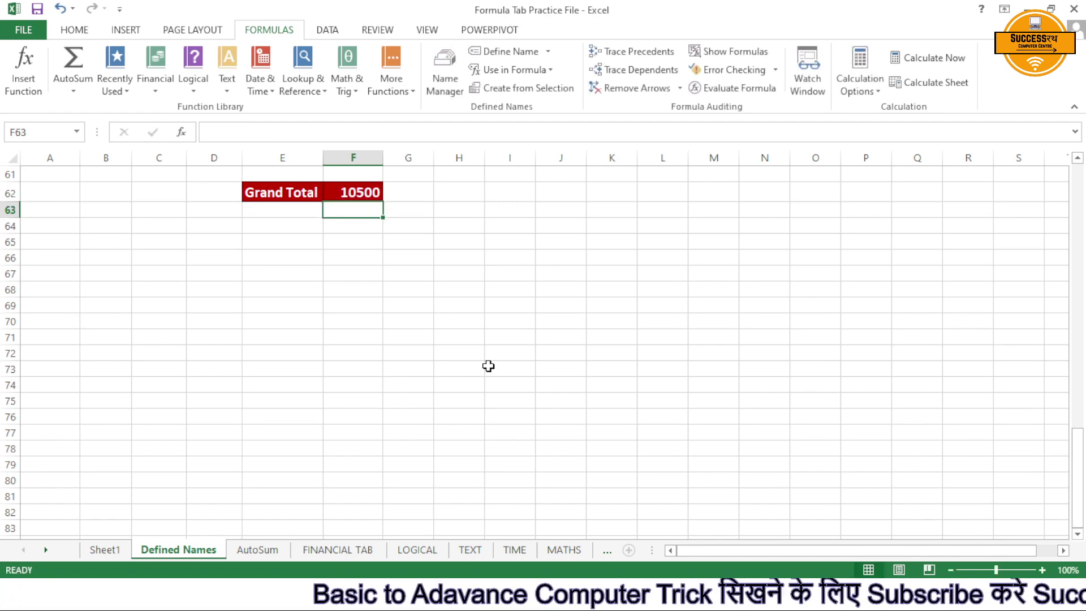
Set the Hindi mark in C54 to 100.
{"action": "scroll", "coordinate": [404, 339], "scroll_direction": "up", "scroll_amount": 3}
{"action": "scroll", "coordinate": [360, 355], "scroll_direction": "up", "scroll_amount": 3}
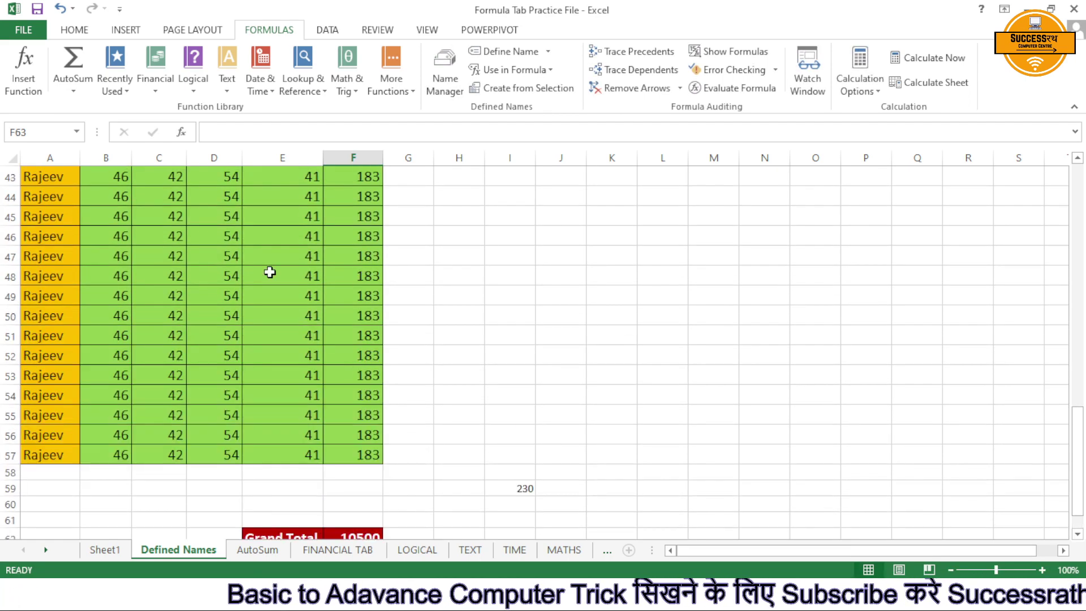
{"action": "scroll", "coordinate": [221, 309], "scroll_direction": "down", "scroll_amount": 1}
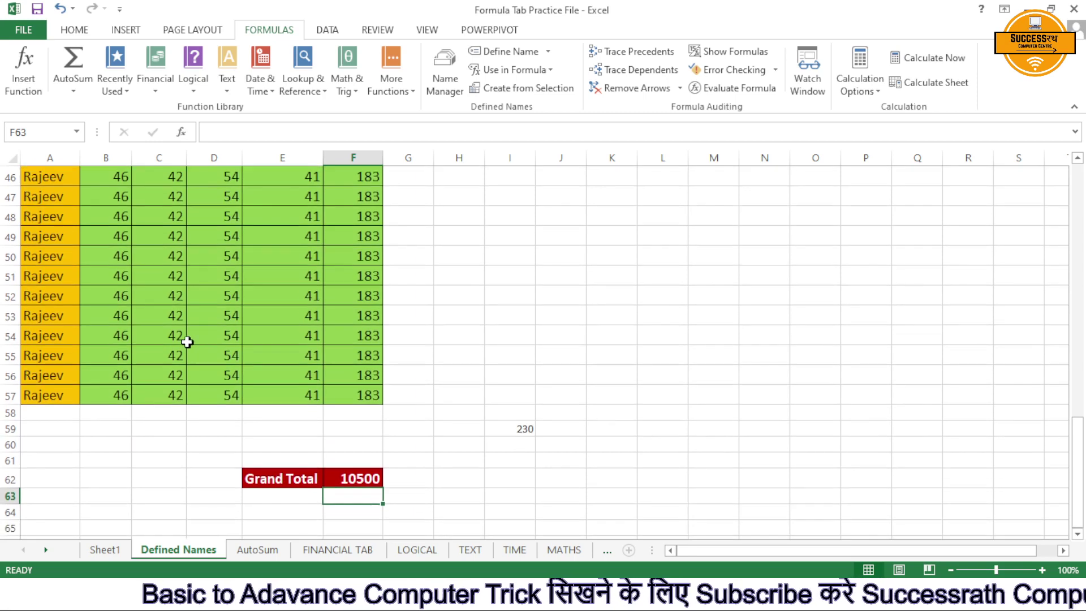
{"action": "left_click", "coordinate": [168, 334]}
{"action": "type", "text": "100"}
{"action": "key", "text": "Return"}
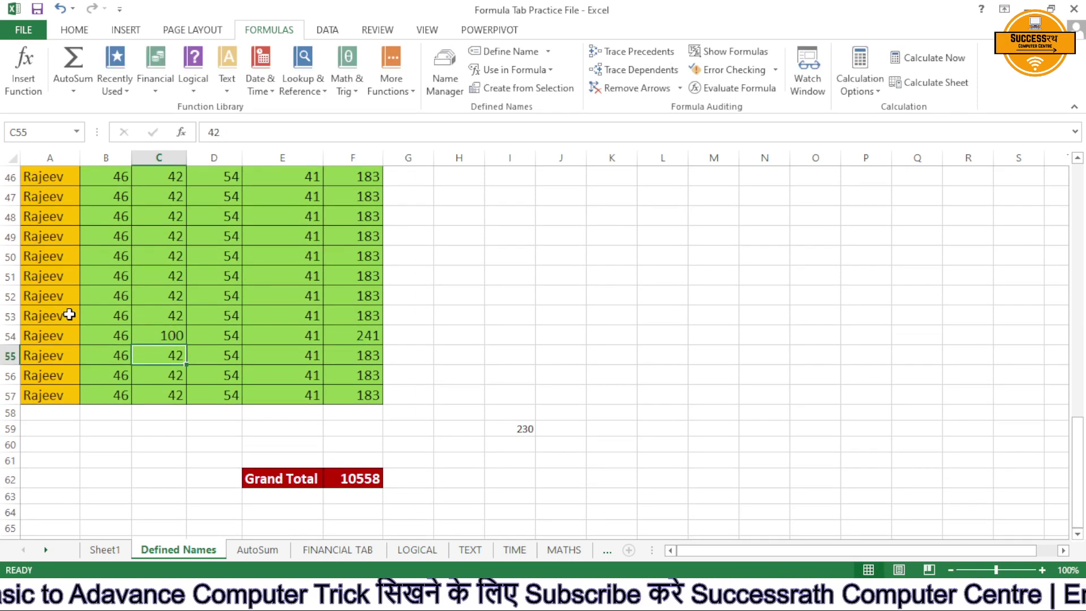
Set the History mark in B17 to 120 and check the Grand Total in row 62.
{"action": "scroll", "coordinate": [85, 306], "scroll_direction": "up", "scroll_amount": 11}
{"action": "left_click", "coordinate": [114, 254]}
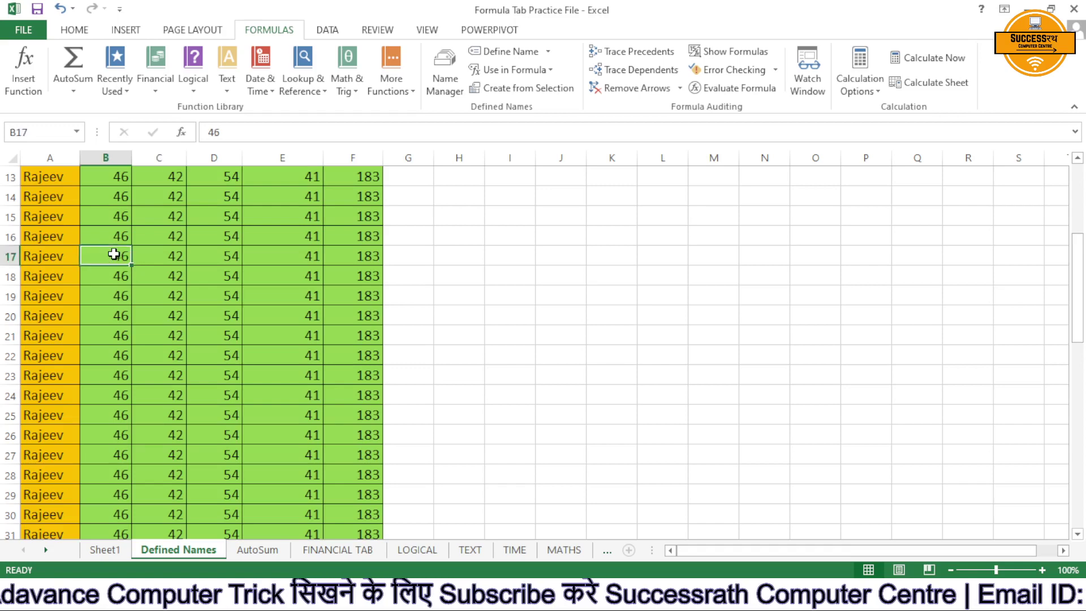
{"action": "type", "text": "120"}
{"action": "key", "text": "Return"}
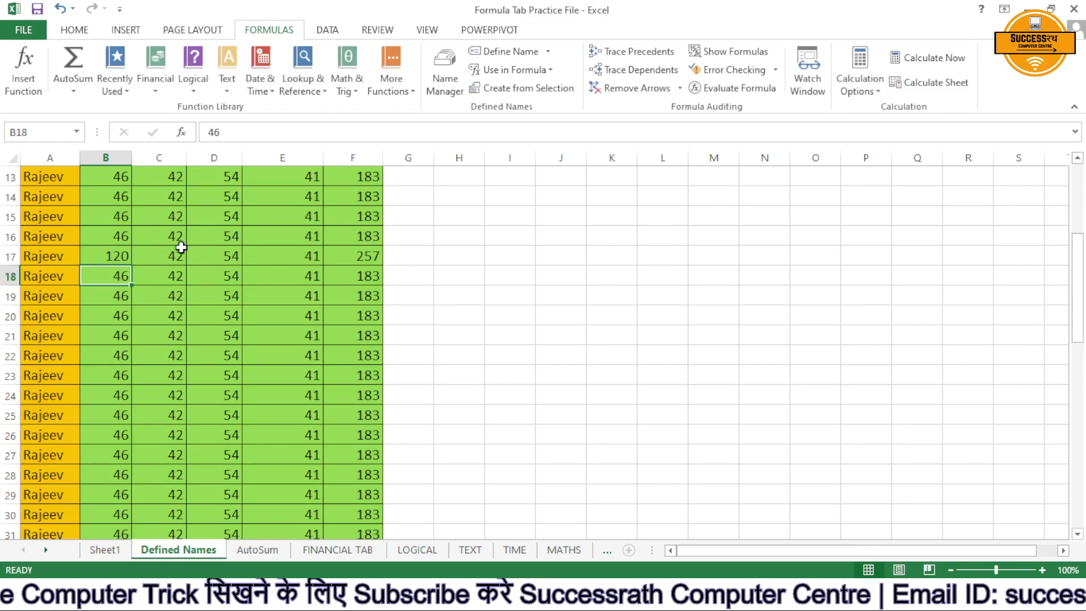
{"action": "scroll", "coordinate": [298, 323], "scroll_direction": "down", "scroll_amount": 14}
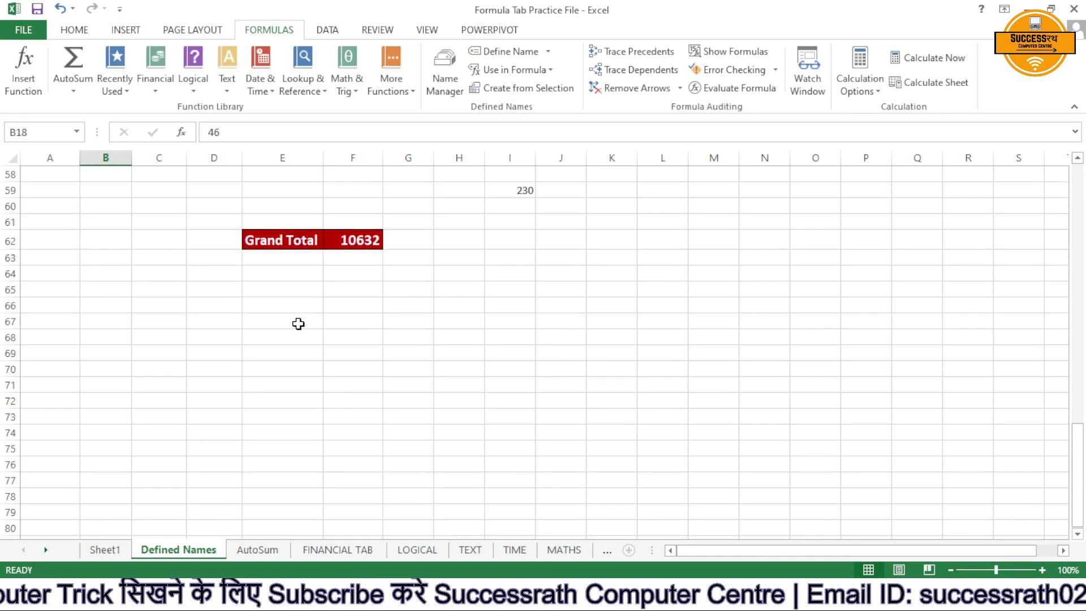
Return to the start of the marksheet, open the Watch Window and place it beside the table.
{"action": "scroll", "coordinate": [298, 323], "scroll_direction": "up", "scroll_amount": 13}
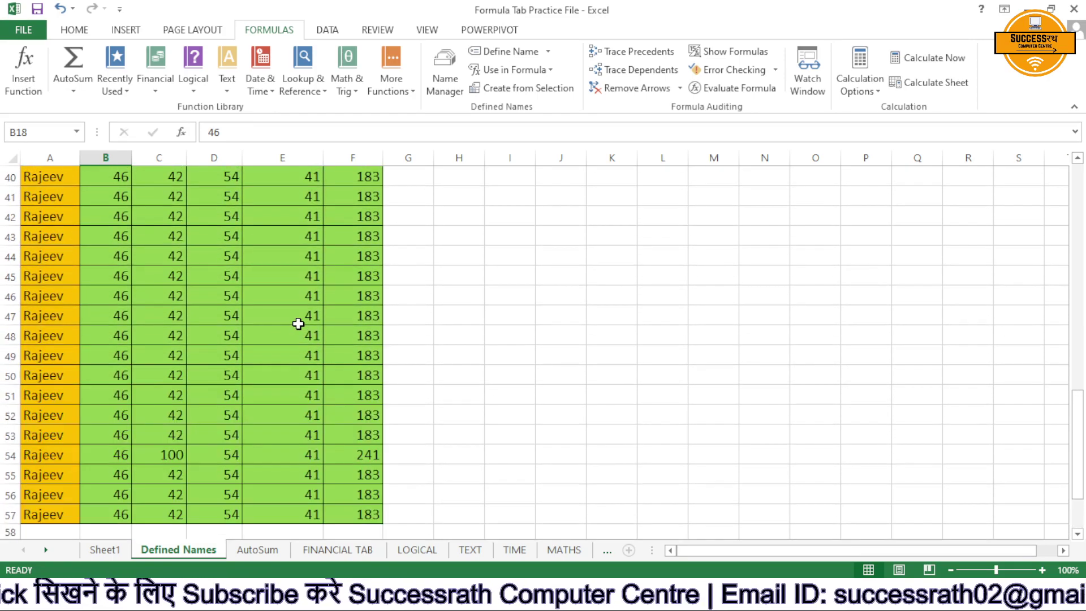
{"action": "scroll", "coordinate": [298, 323], "scroll_direction": "up", "scroll_amount": 5}
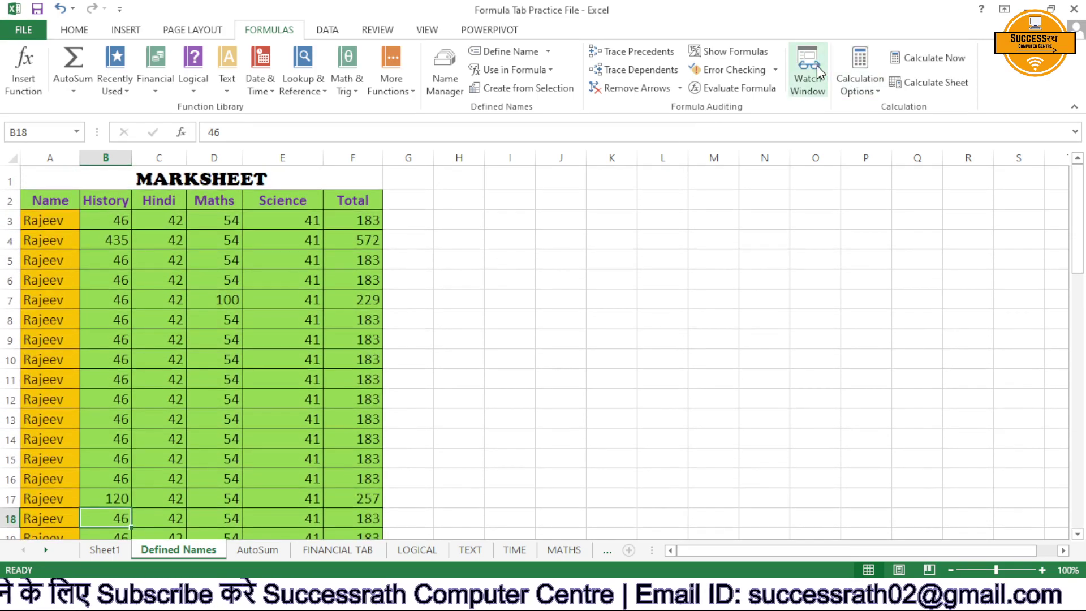
{"action": "left_click", "coordinate": [814, 71]}
{"action": "left_click_drag", "start_coordinate": [489, 186], "coordinate": [627, 187]}
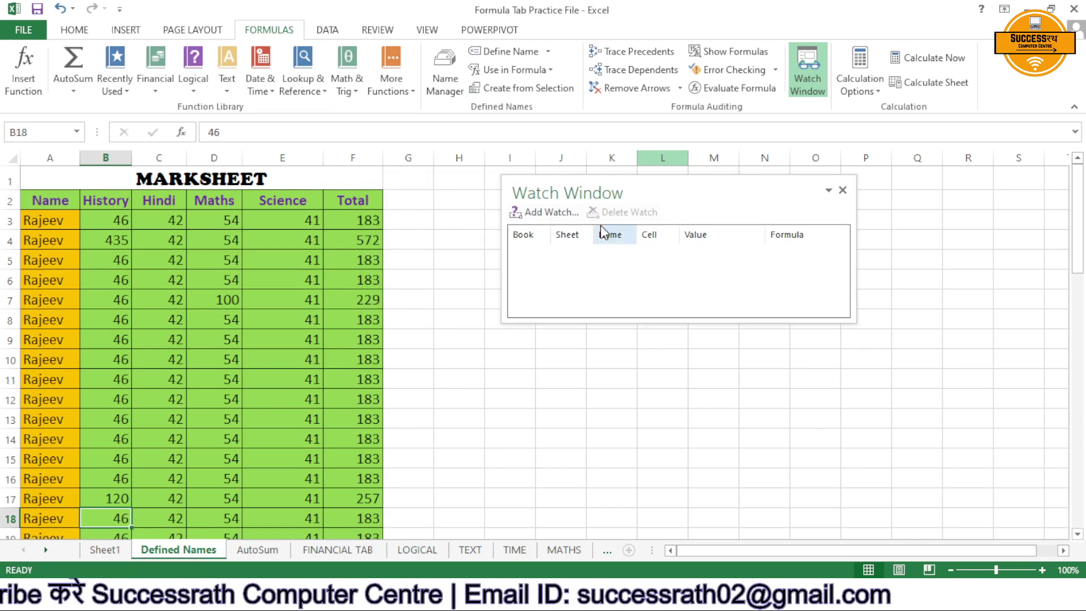
Add a watch for the Grand Total label and value in cells E62:F62.
{"action": "left_click", "coordinate": [544, 216]}
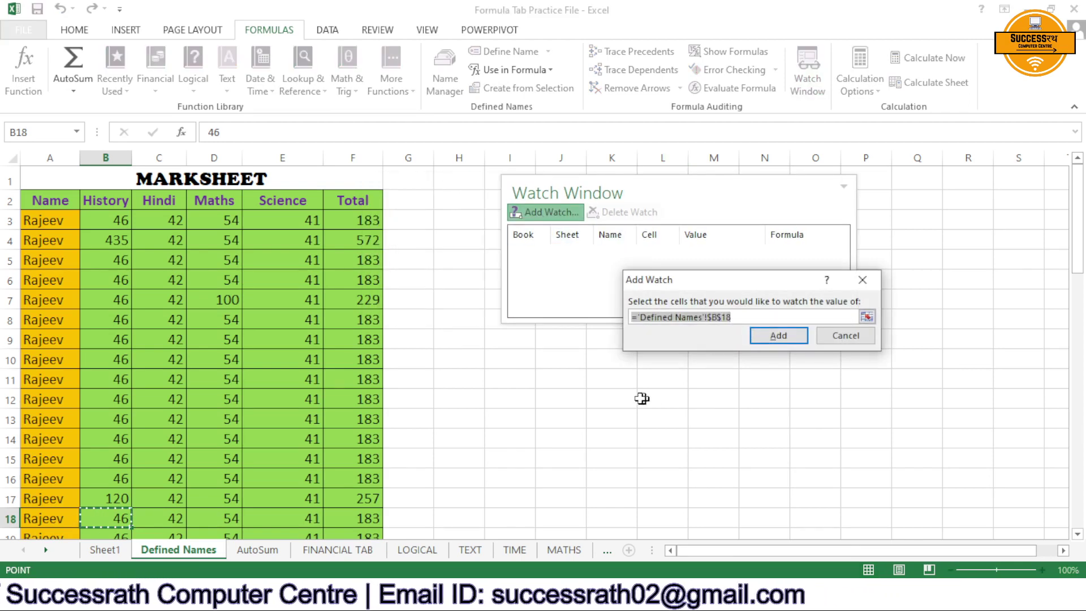
{"action": "scroll", "coordinate": [642, 400], "scroll_direction": "down", "scroll_amount": 15}
{"action": "scroll", "coordinate": [362, 373], "scroll_direction": "down", "scroll_amount": 6}
{"action": "scroll", "coordinate": [348, 317], "scroll_direction": "up", "scroll_amount": 4}
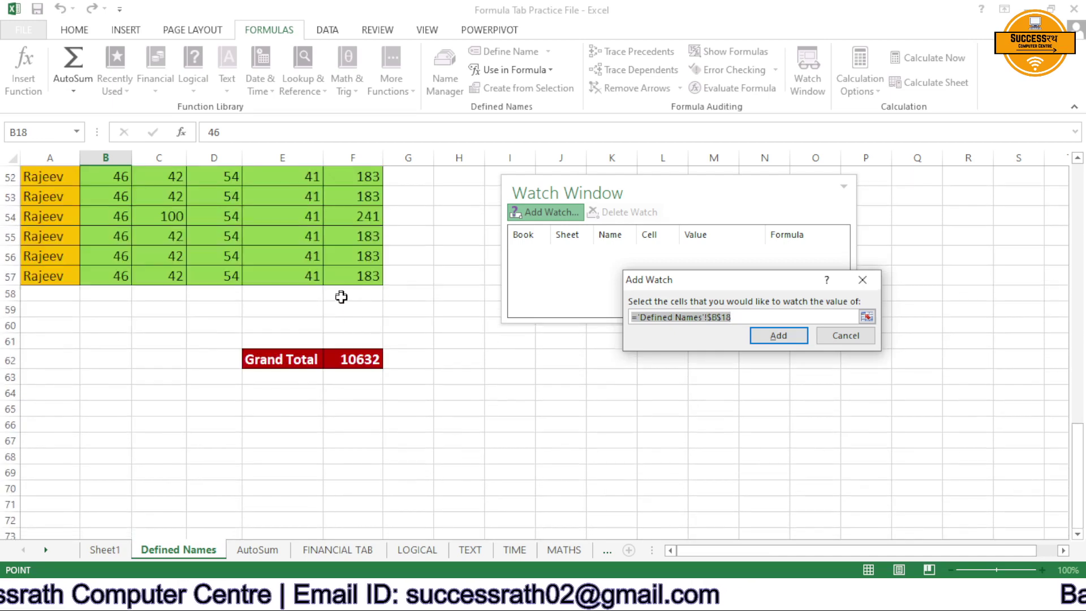
{"action": "left_click", "coordinate": [346, 362]}
{"action": "left_click_drag", "start_coordinate": [272, 359], "coordinate": [362, 362]}
{"action": "left_click", "coordinate": [781, 338]}
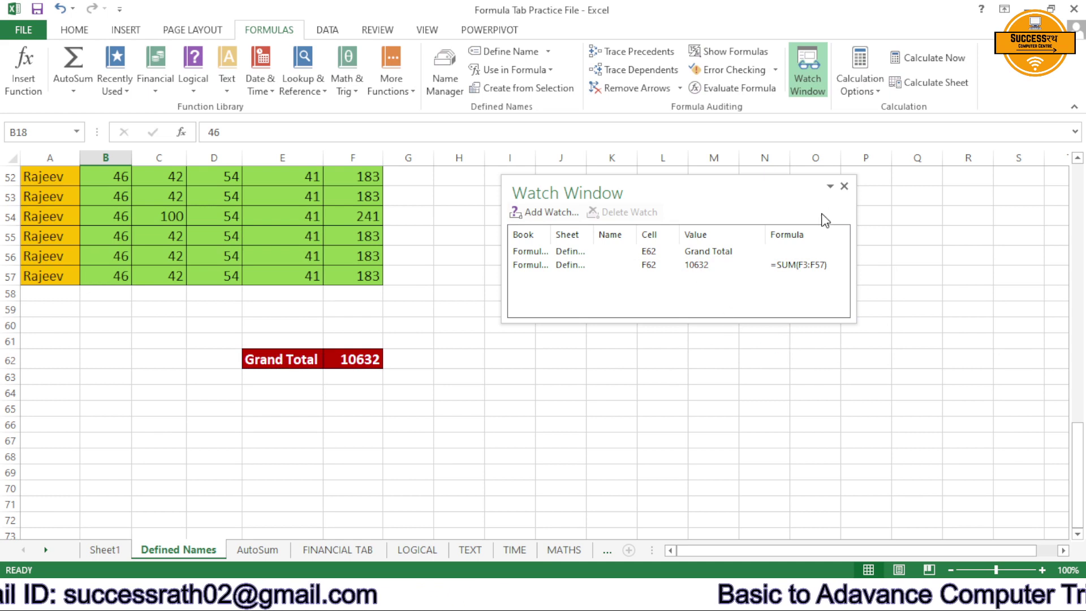
Set the Hindi mark in C9 to 200 and shift the Watch Window slightly while checking the watched total.
{"action": "scroll", "coordinate": [635, 235], "scroll_direction": "up", "scroll_amount": 17}
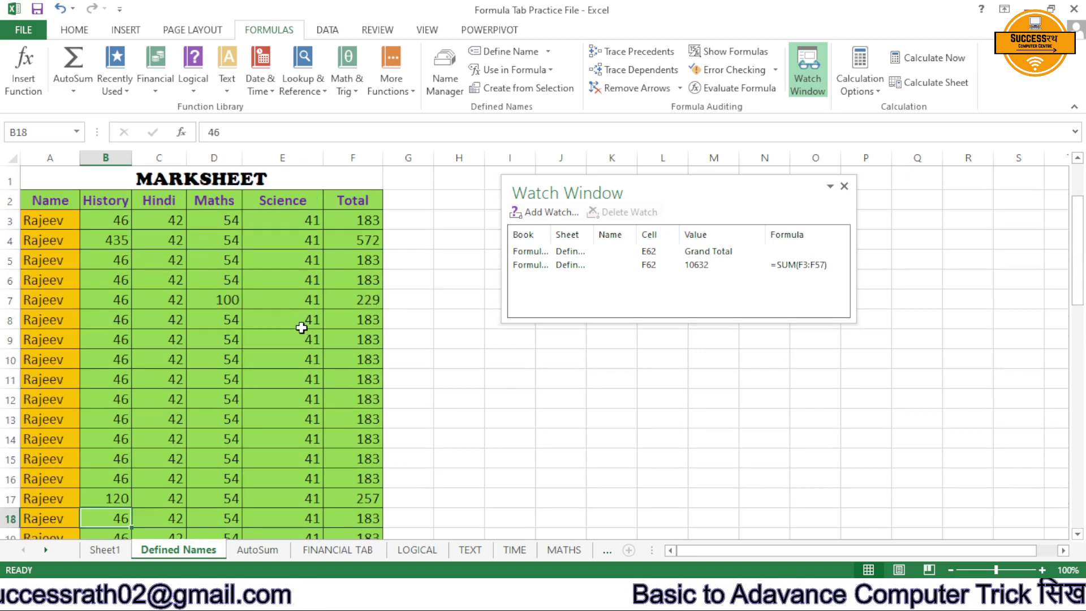
{"action": "left_click", "coordinate": [176, 339]}
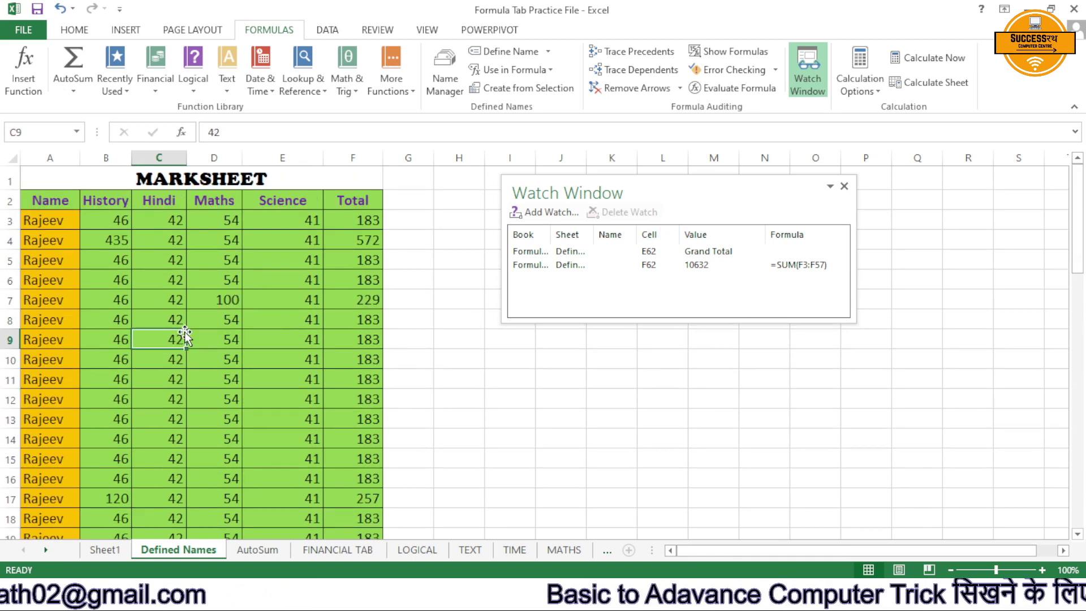
{"action": "type", "text": "200"}
{"action": "key", "text": "Return"}
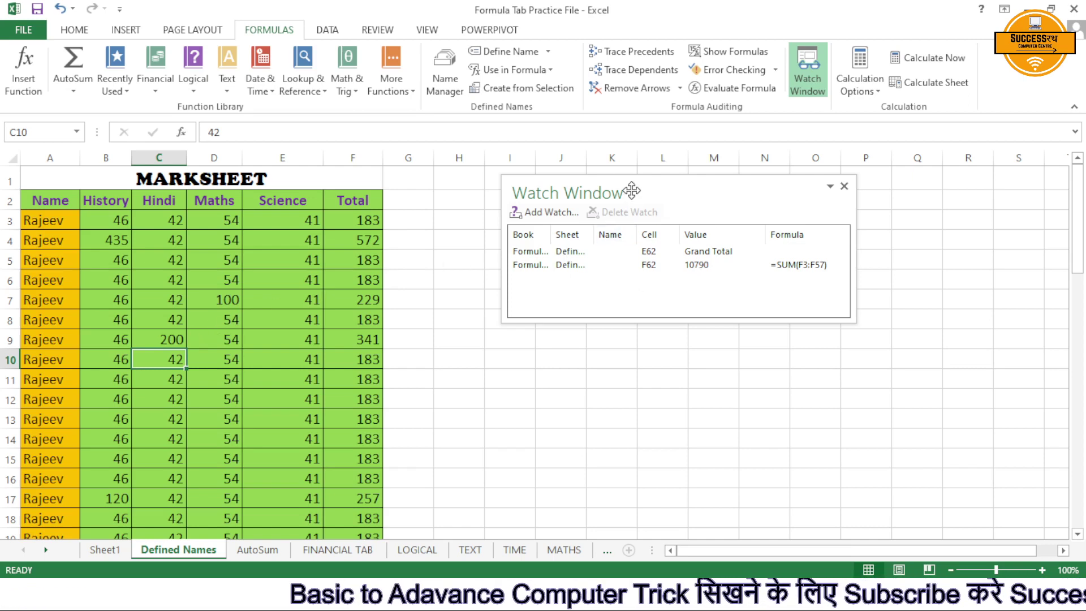
{"action": "left_click_drag", "start_coordinate": [632, 190], "coordinate": [655, 210]}
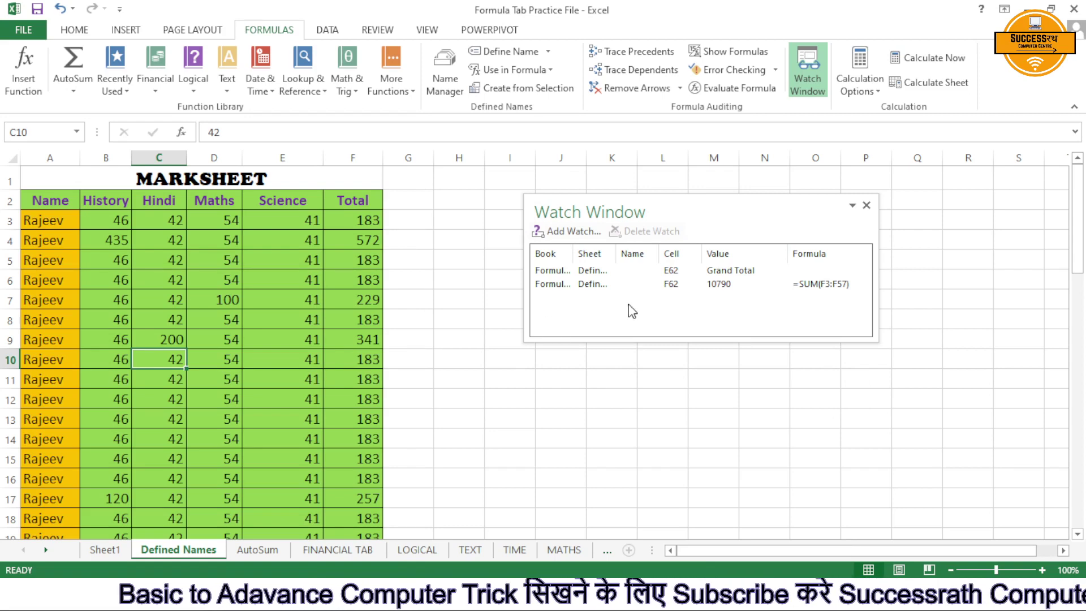
Set the History mark in B7 to 50 and the Maths mark in D6 to 200.
{"action": "left_click", "coordinate": [127, 303]}
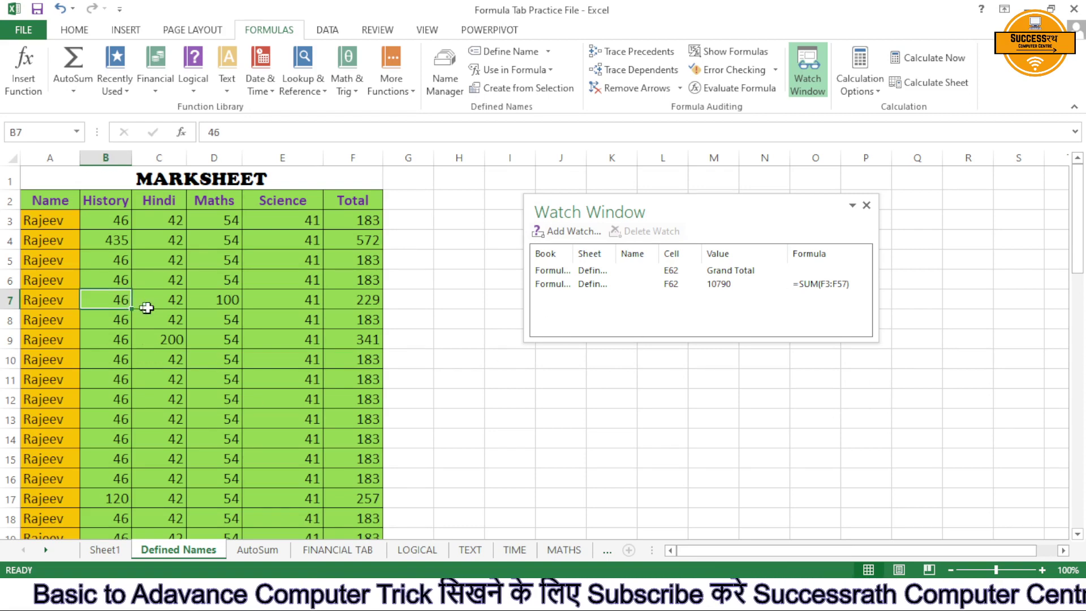
{"action": "type", "text": "50"}
{"action": "key", "text": "Return"}
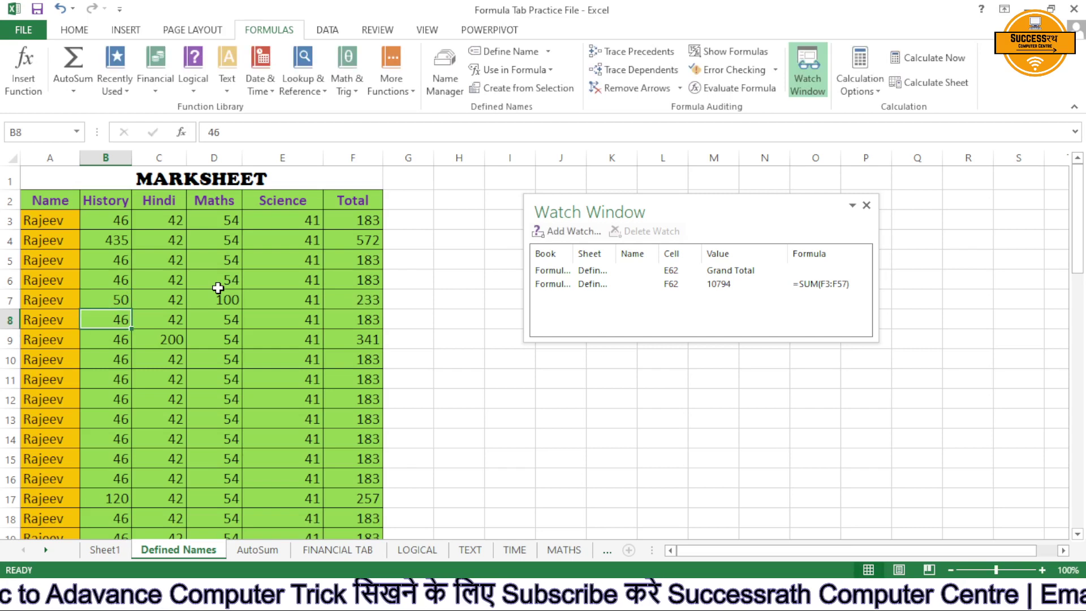
{"action": "left_click", "coordinate": [215, 290]}
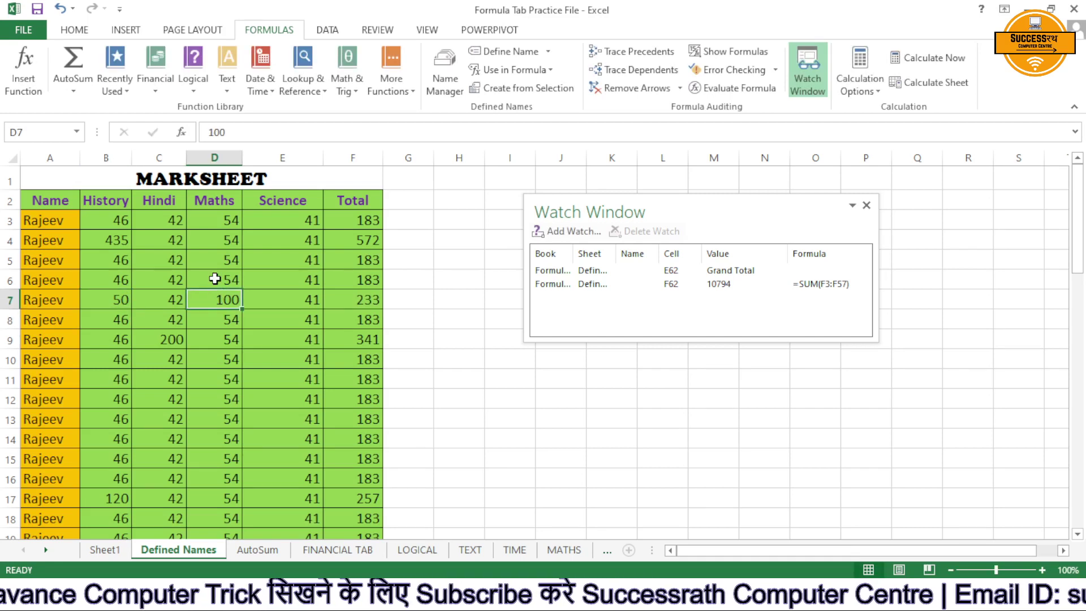
{"action": "left_click", "coordinate": [215, 278]}
{"action": "type", "text": "200"}
{"action": "key", "text": "Return"}
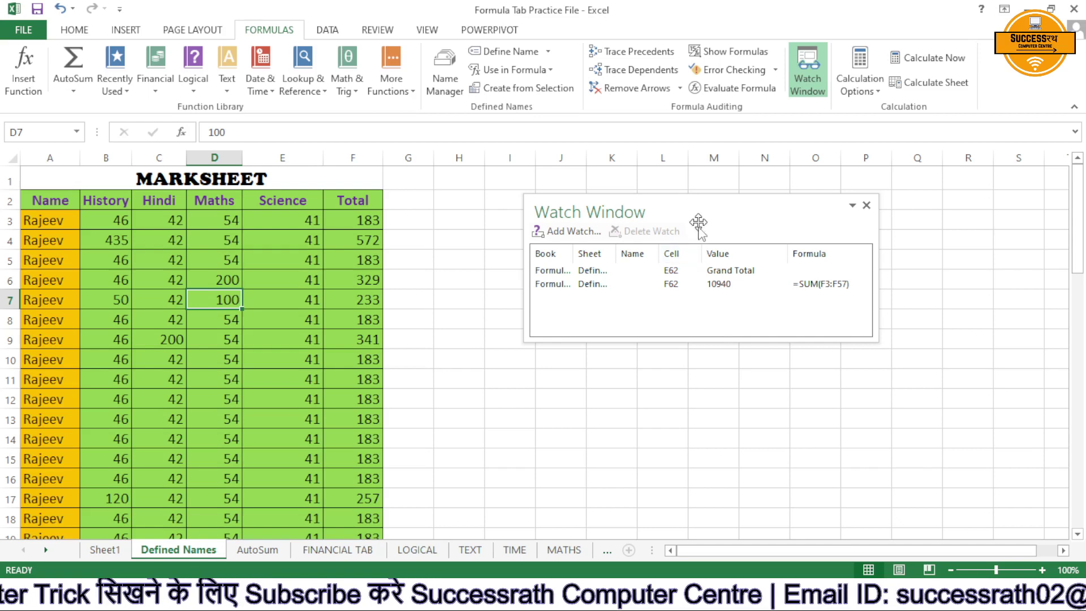
Dock the Watch Window above the sheet and compare the watched total with the Grand Total in row 62.
{"action": "left_click_drag", "start_coordinate": [720, 205], "coordinate": [194, 110]}
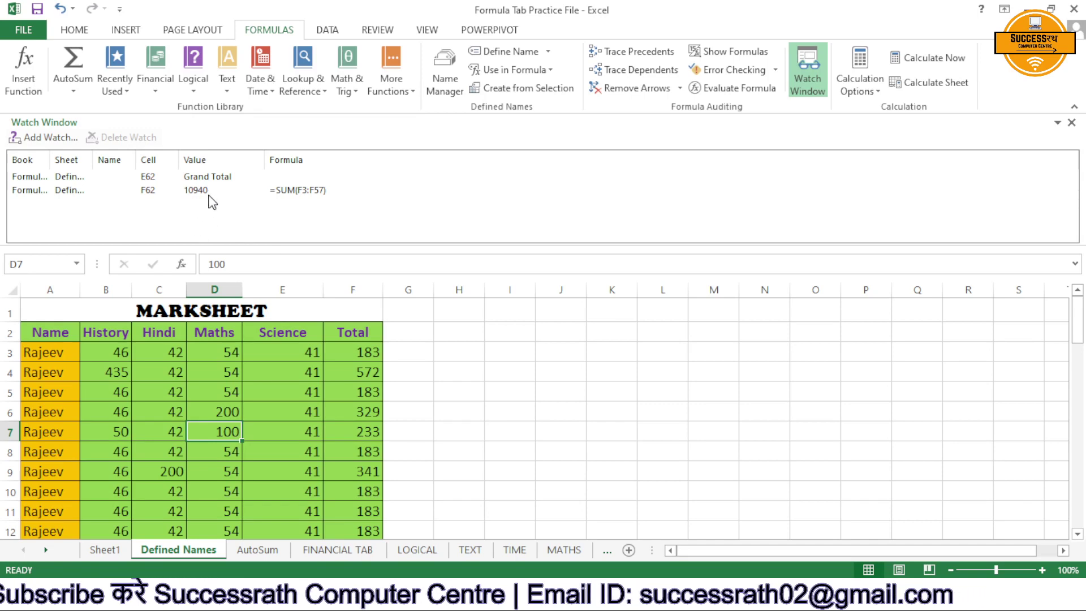
{"action": "scroll", "coordinate": [284, 402], "scroll_direction": "down", "scroll_amount": 20}
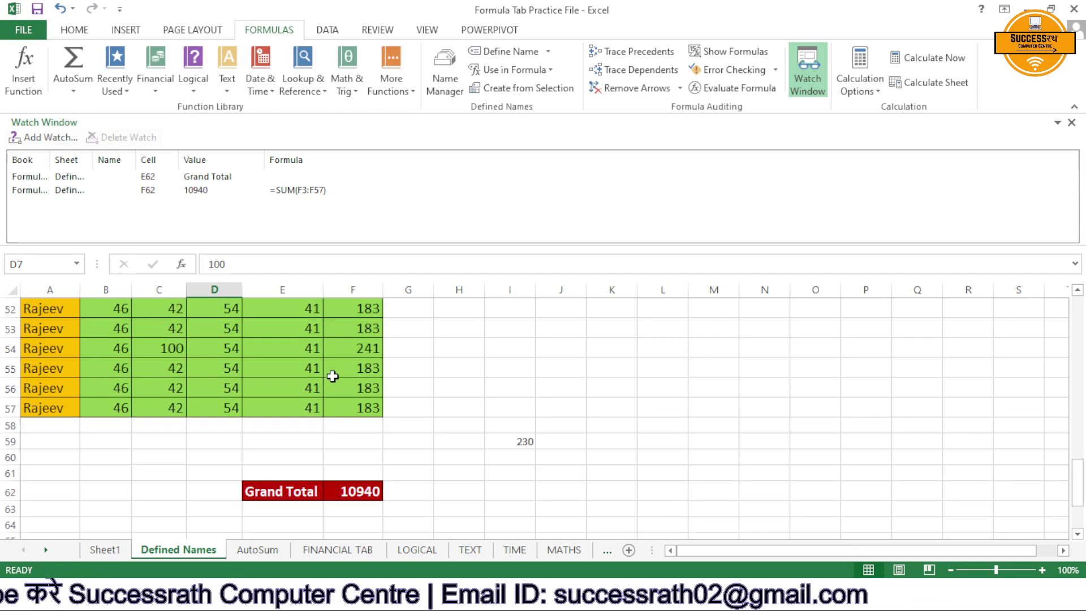
{"action": "scroll", "coordinate": [331, 379], "scroll_direction": "up", "scroll_amount": 12}
{"action": "scroll", "coordinate": [331, 380], "scroll_direction": "up", "scroll_amount": 8}
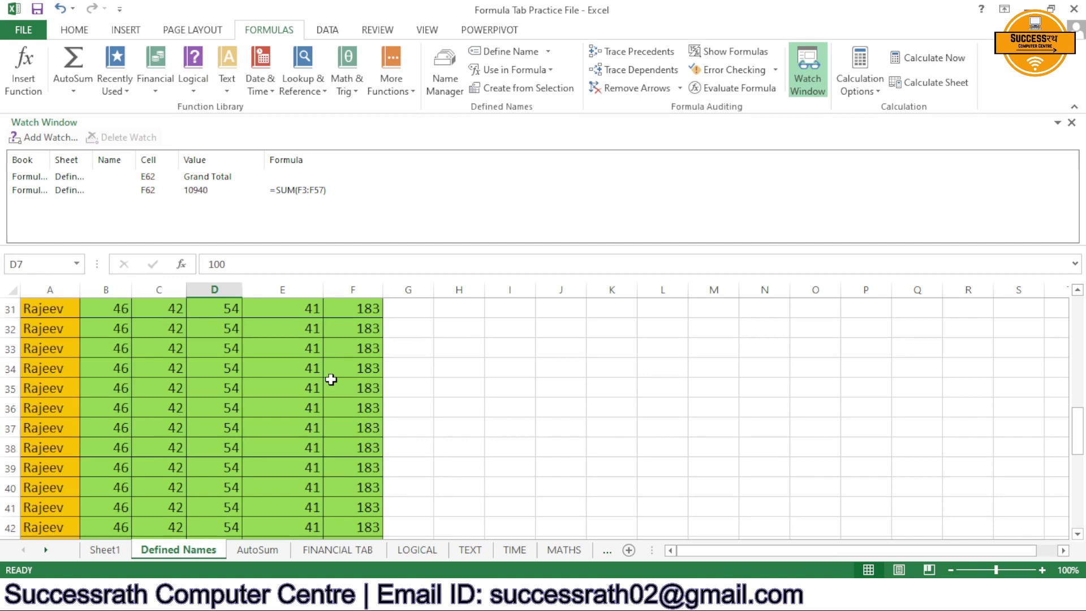
Set the Science mark in E34 to 54.
{"action": "left_click", "coordinate": [300, 371]}
{"action": "type", "text": "54"}
{"action": "key", "text": "Return"}
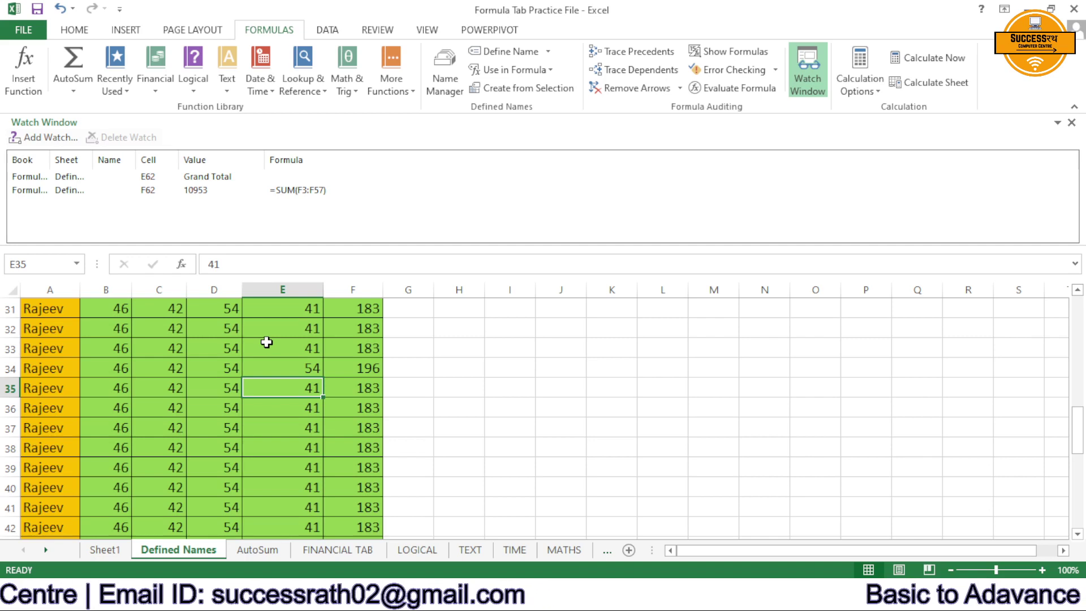
Delete rows 6 to 62 of the marksheet and close the Watch Window.
{"action": "scroll", "coordinate": [329, 375], "scroll_direction": "down", "scroll_amount": 6}
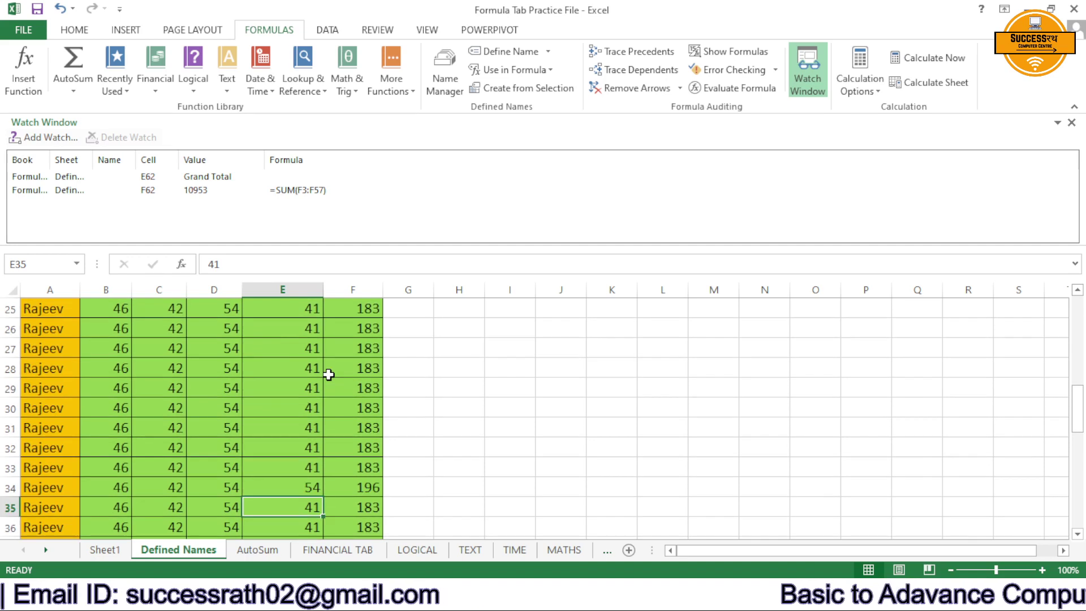
{"action": "scroll", "coordinate": [464, 364], "scroll_direction": "up", "scroll_amount": 16}
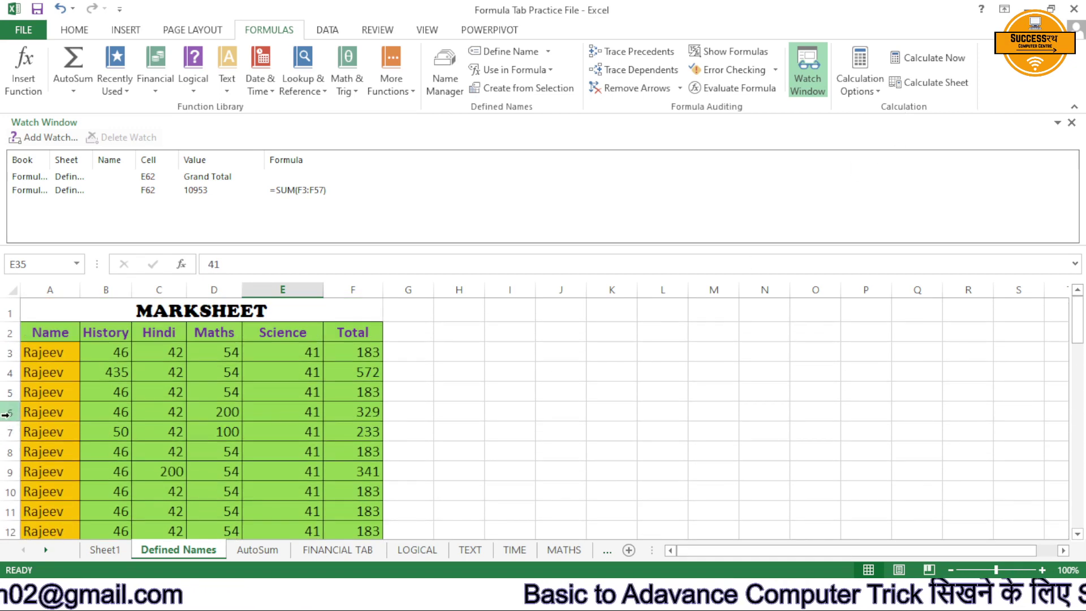
{"action": "left_click_drag", "start_coordinate": [9, 412], "coordinate": [30, 513]}
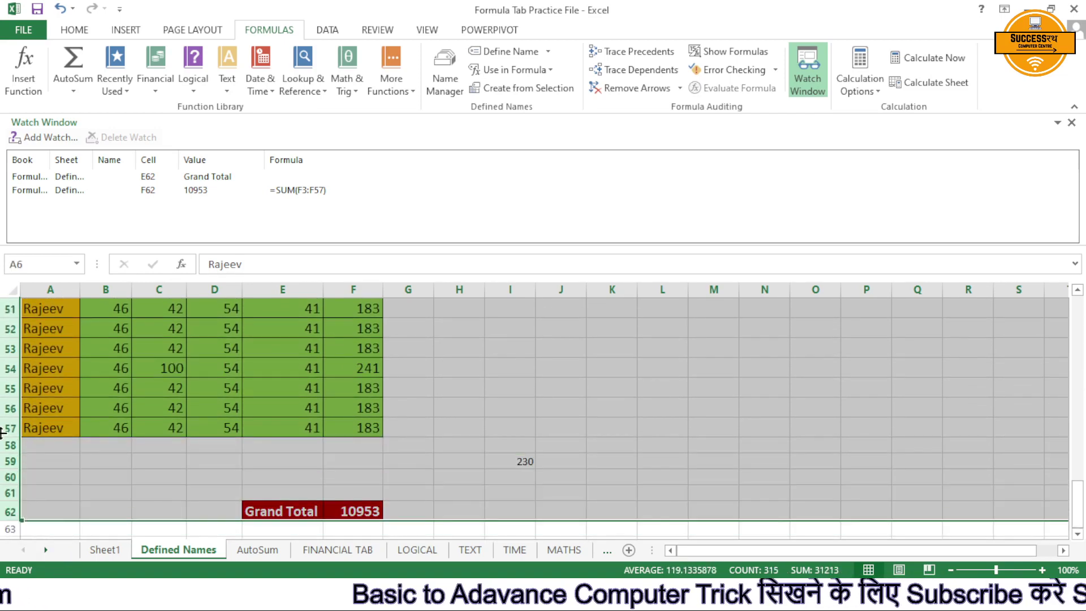
{"action": "right_click", "coordinate": [10, 430]}
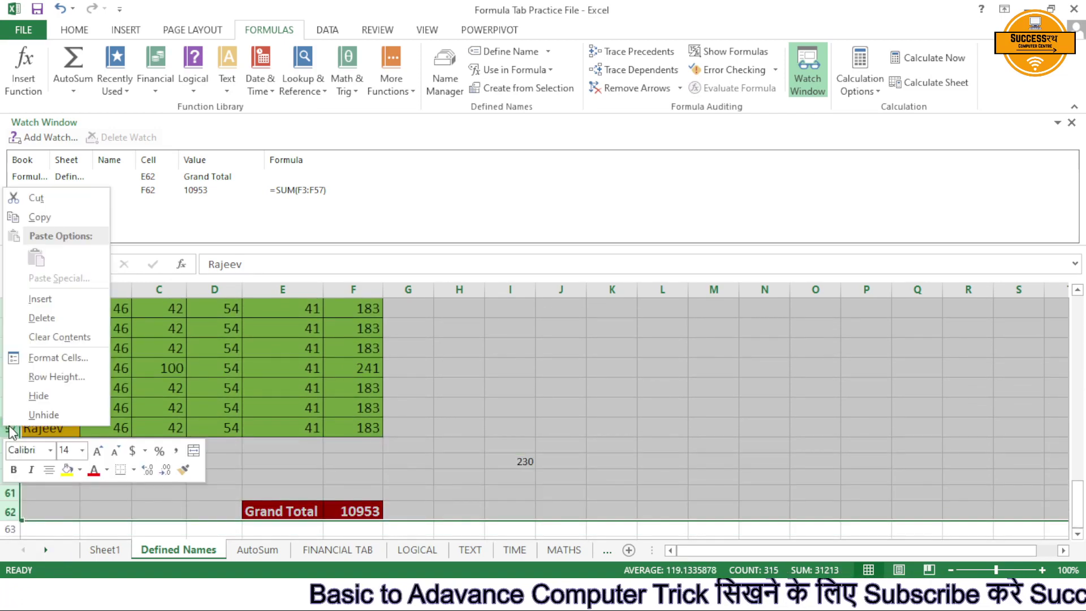
{"action": "left_click", "coordinate": [41, 317]}
{"action": "left_click", "coordinate": [487, 371]}
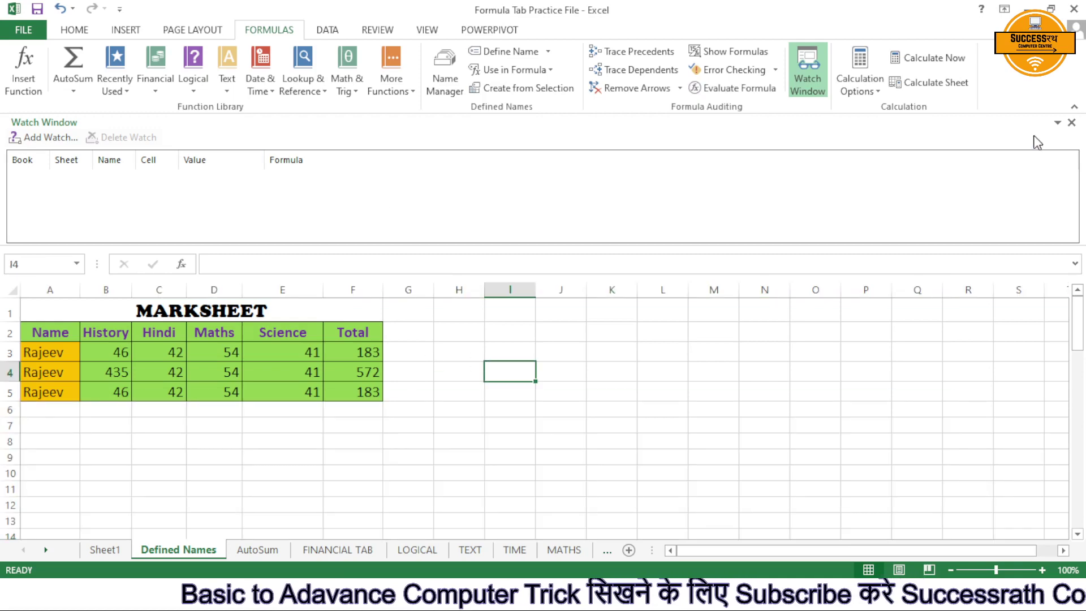
{"action": "left_click", "coordinate": [1072, 122]}
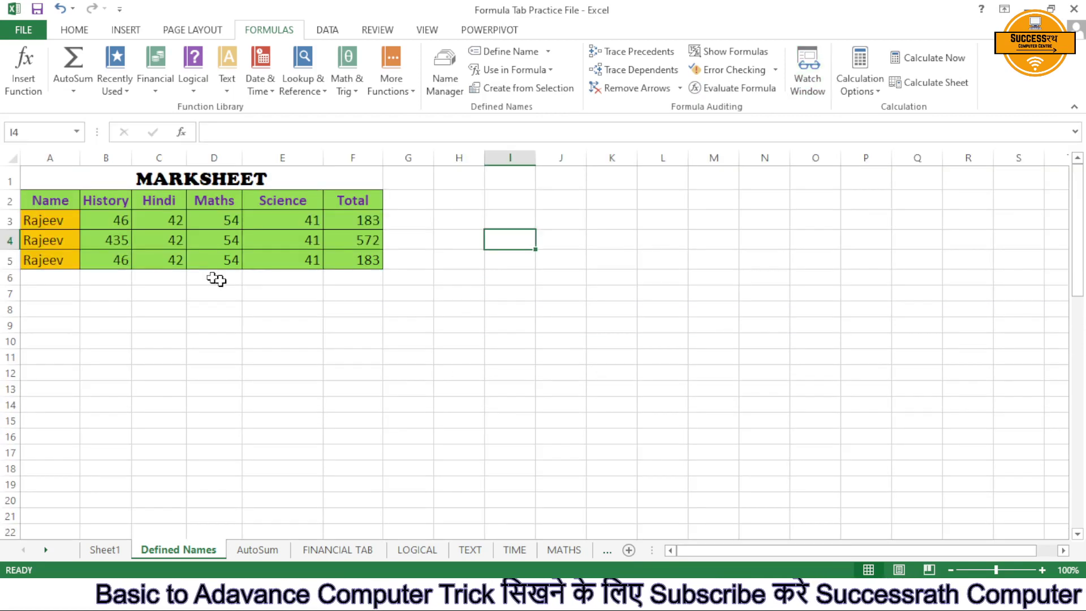
{"action": "left_click", "coordinate": [408, 341]}
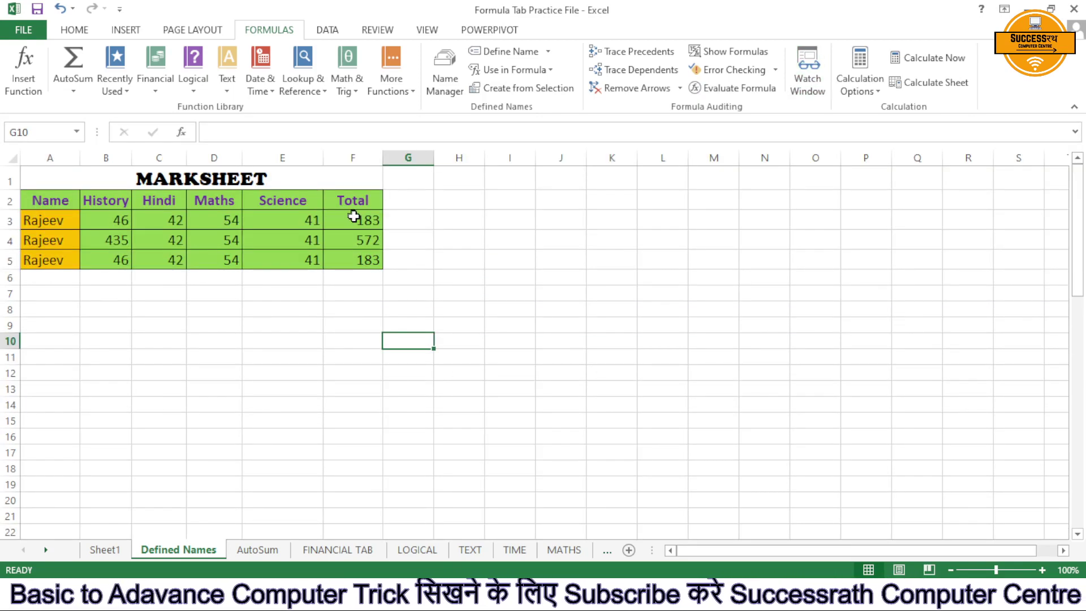
Clear the Total cells F3:F5 and view the available calculation options without changing them.
{"action": "left_click_drag", "start_coordinate": [354, 218], "coordinate": [355, 255]}
{"action": "key", "text": "Delete"}
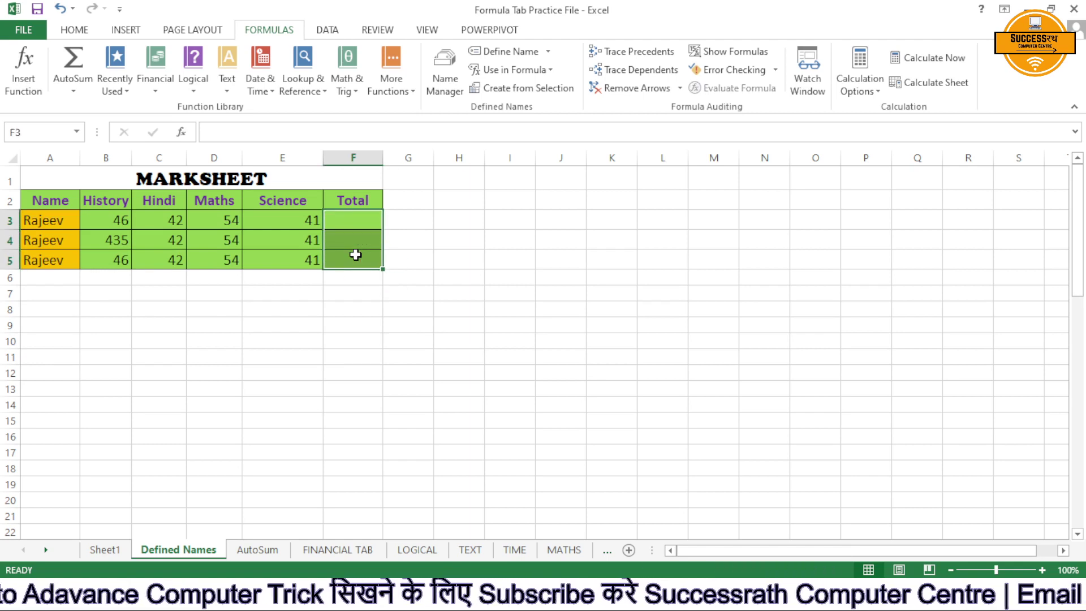
{"action": "left_click", "coordinate": [366, 309]}
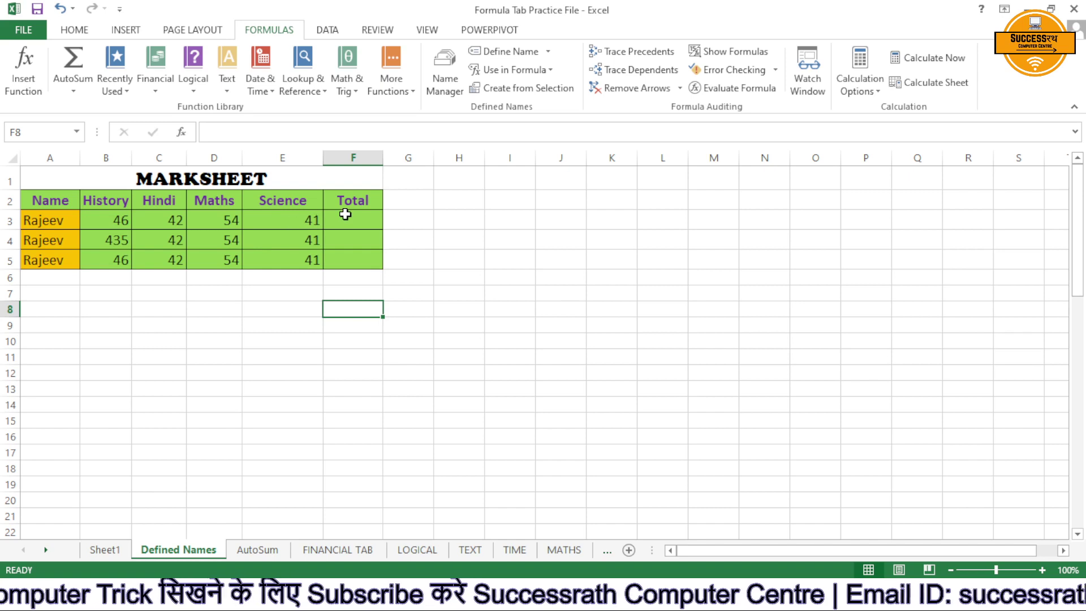
{"action": "left_click", "coordinate": [857, 92]}
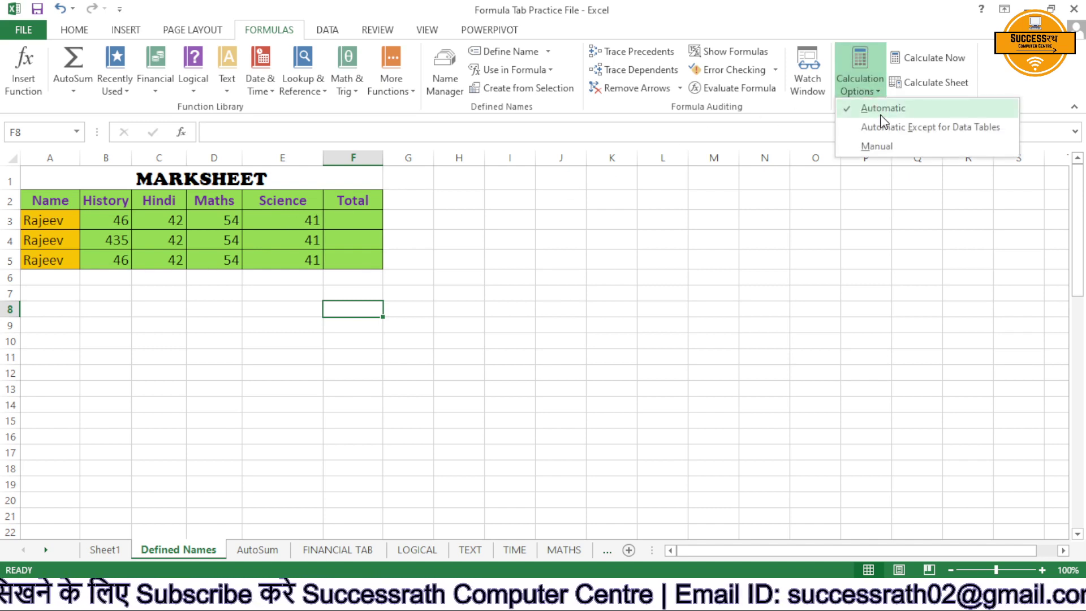
{"action": "left_click", "coordinate": [608, 331]}
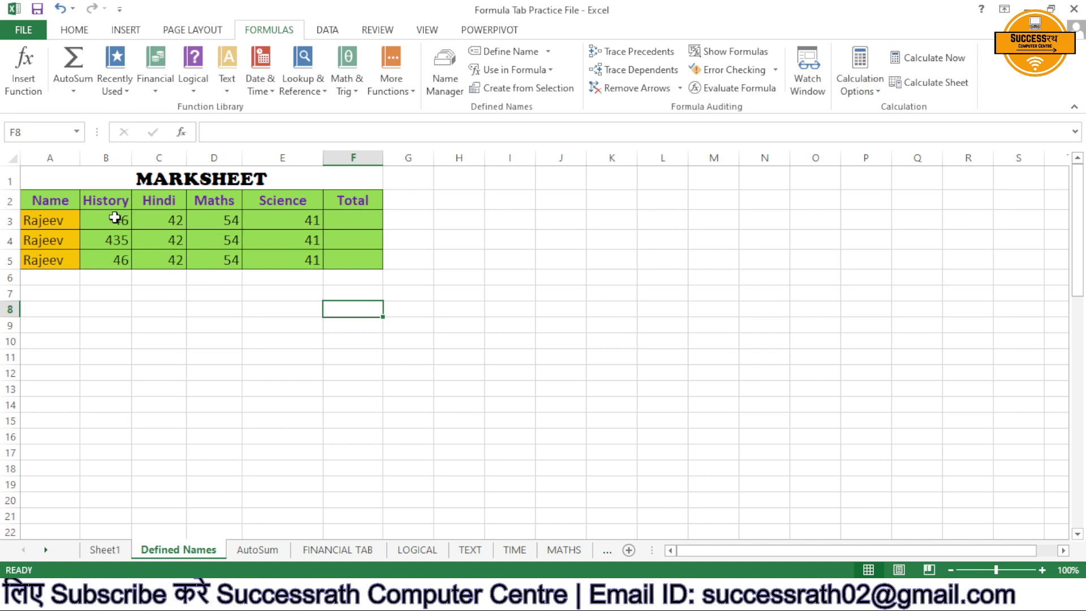
Total the marks in B3:E3 with AutoSum and fill the formula from F3 down to F5.
{"action": "left_click_drag", "start_coordinate": [115, 217], "coordinate": [340, 218]}
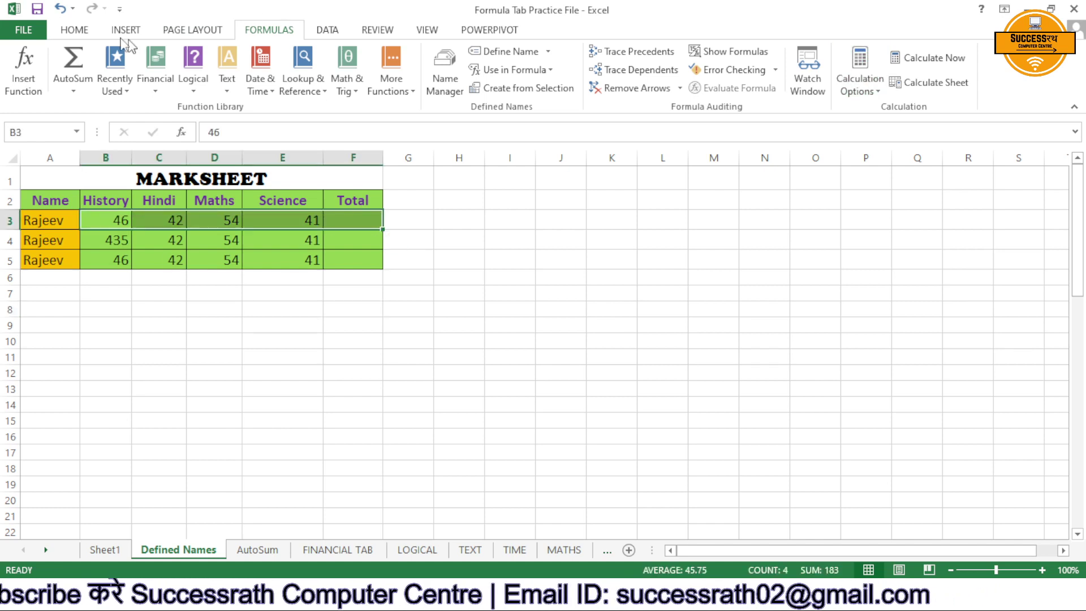
{"action": "left_click", "coordinate": [74, 30]}
{"action": "left_click", "coordinate": [899, 51]}
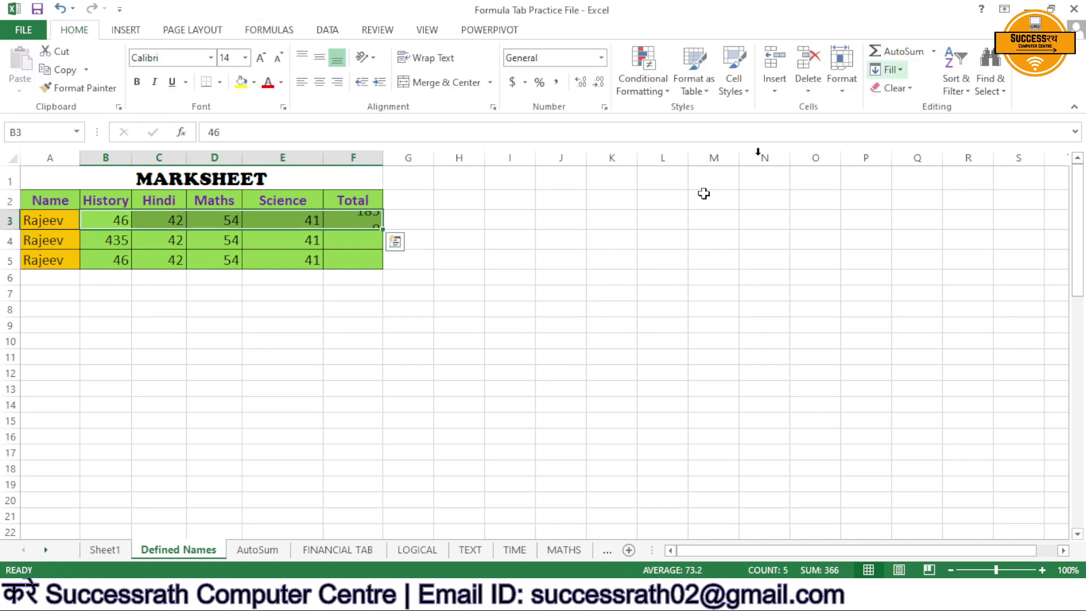
{"action": "left_click", "coordinate": [612, 293]}
{"action": "left_click", "coordinate": [371, 220]}
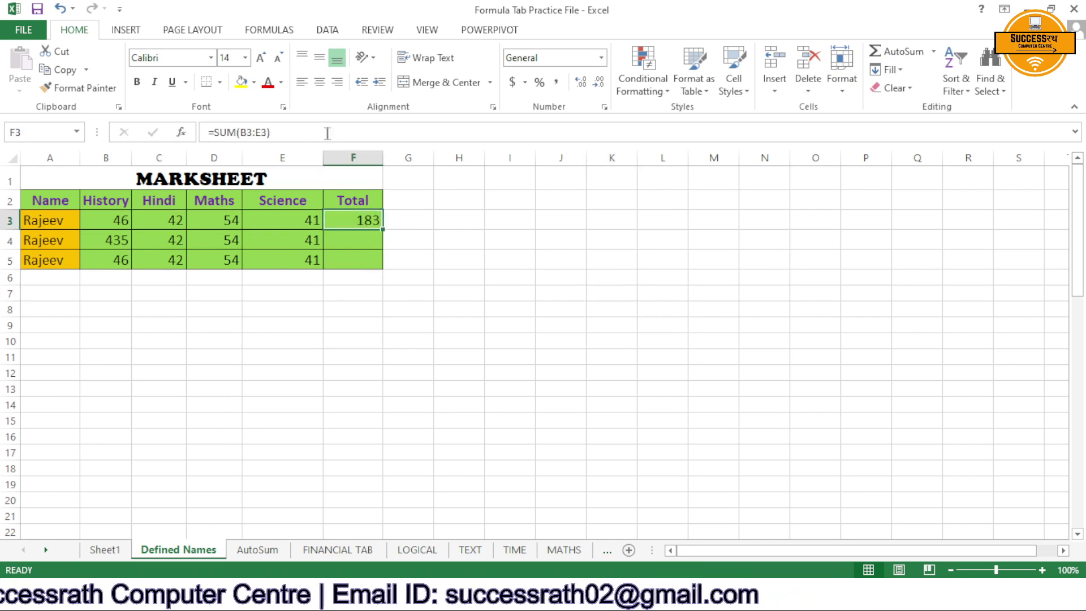
{"action": "left_click_drag", "start_coordinate": [385, 228], "coordinate": [382, 267]}
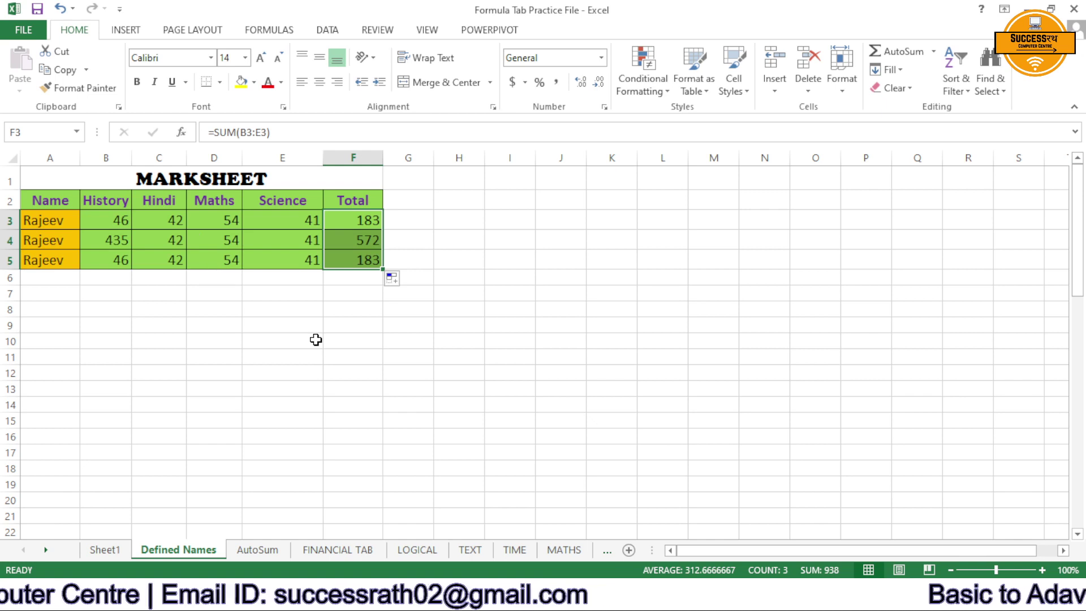
Set the History mark in B4 to 55.
{"action": "left_click", "coordinate": [109, 241]}
{"action": "type", "text": "5"}
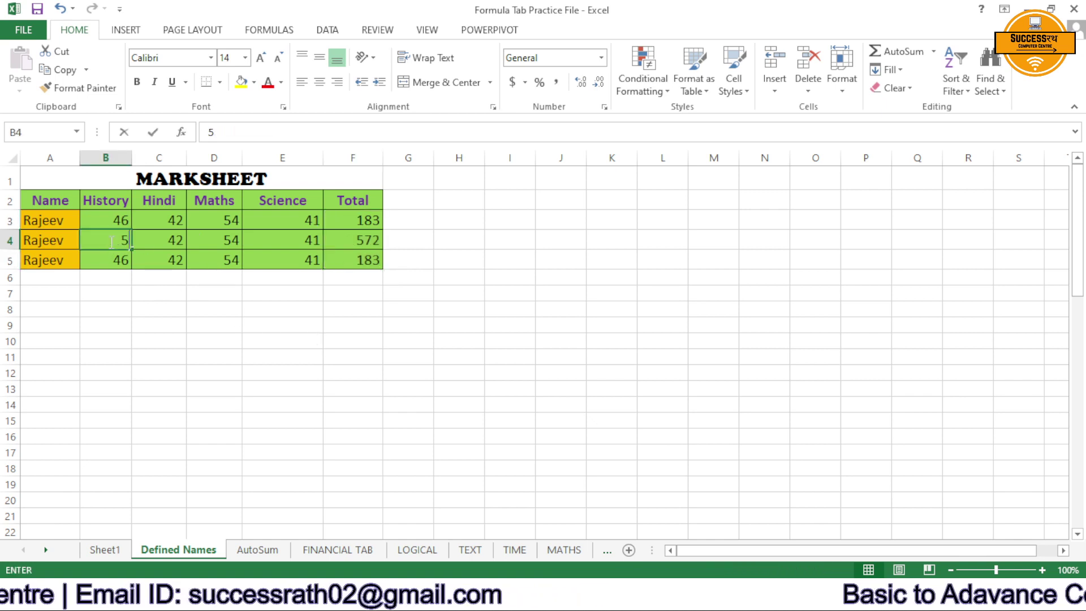
{"action": "type", "text": "5"}
{"action": "key", "text": "Return"}
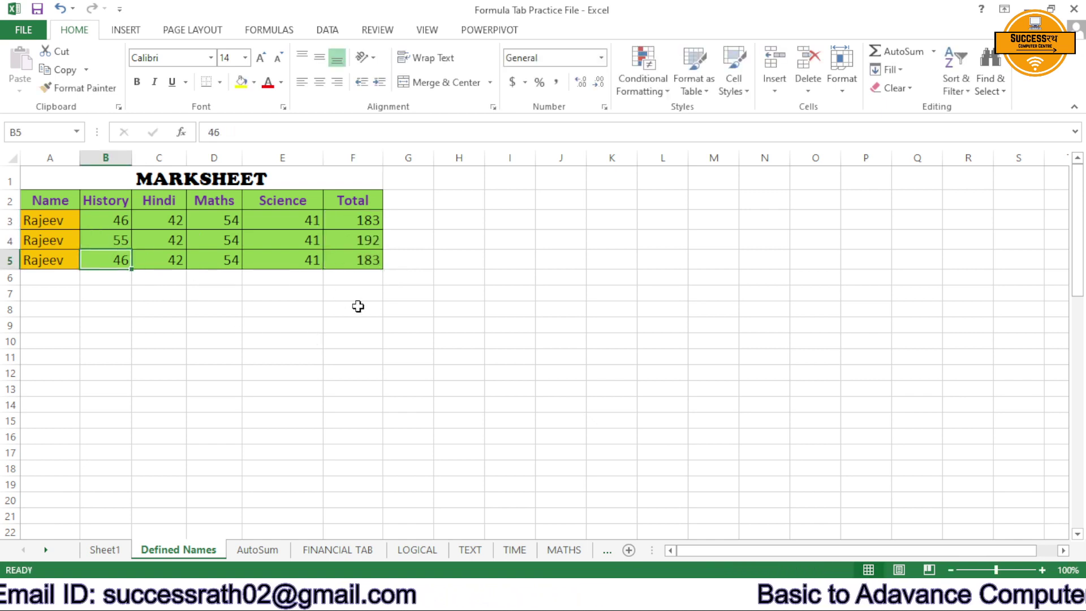
Clear the Total formulas from F3:F5 again.
{"action": "left_click", "coordinate": [259, 31]}
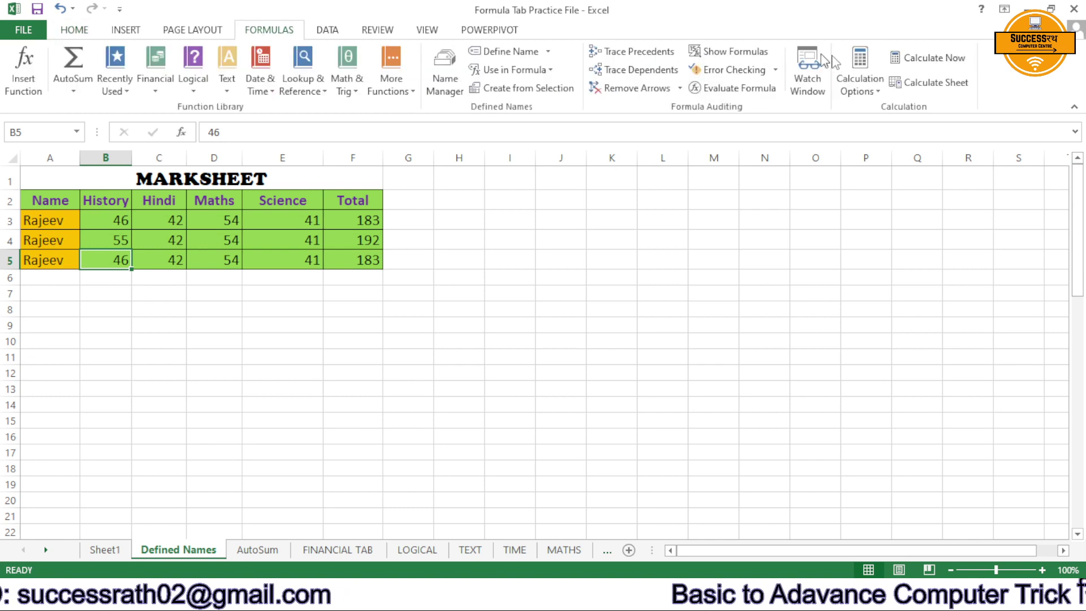
{"action": "left_click", "coordinate": [371, 223]}
{"action": "left_click_drag", "start_coordinate": [370, 232], "coordinate": [369, 273]}
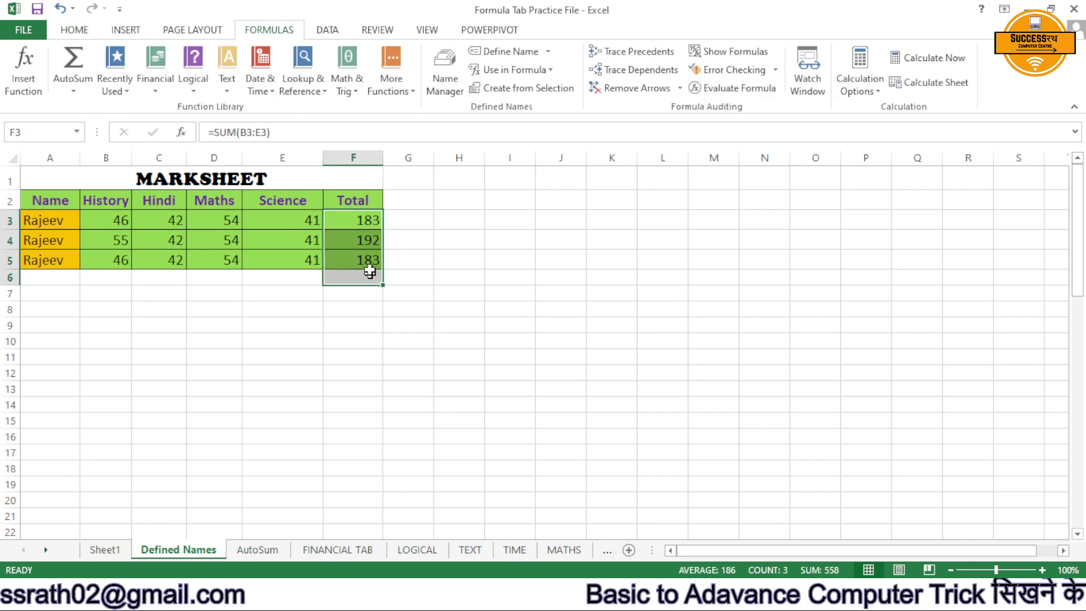
{"action": "key", "text": "Delete"}
{"action": "left_click", "coordinate": [373, 259]}
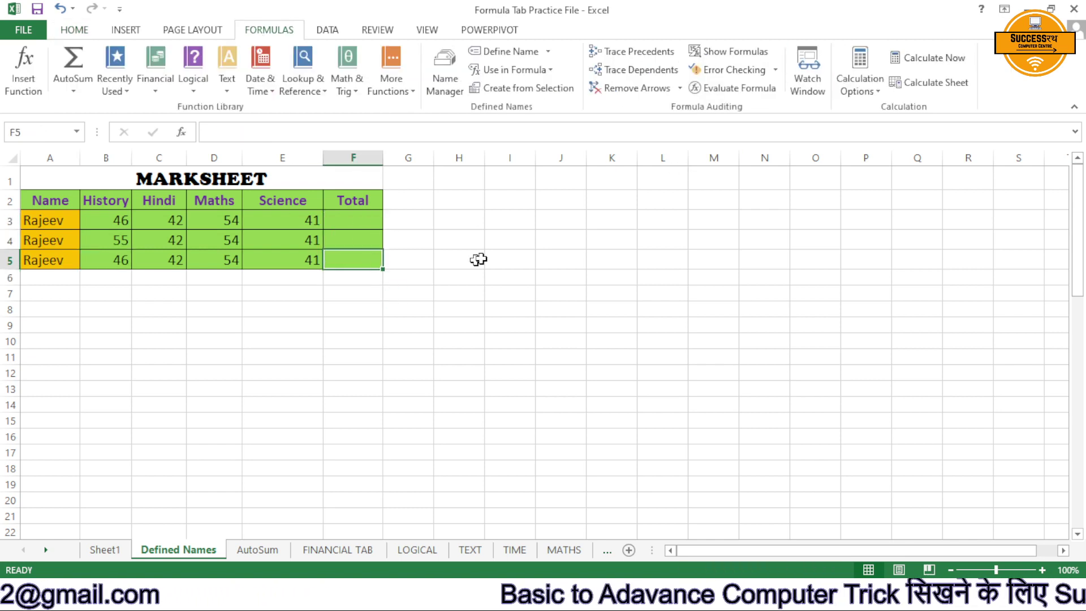
Set the workbook's calculation mode to Manual.
{"action": "left_click", "coordinate": [860, 82]}
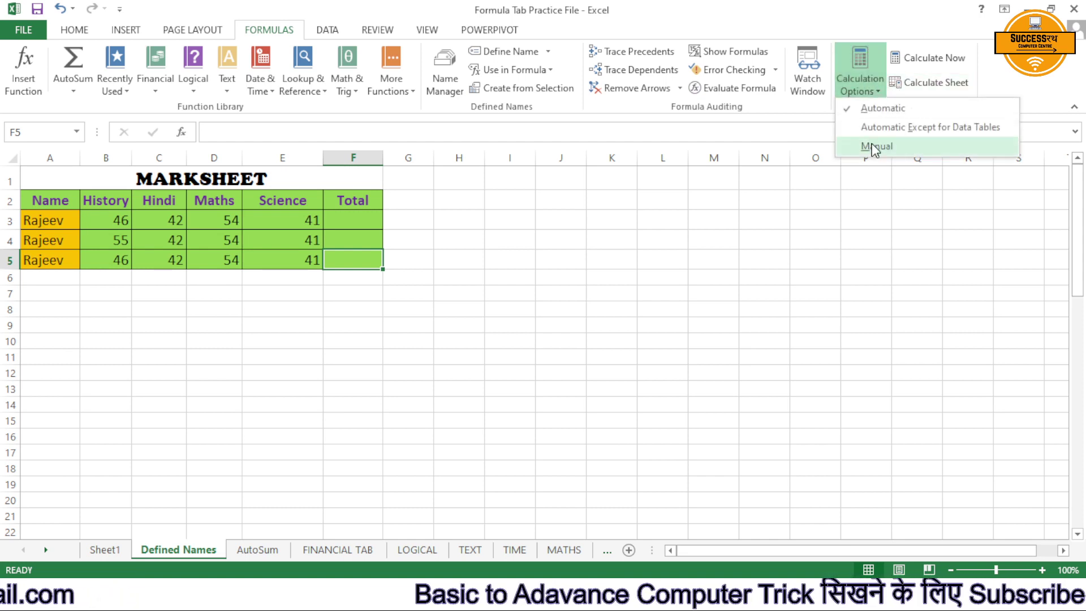
{"action": "left_click", "coordinate": [871, 145]}
{"action": "left_click_drag", "start_coordinate": [368, 225], "coordinate": [371, 263]}
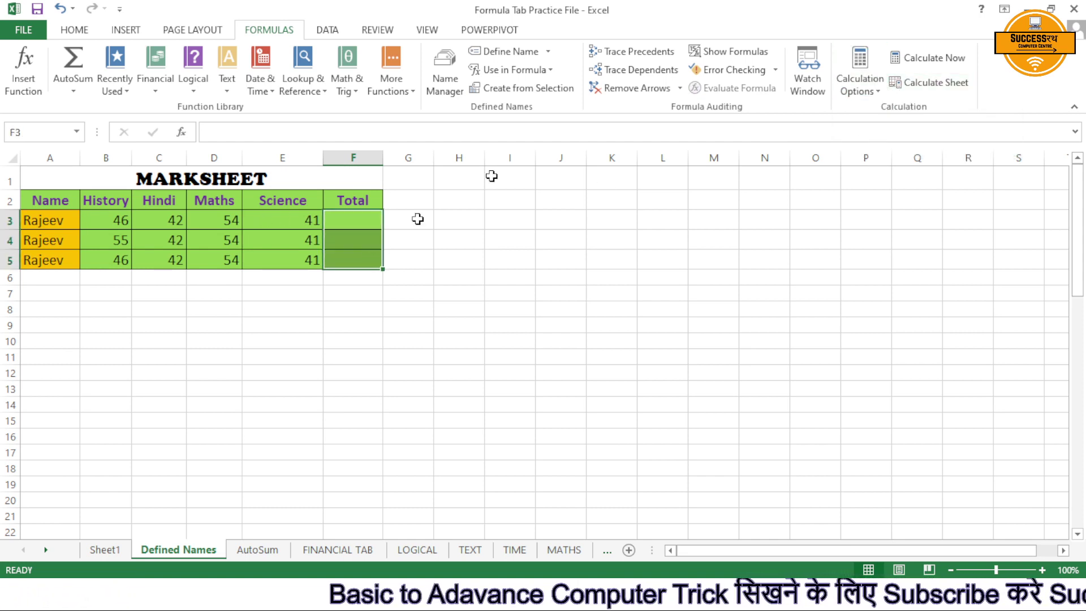
{"action": "left_click", "coordinate": [860, 82]}
{"action": "left_click", "coordinate": [871, 145]}
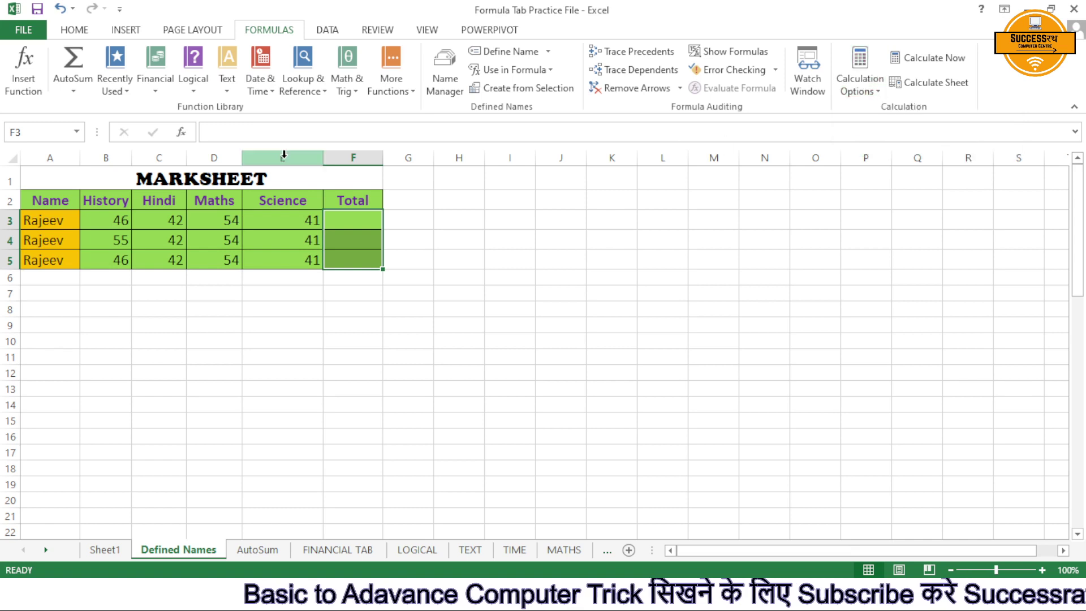
Enter =SUM(B3:E3) in F3 and fill the formula down to F5.
{"action": "left_click_drag", "start_coordinate": [363, 224], "coordinate": [364, 241]}
{"action": "left_click", "coordinate": [364, 223]}
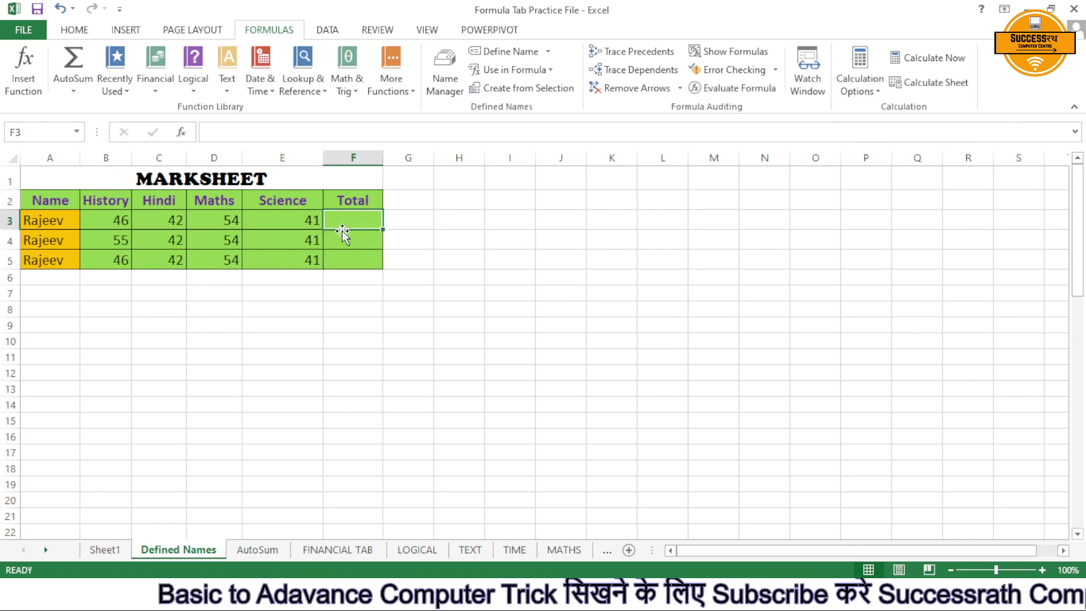
{"action": "type", "text": "="}
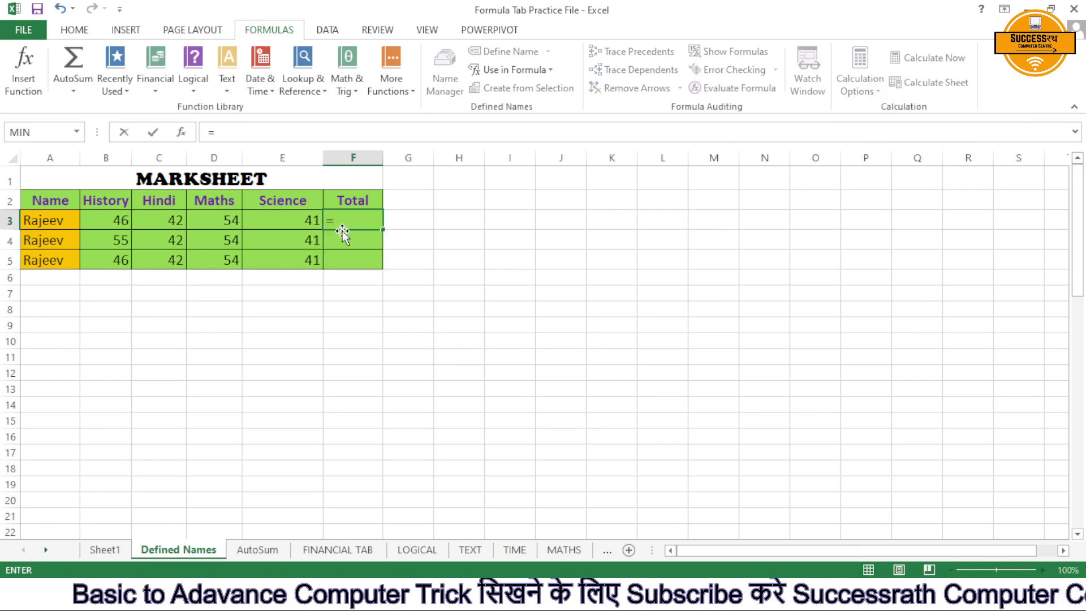
{"action": "type", "text": "s"}
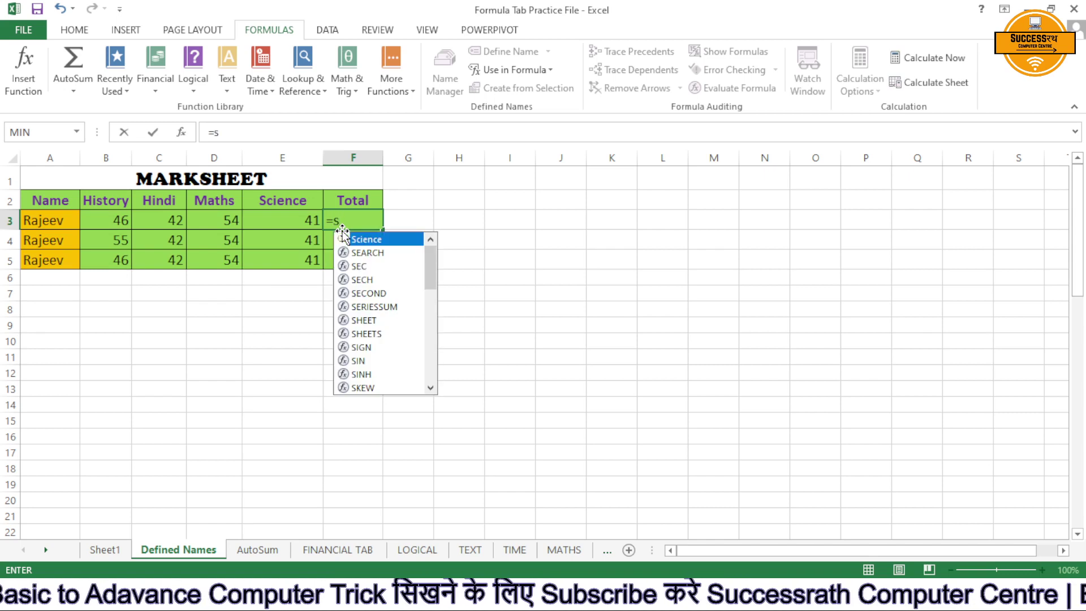
{"action": "type", "text": "um"}
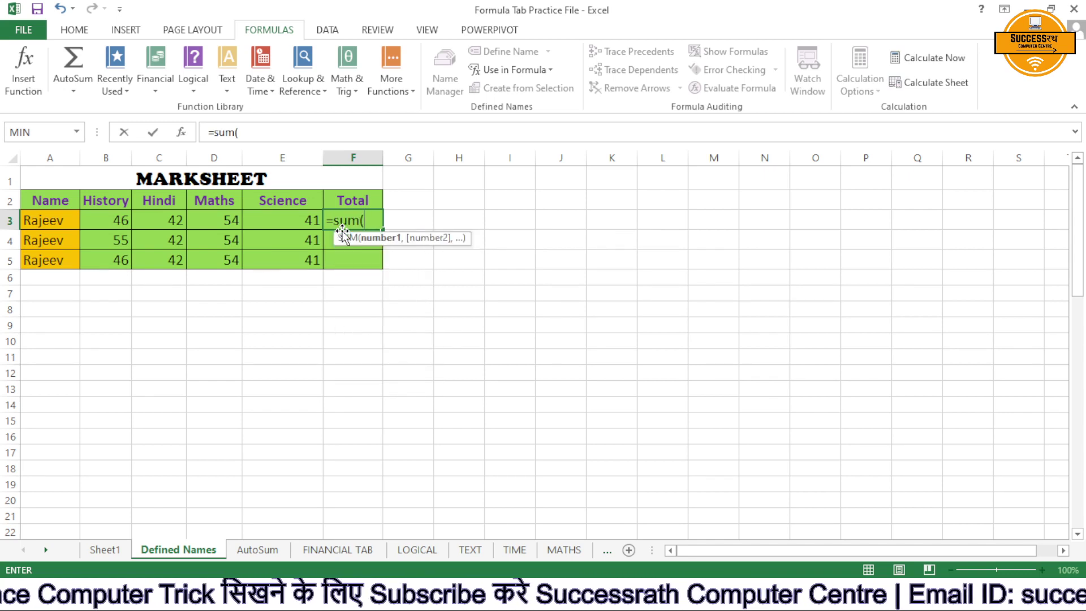
{"action": "type", "text": "("}
{"action": "left_click_drag", "start_coordinate": [115, 222], "coordinate": [291, 226]}
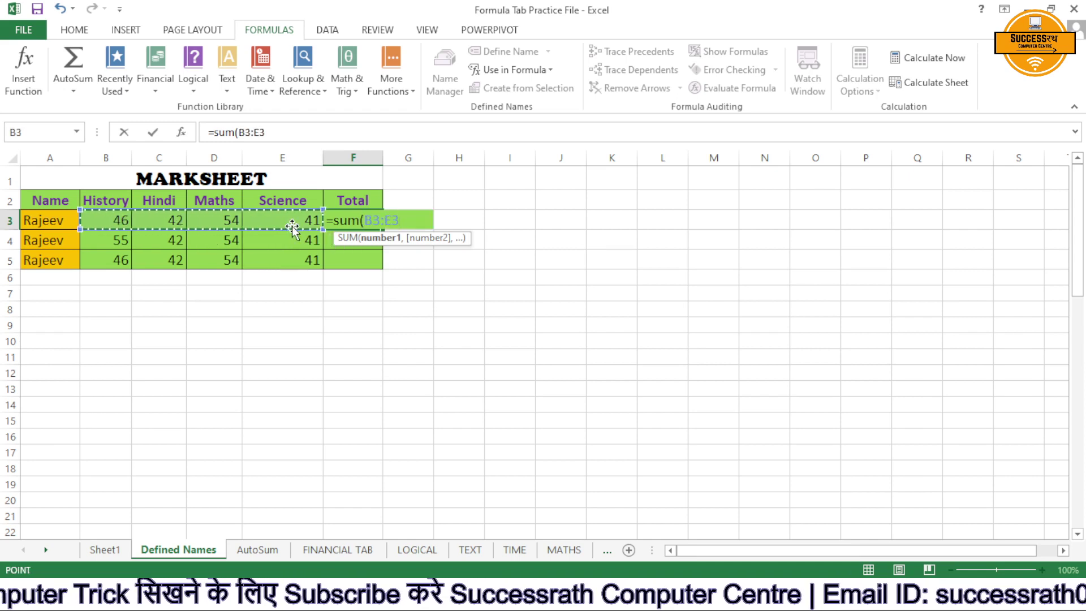
{"action": "key", "text": "Return"}
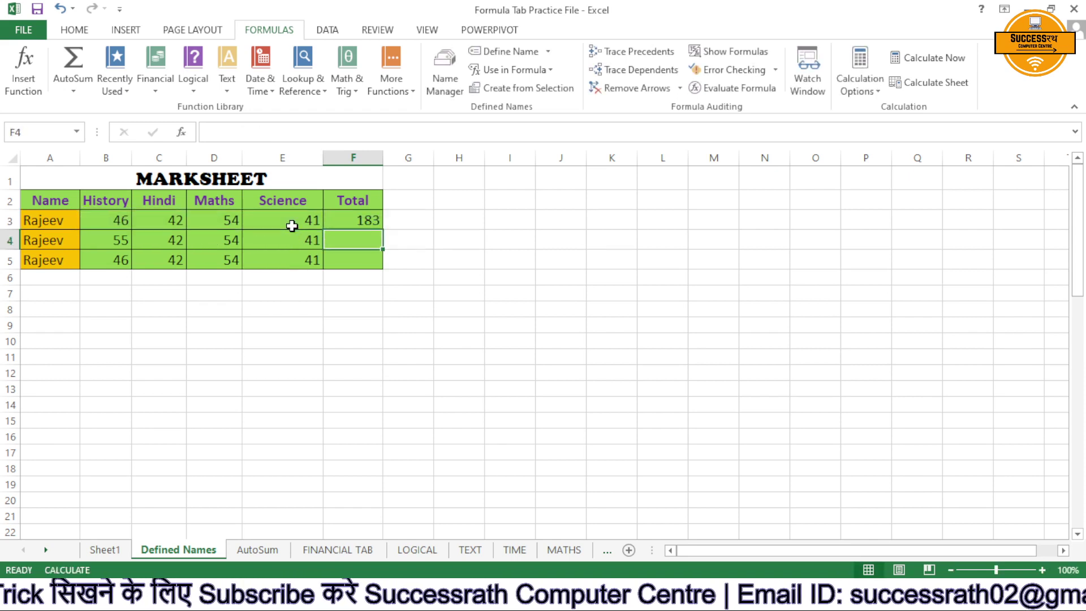
{"action": "left_click", "coordinate": [367, 222]}
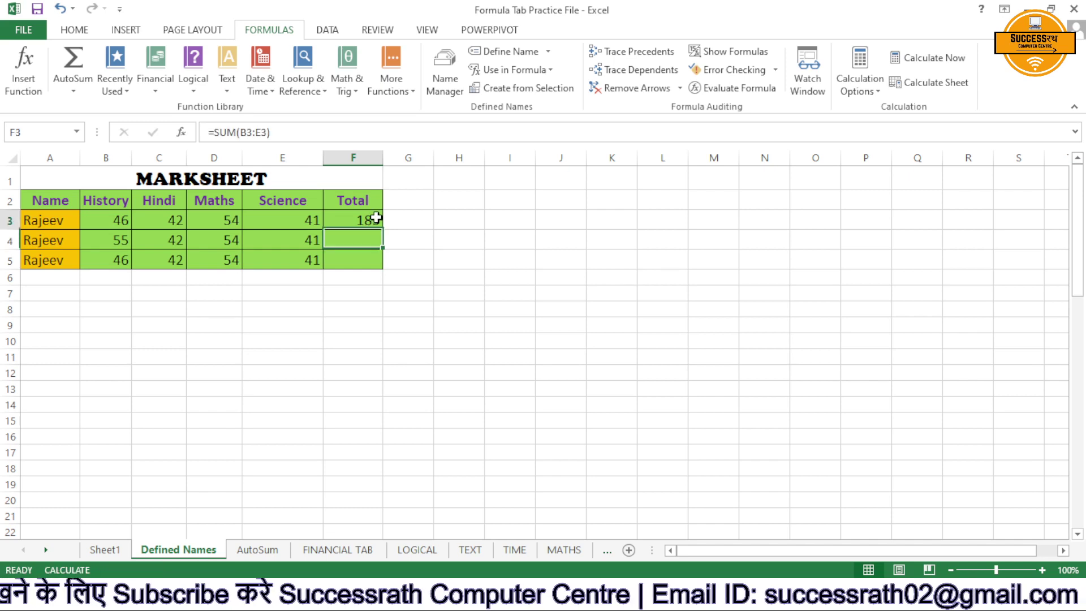
{"action": "left_click_drag", "start_coordinate": [383, 230], "coordinate": [401, 264]}
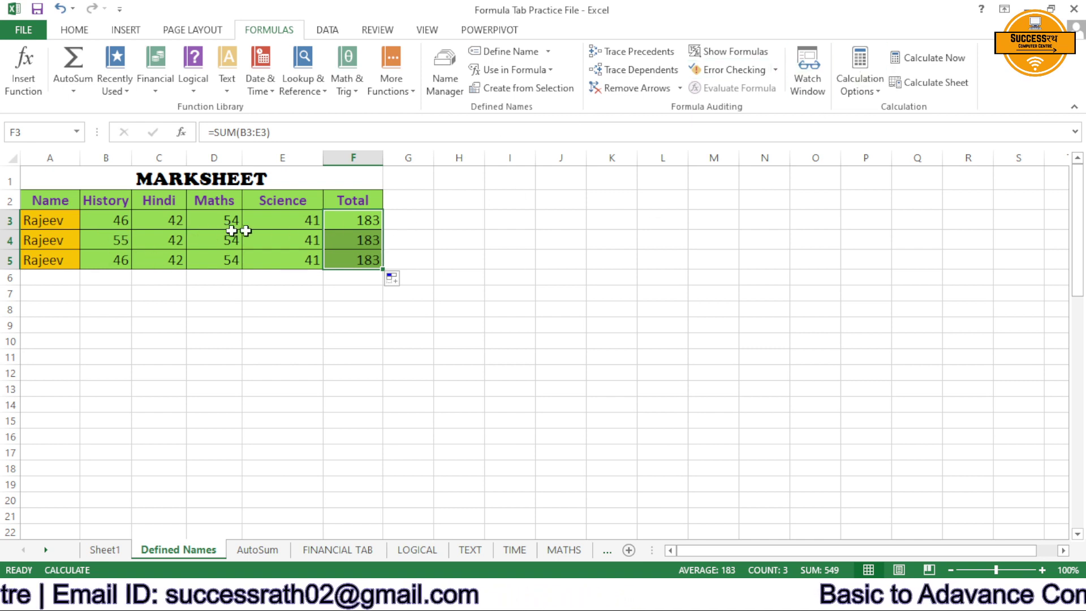
Recalculate the workbook with Calculate Now to refresh the Total column.
{"action": "left_click", "coordinate": [927, 55]}
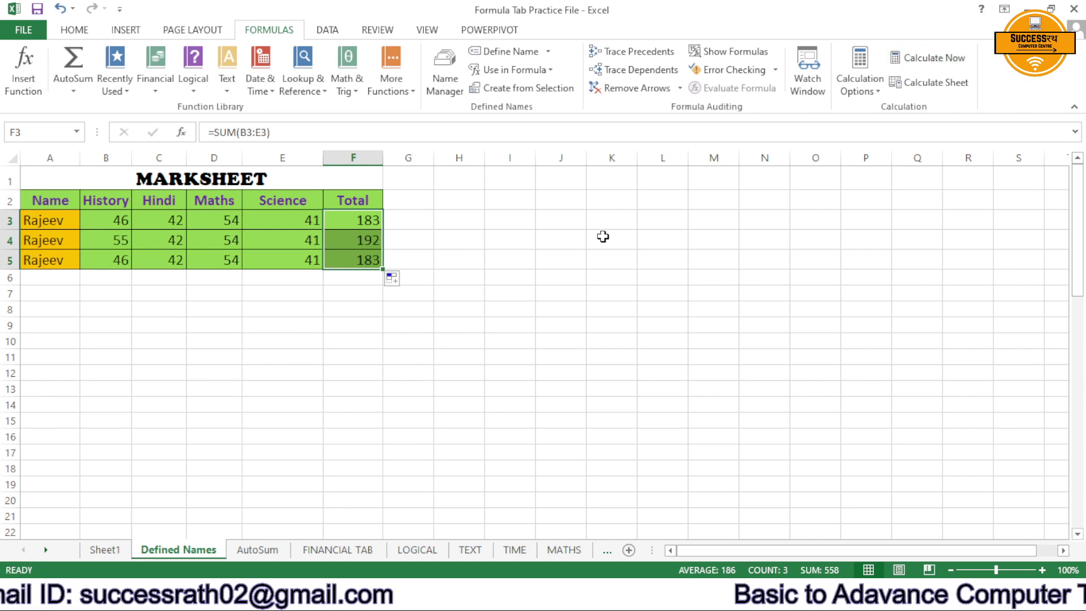
{"action": "left_click", "coordinate": [602, 236]}
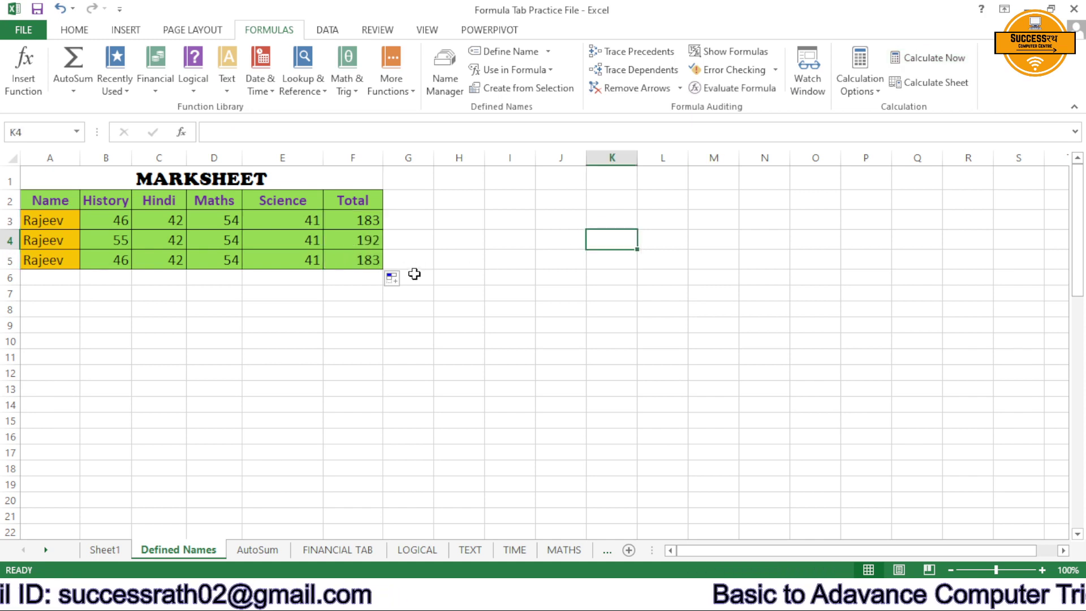
{"action": "left_click", "coordinate": [348, 257]}
{"action": "left_click", "coordinate": [571, 276]}
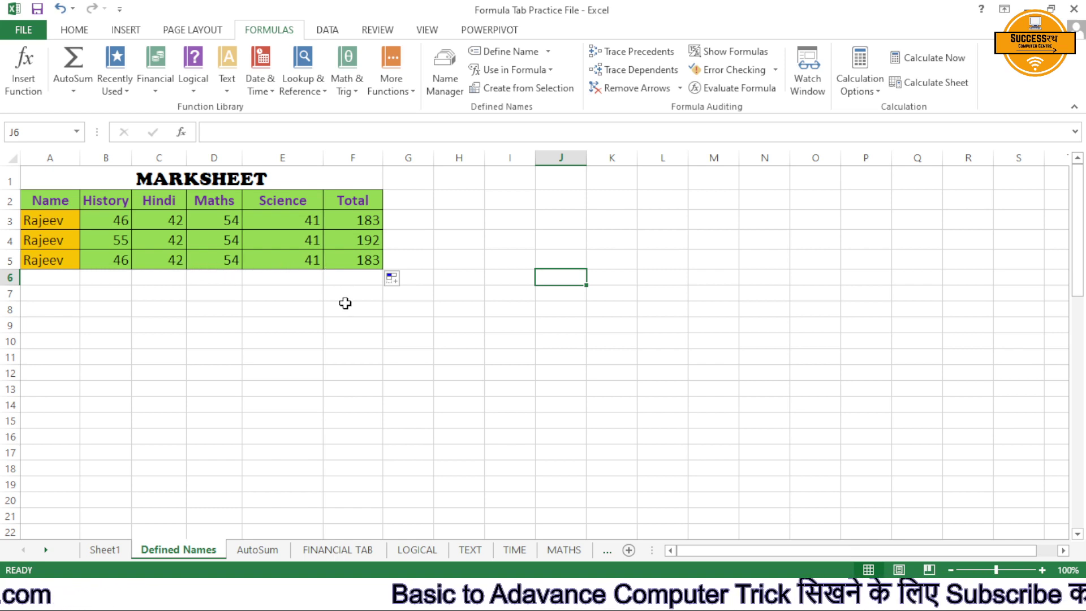
Set the Maths mark in D5 to 55 and recalculate the totals in F3:F5.
{"action": "left_click", "coordinate": [229, 261]}
{"action": "type", "text": "5"}
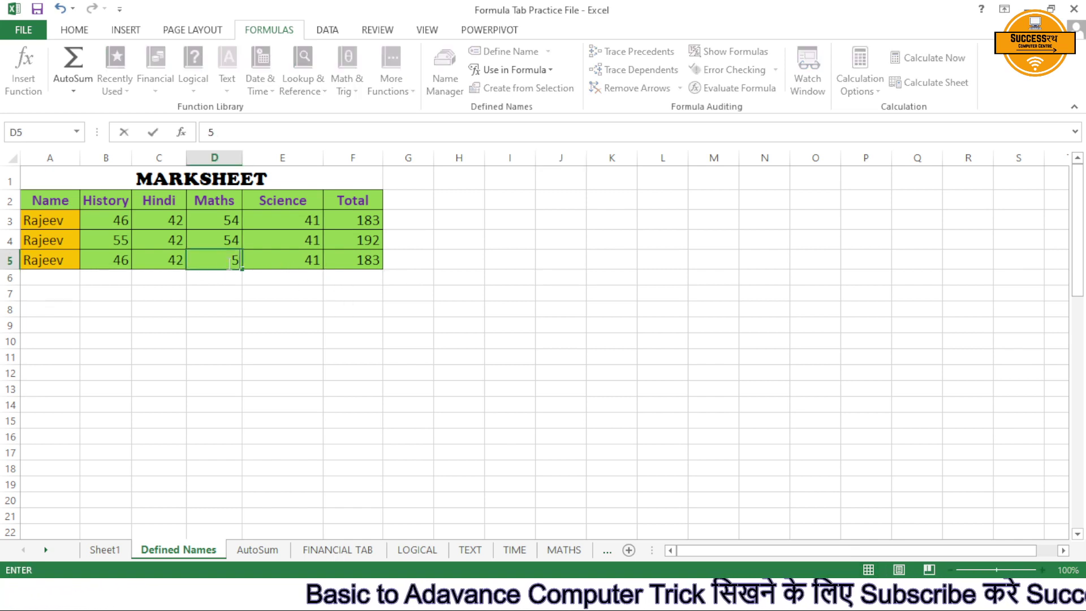
{"action": "type", "text": "5"}
{"action": "key", "text": "Return"}
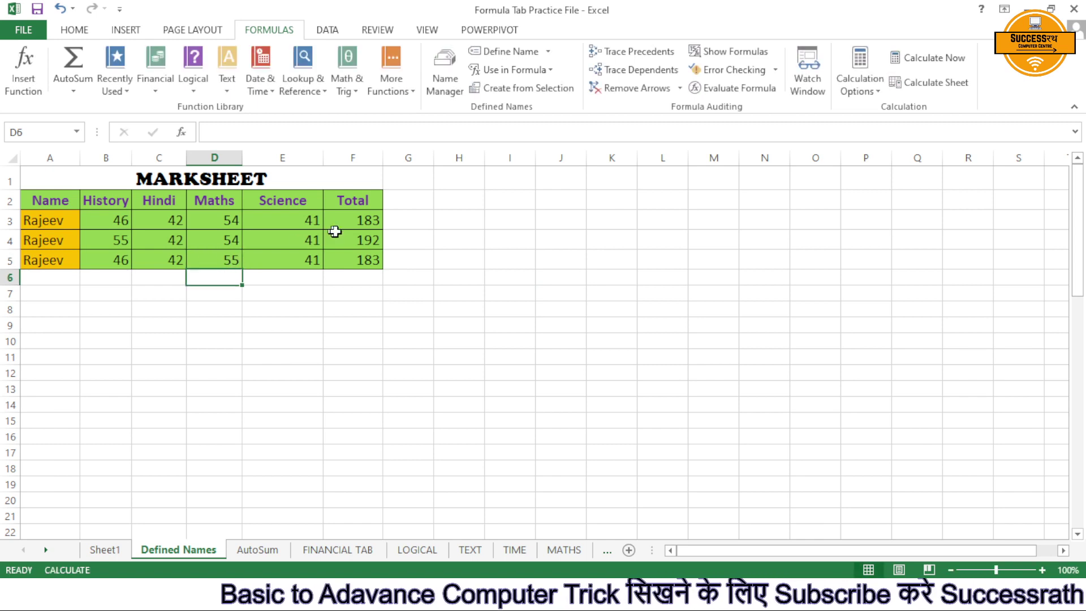
{"action": "left_click_drag", "start_coordinate": [358, 213], "coordinate": [366, 256]}
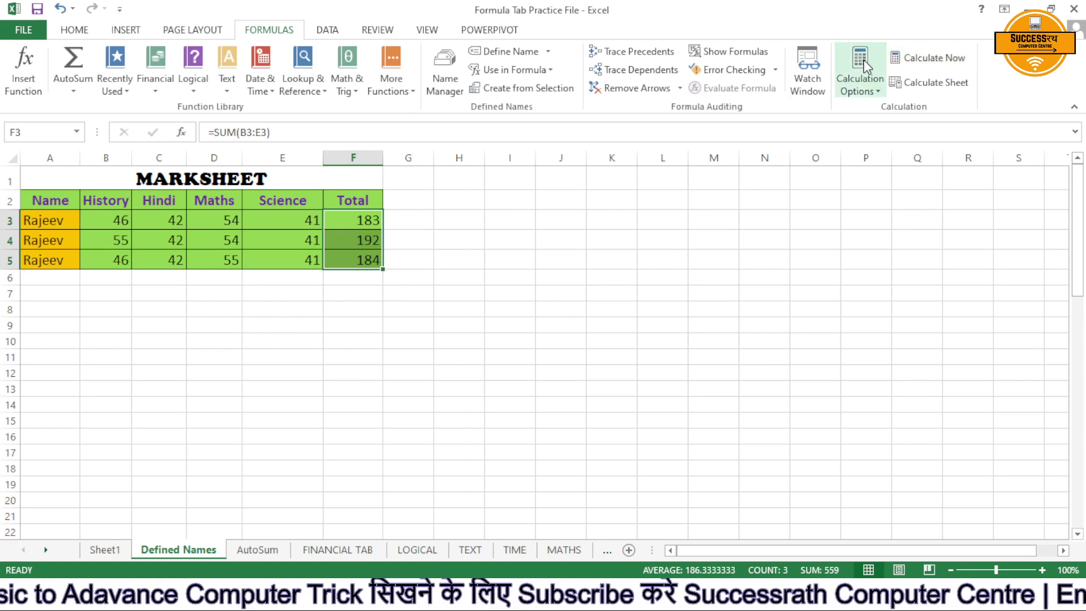
Set the workbook's calculation mode back to Automatic.
{"action": "left_click", "coordinate": [859, 91]}
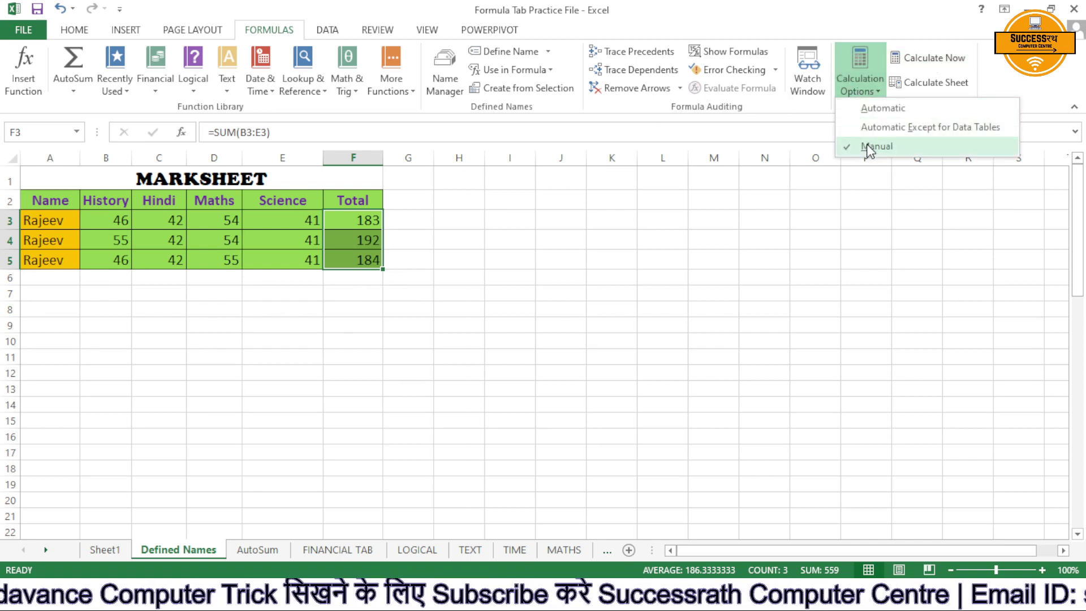
{"action": "left_click", "coordinate": [881, 107]}
{"action": "left_click", "coordinate": [363, 224]}
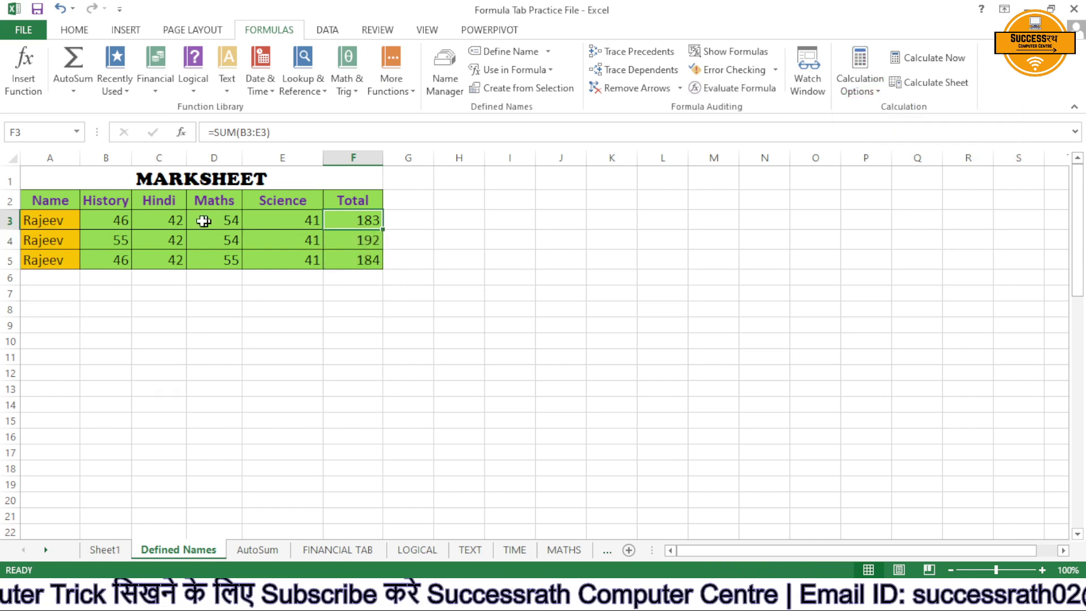
Change the Hindi marks in C3, C4 and C5 to 55, 54 and 53.
{"action": "left_click", "coordinate": [162, 229]}
{"action": "type", "text": "55"}
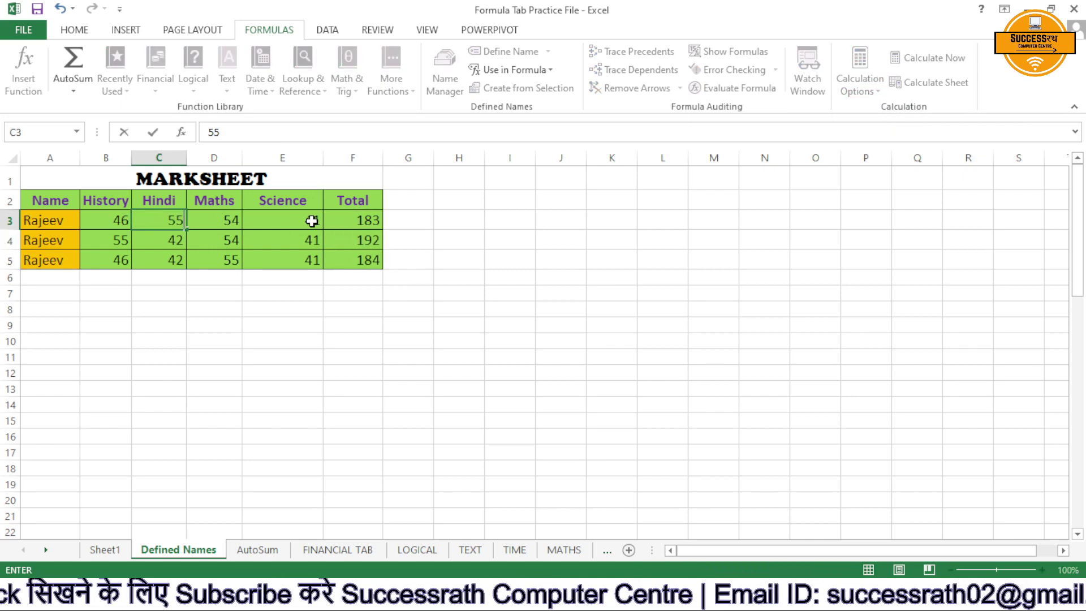
{"action": "key", "text": "Return"}
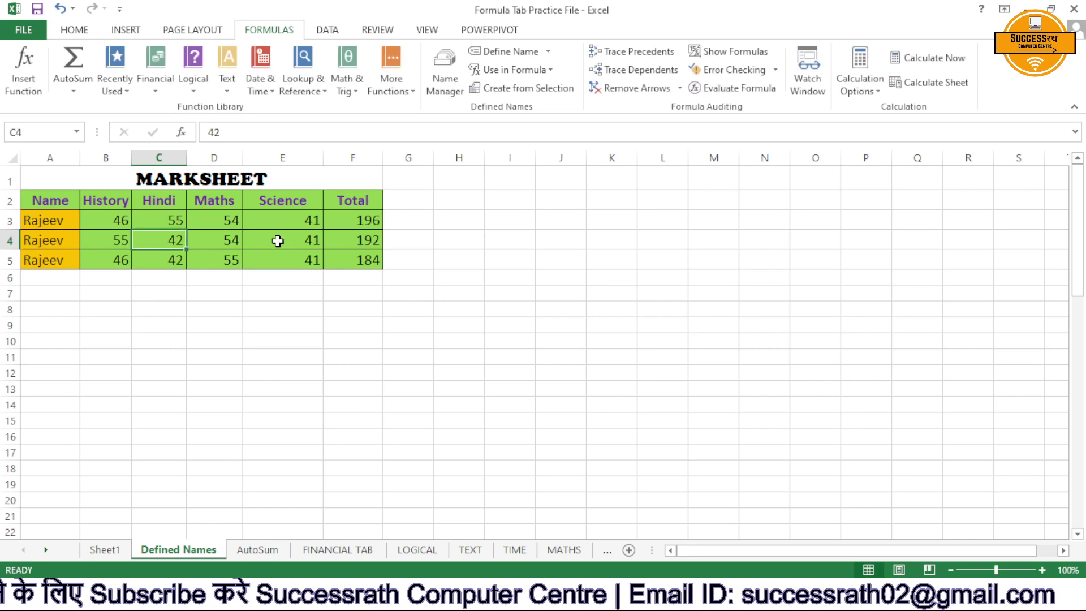
{"action": "type", "text": "54"}
{"action": "key", "text": "Return"}
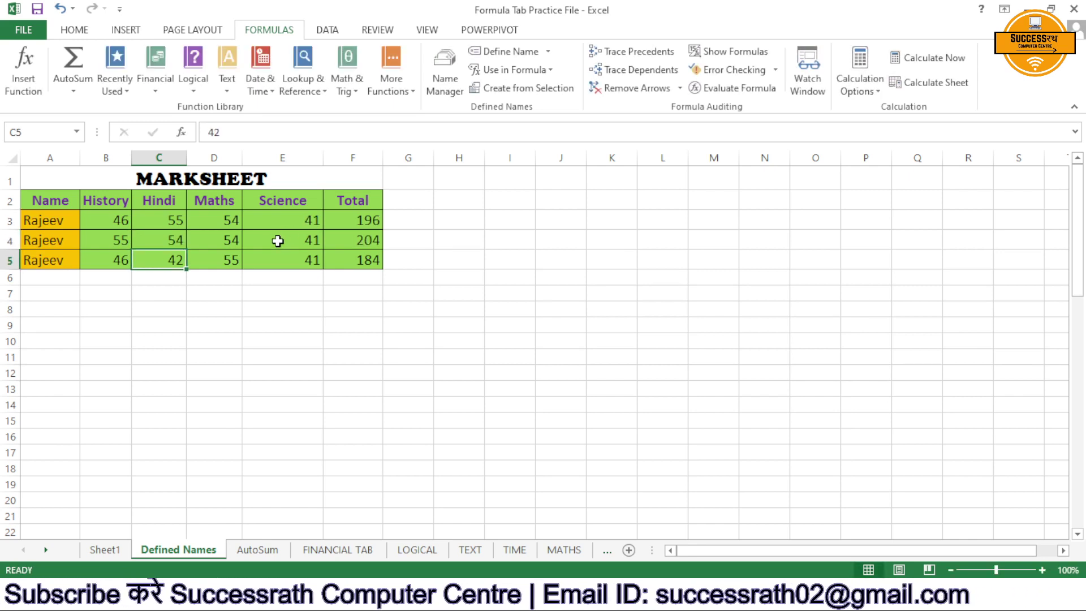
{"action": "type", "text": "53"}
{"action": "key", "text": "Return"}
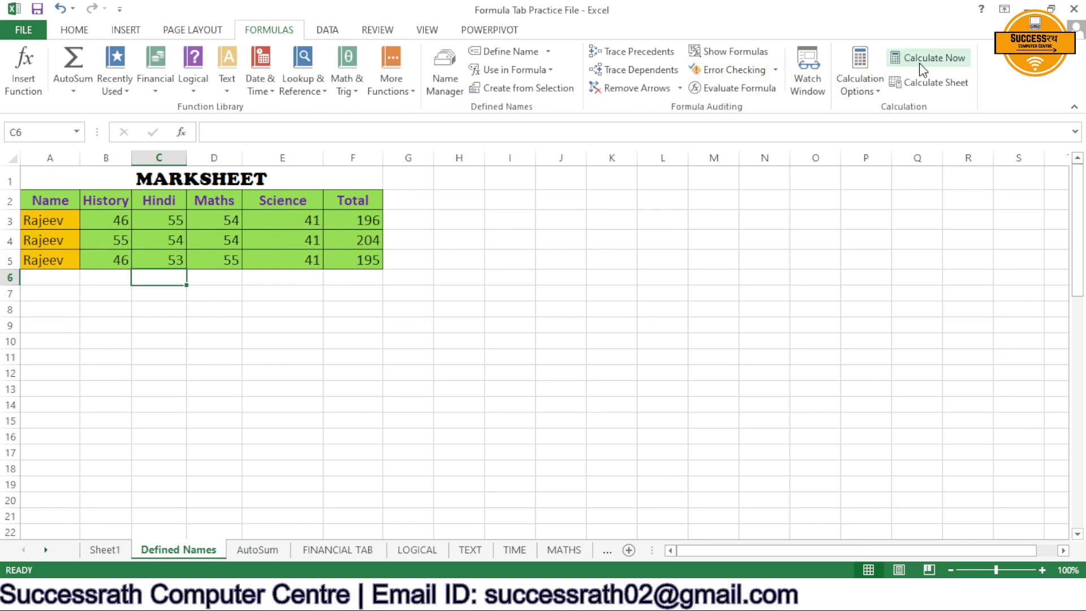
{"action": "left_click", "coordinate": [866, 94]}
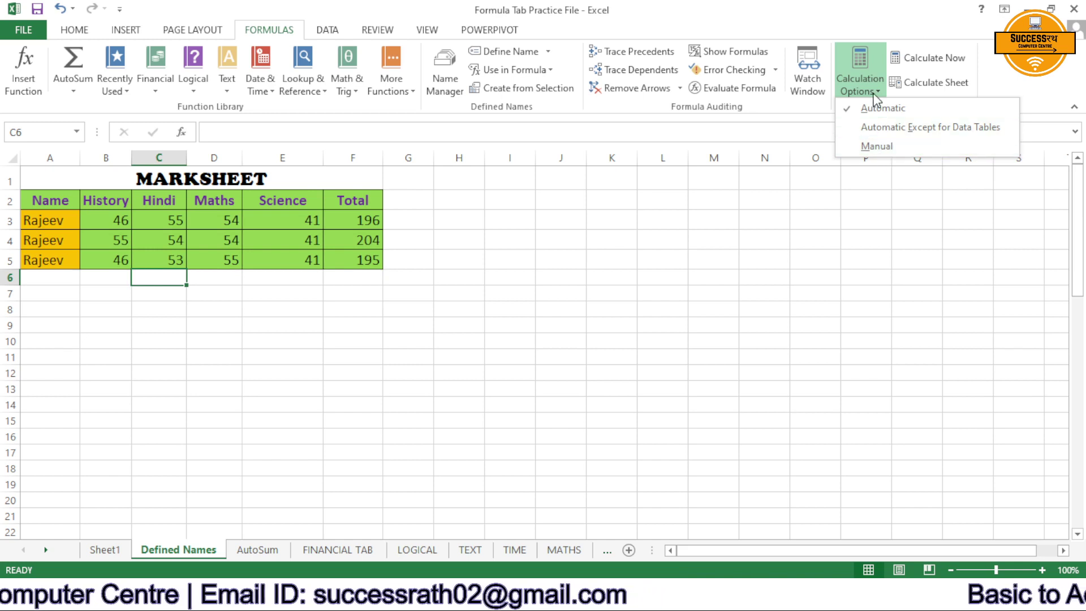
{"action": "left_click", "coordinate": [799, 216]}
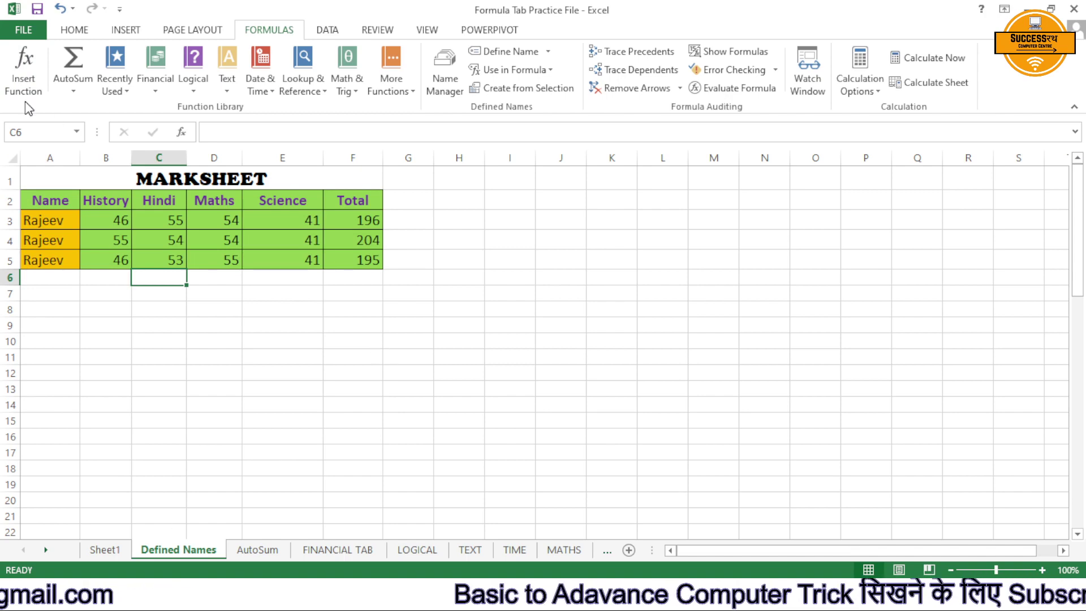
Clear the results in I18:I22 of the INSERT FUNCTION table on the AutoSum sheet.
{"action": "left_click", "coordinate": [258, 550]}
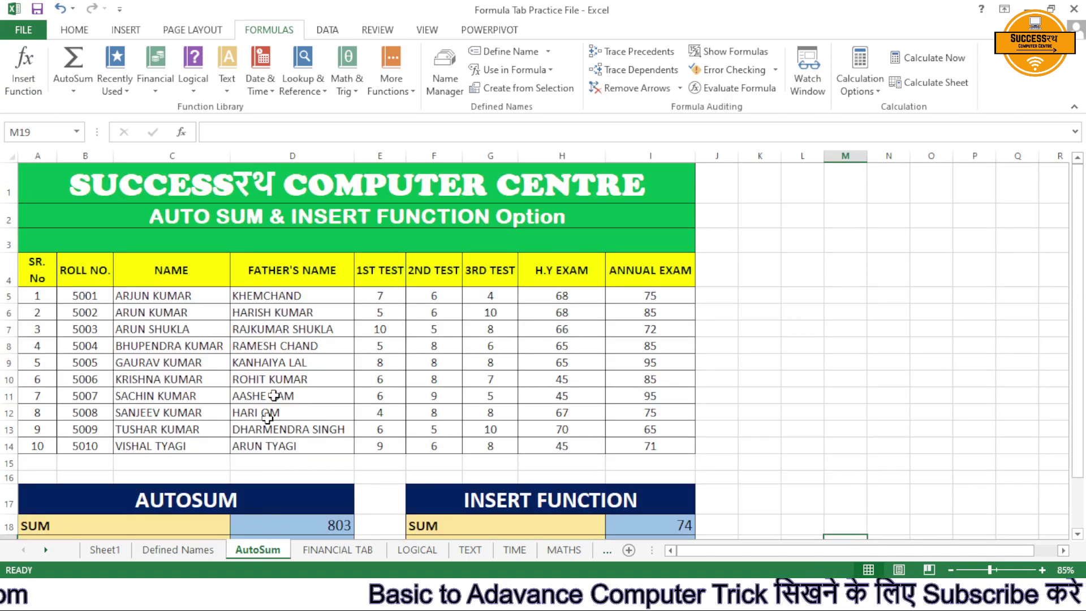
{"action": "scroll", "coordinate": [291, 347], "scroll_direction": "down", "scroll_amount": 2}
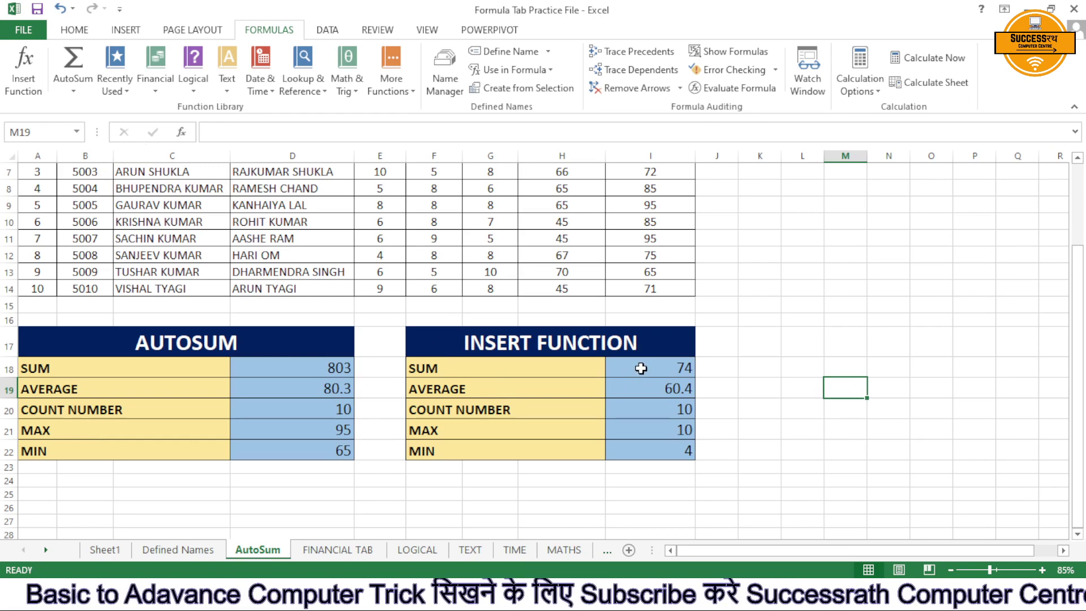
{"action": "left_click_drag", "start_coordinate": [640, 368], "coordinate": [647, 451]}
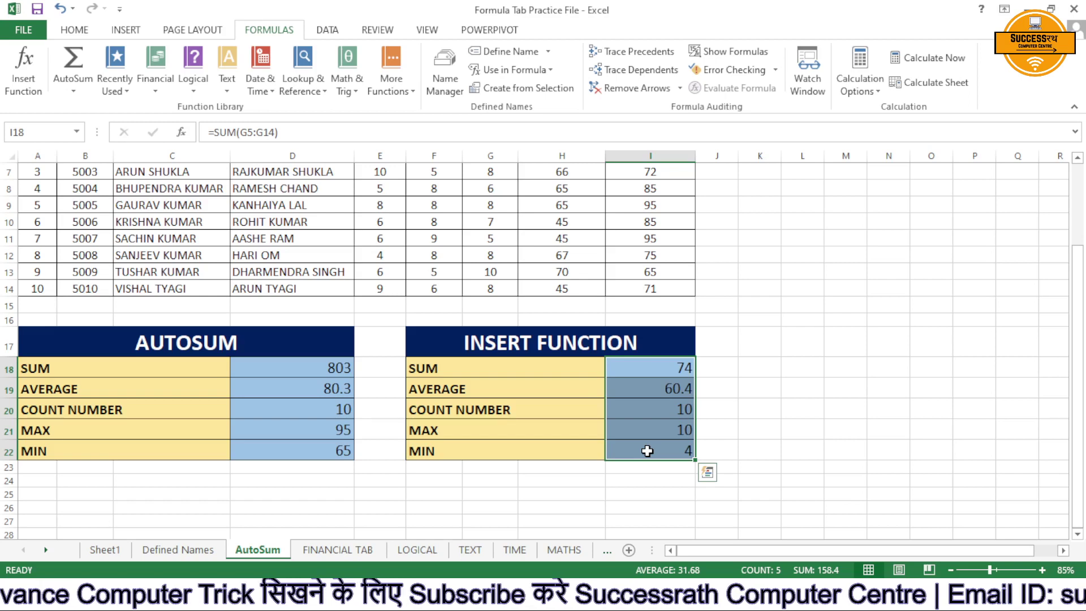
{"action": "key", "text": "Delete"}
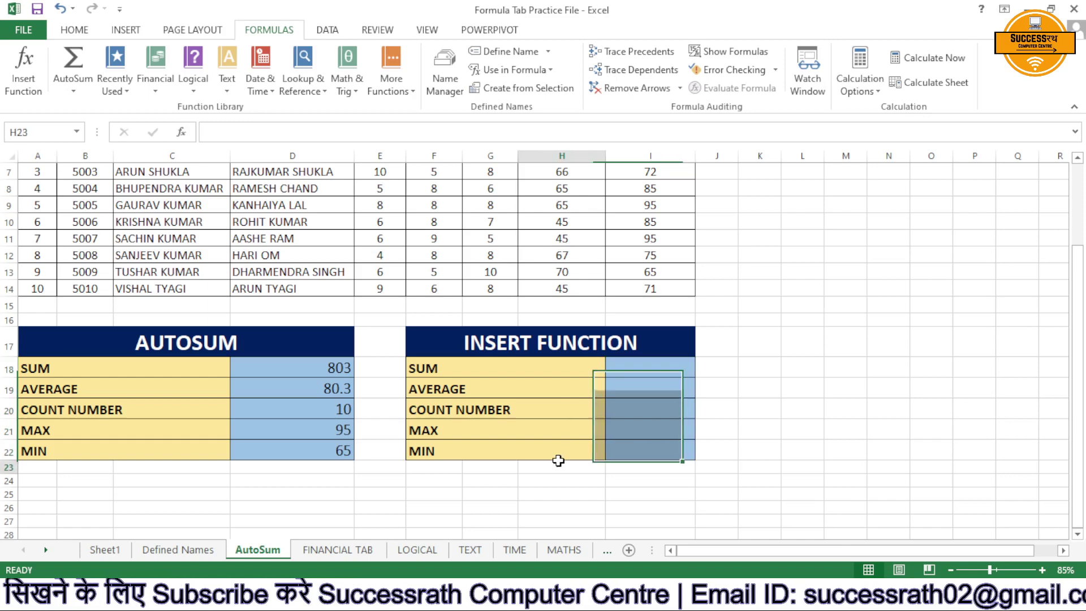
Use Insert Function in I18 to search for "sum" and insert SUM over the 2ND TEST marks F5:F14.
{"action": "left_click", "coordinate": [649, 368]}
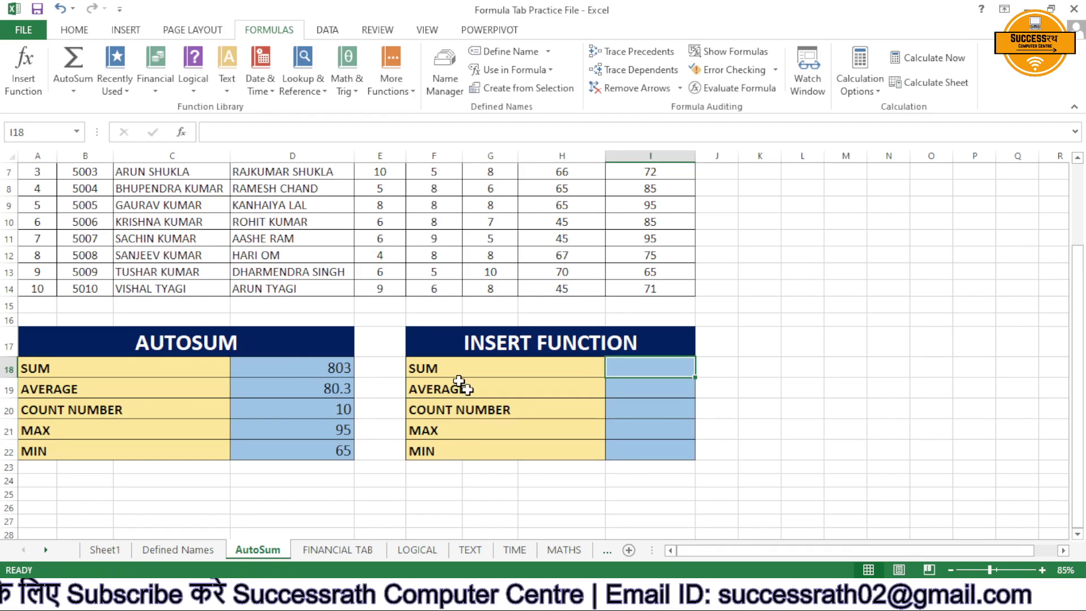
{"action": "left_click", "coordinate": [24, 69]}
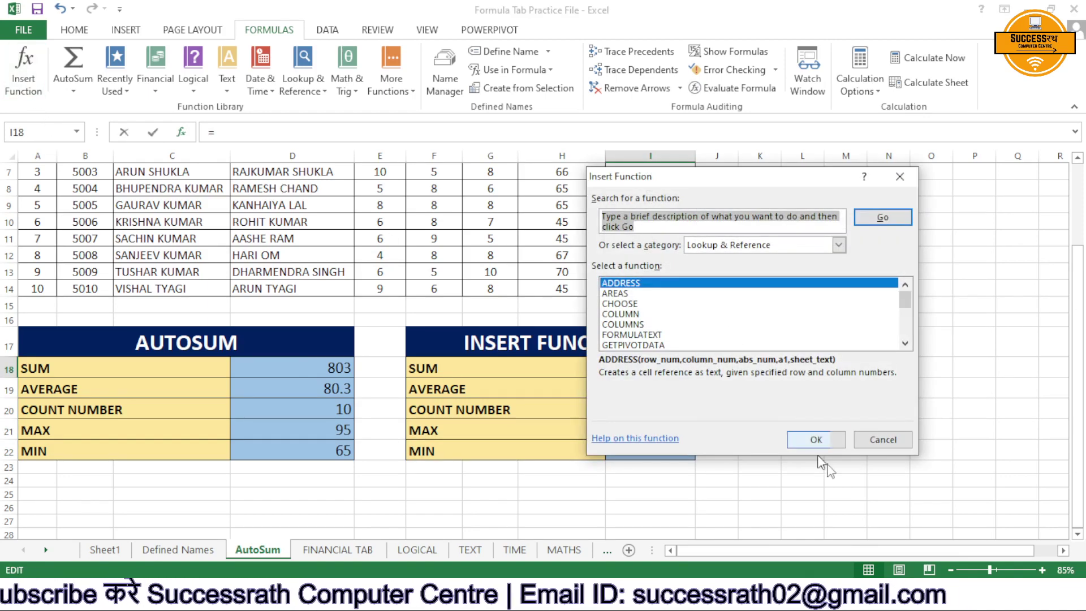
{"action": "left_click", "coordinate": [883, 439]}
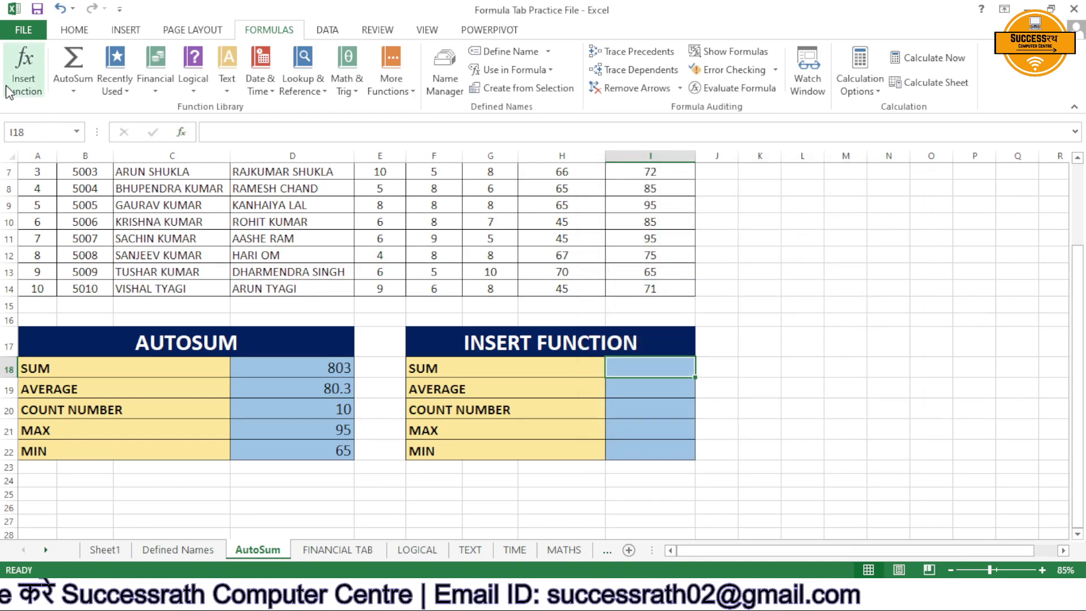
{"action": "left_click", "coordinate": [22, 74]}
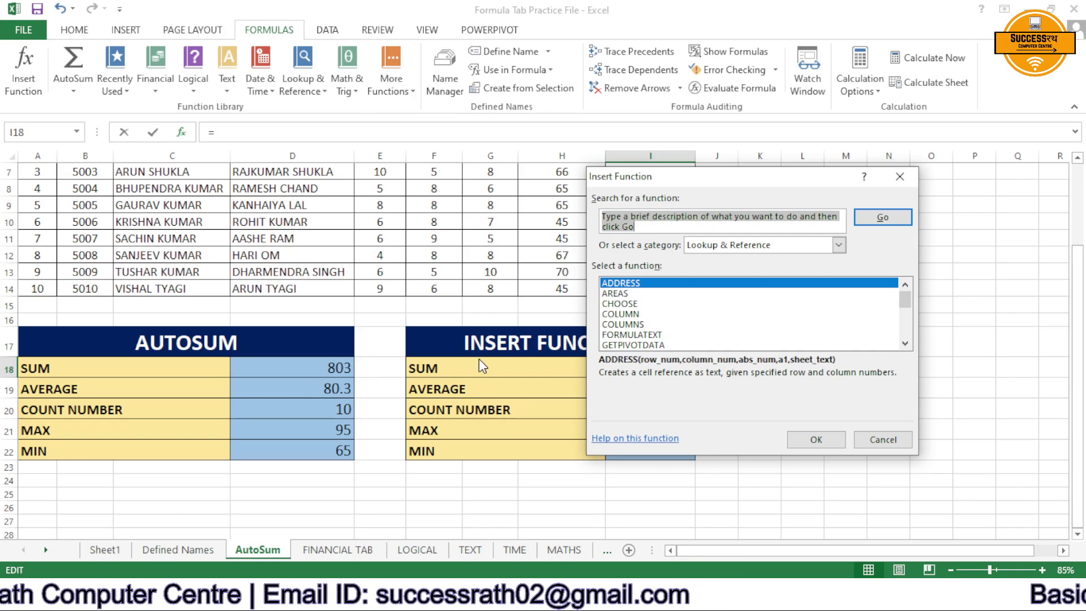
{"action": "type", "text": "sum"}
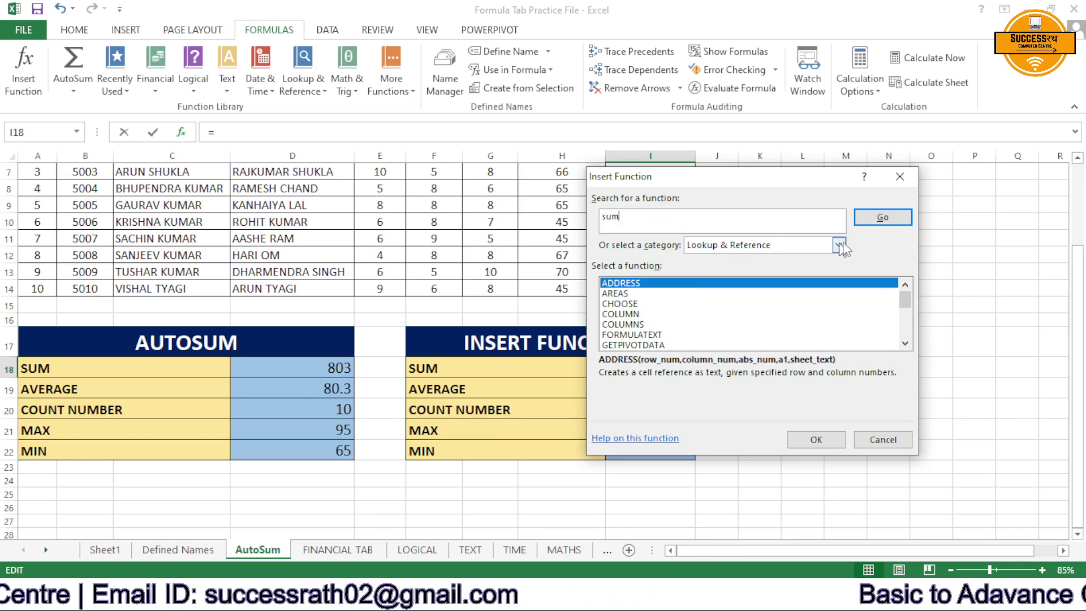
{"action": "left_click", "coordinate": [884, 219]}
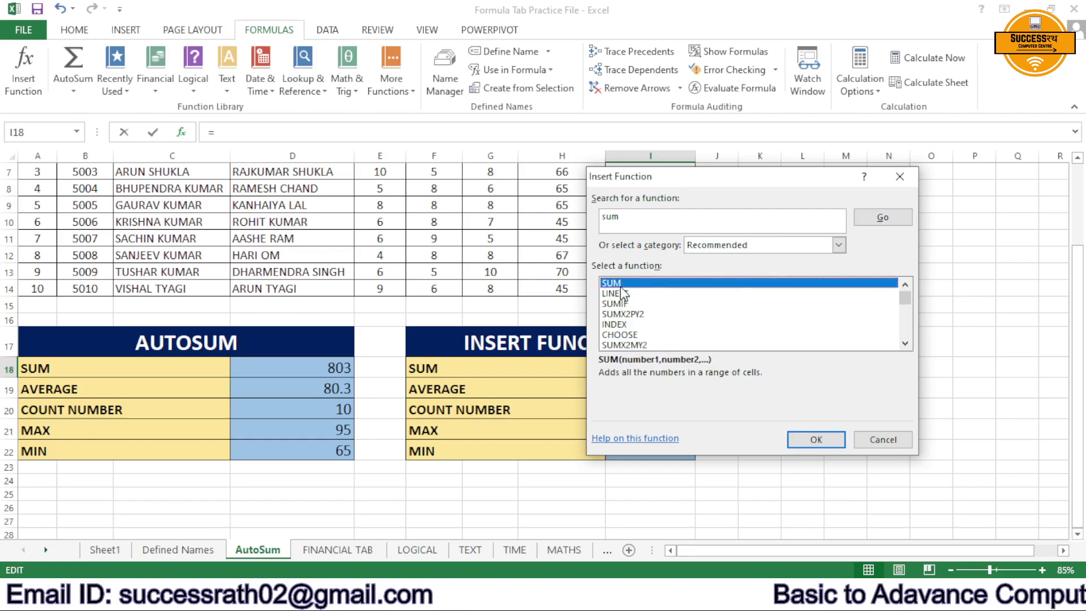
{"action": "left_click", "coordinate": [827, 441]}
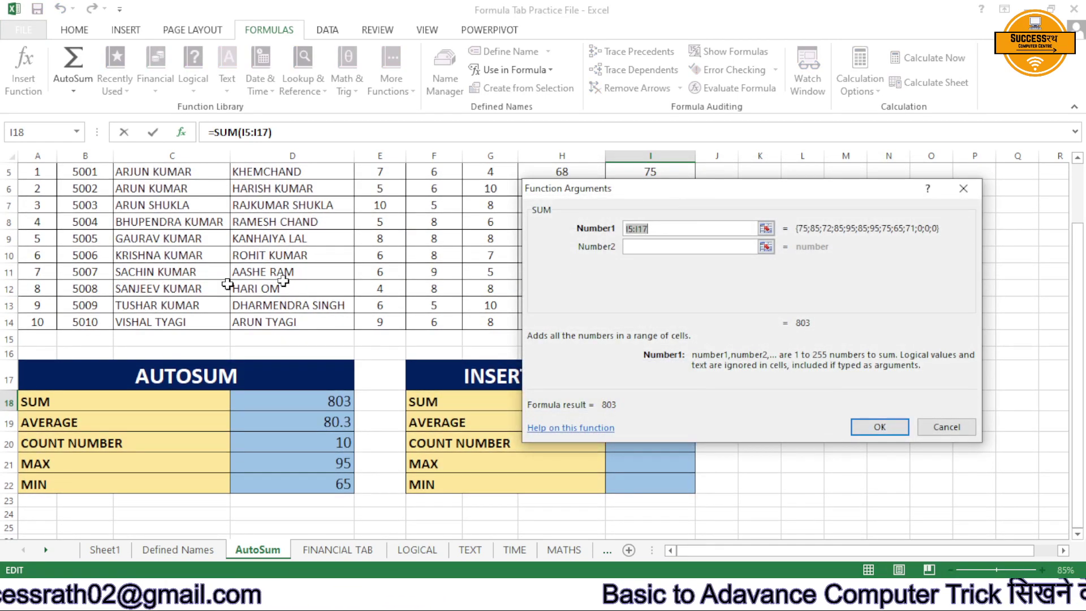
{"action": "scroll", "coordinate": [227, 284], "scroll_direction": "up", "scroll_amount": 2}
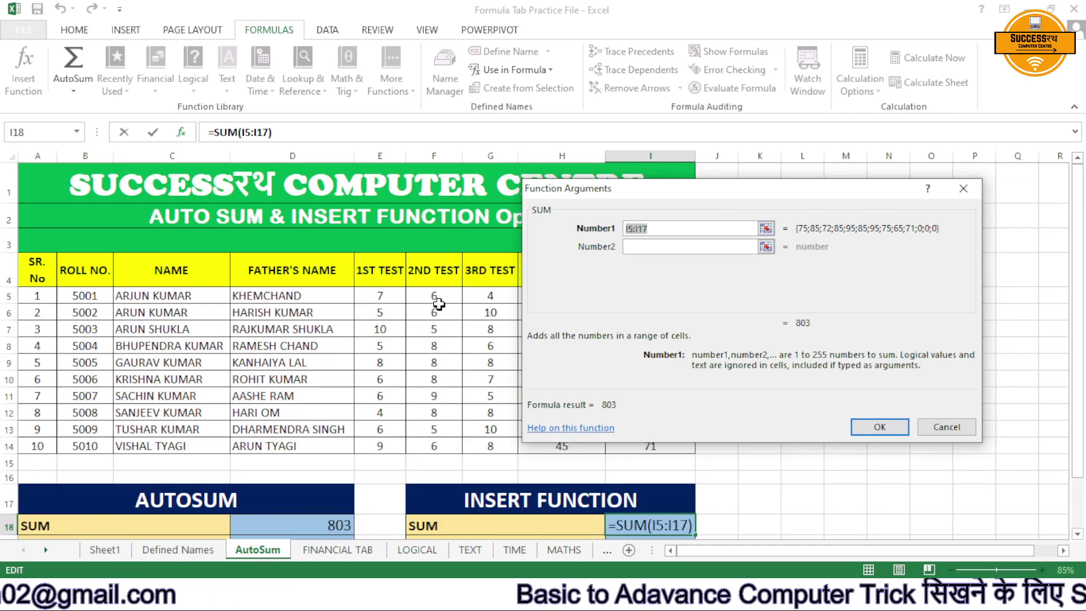
{"action": "left_click_drag", "start_coordinate": [439, 304], "coordinate": [444, 439]}
{"action": "left_click", "coordinate": [868, 432]}
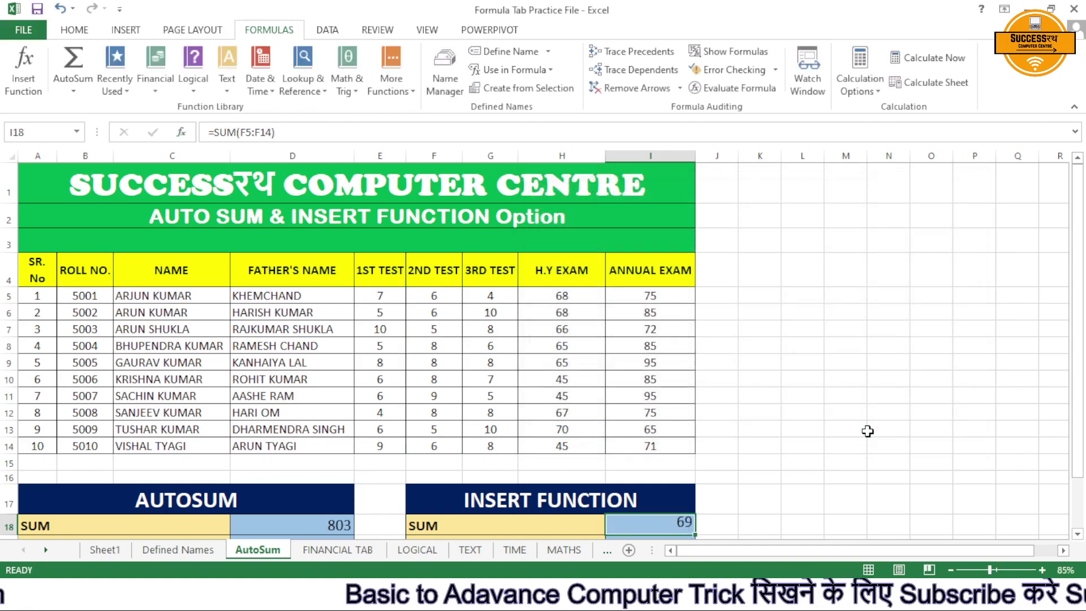
Use Insert Function in I19 to search for "average" and insert AVERAGE over the H.Y EXAM marks H5:H14.
{"action": "scroll", "coordinate": [774, 459], "scroll_direction": "down", "scroll_amount": 1}
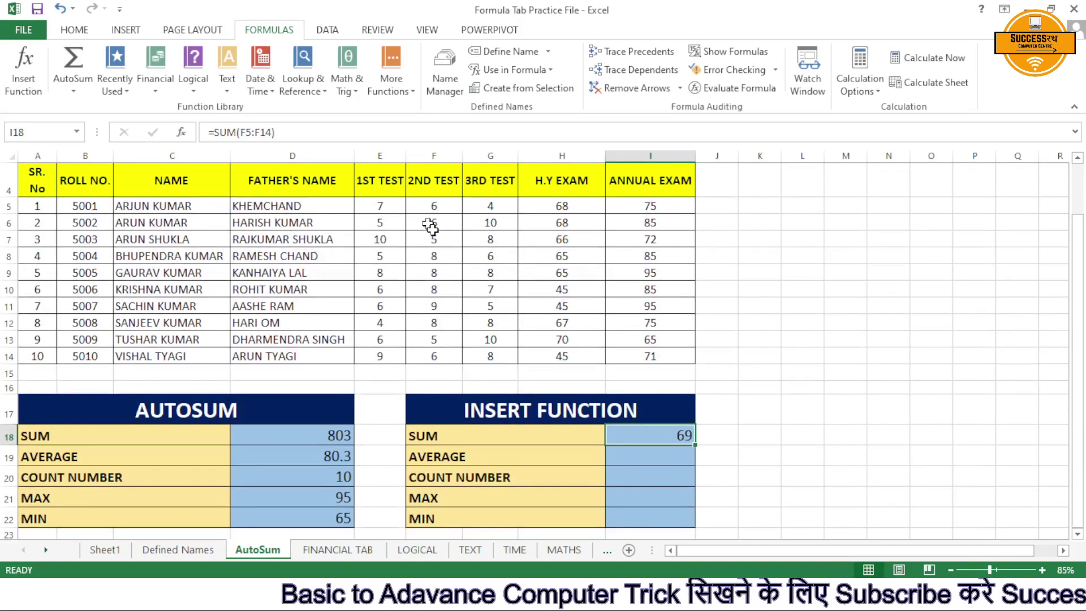
{"action": "left_click", "coordinate": [668, 456]}
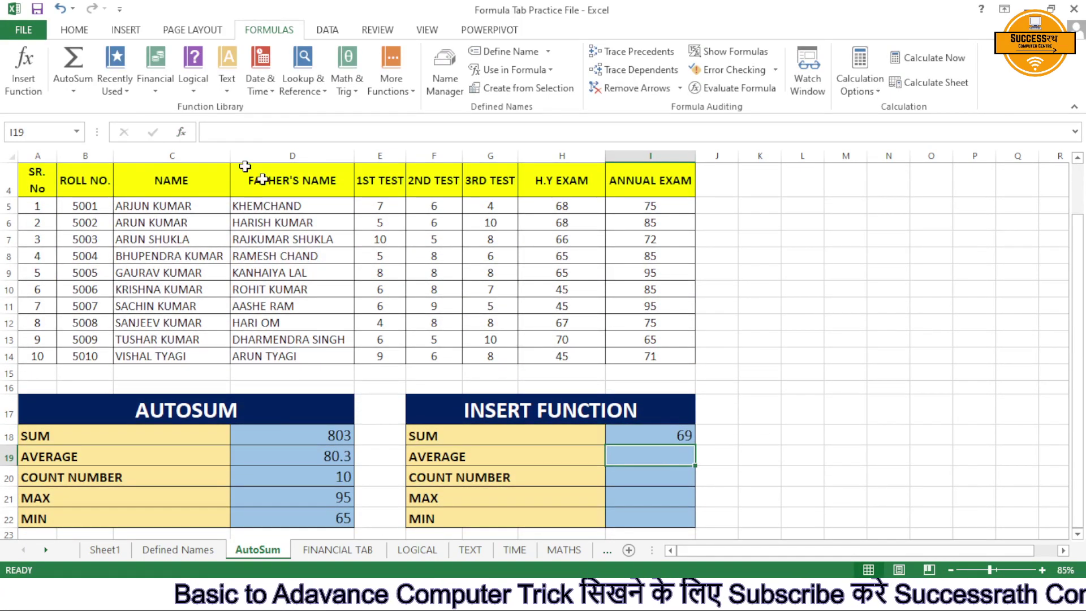
{"action": "left_click", "coordinate": [24, 85]}
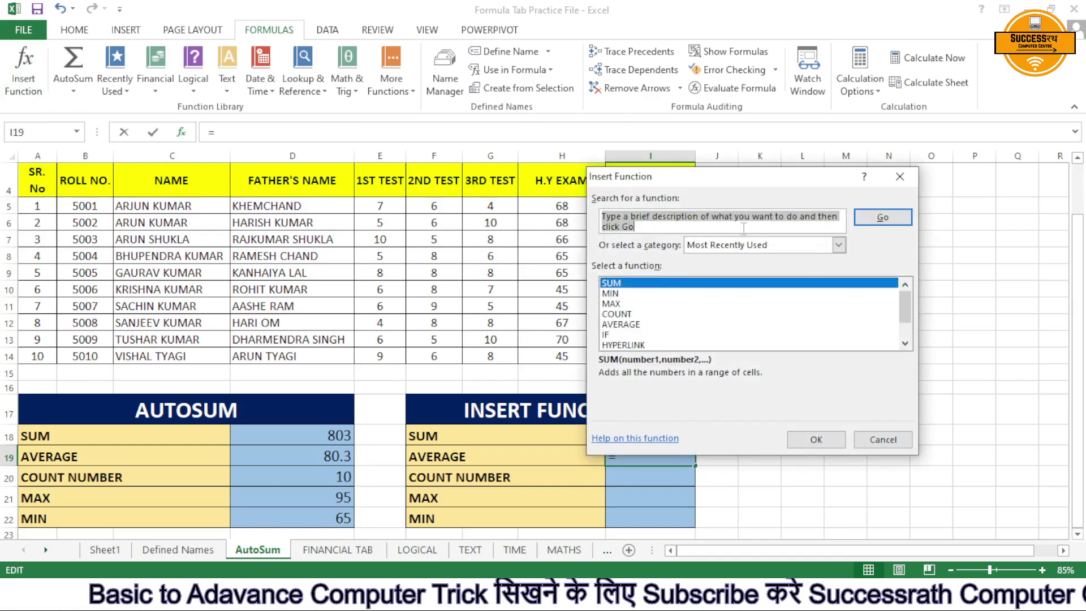
{"action": "type", "text": "average"}
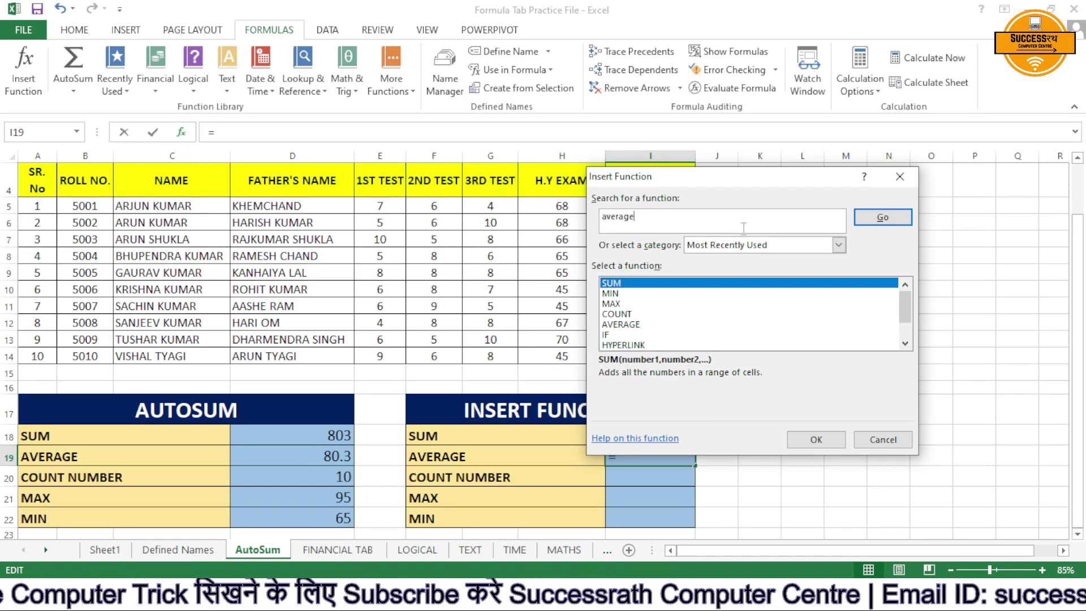
{"action": "key", "text": "Return"}
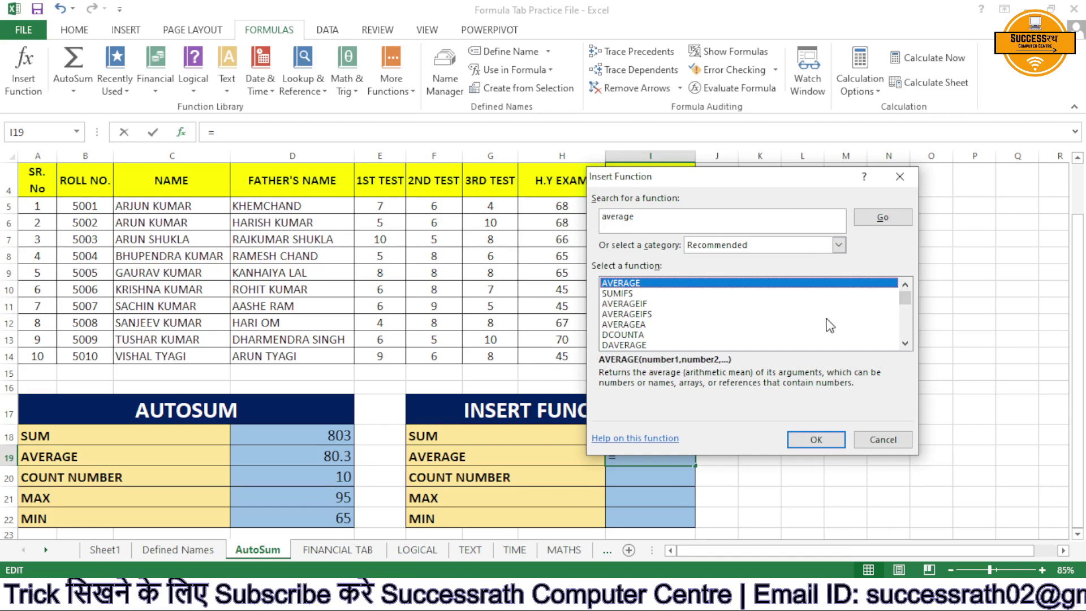
{"action": "left_click", "coordinate": [816, 439]}
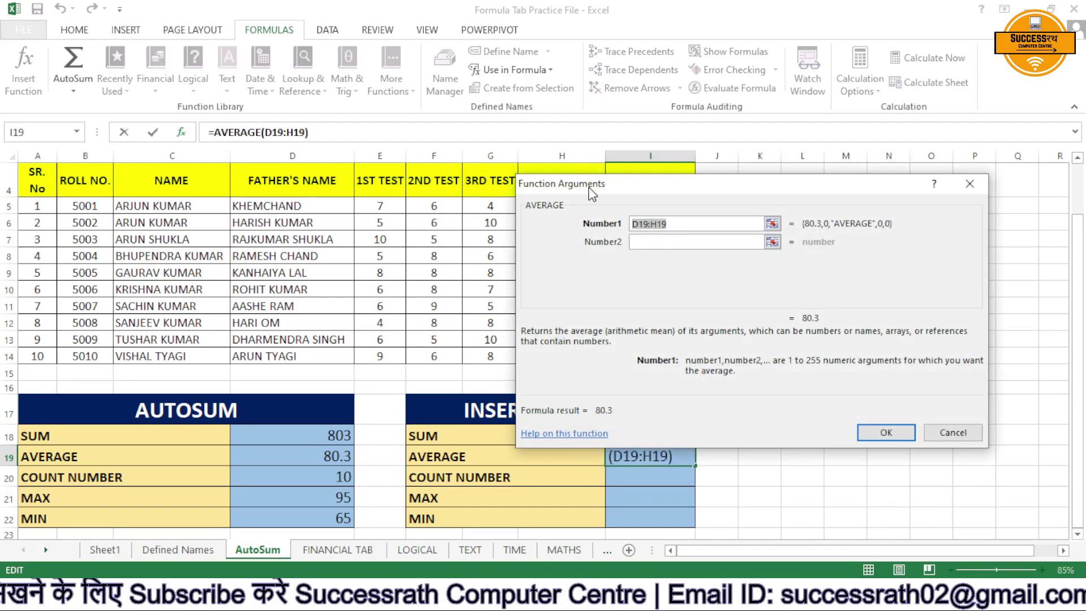
{"action": "left_click_drag", "start_coordinate": [591, 192], "coordinate": [709, 206]}
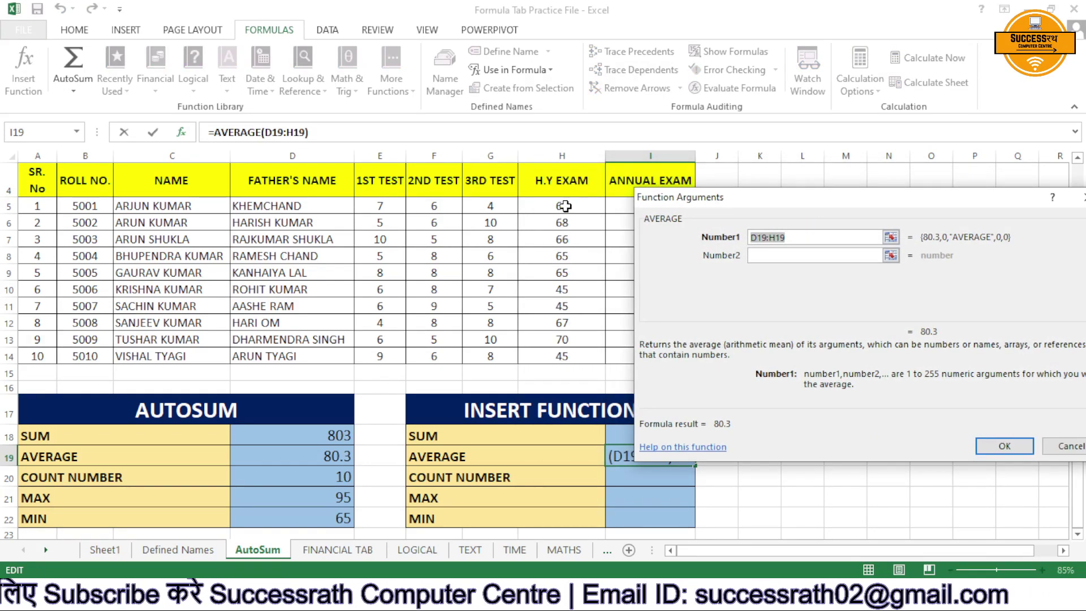
{"action": "left_click_drag", "start_coordinate": [564, 206], "coordinate": [582, 355]}
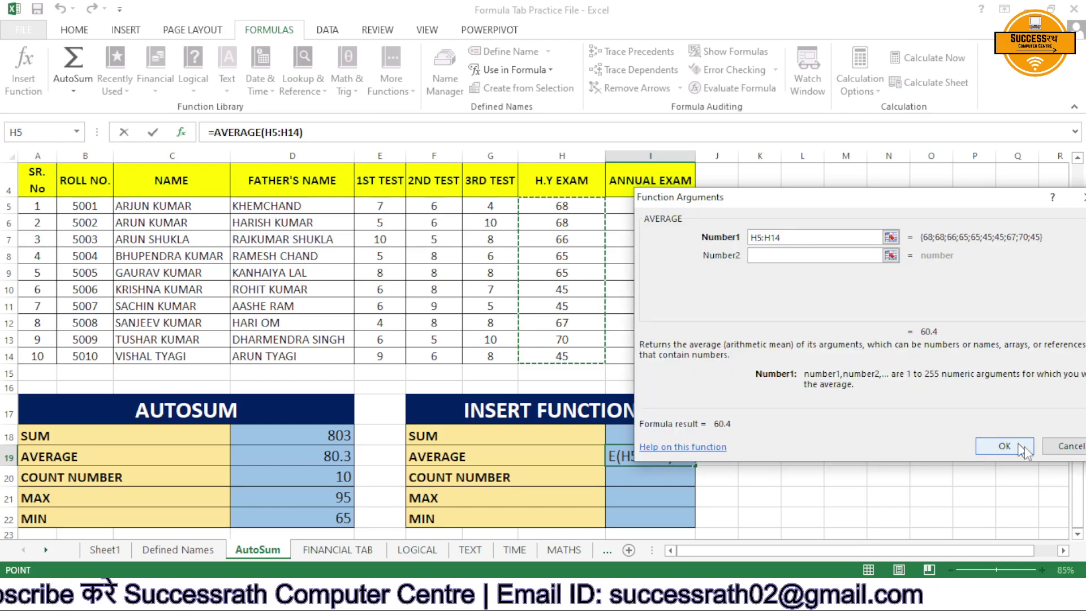
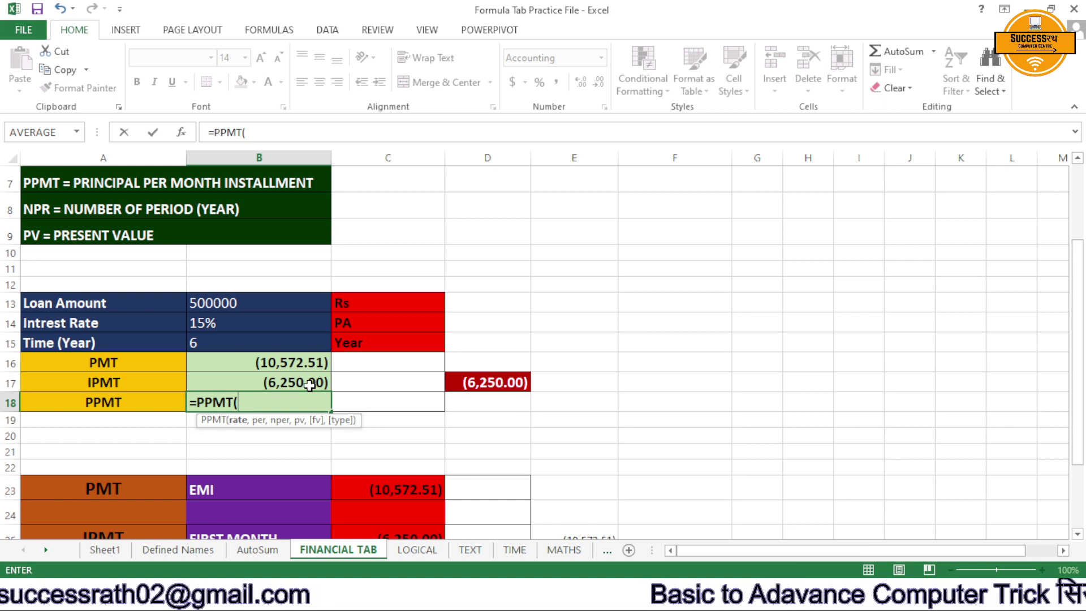
Complete the PPMT formula in B18 of the FINANCIAL TAB sheet as =PPMT(B14/12,1,B15*12,B13).
{"action": "left_click", "coordinate": [250, 323]}
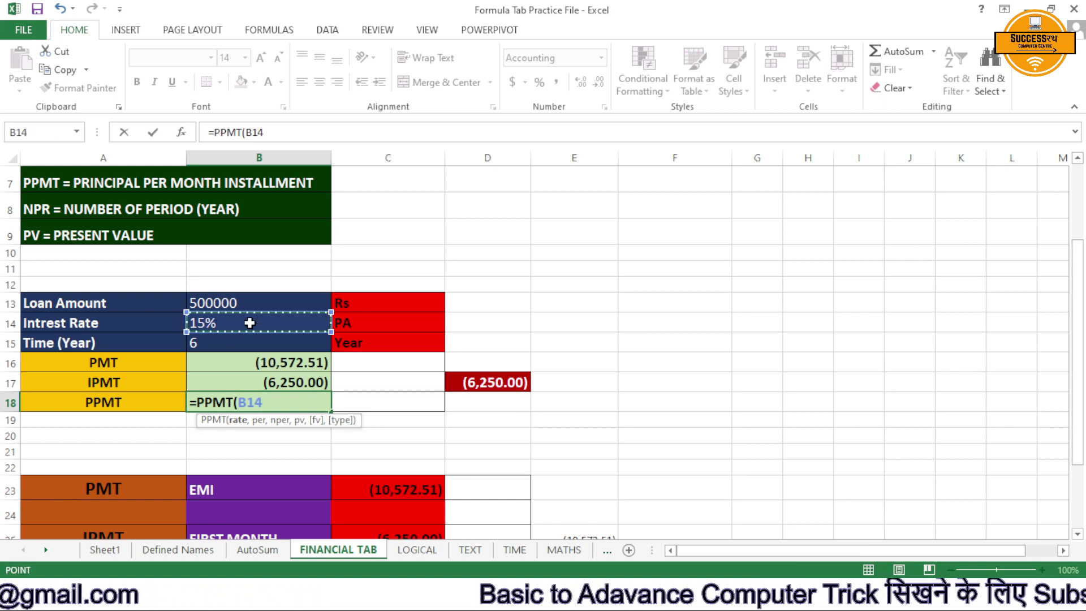
{"action": "type", "text": "/12"}
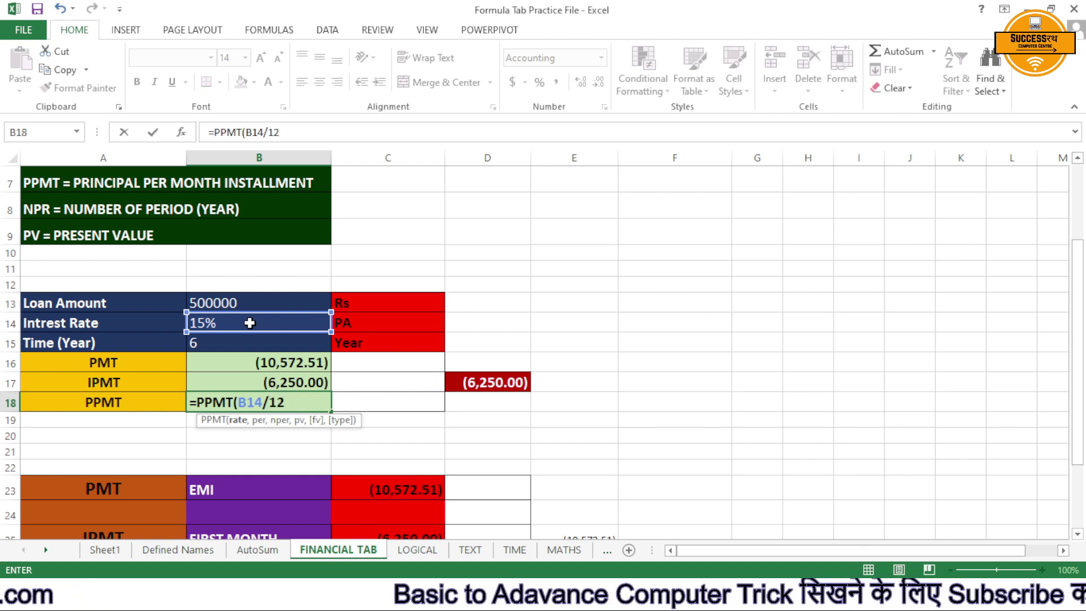
{"action": "type", "text": ","}
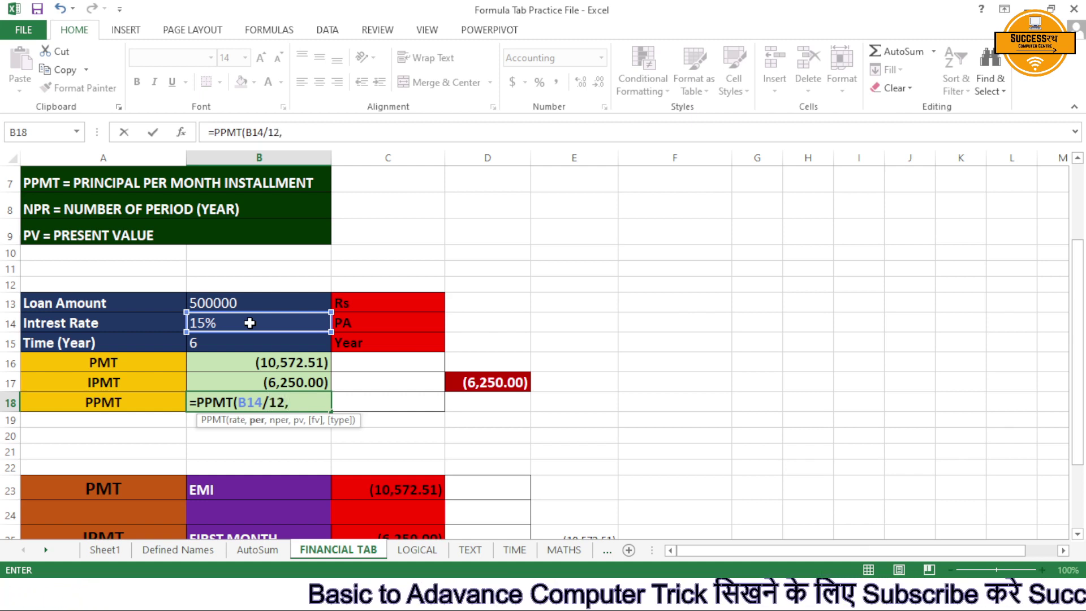
{"action": "type", "text": "1,"}
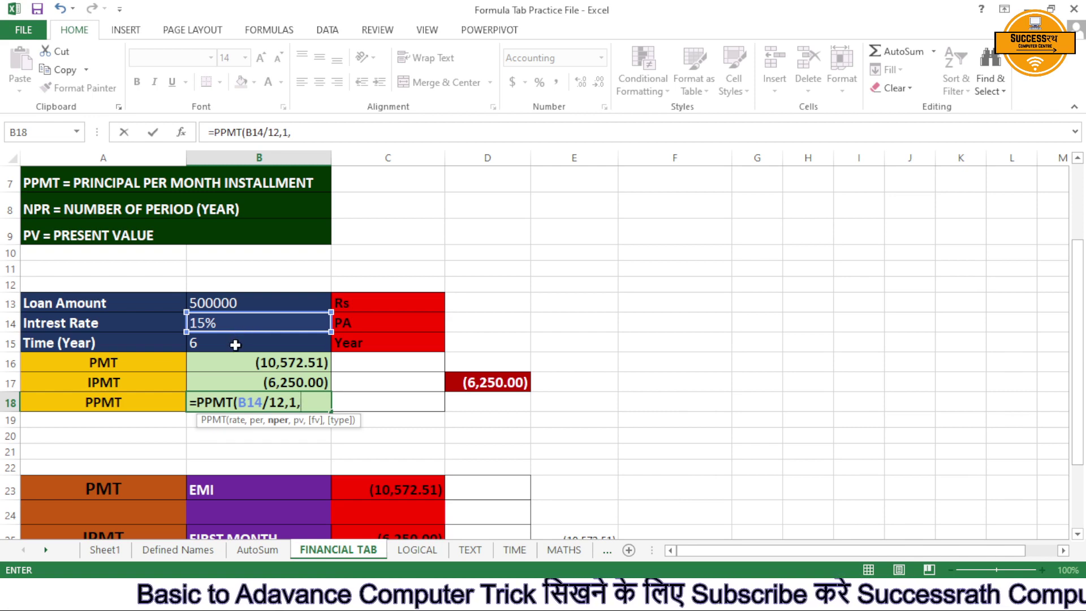
{"action": "left_click", "coordinate": [236, 344]}
{"action": "type", "text": "*"}
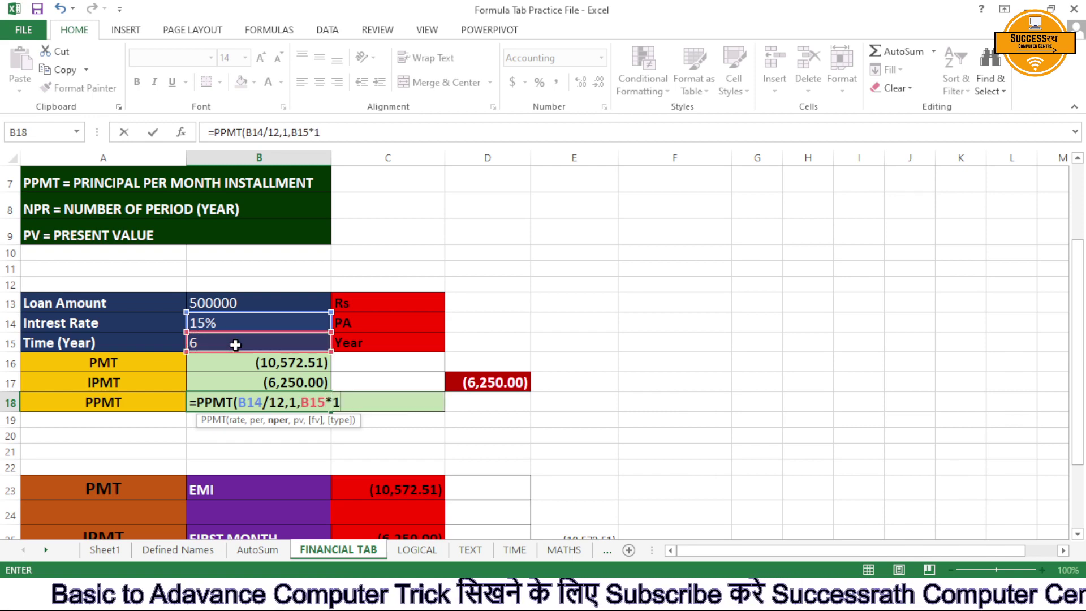
{"action": "type", "text": "12,"}
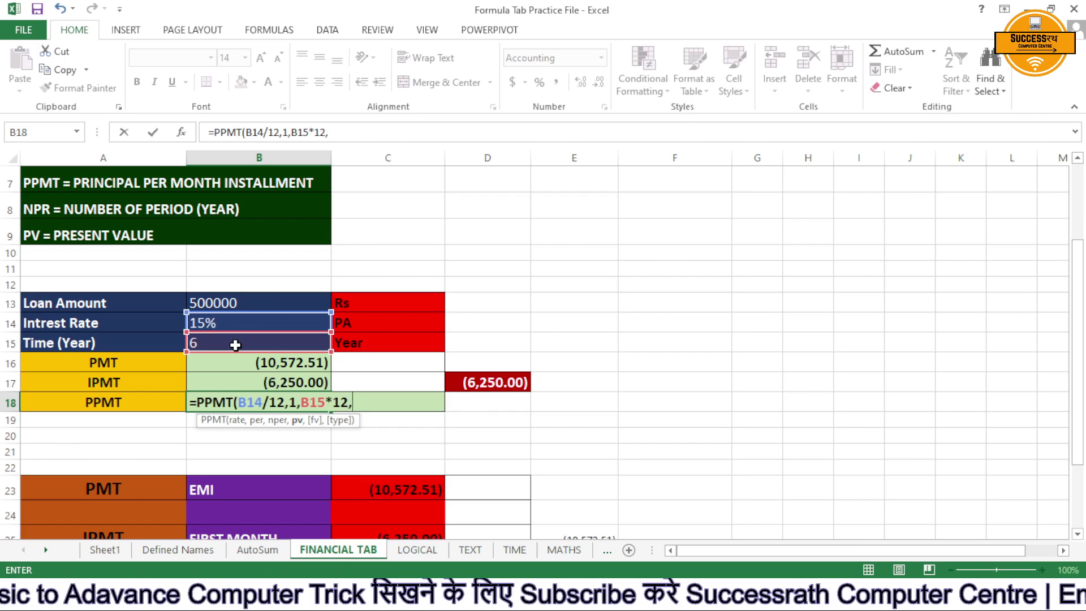
{"action": "left_click", "coordinate": [249, 304]}
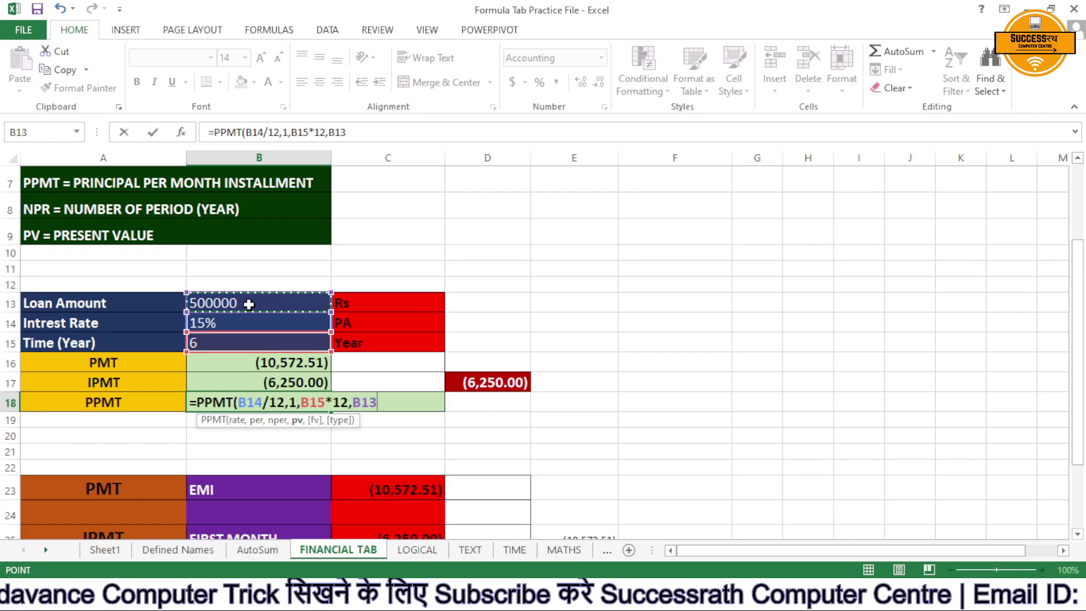
{"action": "key", "text": "Return"}
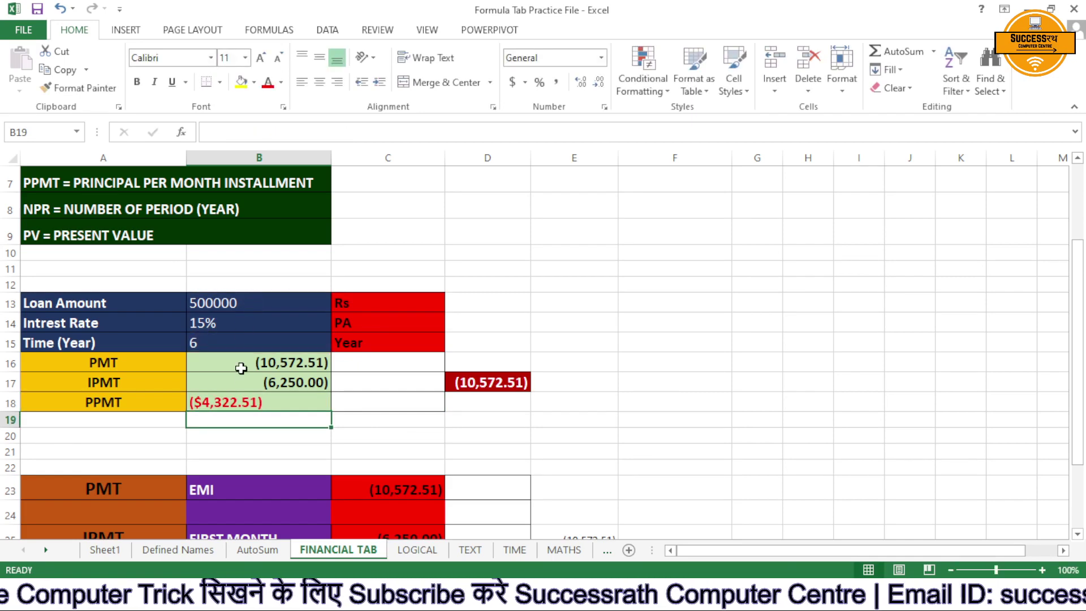
Apply the comma number format to the PPMT result in B18, and select B17:B18 to check their sum.
{"action": "left_click", "coordinate": [247, 405]}
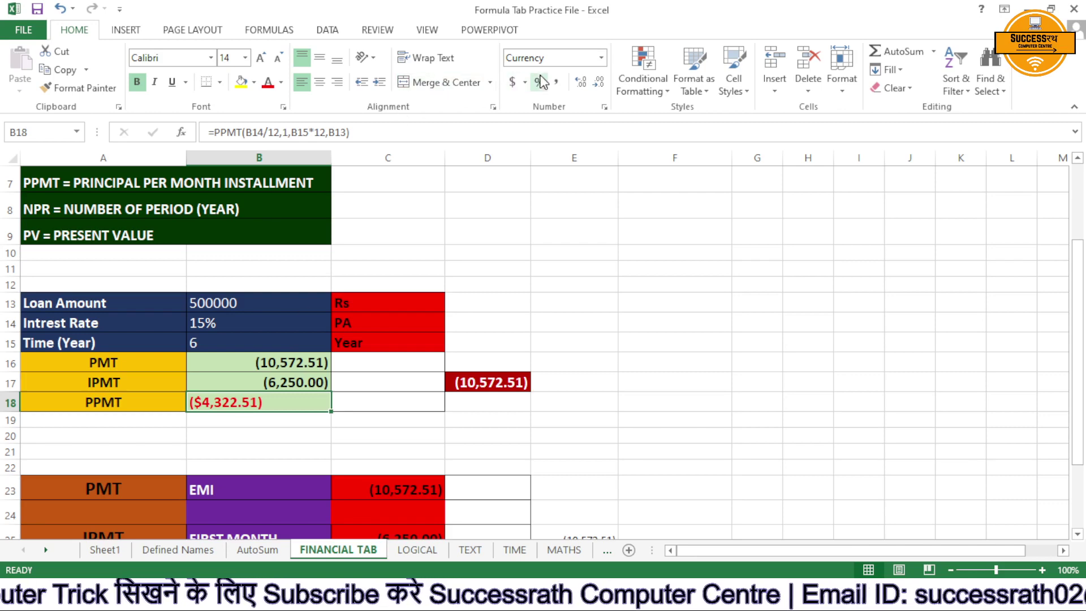
{"action": "left_click", "coordinate": [558, 83]}
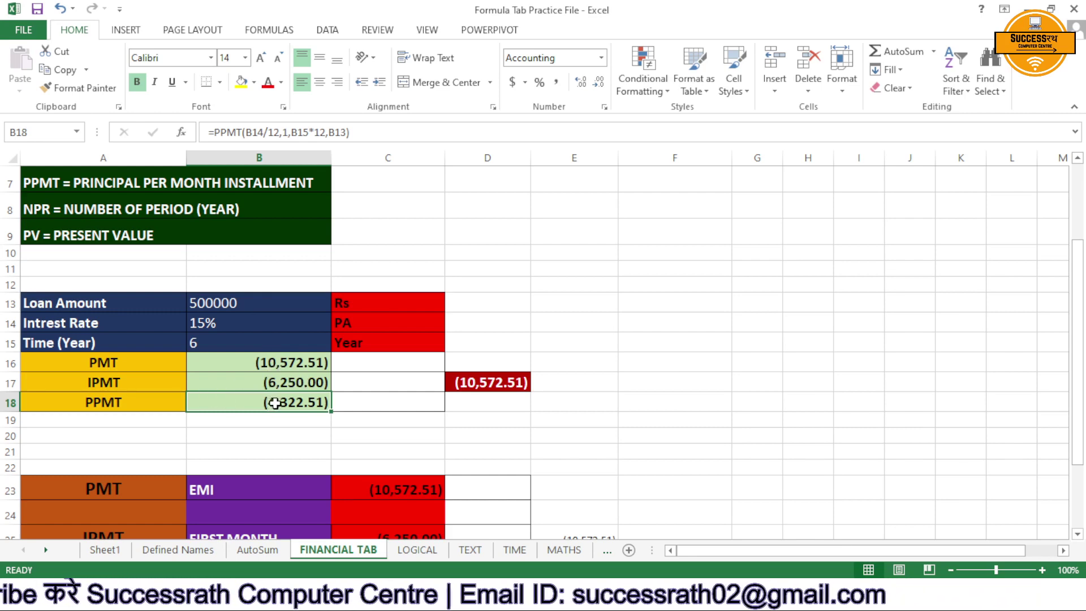
{"action": "left_click_drag", "start_coordinate": [302, 382], "coordinate": [300, 401]}
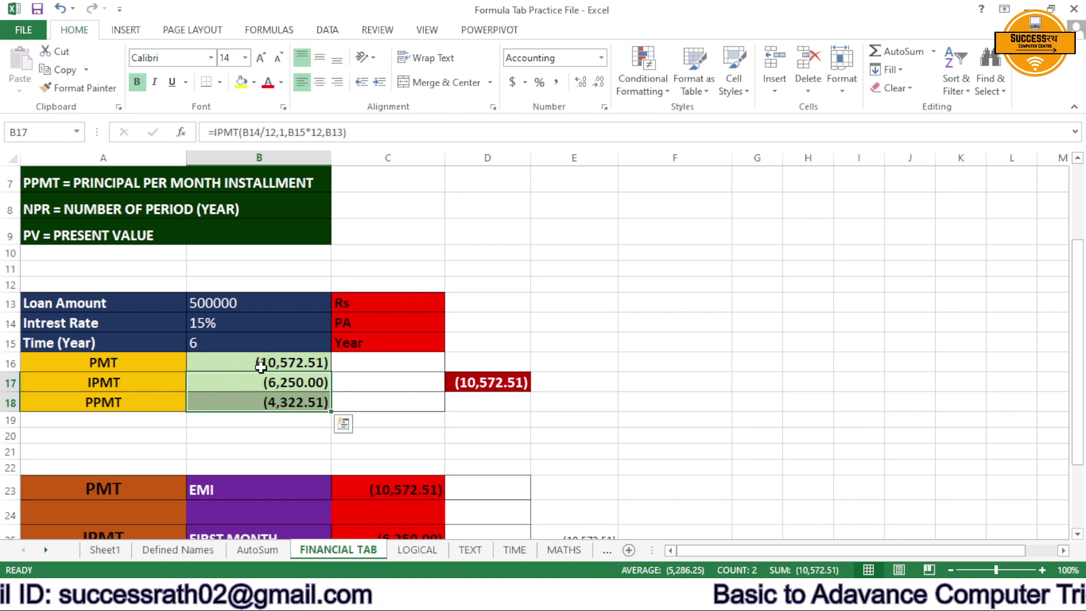
Clear the PMT, IPMT and PPMT results in C23:C30 of the lower loan table.
{"action": "scroll", "coordinate": [456, 364], "scroll_direction": "down", "scroll_amount": 1}
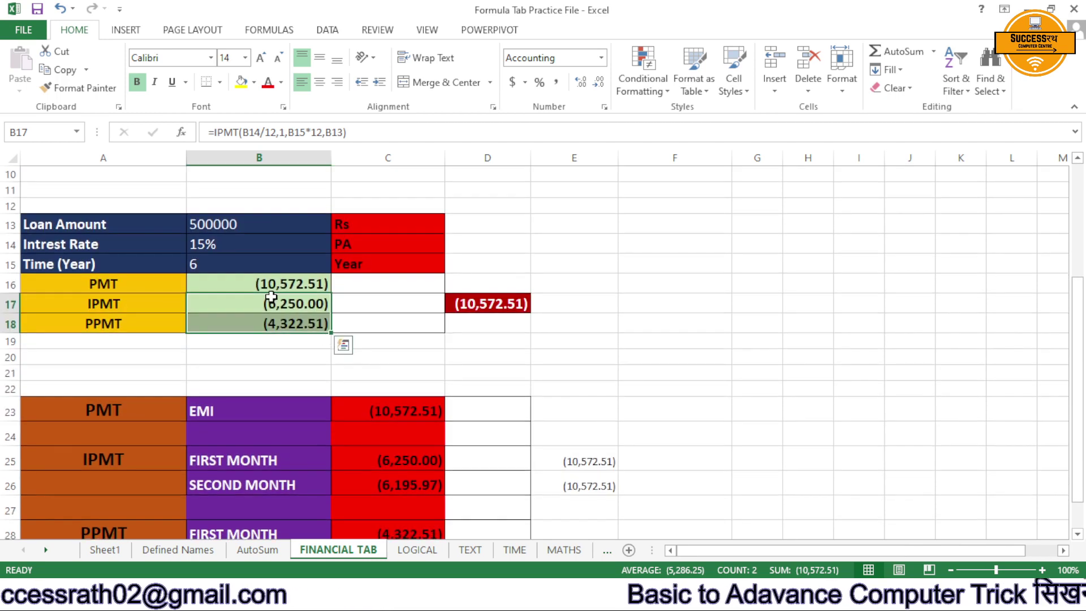
{"action": "scroll", "coordinate": [221, 318], "scroll_direction": "down", "scroll_amount": 3}
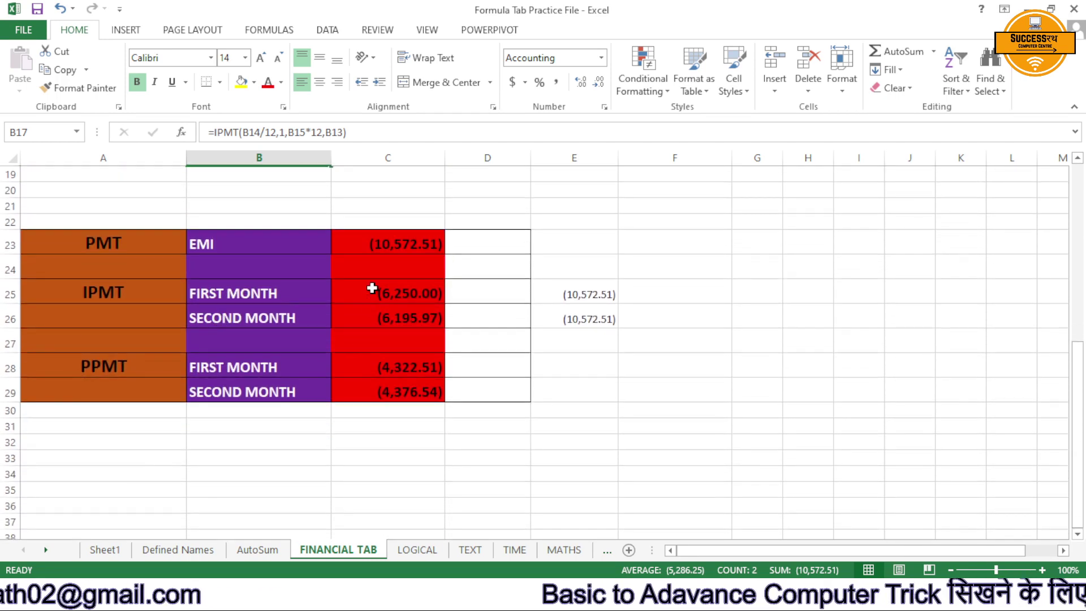
{"action": "left_click_drag", "start_coordinate": [394, 237], "coordinate": [384, 405]}
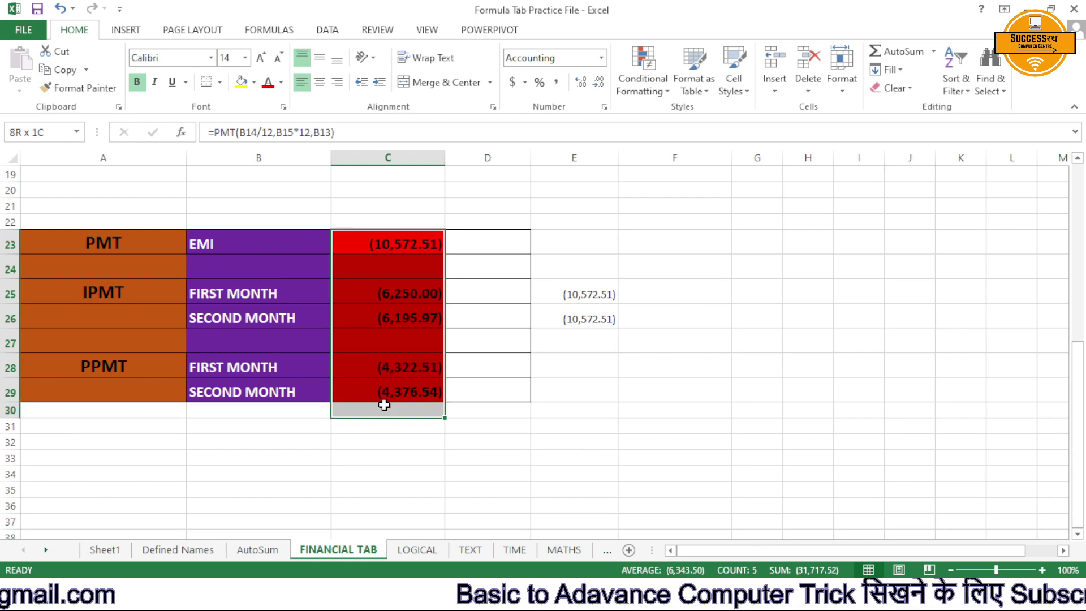
{"action": "key", "text": "Delete"}
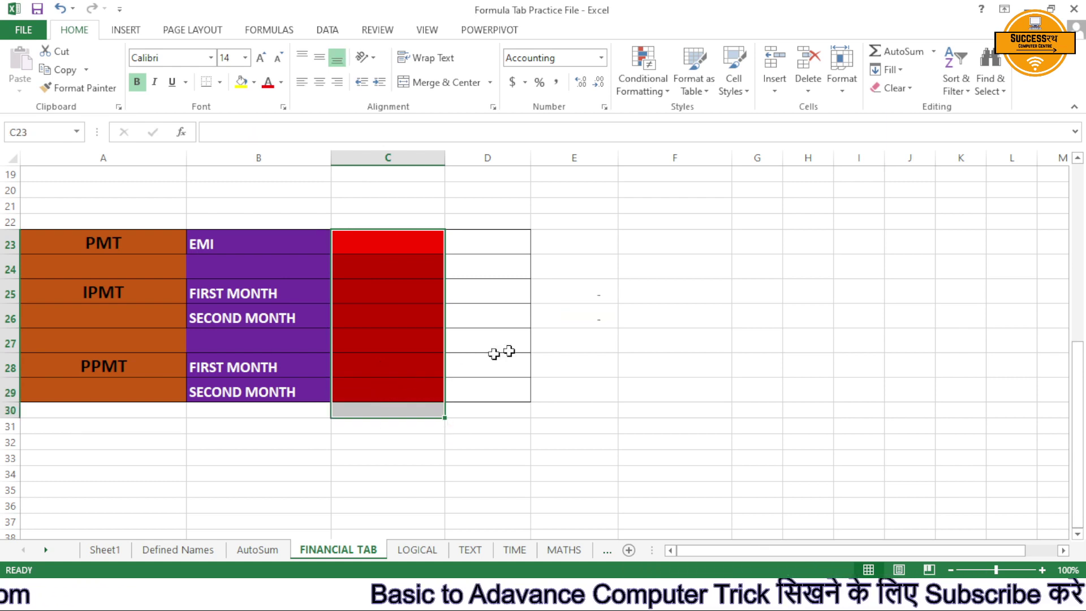
{"action": "left_click", "coordinate": [575, 336]}
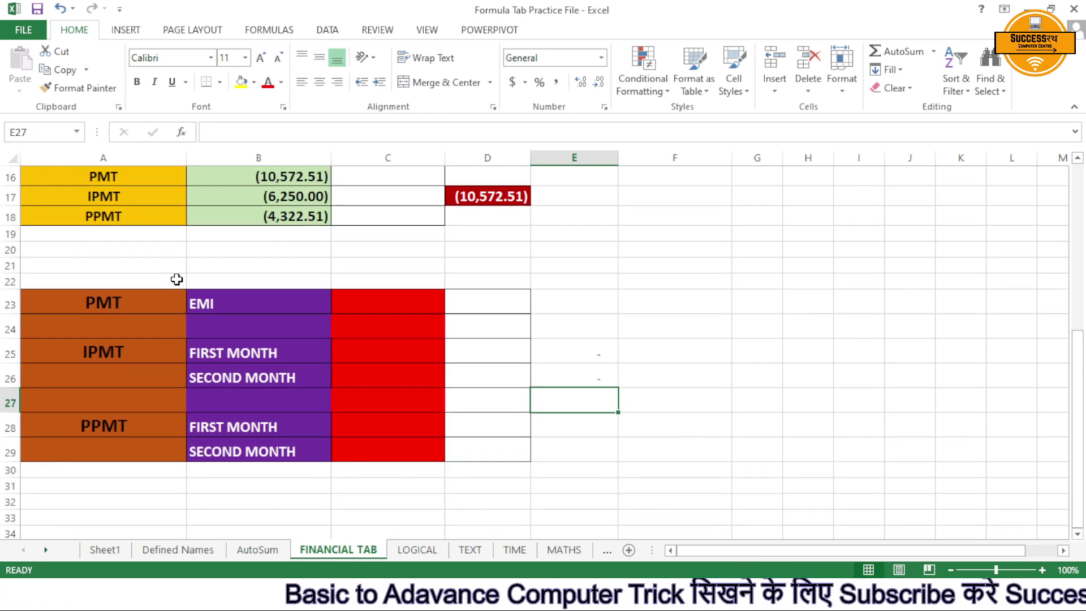
Enter the formula =PMT(B14/12,B15*12,B13) in C23 for the EMI row of the lower loan table.
{"action": "scroll", "coordinate": [175, 277], "scroll_direction": "up", "scroll_amount": 1}
{"action": "left_click", "coordinate": [427, 308]}
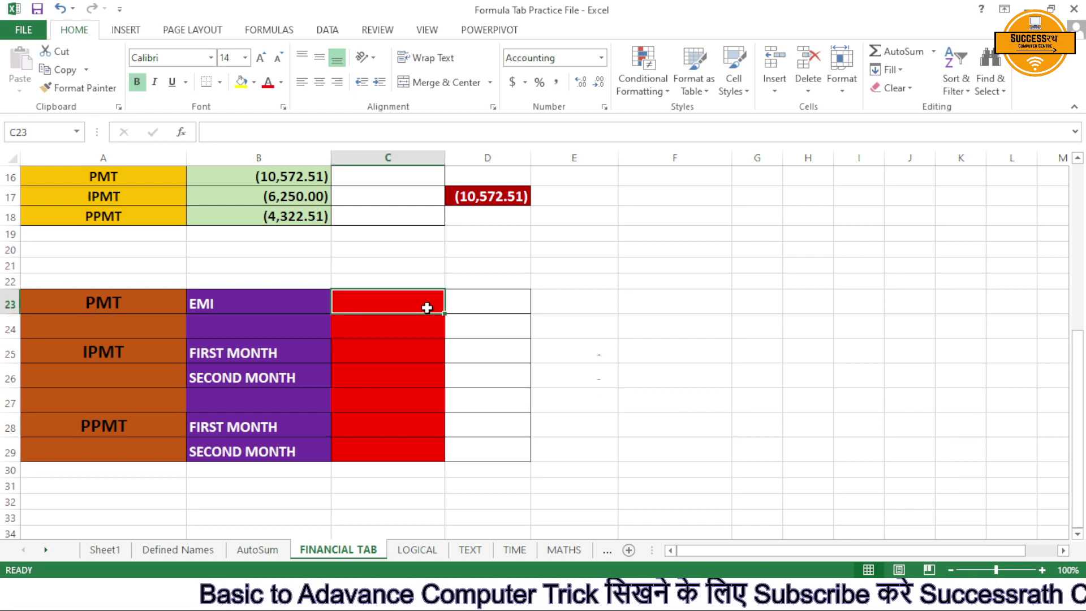
{"action": "scroll", "coordinate": [427, 307], "scroll_direction": "up", "scroll_amount": 1}
{"action": "scroll", "coordinate": [427, 307], "scroll_direction": "up", "scroll_amount": 1}
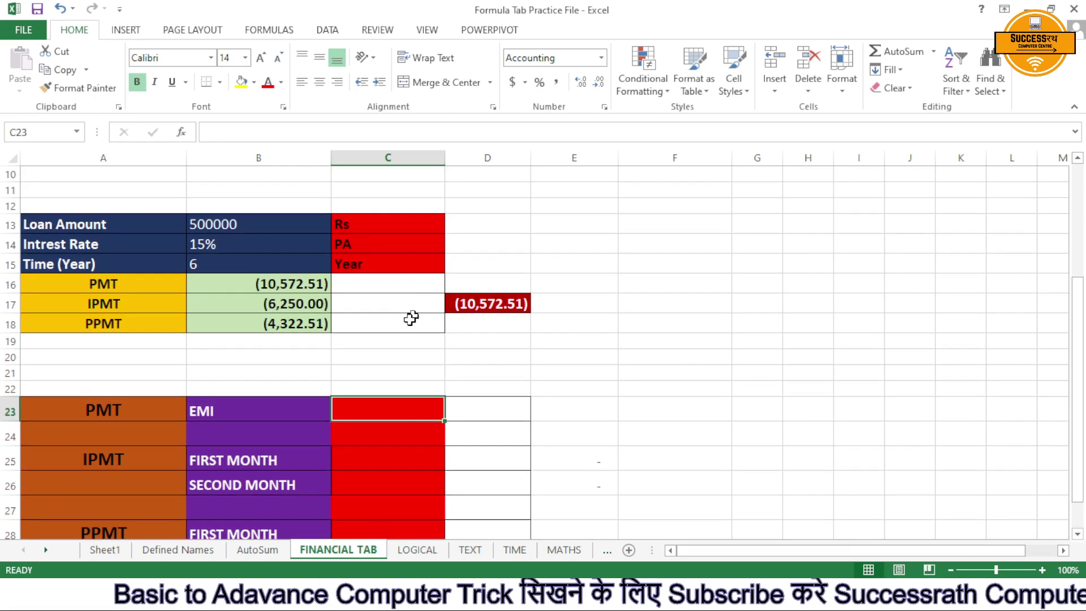
{"action": "type", "text": "="}
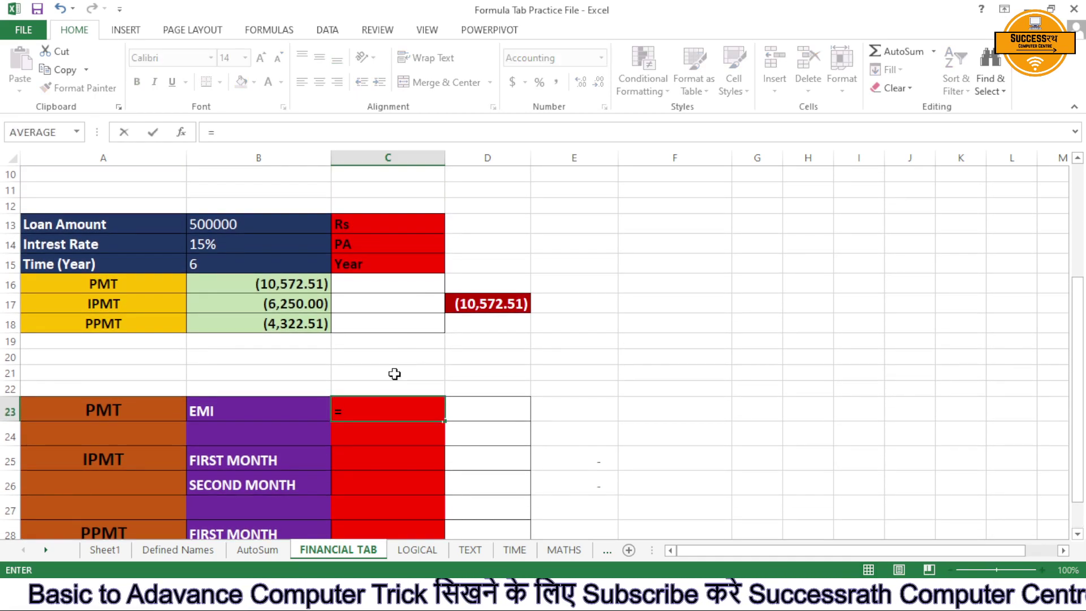
{"action": "type", "text": "pmt"}
{"action": "key", "text": "Tab"}
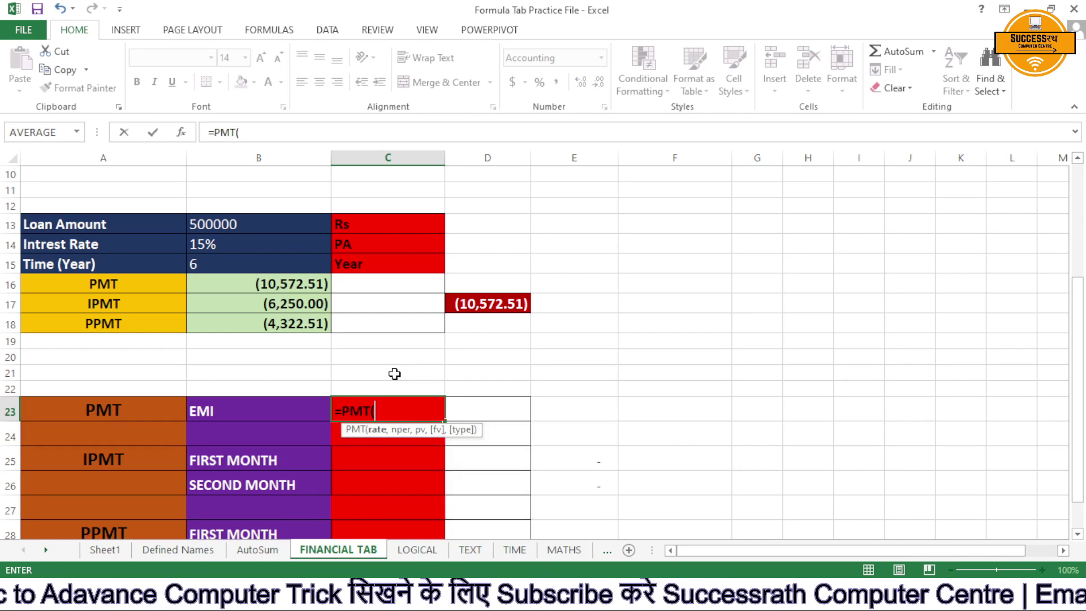
{"action": "left_click", "coordinate": [241, 243]}
{"action": "type", "text": "/"}
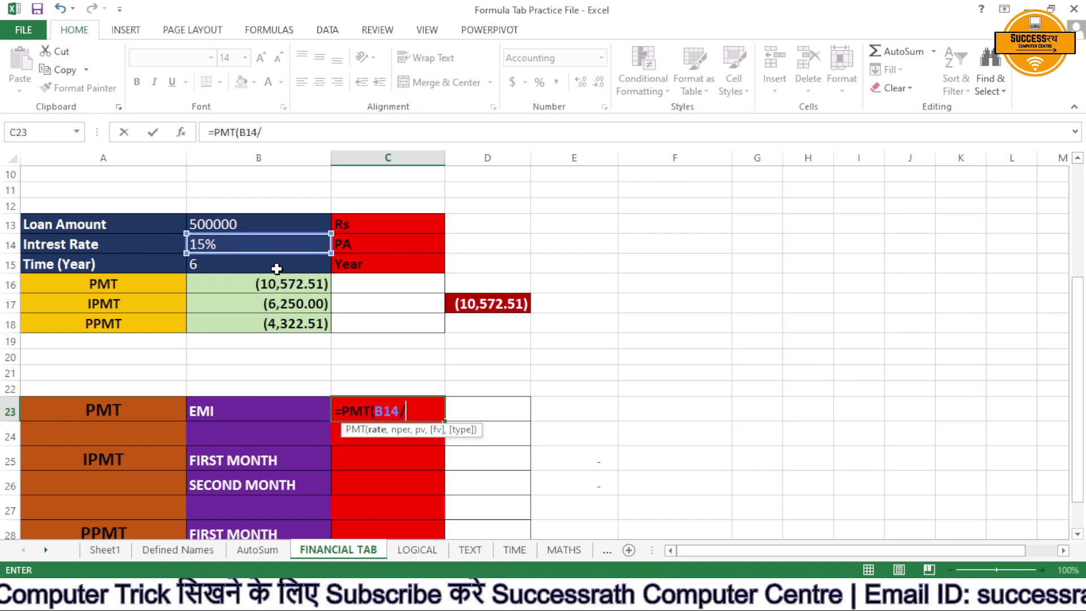
{"action": "type", "text": "12,"}
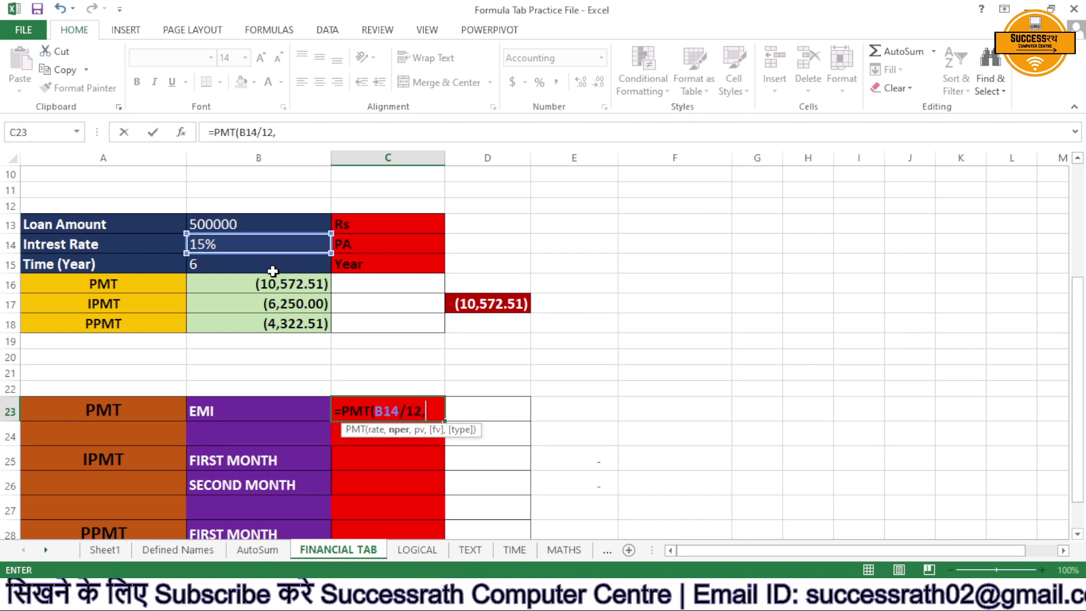
{"action": "left_click", "coordinate": [272, 271]}
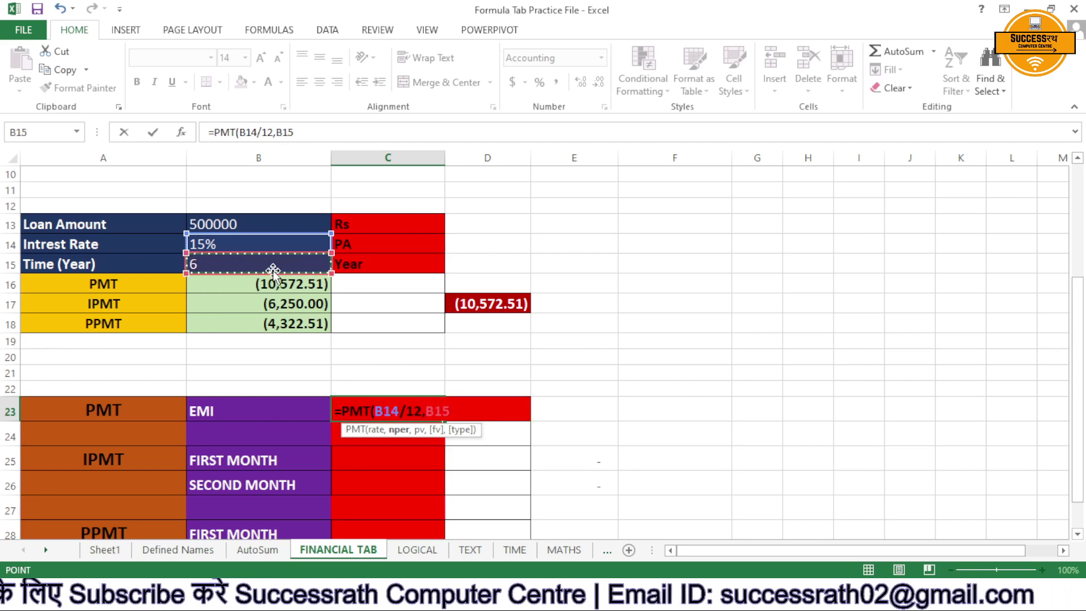
{"action": "type", "text": "*12"}
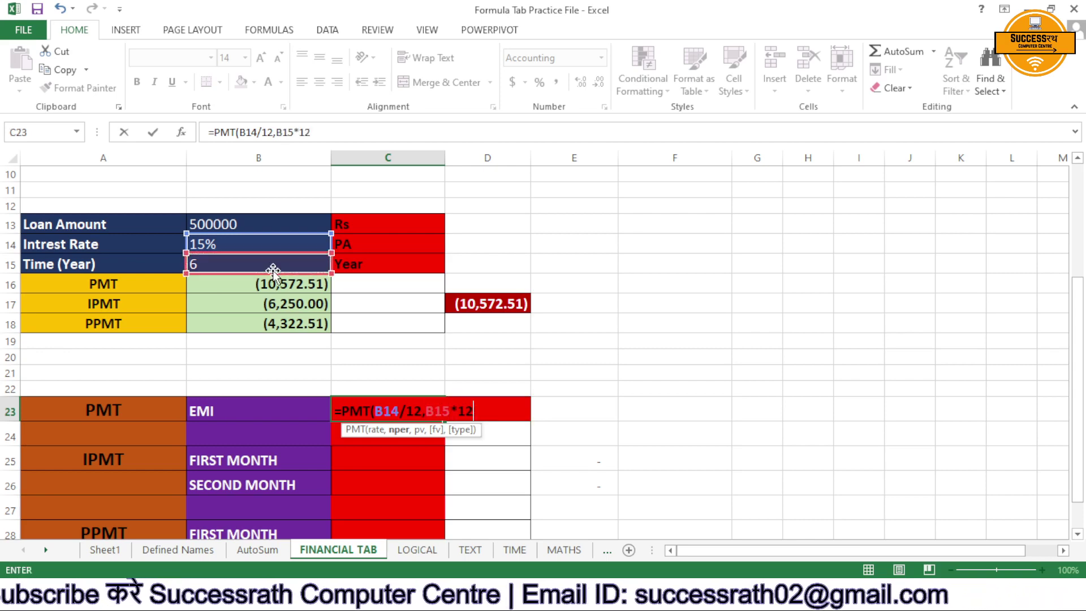
{"action": "type", "text": ","}
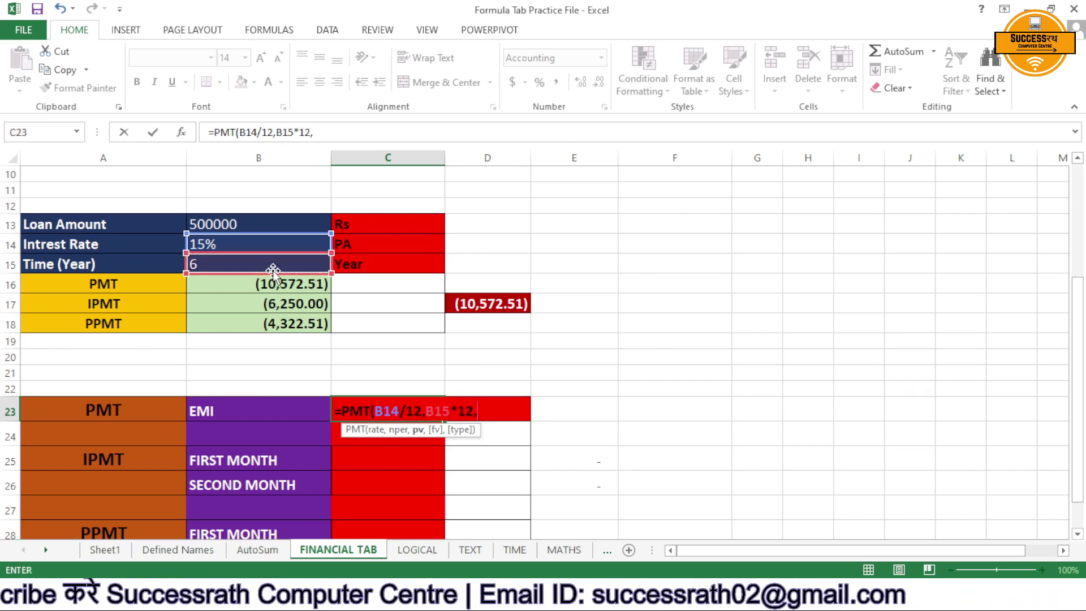
{"action": "left_click", "coordinate": [276, 229]}
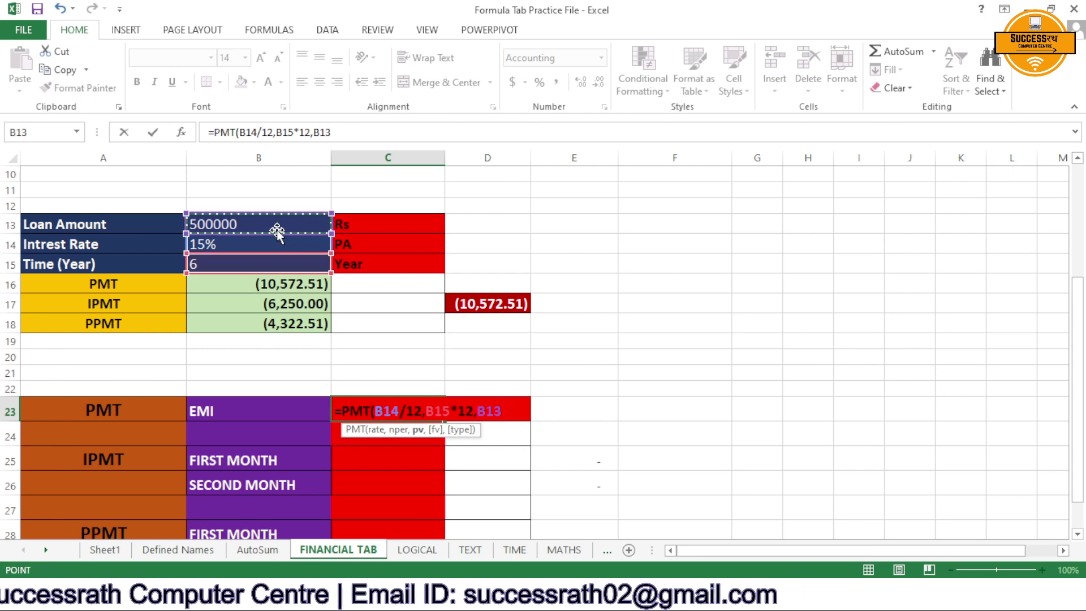
{"action": "key", "text": "Return"}
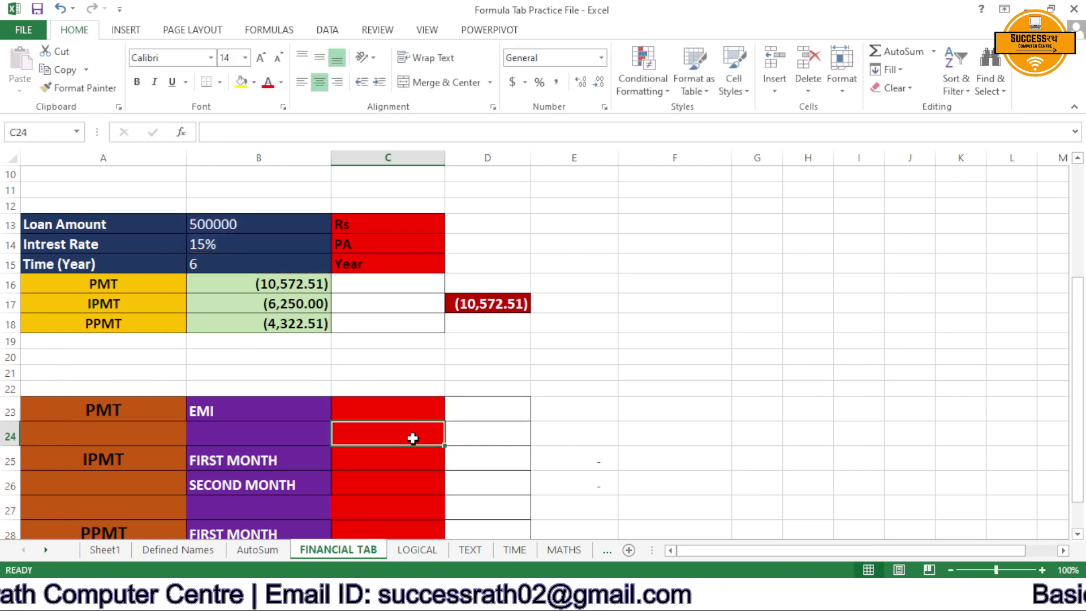
Try to make the PMT result in C23 readable by changing its font color to white.
{"action": "left_click", "coordinate": [409, 409]}
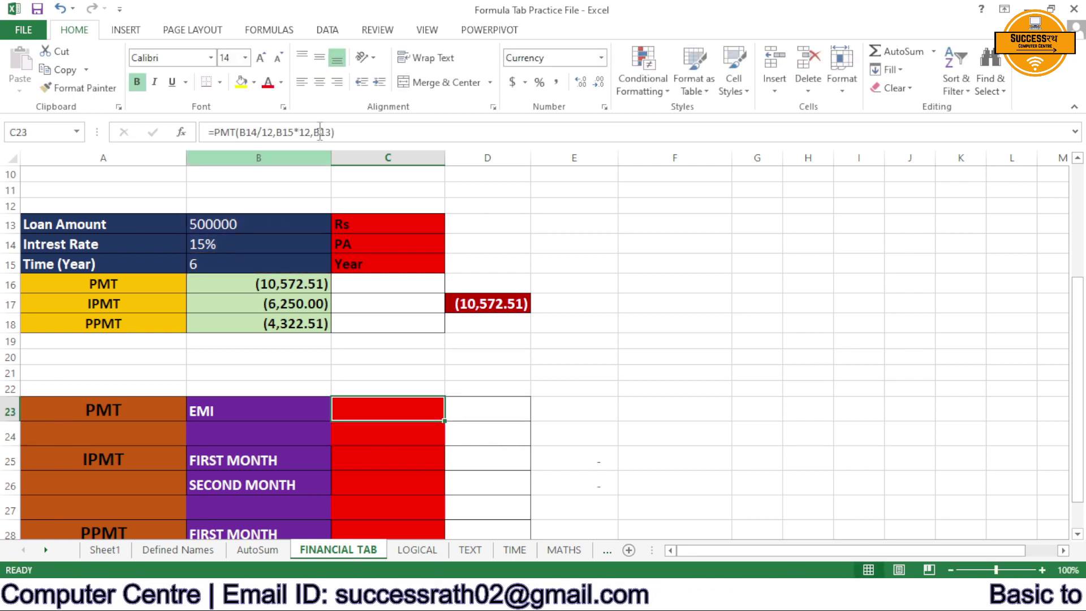
{"action": "left_click", "coordinate": [281, 83]}
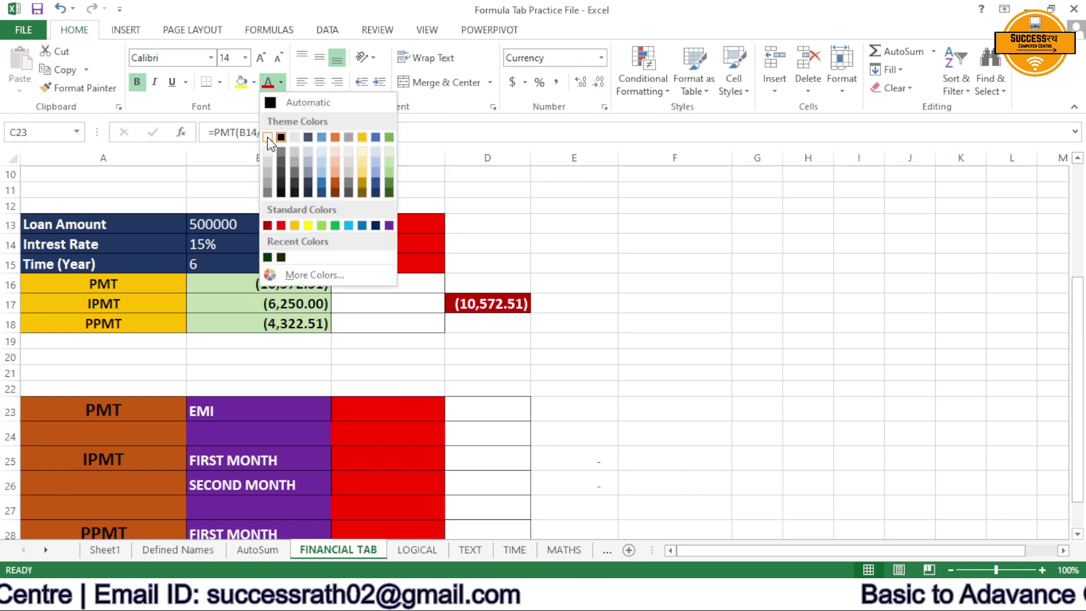
{"action": "left_click", "coordinate": [272, 102]}
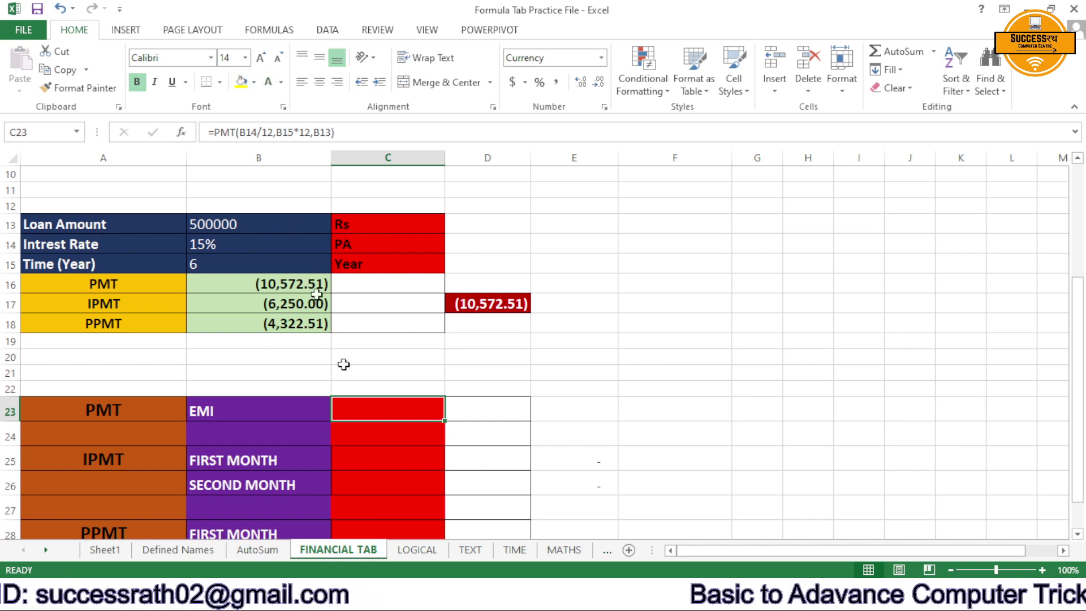
{"action": "left_click", "coordinate": [385, 439]}
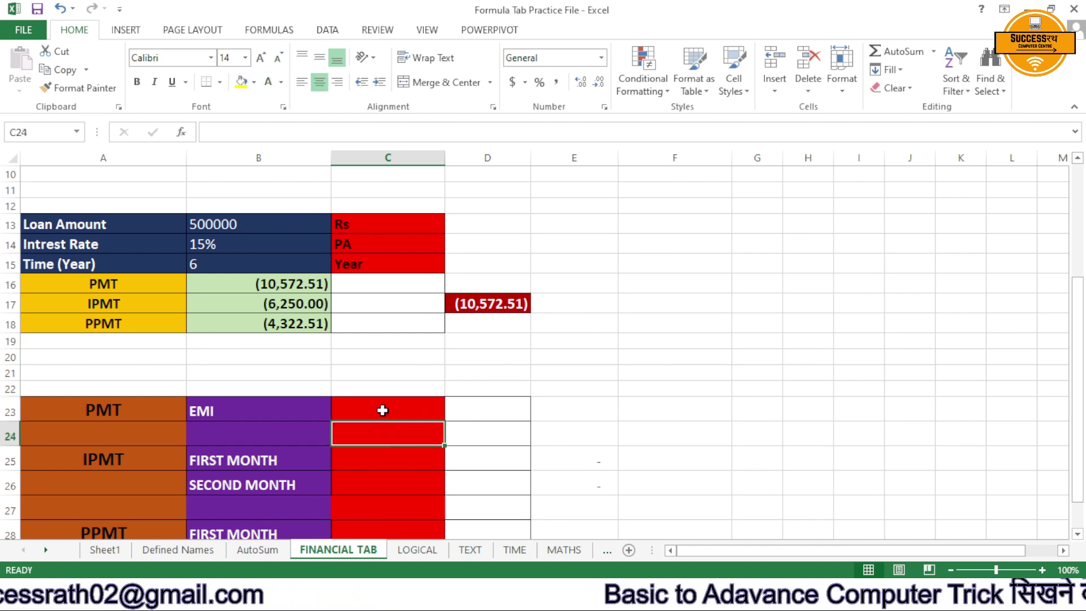
{"action": "left_click", "coordinate": [382, 410]}
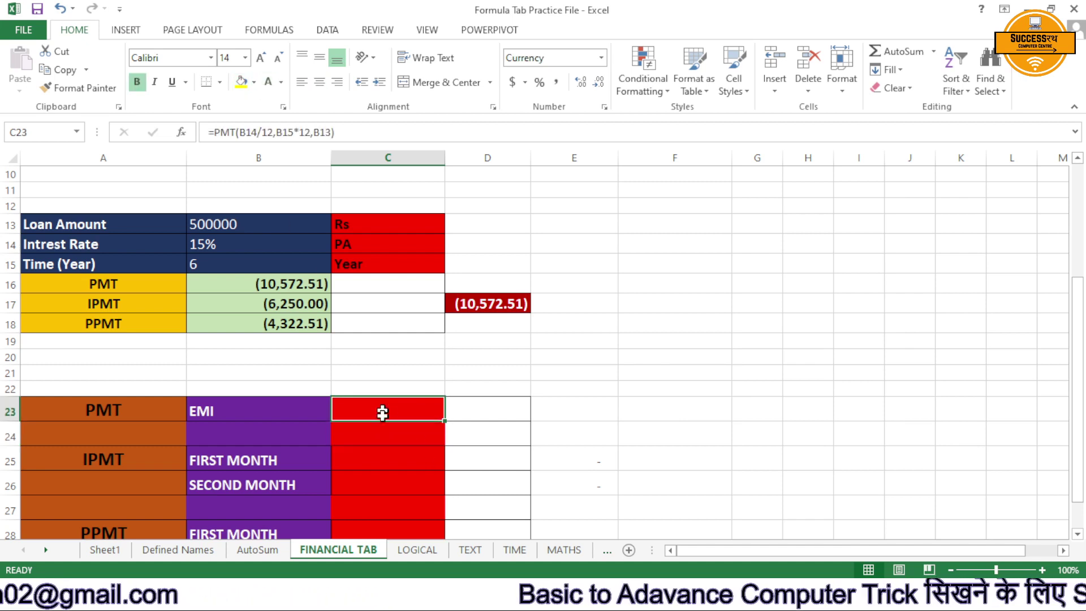
Try a different font color on the lower table's result cells C23:C29.
{"action": "left_click", "coordinate": [409, 482]}
{"action": "left_click", "coordinate": [420, 414]}
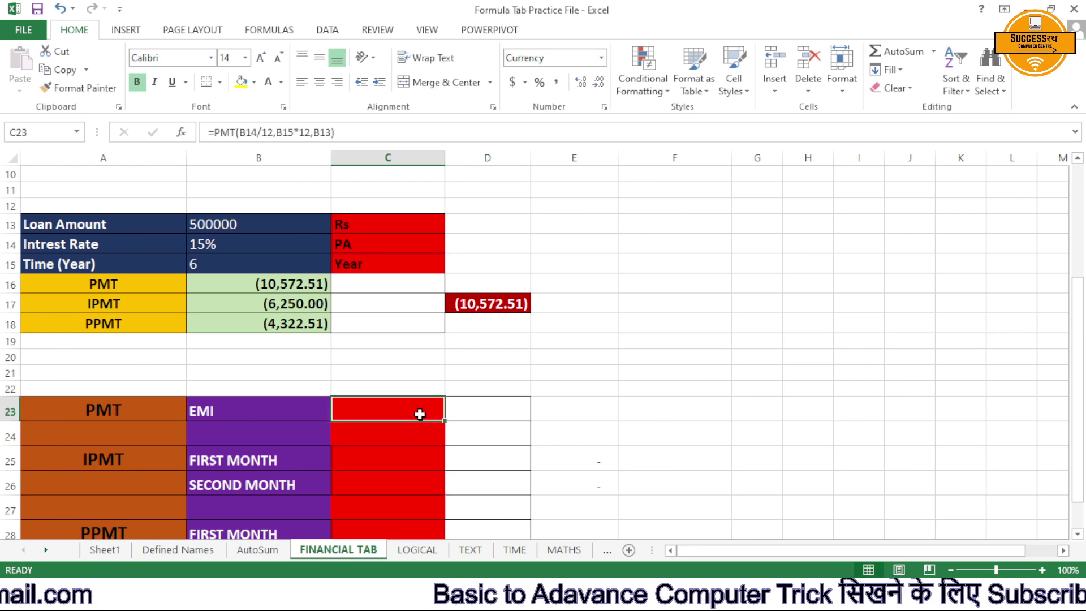
{"action": "left_click_drag", "start_coordinate": [420, 414], "coordinate": [396, 497]}
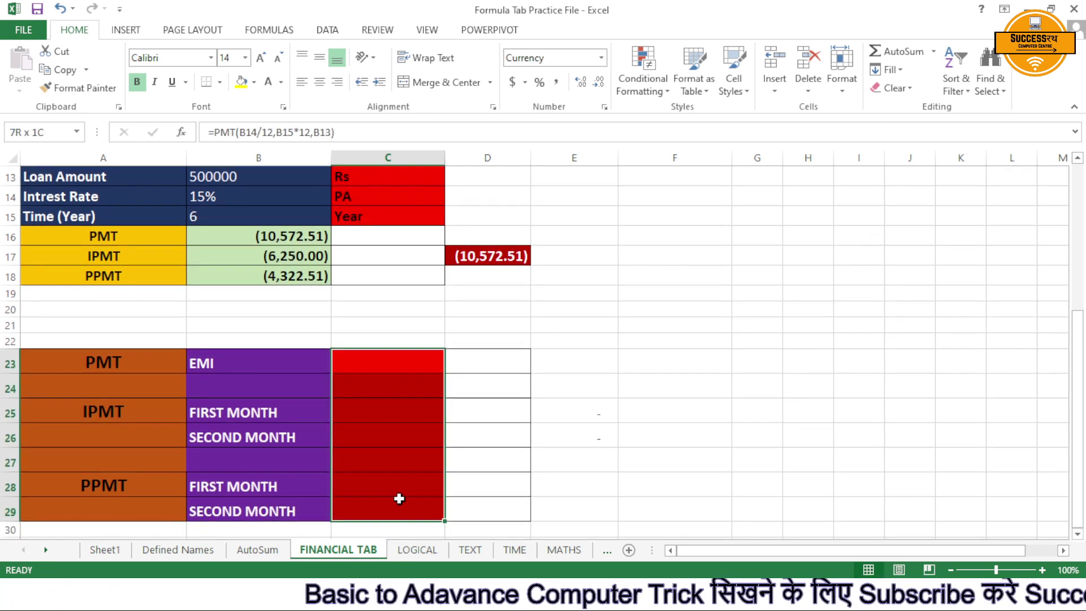
{"action": "left_click", "coordinate": [254, 82]}
{"action": "left_click", "coordinate": [281, 83]}
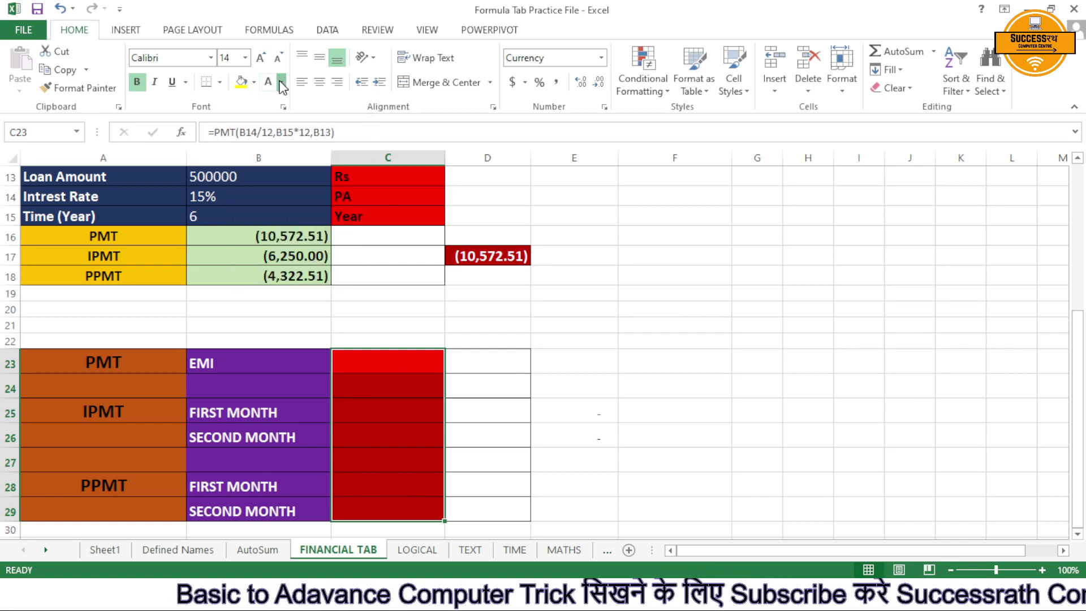
{"action": "left_click", "coordinate": [281, 82]}
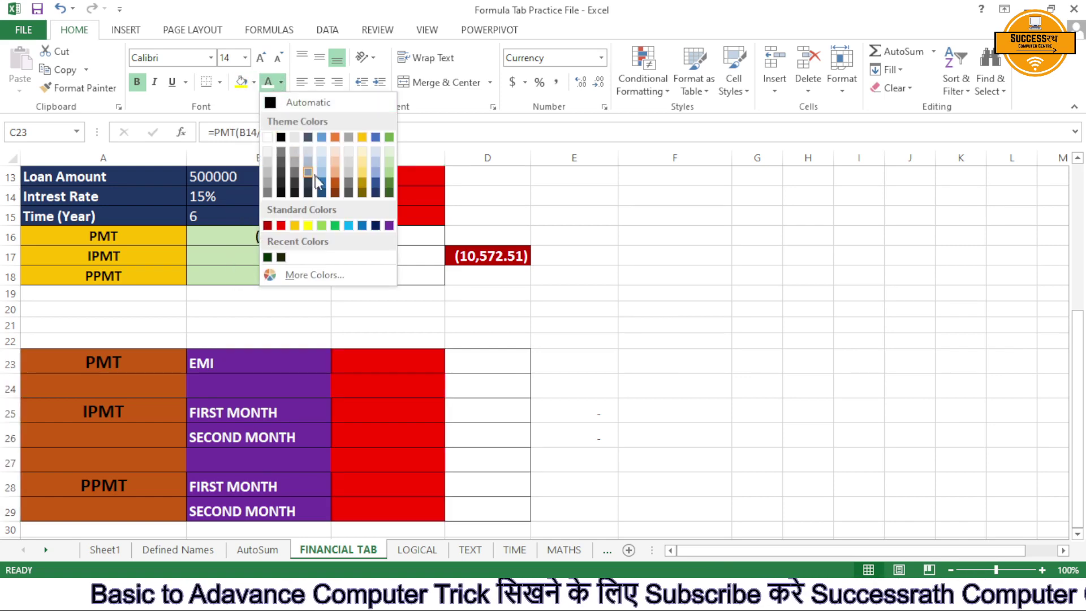
{"action": "key", "text": "Escape"}
{"action": "left_click", "coordinate": [383, 364]}
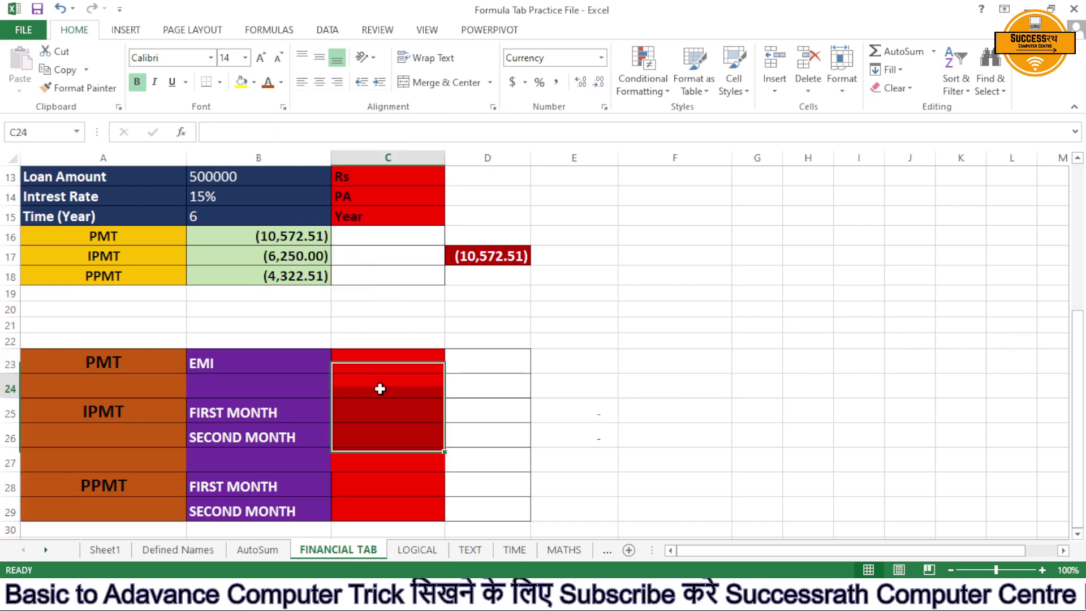
Enter the formula =PMT(B14/12,B15*12,B13) in D23, outside the red-filled column of the EMI row.
{"action": "left_click", "coordinate": [478, 371]}
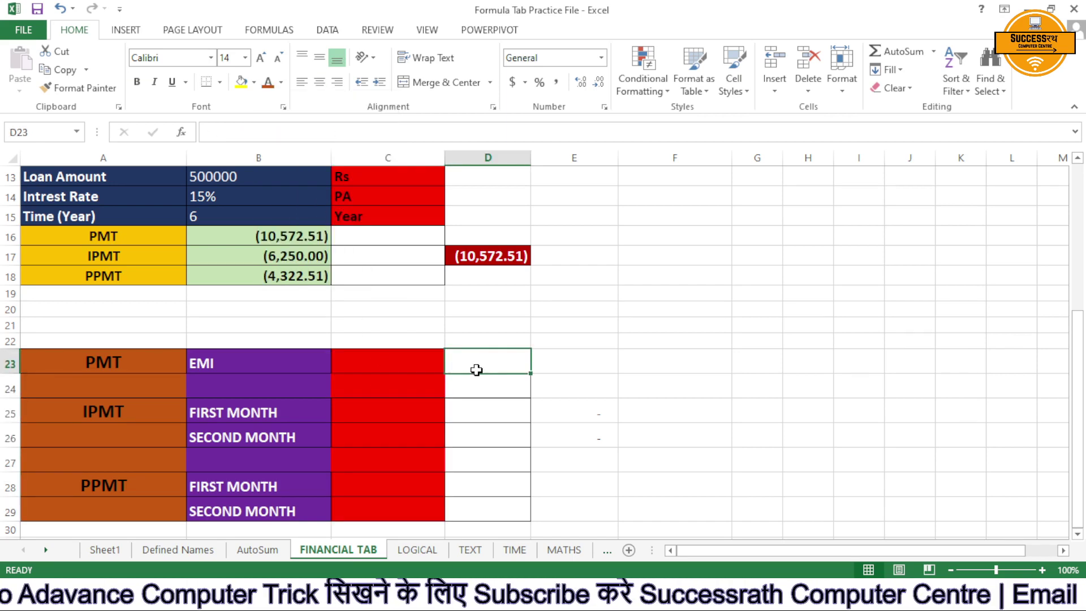
{"action": "type", "text": "="}
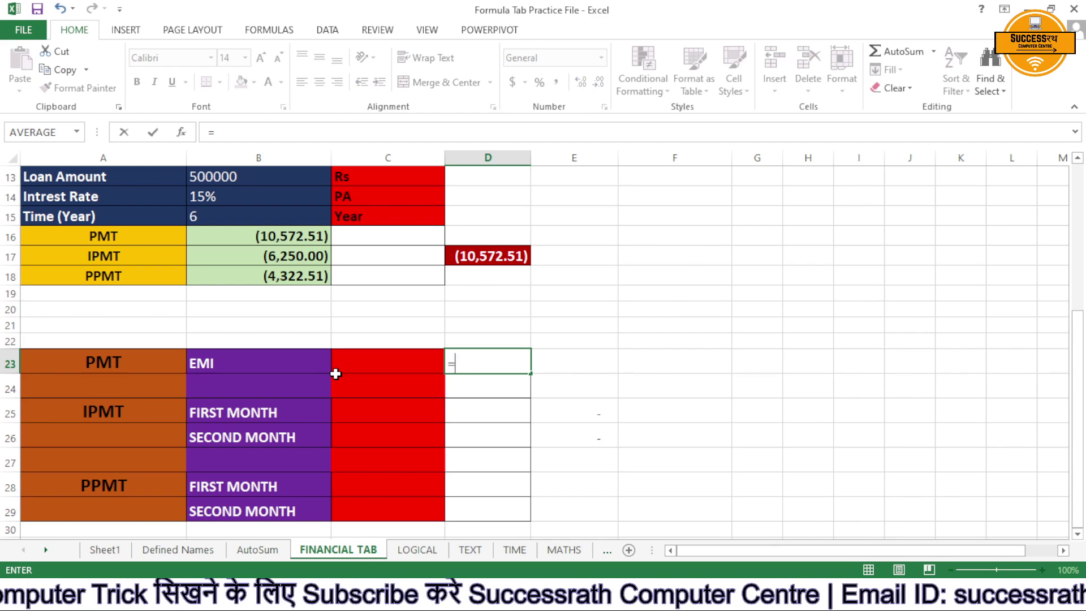
{"action": "type", "text": "pm"}
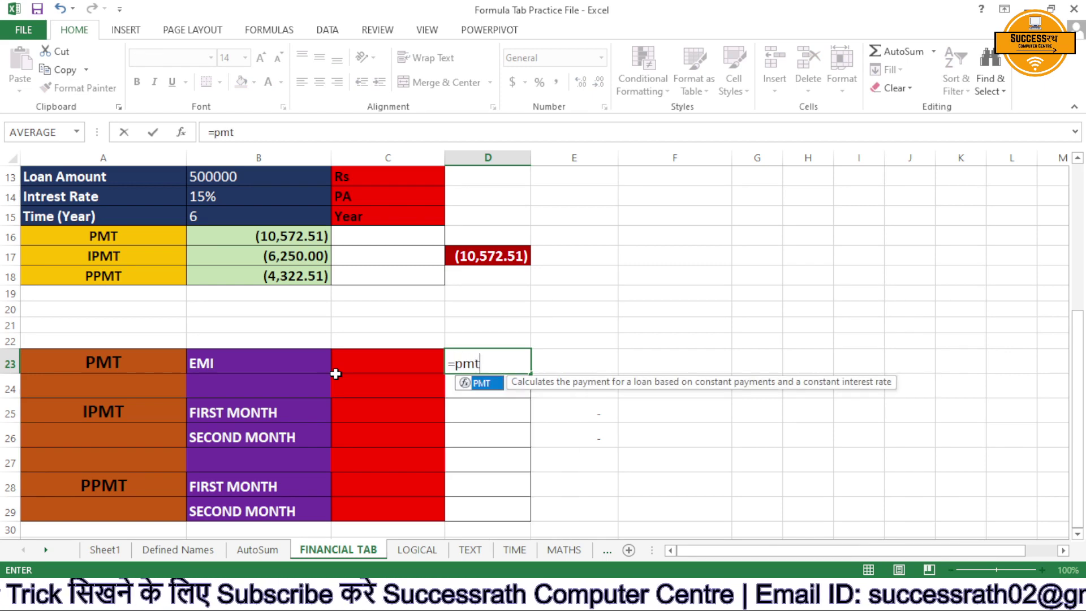
{"action": "type", "text": "t"}
{"action": "key", "text": "Tab"}
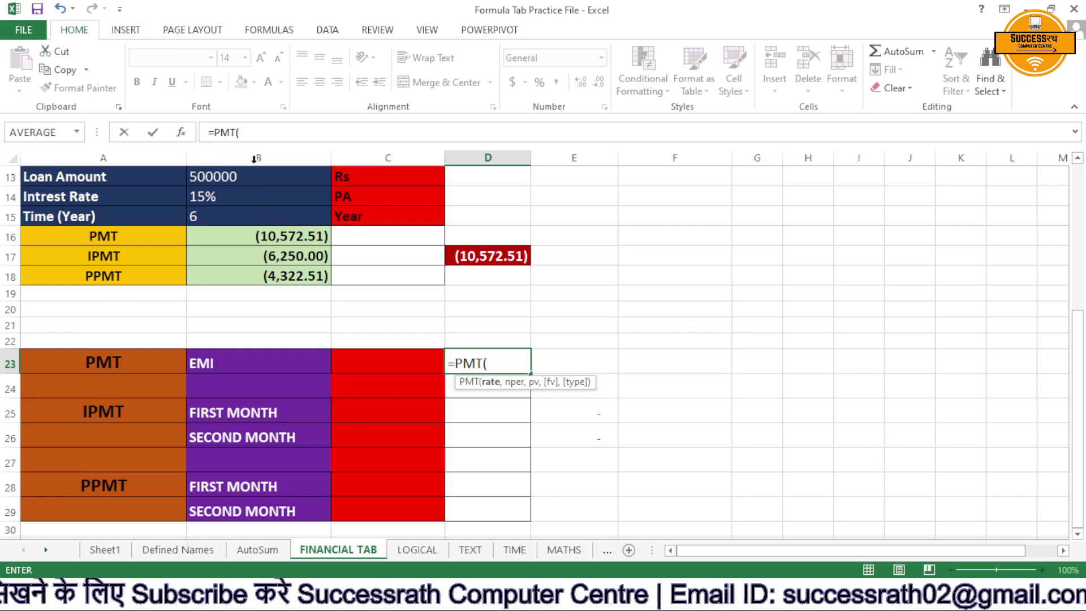
{"action": "left_click", "coordinate": [252, 200]}
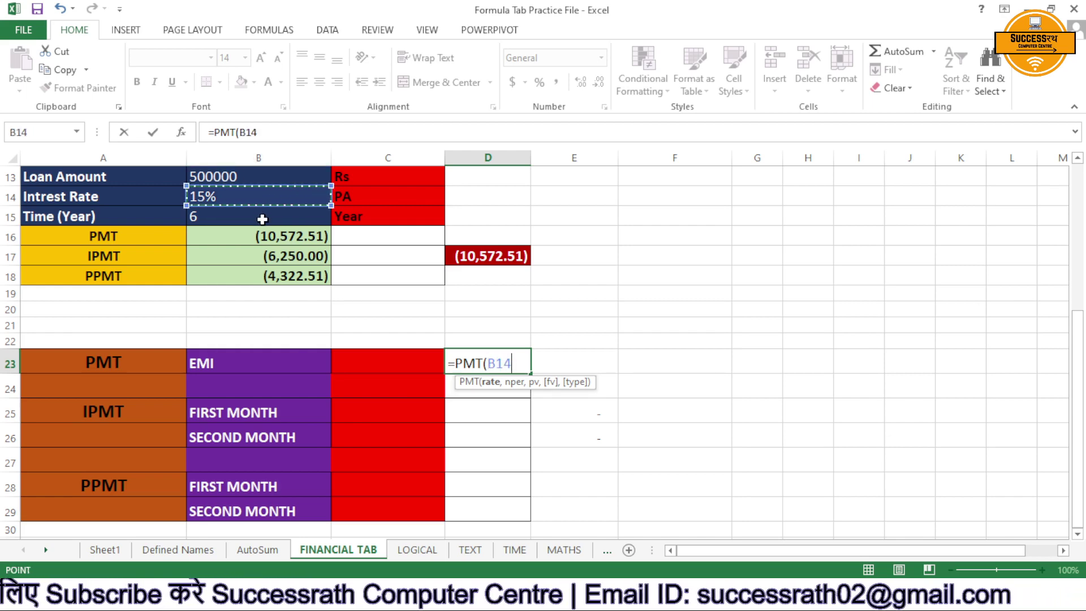
{"action": "type", "text": "/12"}
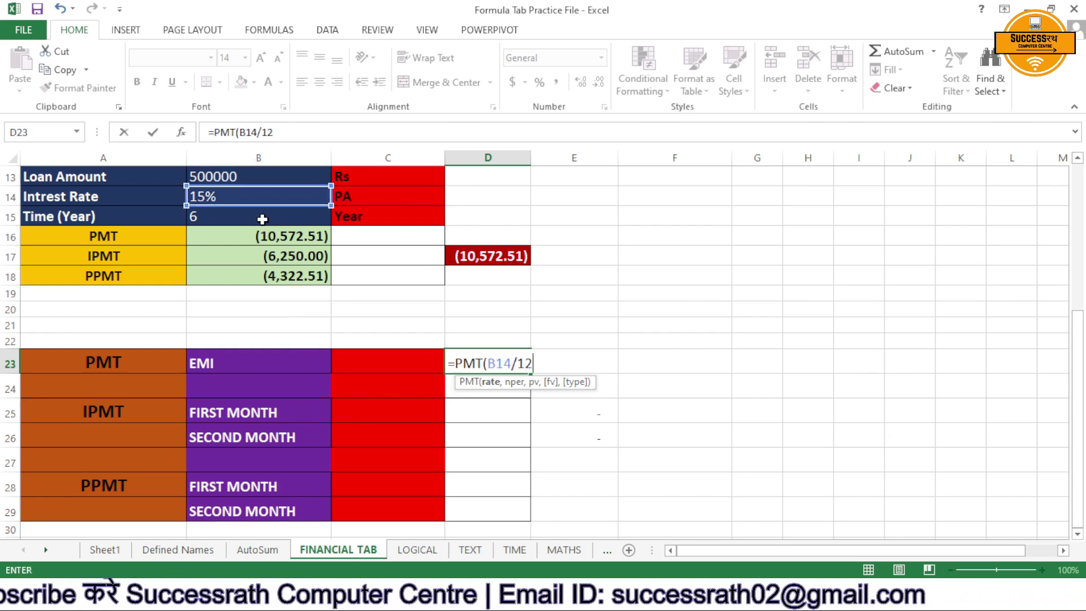
{"action": "type", "text": ","}
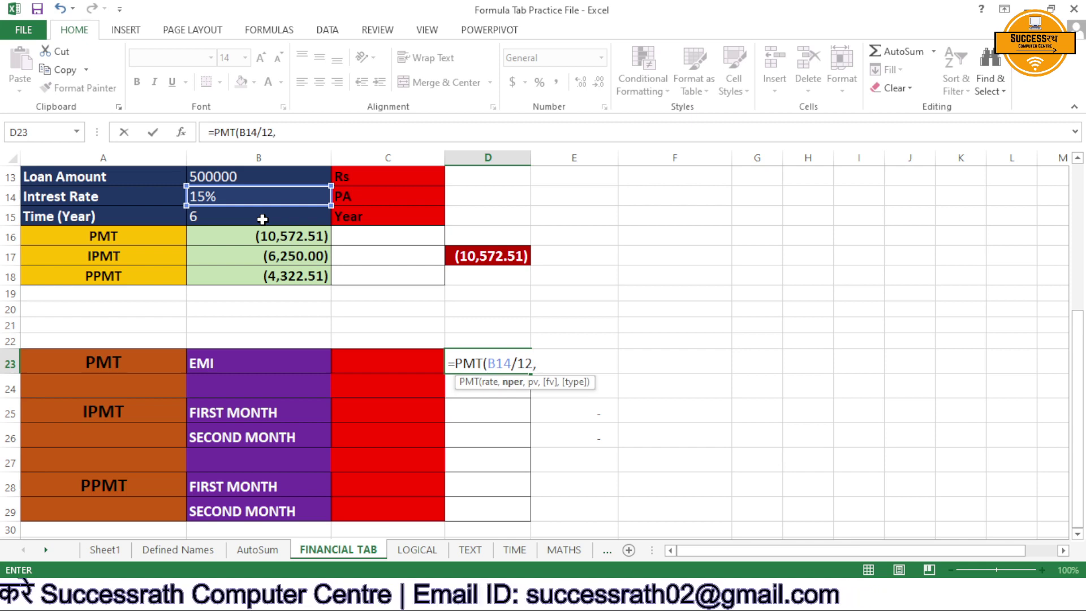
{"action": "left_click", "coordinate": [262, 219]}
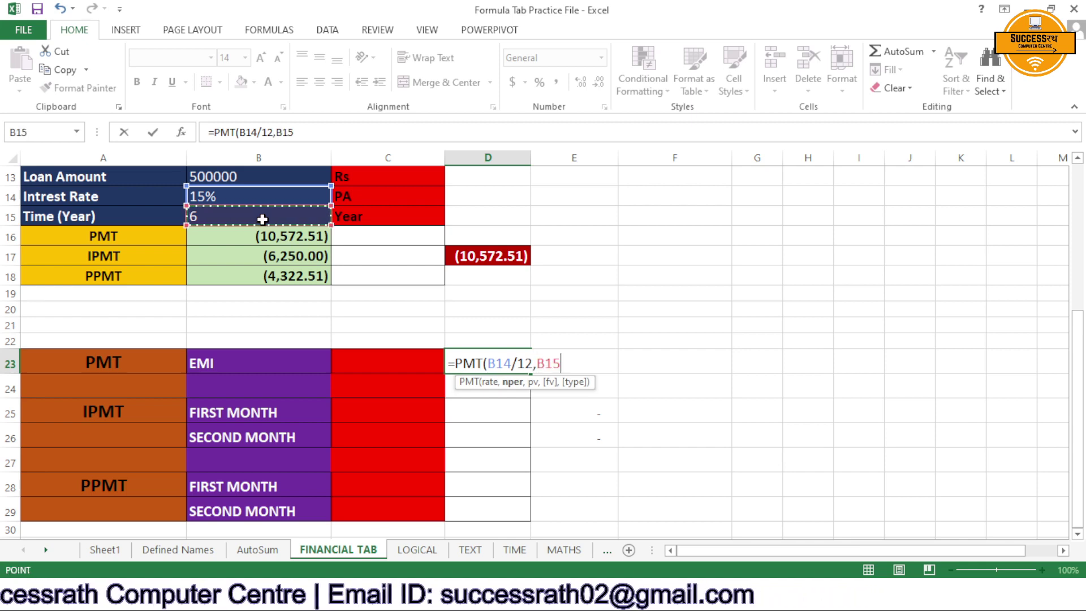
{"action": "type", "text": "*"}
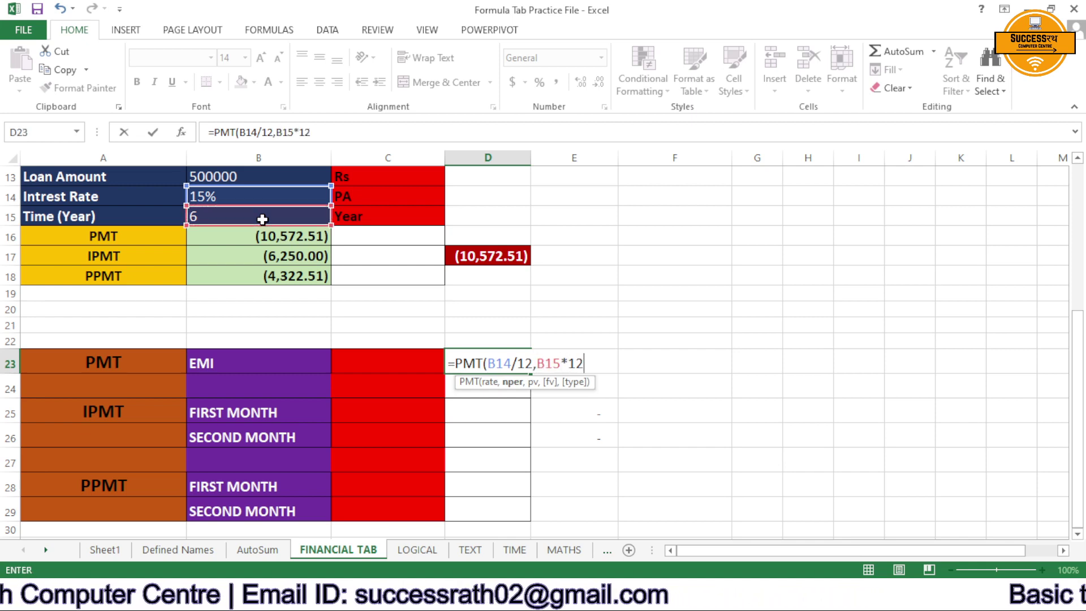
{"action": "type", "text": "12,"}
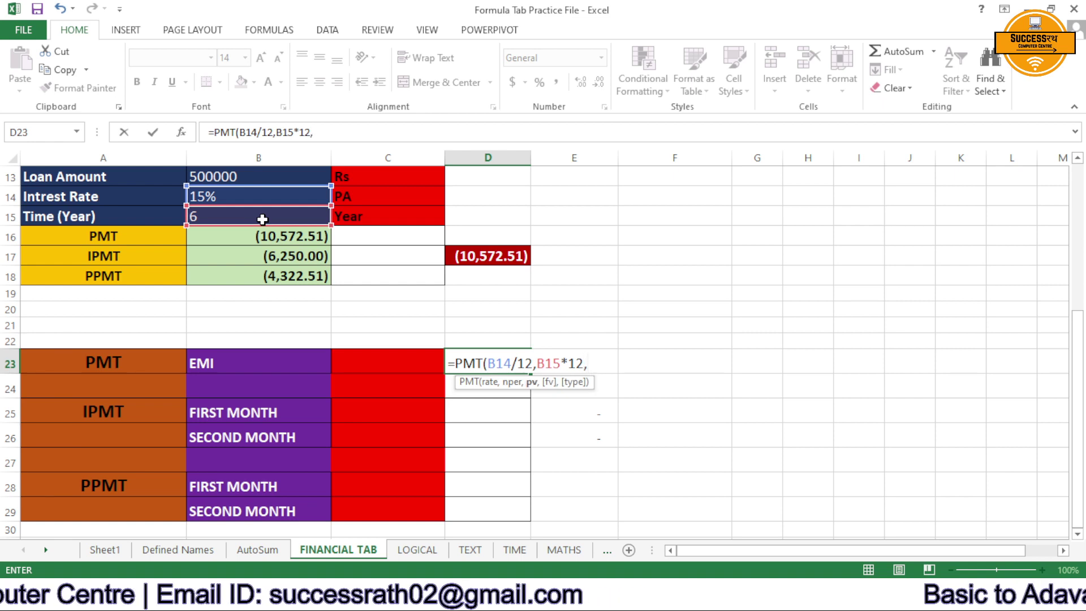
{"action": "left_click", "coordinate": [267, 178]}
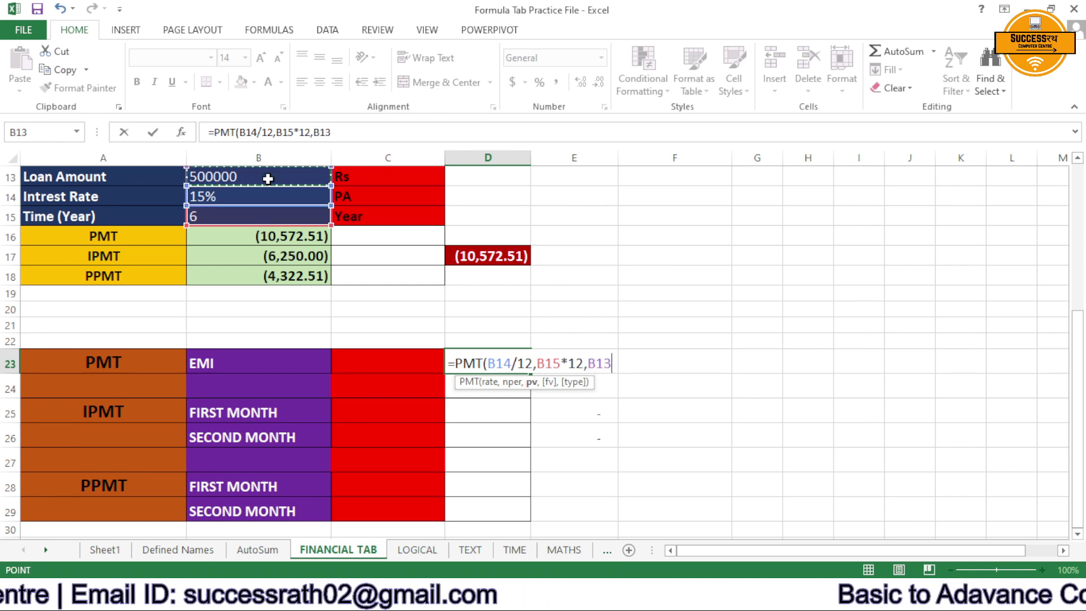
{"action": "key", "text": "Return"}
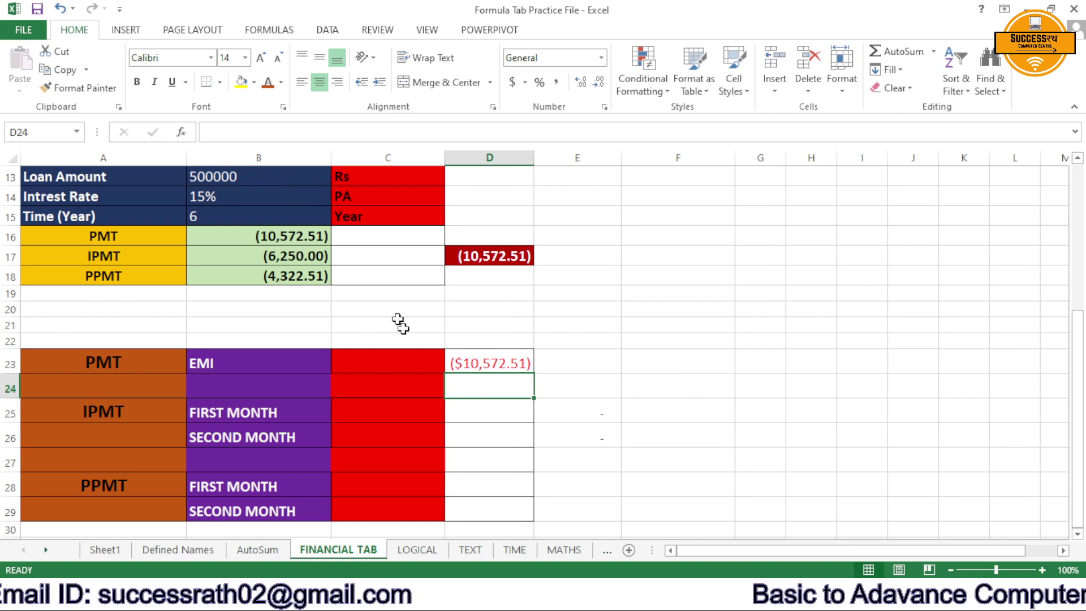
Apply the comma number format to the PMT result in D23 and select D25.
{"action": "left_click", "coordinate": [465, 351]}
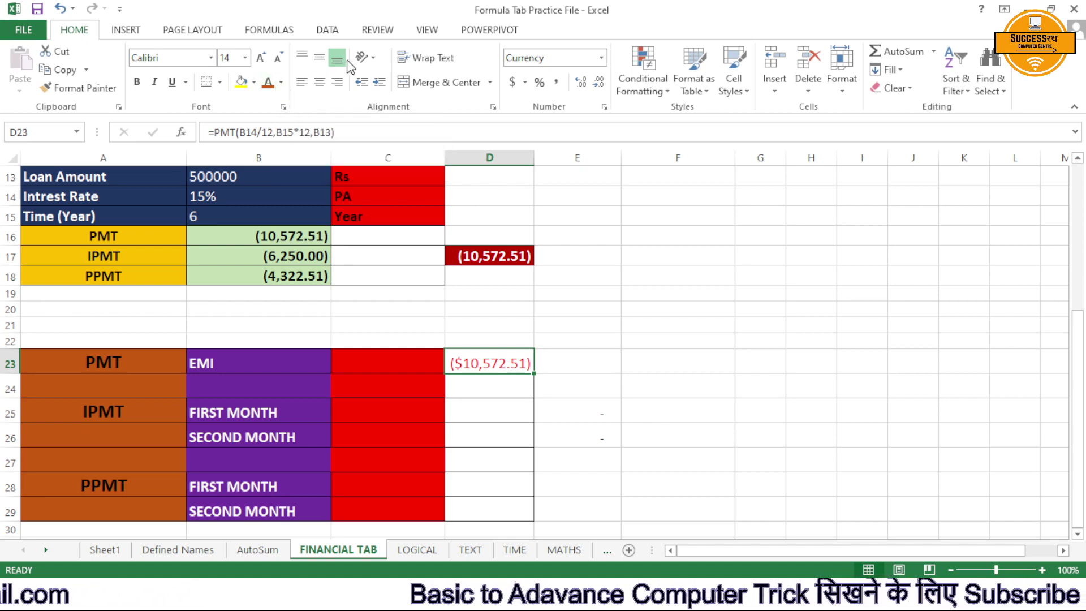
{"action": "left_click", "coordinate": [553, 82]}
{"action": "left_click", "coordinate": [487, 419]}
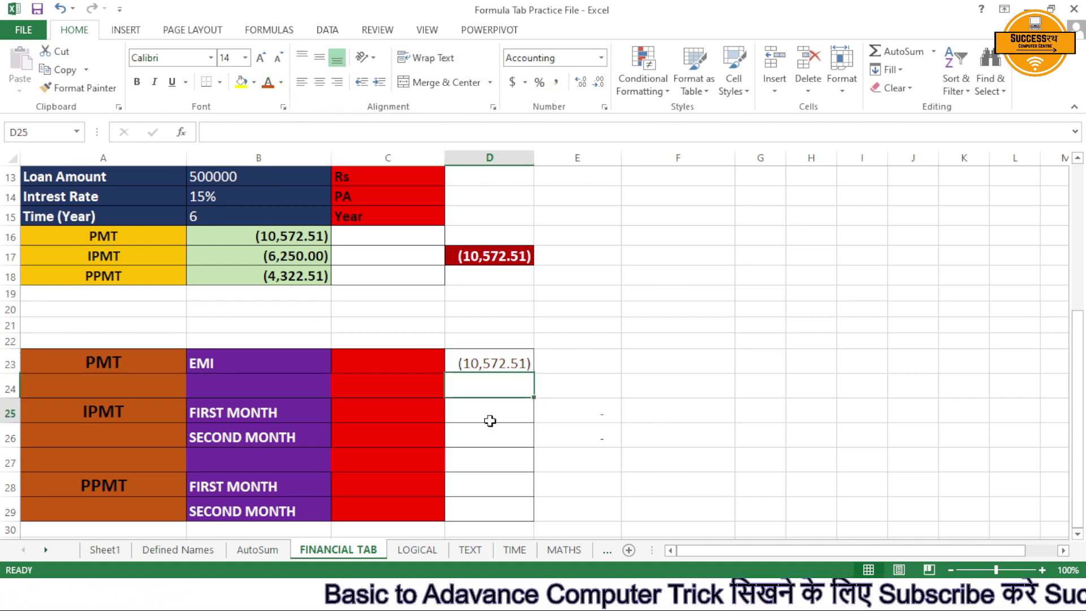
Try a gold font color on the PMT result in the red-filled cell C23.
{"action": "left_click", "coordinate": [427, 371]}
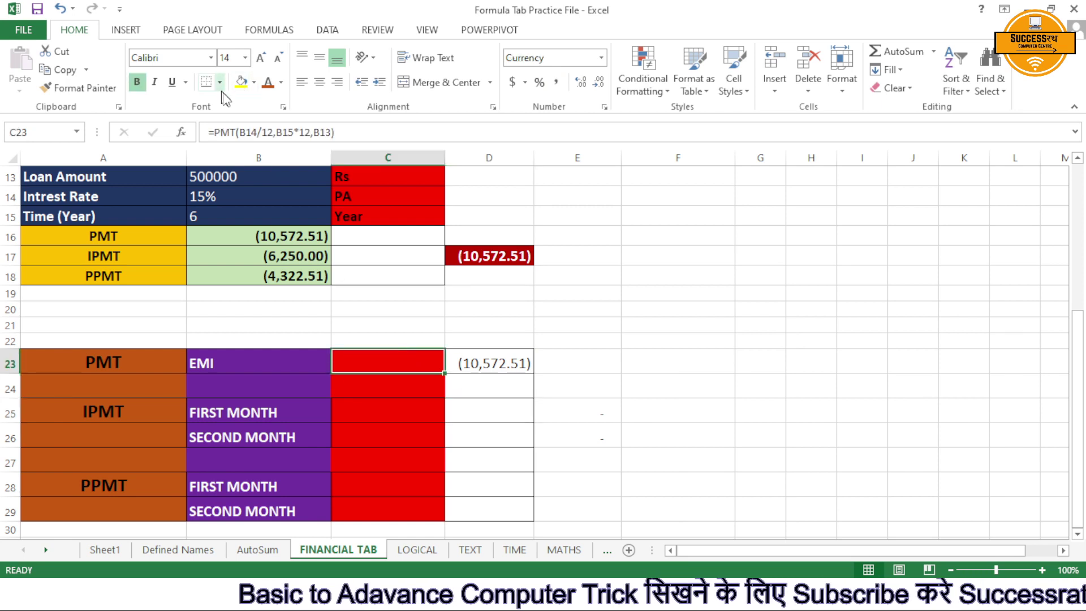
{"action": "left_click", "coordinate": [280, 83]}
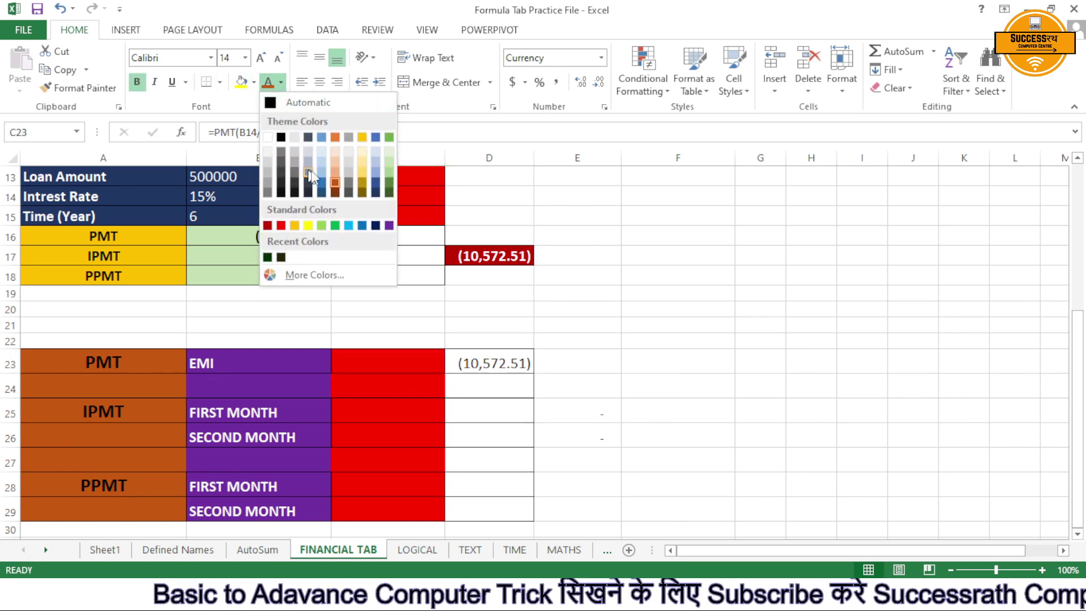
{"action": "left_click", "coordinate": [366, 176]}
{"action": "left_click", "coordinate": [487, 388]}
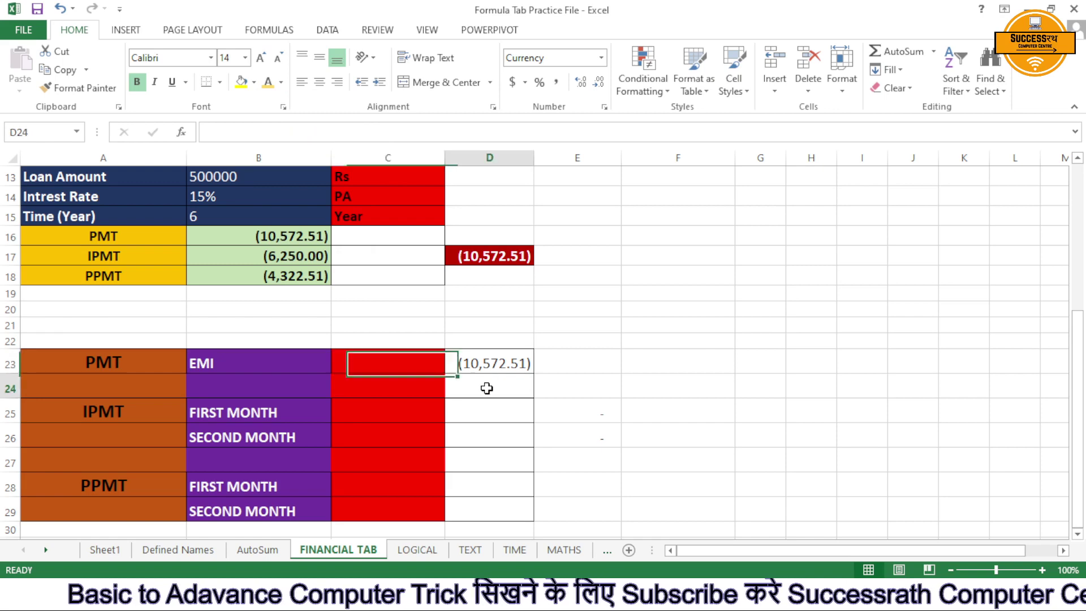
{"action": "left_click", "coordinate": [492, 366]}
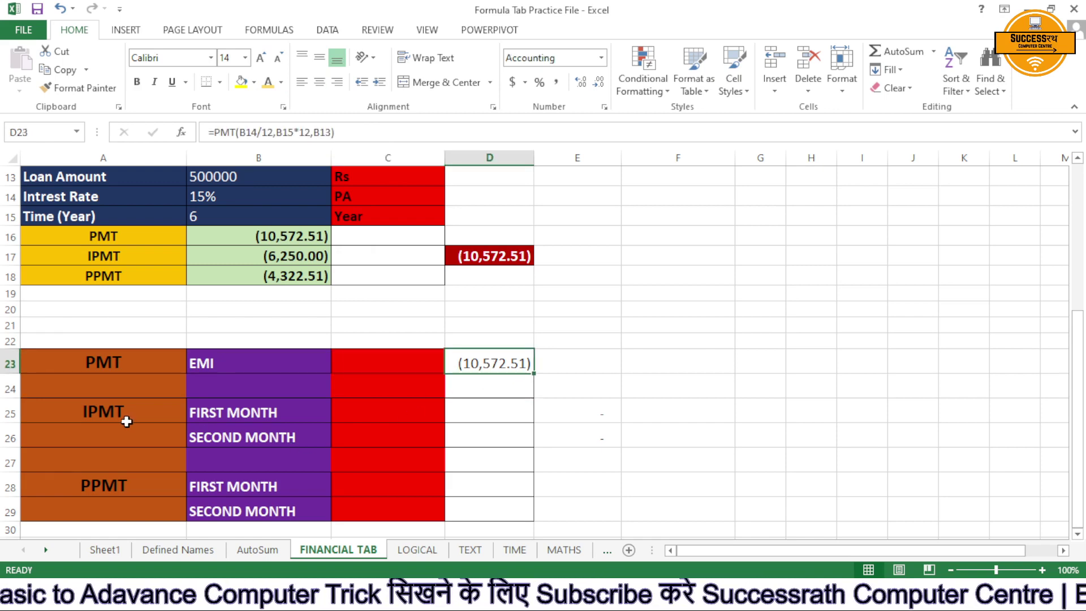
Enter the first month's interest formula =IPMT(B14/12,1,B15*12,B13) in D25.
{"action": "left_click", "coordinate": [500, 414]}
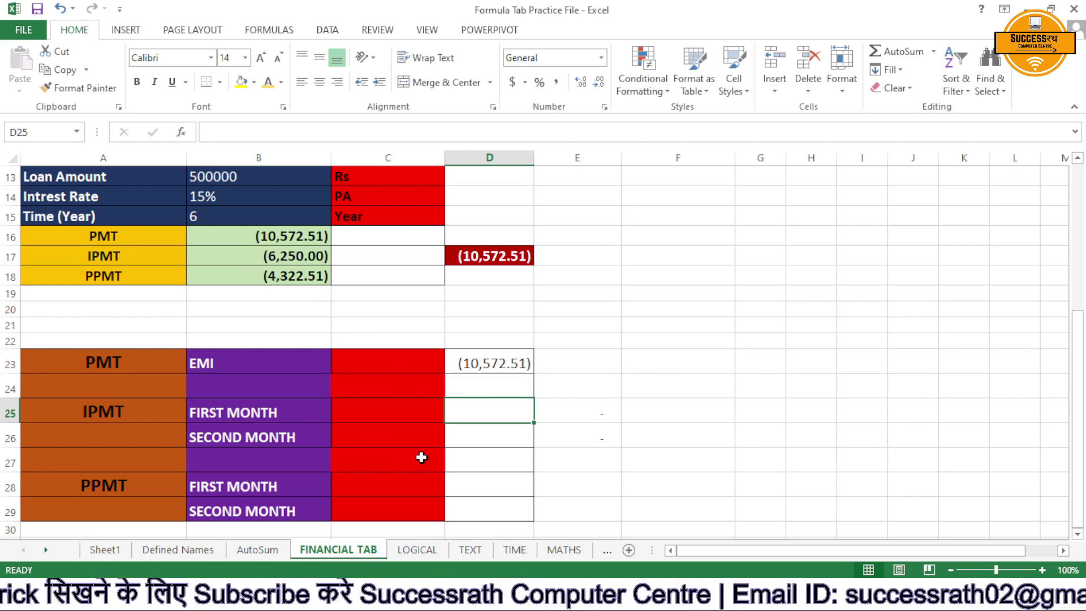
{"action": "type", "text": "="}
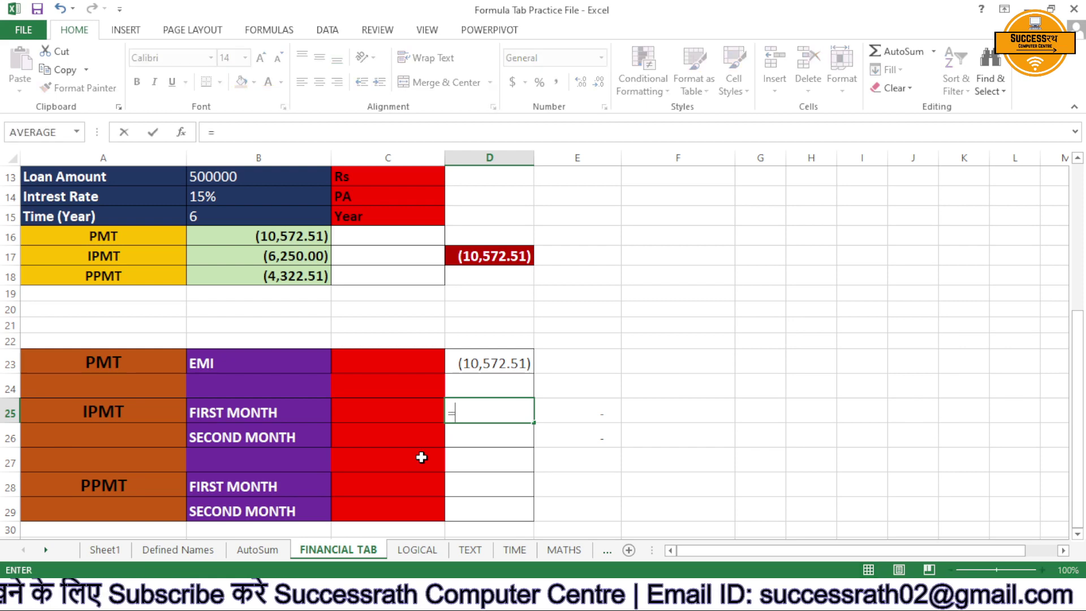
{"action": "type", "text": "ipm"}
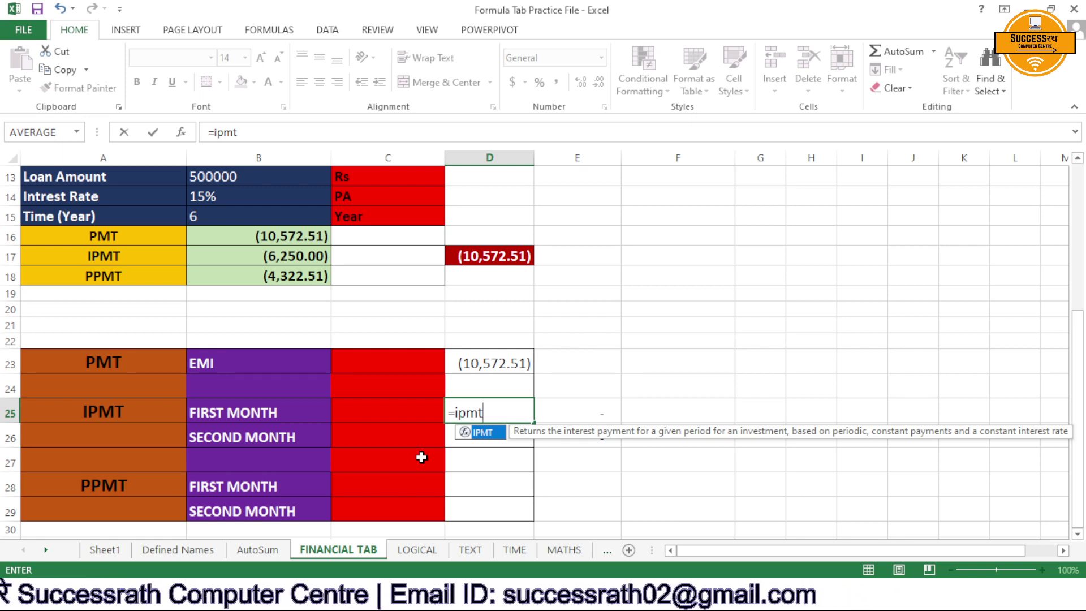
{"action": "type", "text": "t"}
{"action": "key", "text": "Tab"}
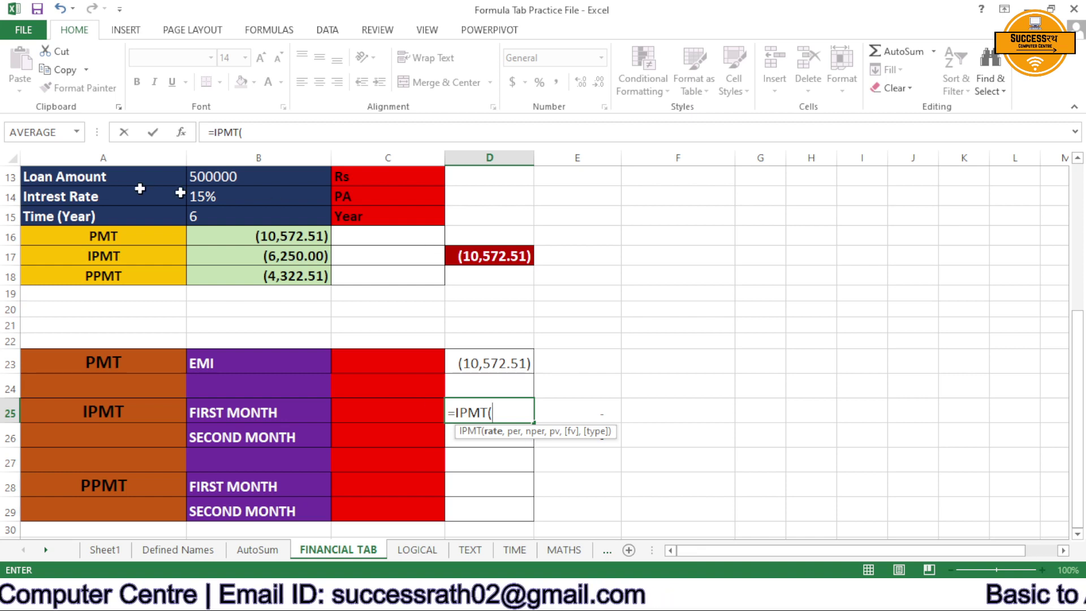
{"action": "left_click", "coordinate": [222, 195]}
{"action": "type", "text": "/"}
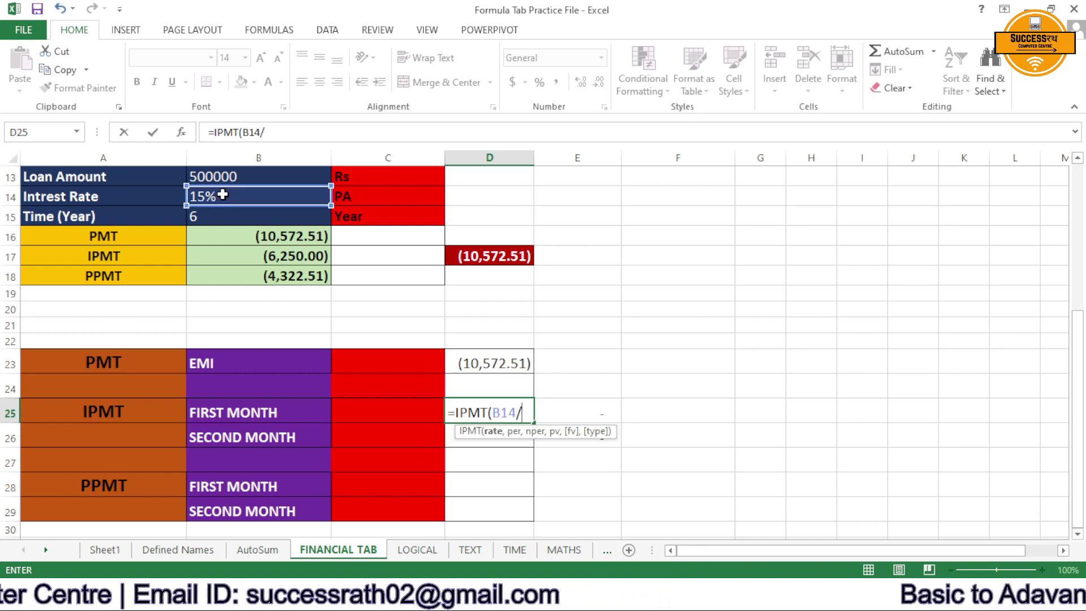
{"action": "type", "text": "12"}
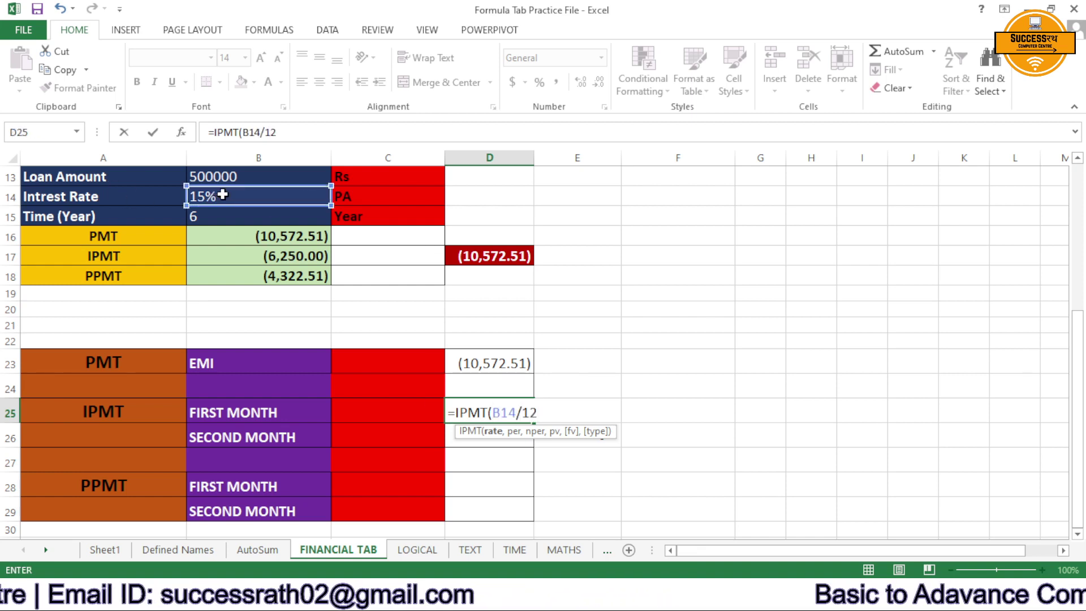
{"action": "type", "text": ","}
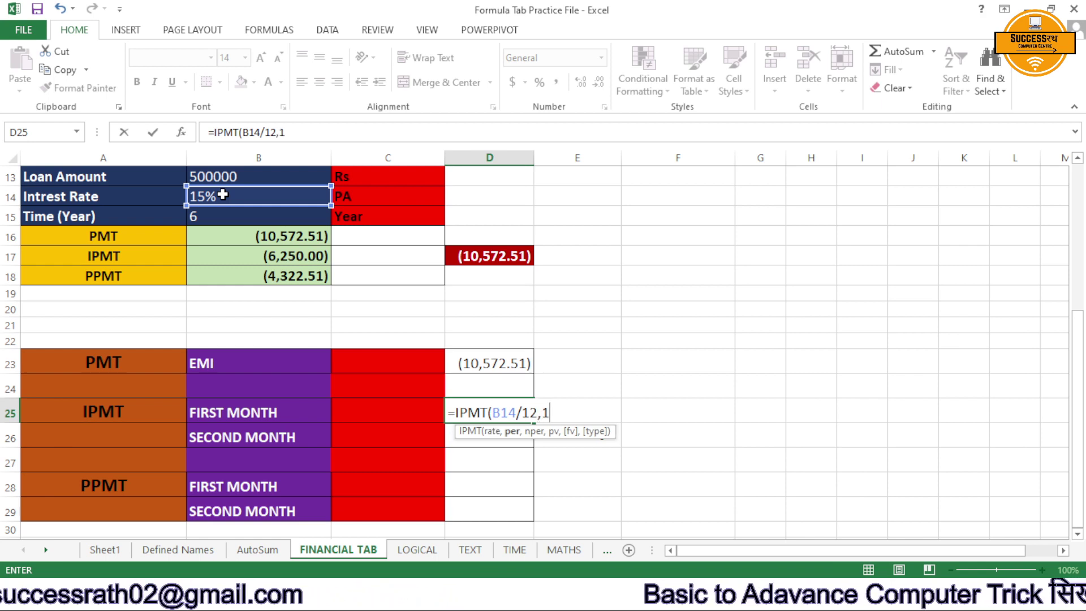
{"action": "type", "text": "1,"}
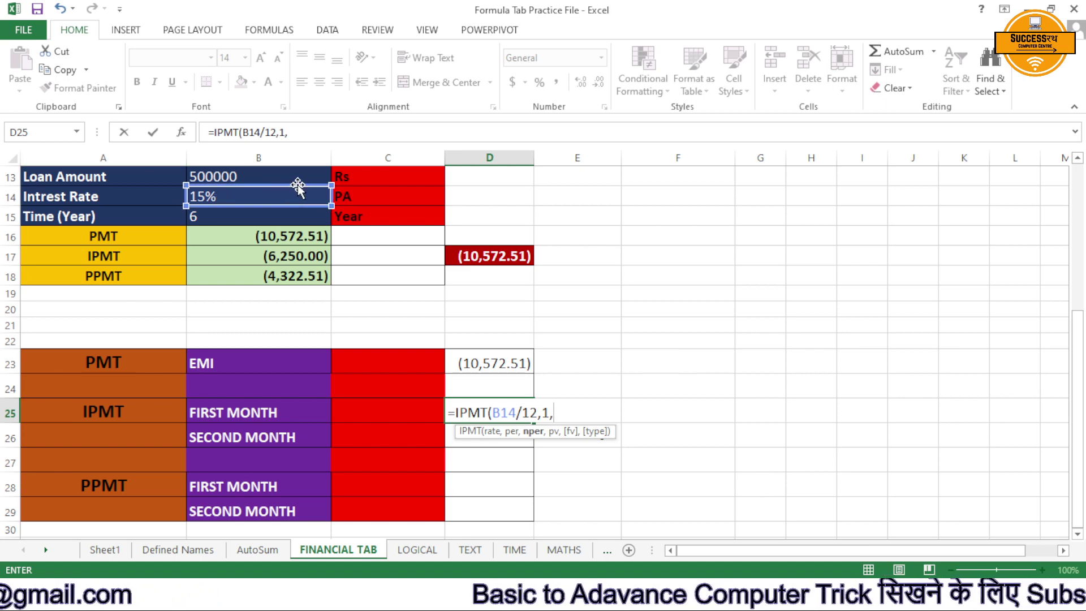
{"action": "left_click", "coordinate": [260, 214]}
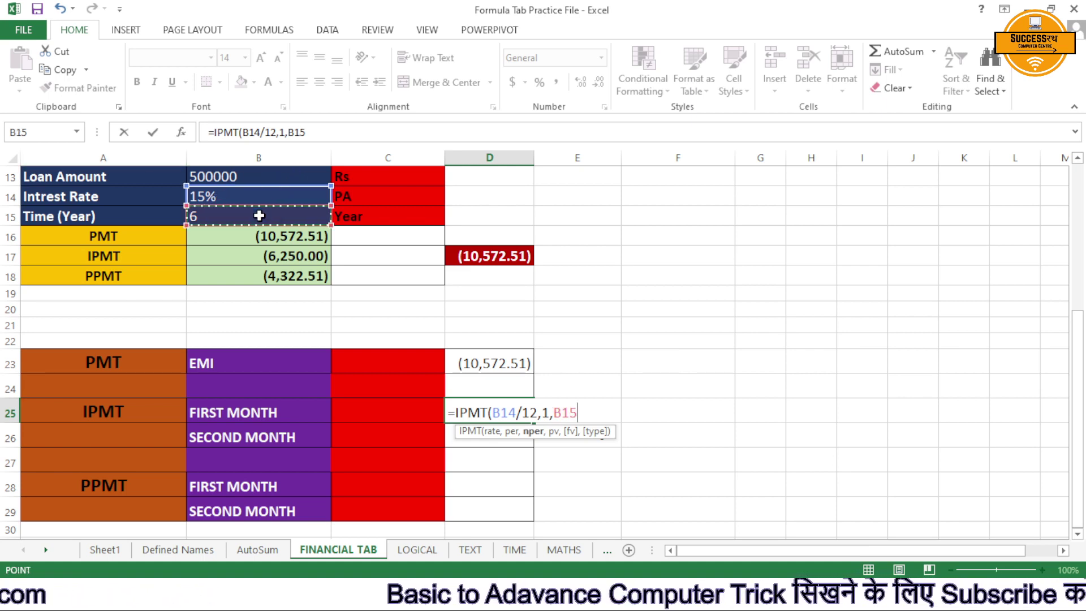
{"action": "type", "text": "*12"}
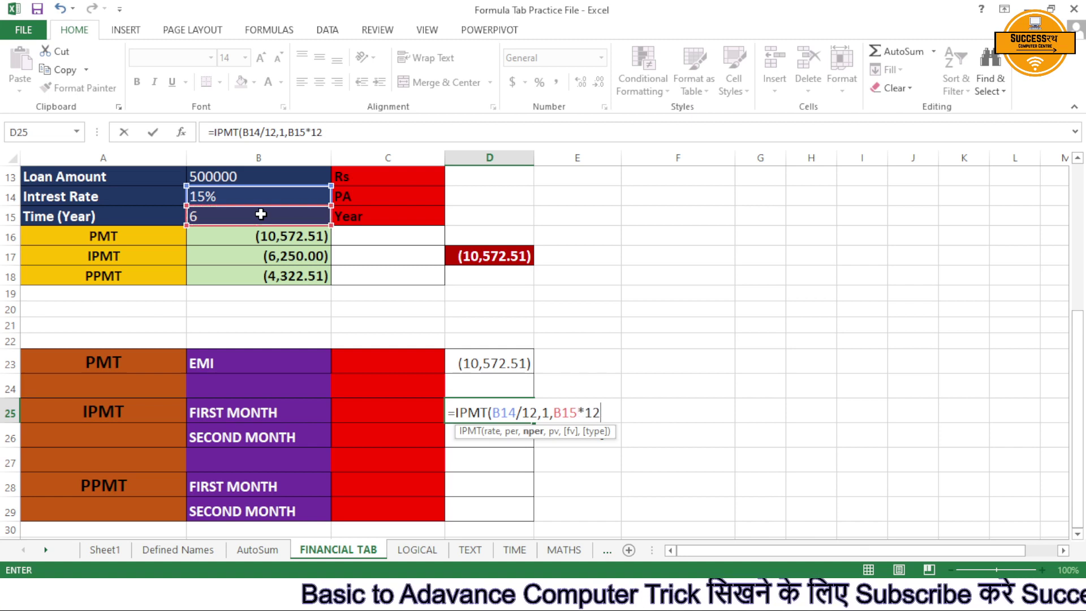
{"action": "type", "text": ","}
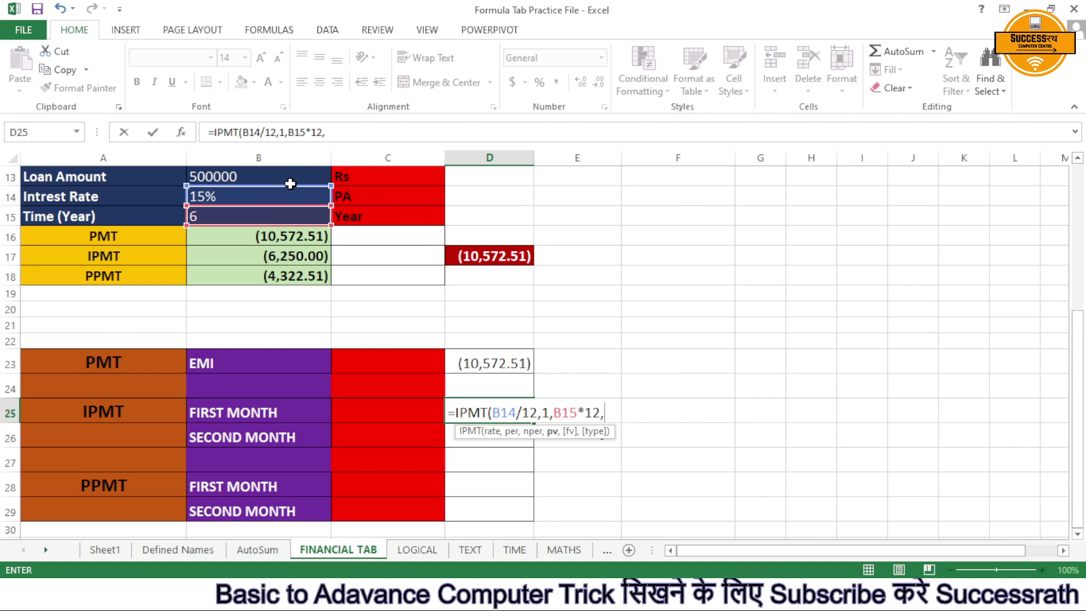
{"action": "left_click", "coordinate": [291, 181]}
{"action": "type", "text": ")"}
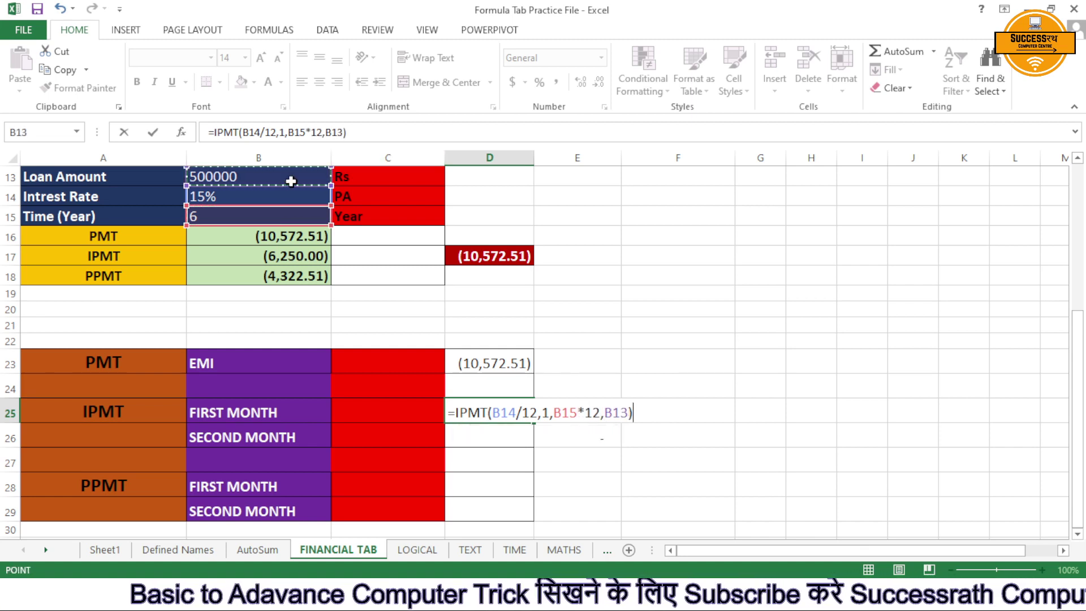
{"action": "key", "text": "Return"}
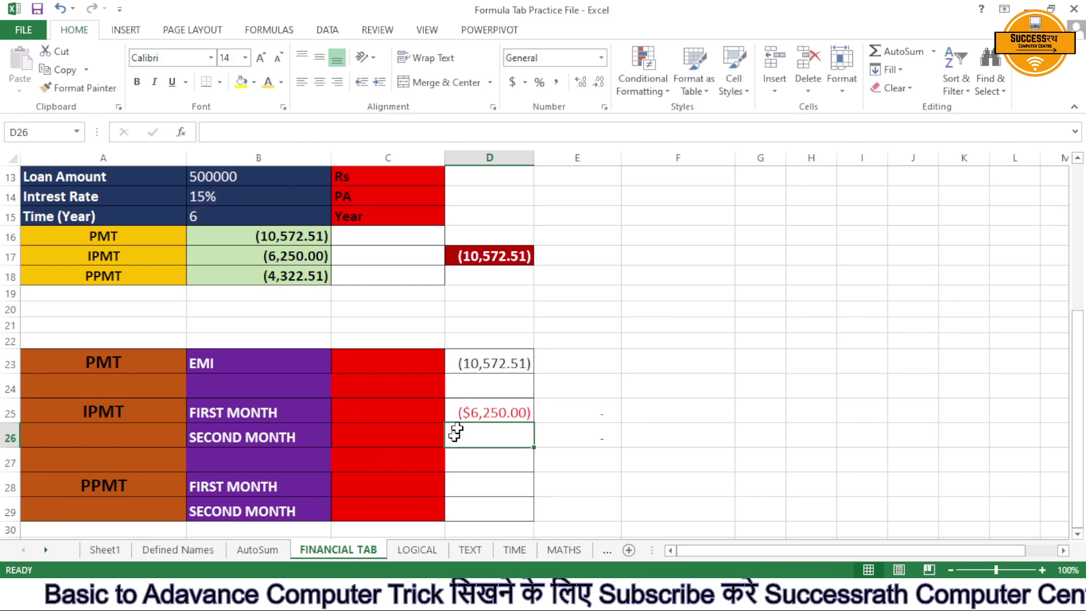
Enter the second month's interest formula =IPMT(B14/12,2,B15*12,B13) in D26.
{"action": "type", "text": "="}
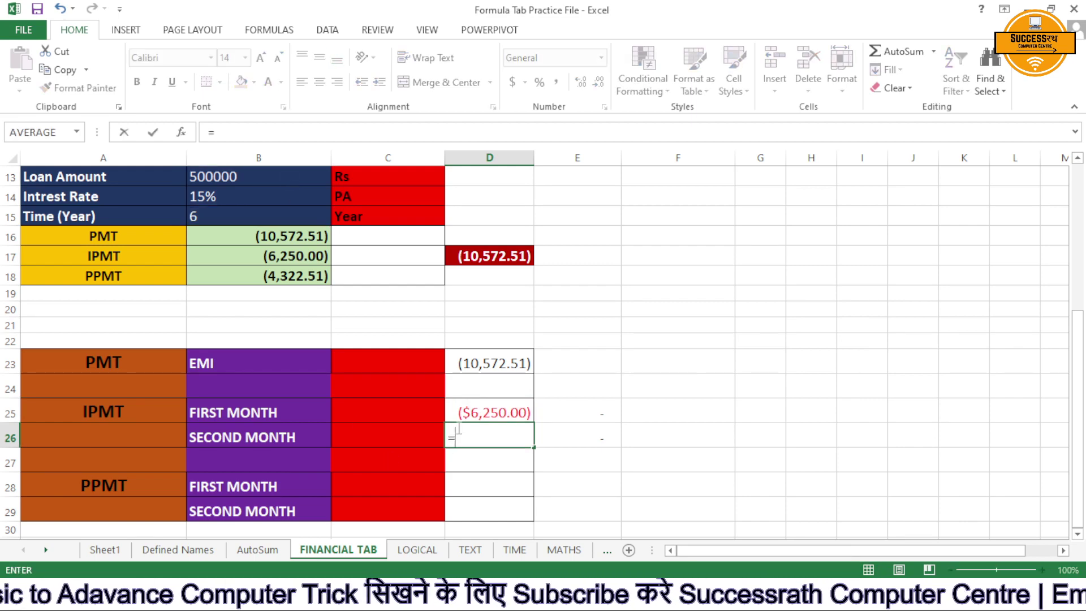
{"action": "type", "text": "ip"}
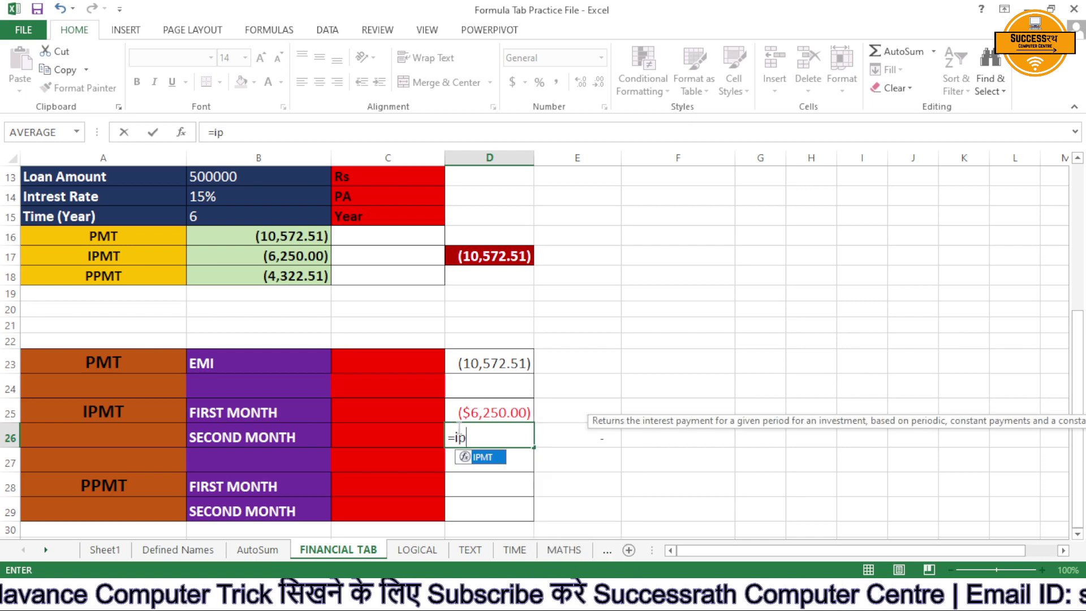
{"action": "type", "text": "m"}
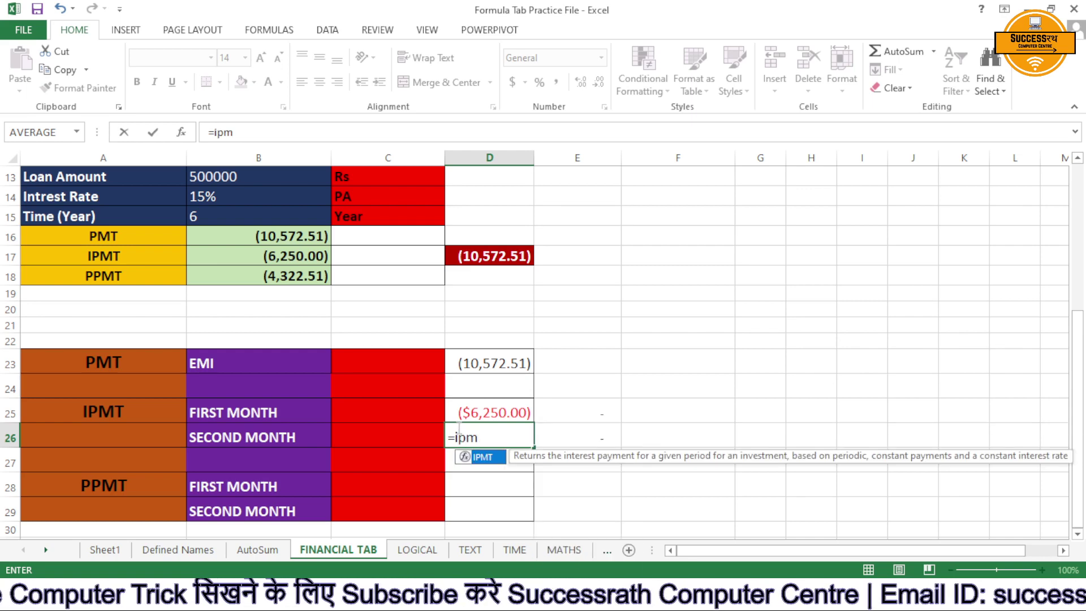
{"action": "key", "text": "Tab"}
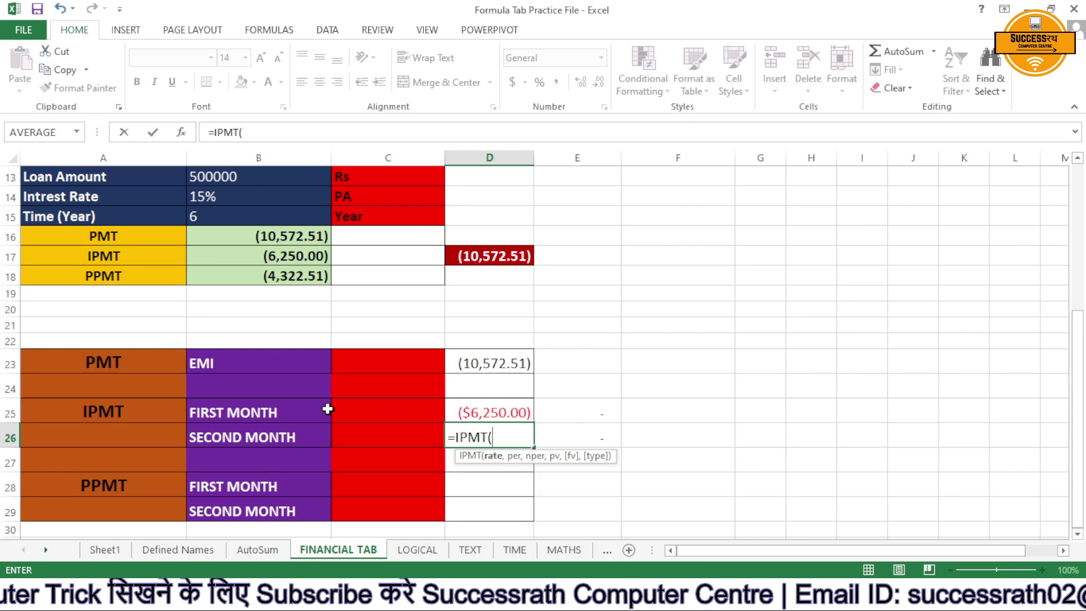
{"action": "left_click", "coordinate": [214, 196]}
{"action": "type", "text": "/12"}
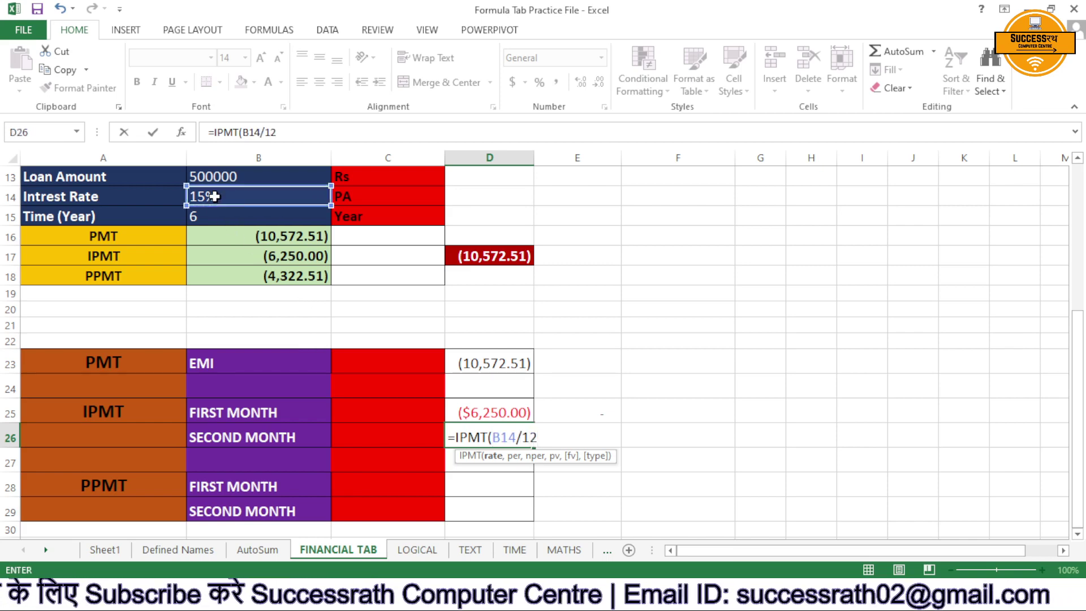
{"action": "type", "text": ",2"}
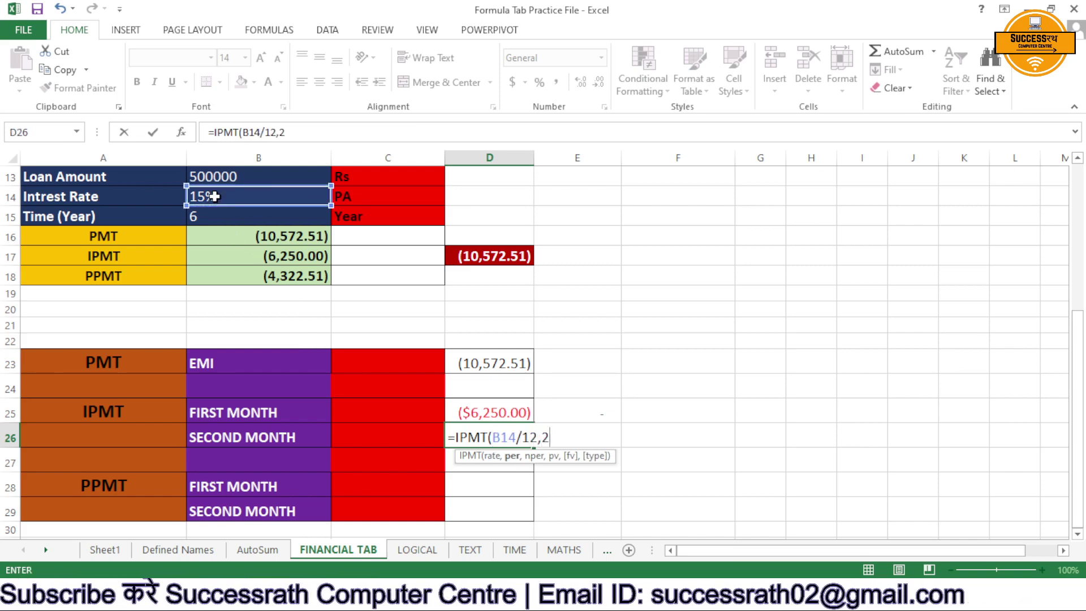
{"action": "type", "text": ","}
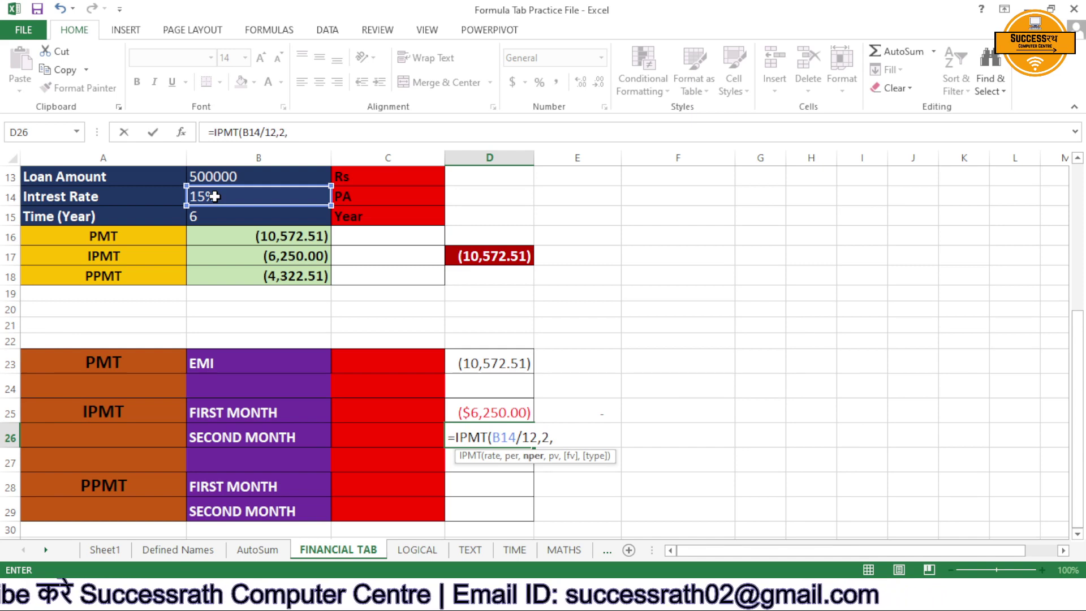
{"action": "left_click", "coordinate": [213, 216]}
{"action": "type", "text": "*1"}
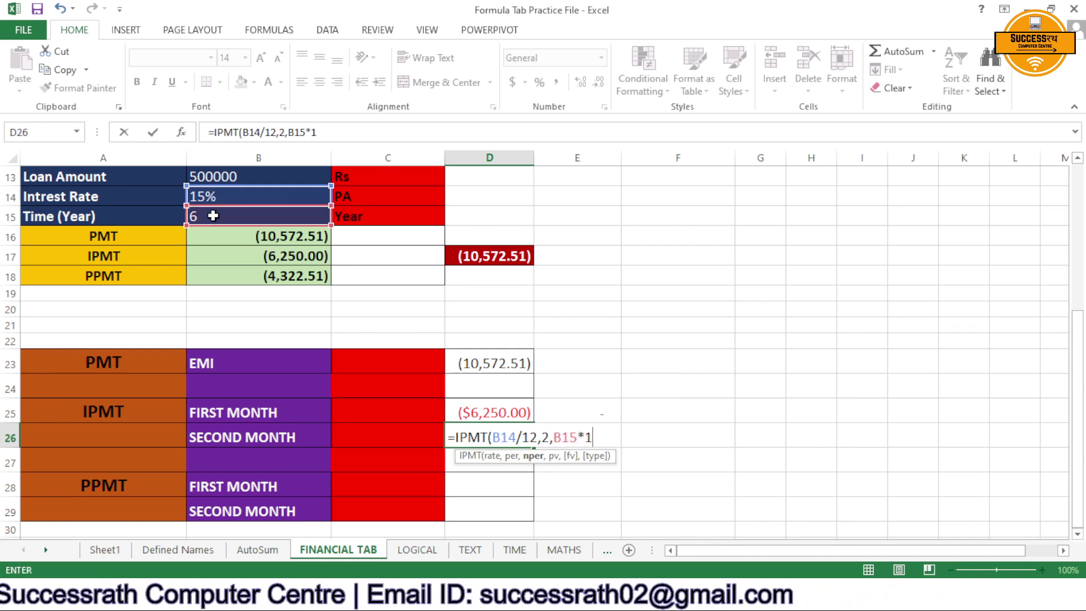
{"action": "type", "text": "2,"}
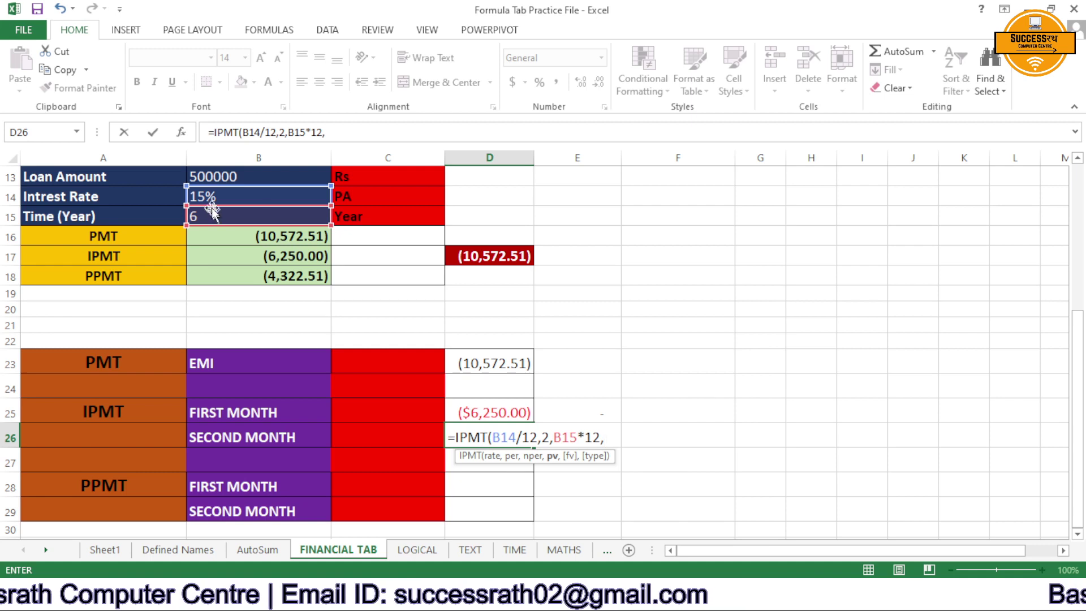
{"action": "left_click", "coordinate": [224, 179]}
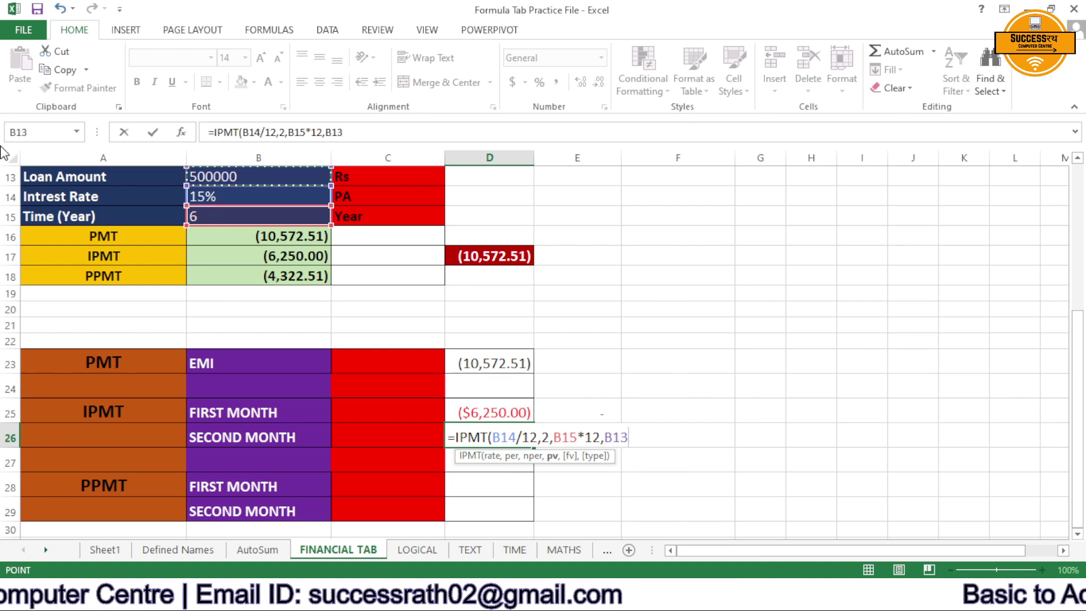
{"action": "type", "text": ")"}
{"action": "key", "text": "Return"}
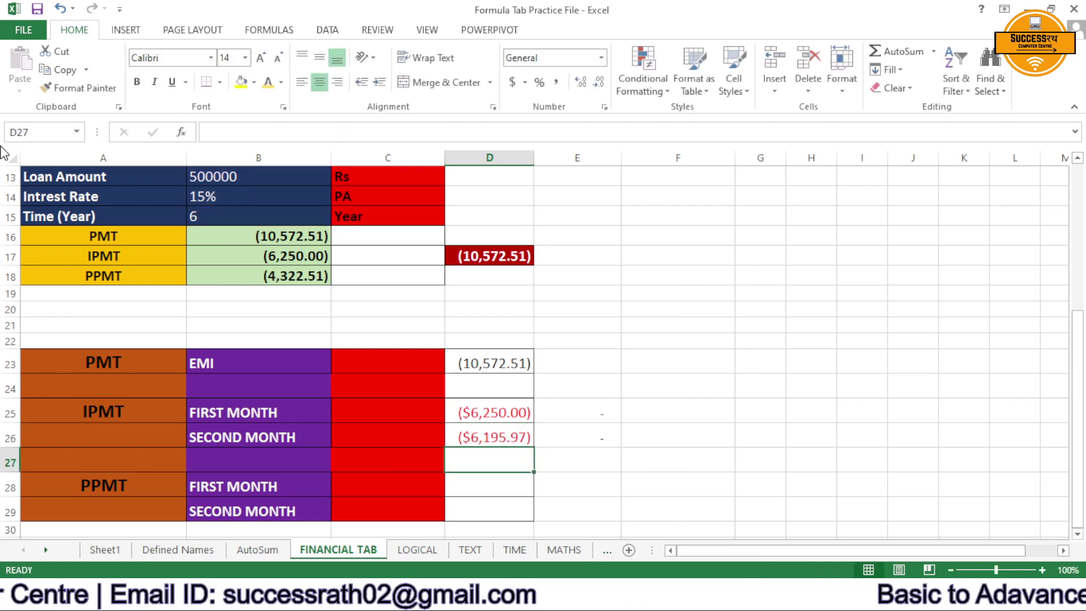
Apply the comma number format to the two IPMT results in D25:D26.
{"action": "left_click", "coordinate": [490, 419]}
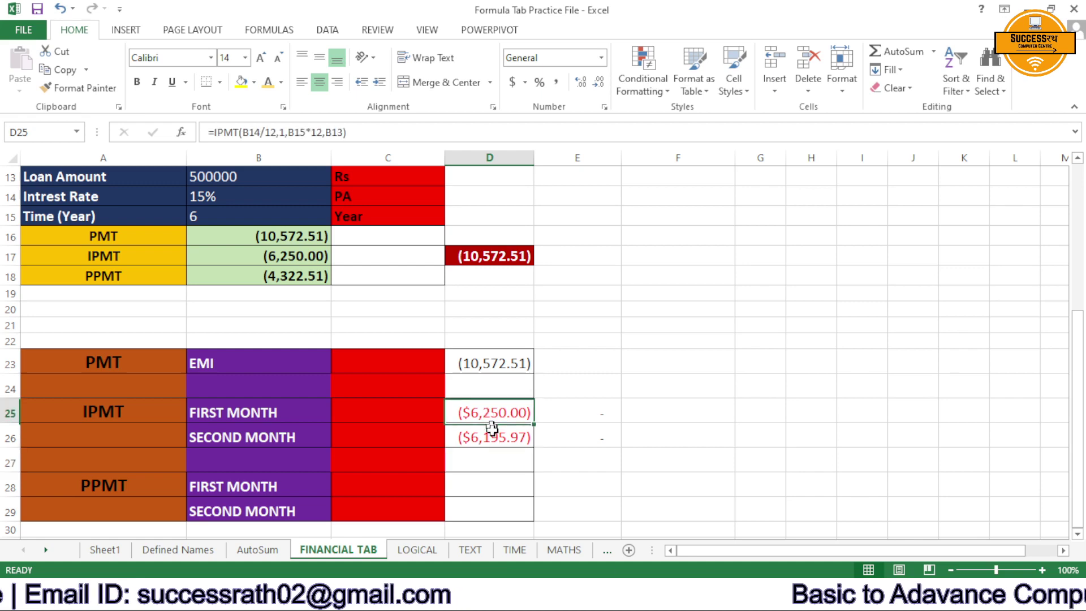
{"action": "left_click_drag", "start_coordinate": [492, 429], "coordinate": [491, 438]}
{"action": "left_click", "coordinate": [556, 82]}
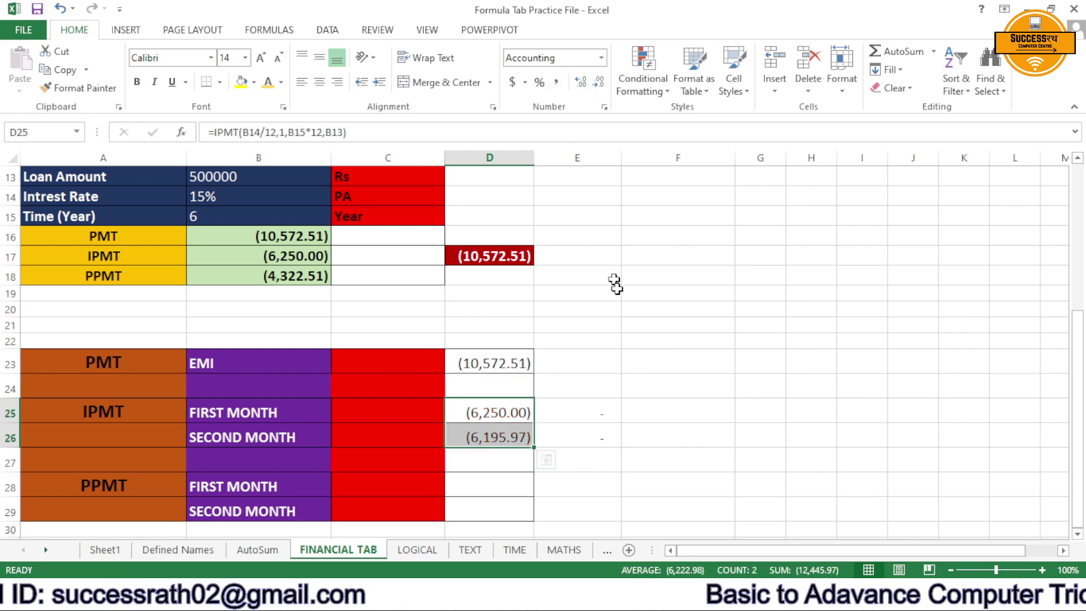
{"action": "left_click", "coordinate": [650, 308]}
Enter the first month's principal formula =PPMT(B14/12,1,B15*12,B13) in D28 and apply the comma number format to it.
{"action": "scroll", "coordinate": [477, 487], "scroll_direction": "down", "scroll_amount": 1}
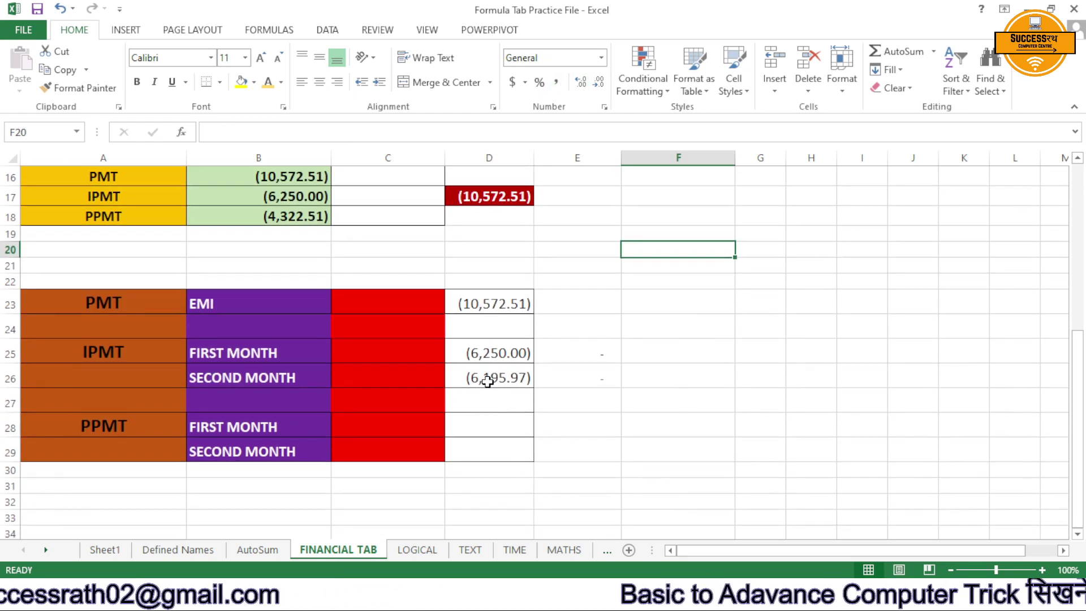
{"action": "left_click", "coordinate": [489, 419]}
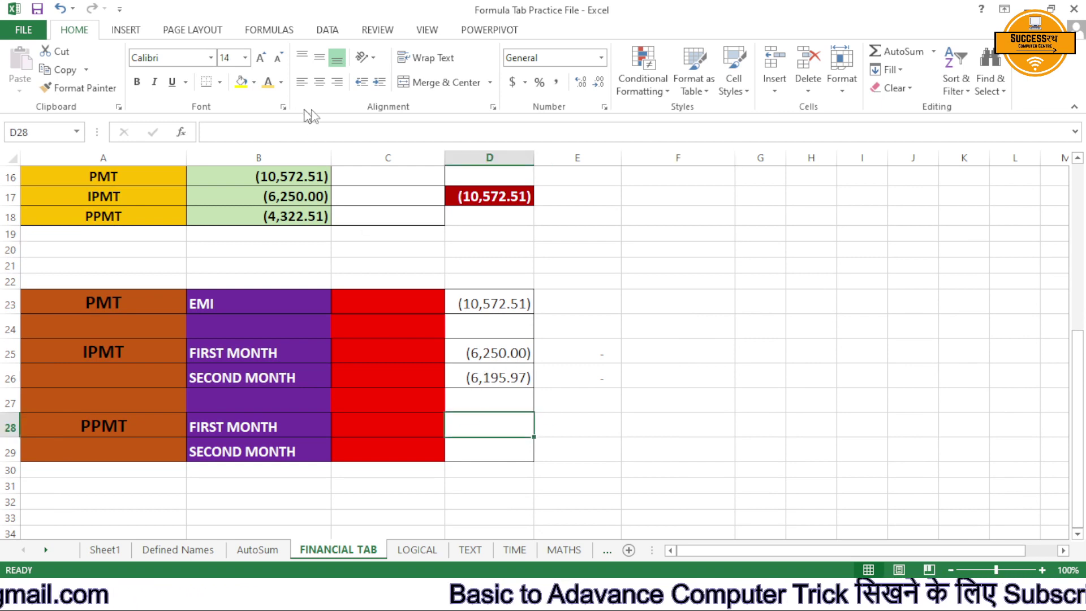
{"action": "type", "text": "="}
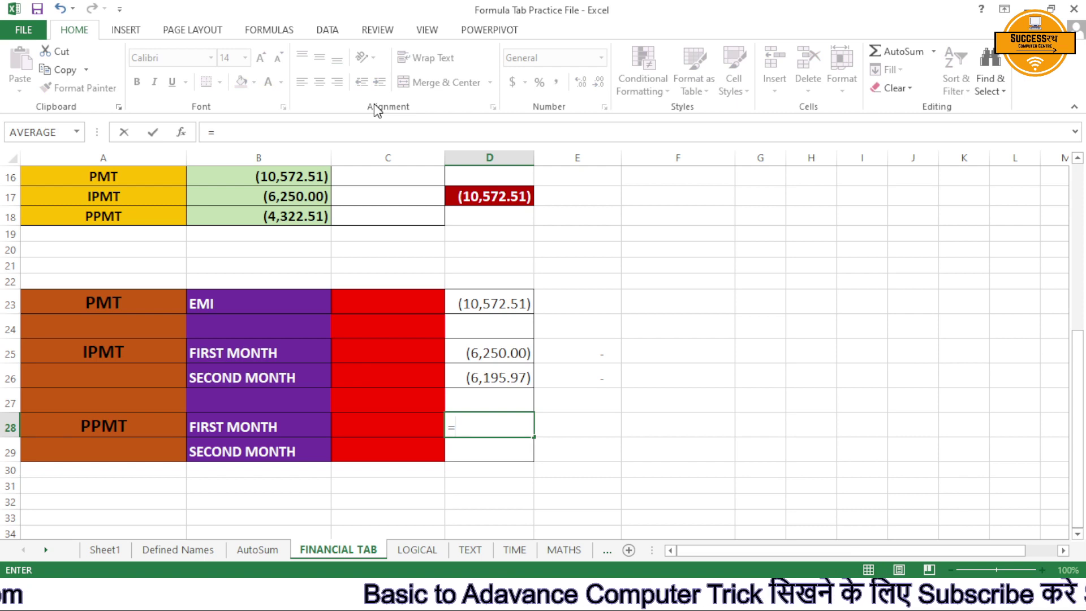
{"action": "type", "text": "ppmt"}
{"action": "key", "text": "Tab"}
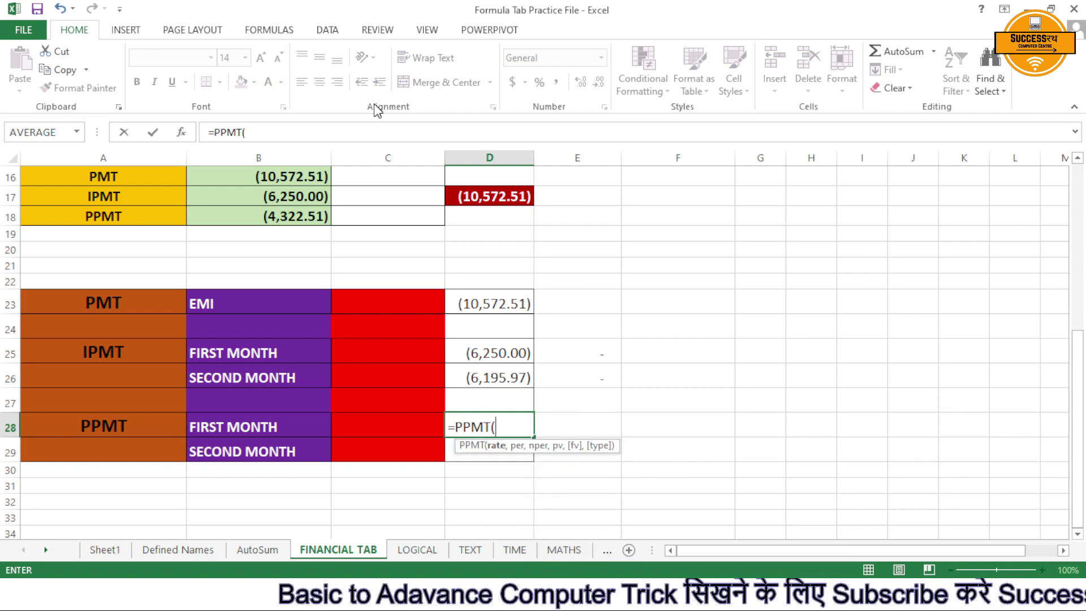
{"action": "scroll", "coordinate": [247, 250], "scroll_direction": "up", "scroll_amount": 2}
{"action": "left_click", "coordinate": [248, 245]}
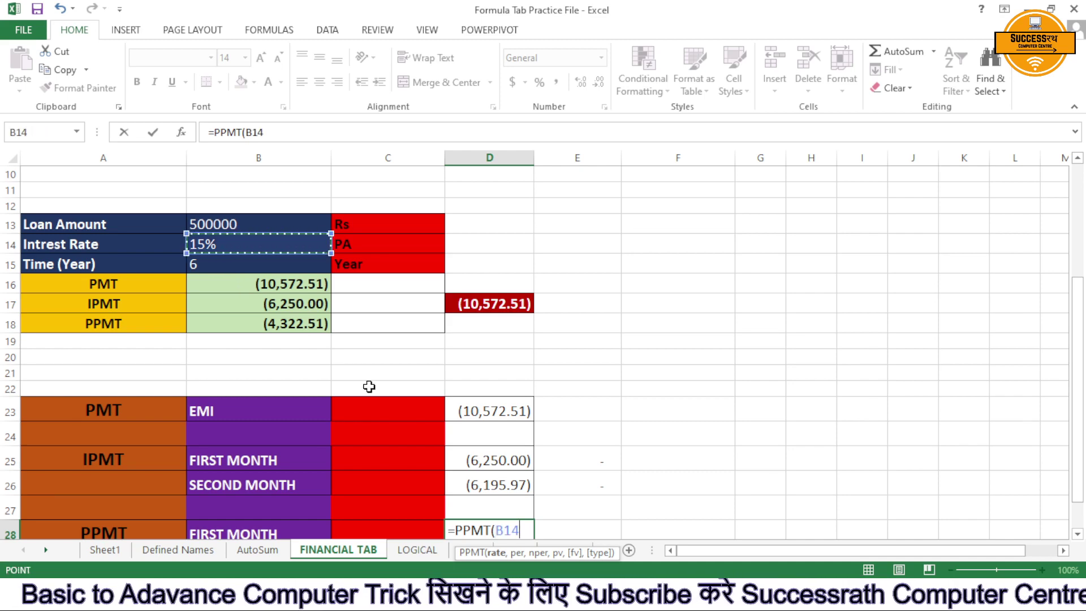
{"action": "type", "text": "/1"}
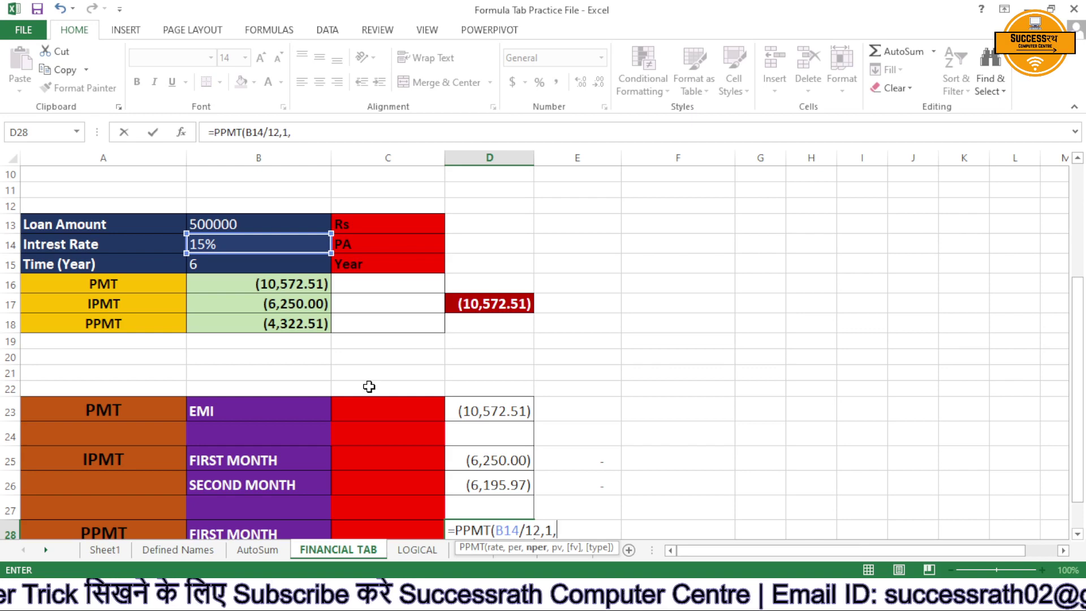
{"action": "type", "text": "2,1,"}
{"action": "left_click", "coordinate": [272, 261]}
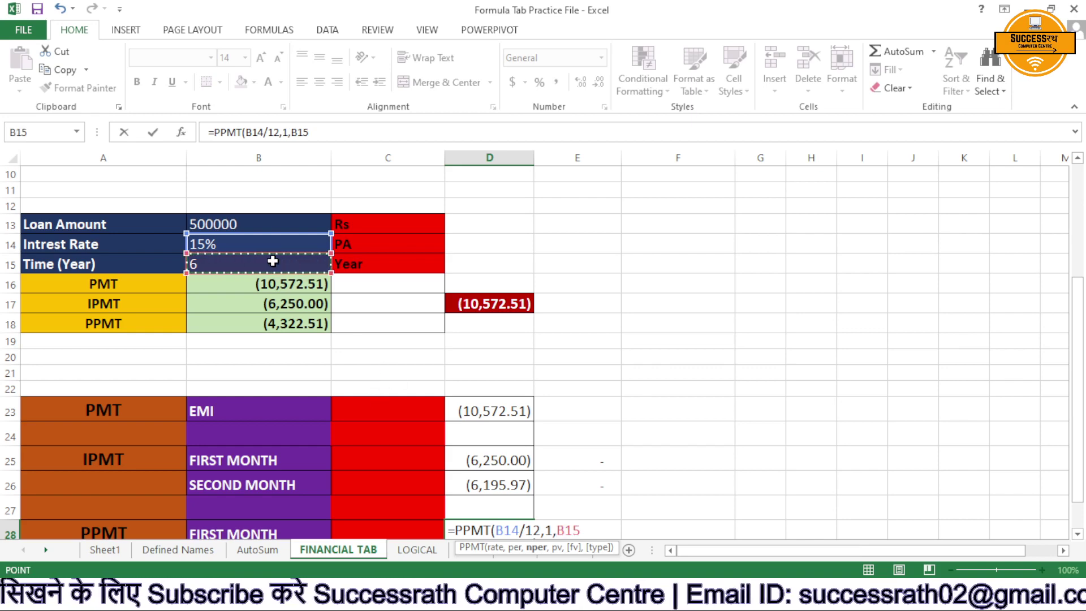
{"action": "type", "text": "*"}
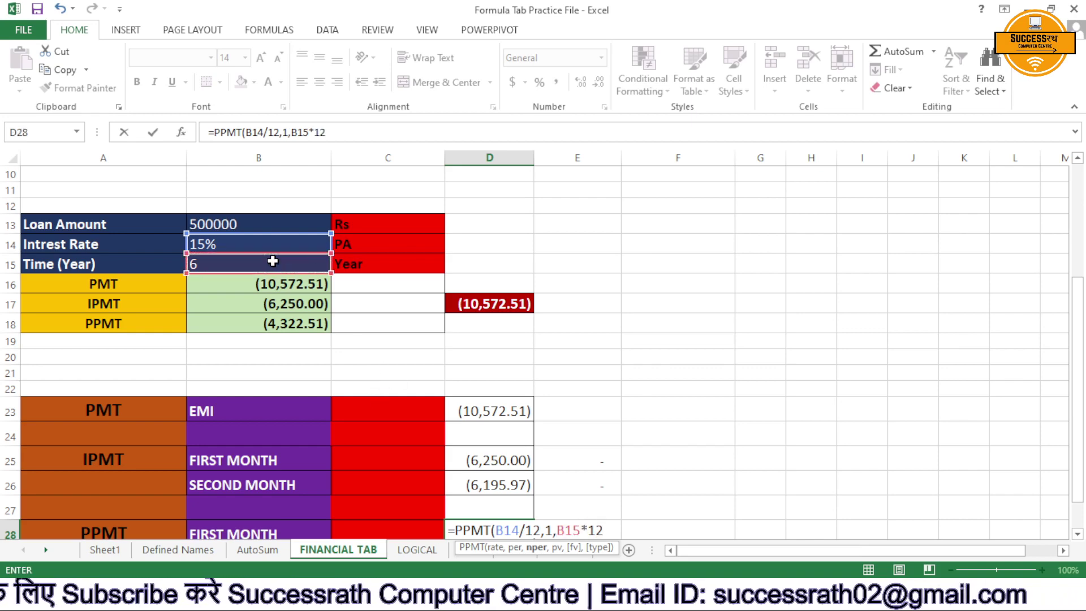
{"action": "type", "text": "12,"}
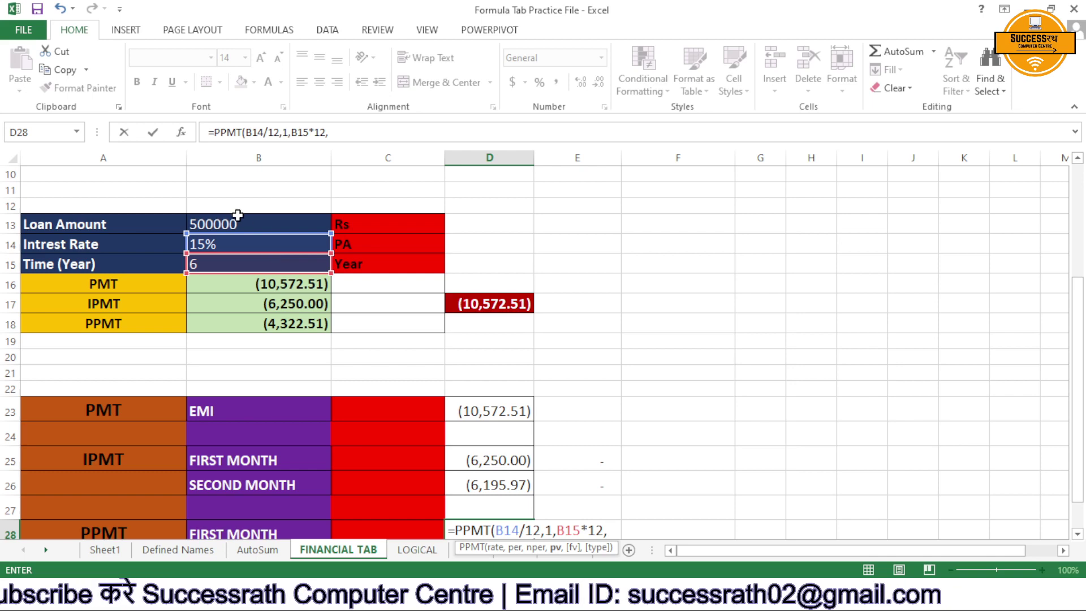
{"action": "left_click", "coordinate": [238, 216]}
{"action": "type", "text": ")"}
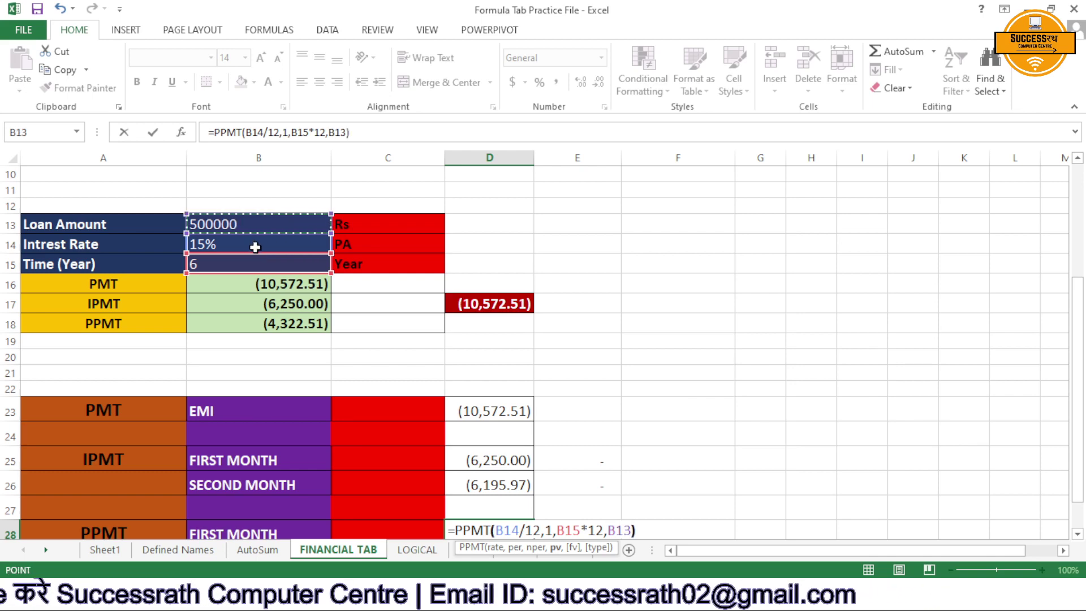
{"action": "key", "text": "Return"}
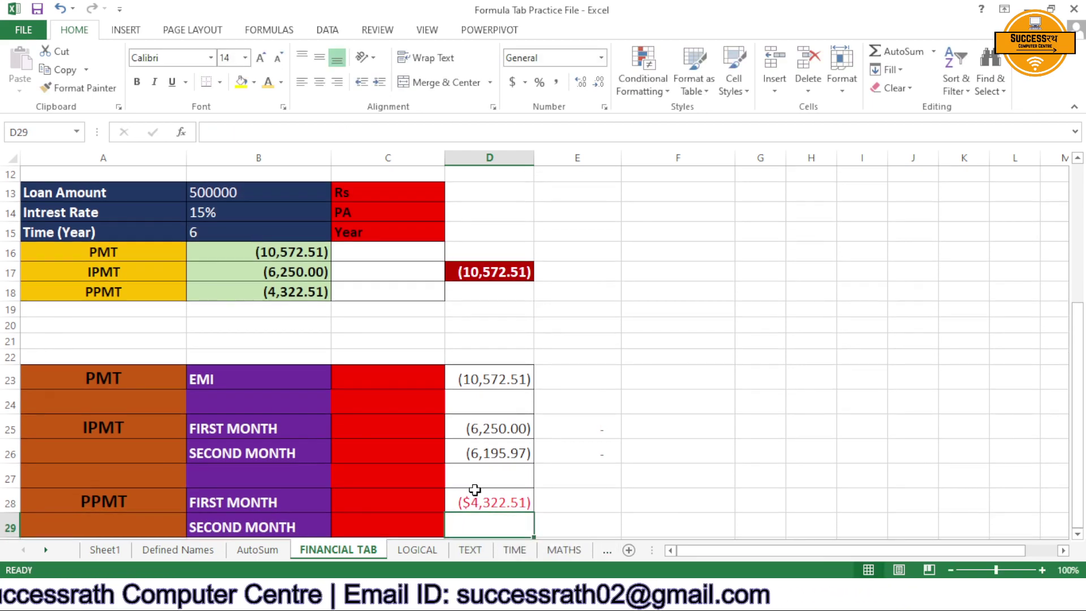
{"action": "left_click", "coordinate": [513, 505]}
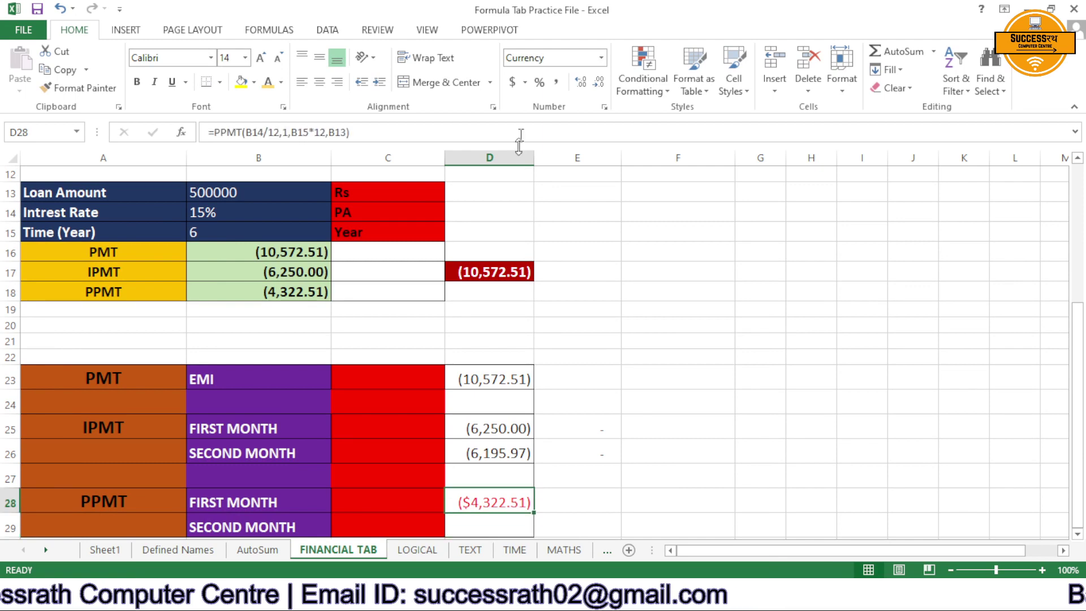
{"action": "left_click", "coordinate": [556, 84]}
Enter the second month's principal formula =PPMT(B14/12,2,B15*12,B130) in D29.
{"action": "left_click", "coordinate": [473, 526]}
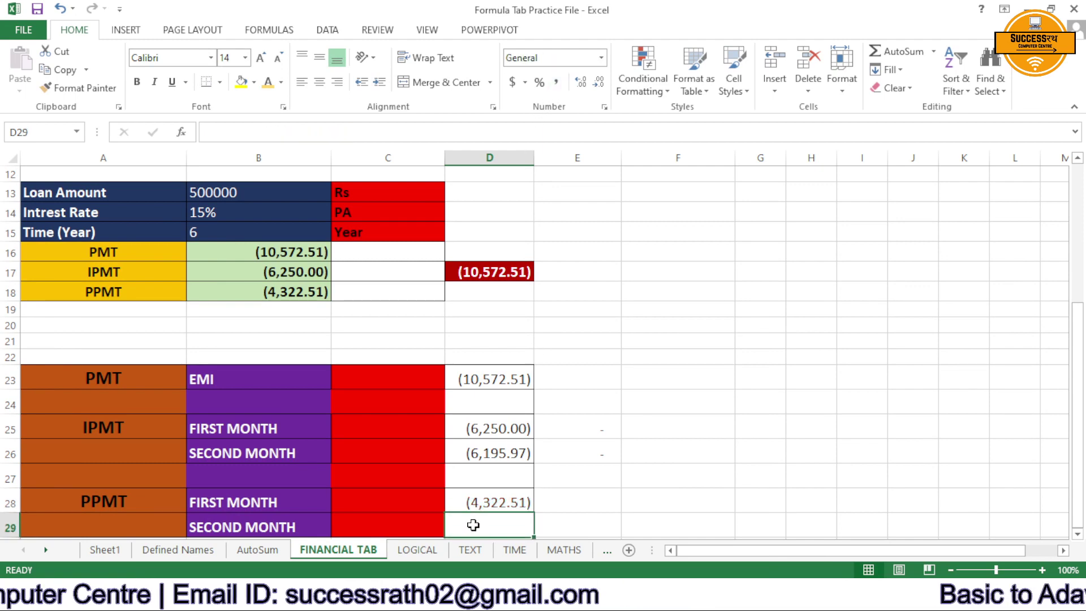
{"action": "type", "text": "=ppm"}
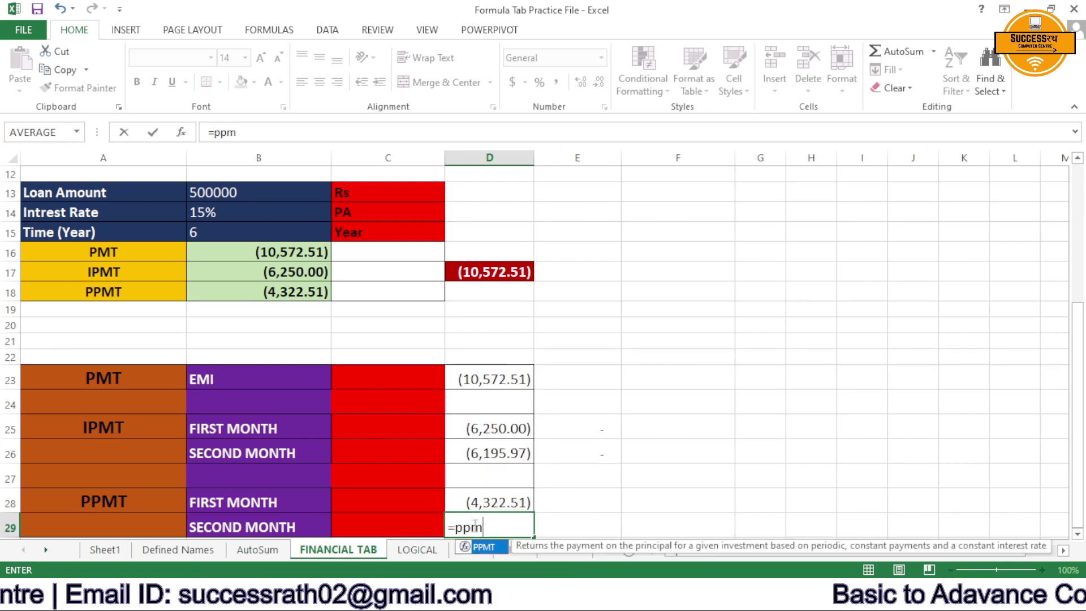
{"action": "key", "text": "Tab"}
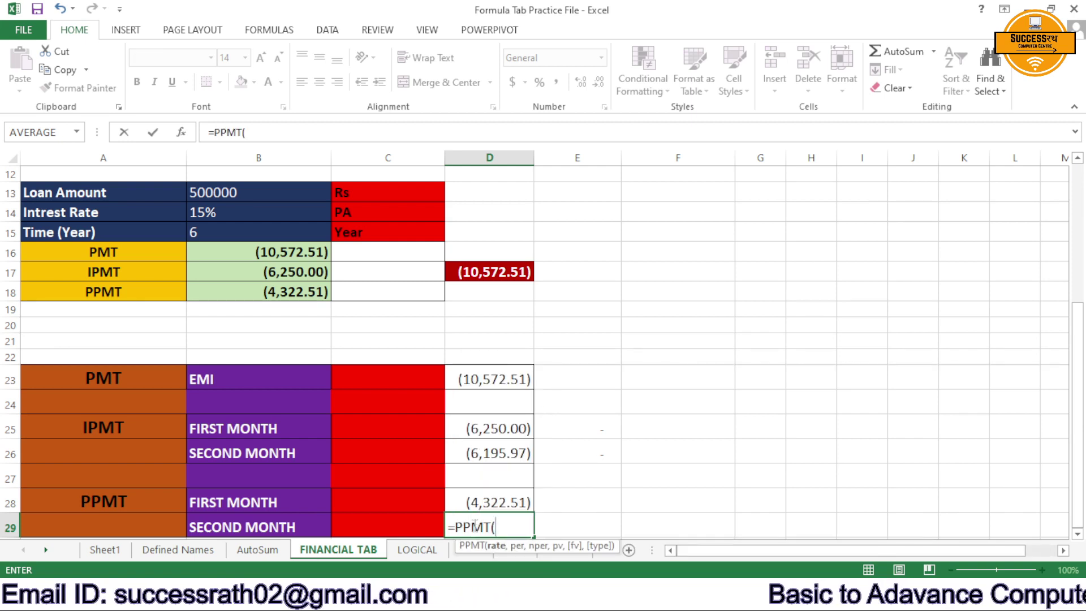
{"action": "left_click", "coordinate": [248, 214]}
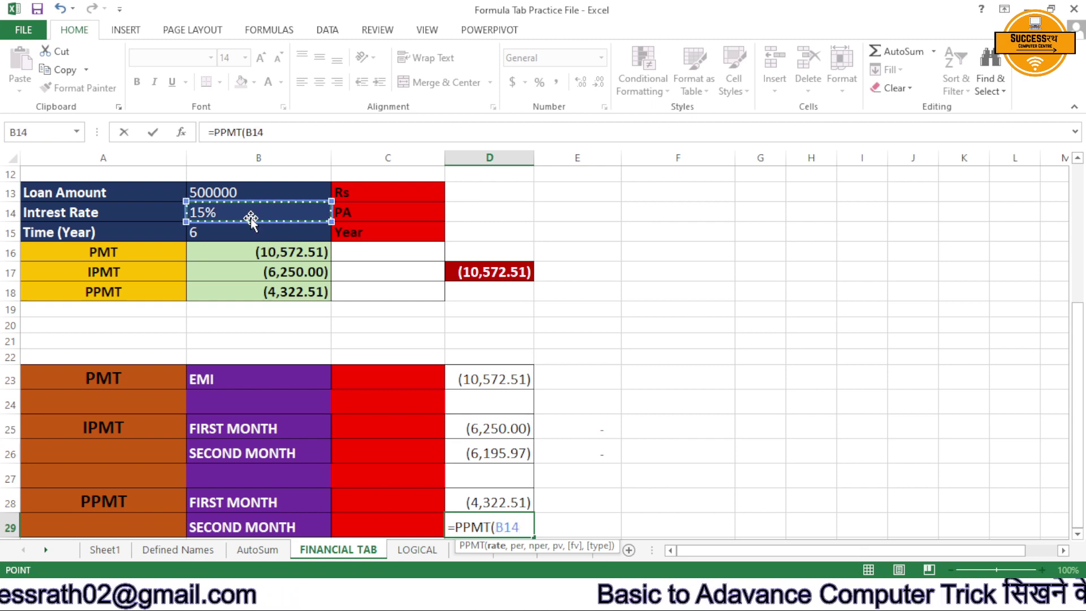
{"action": "type", "text": "/12"}
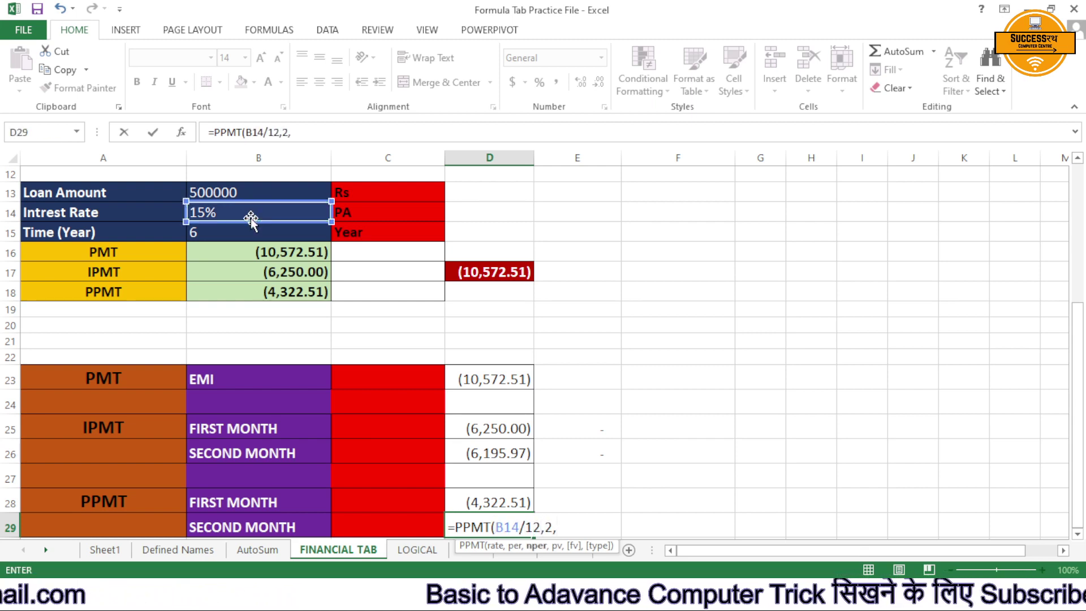
{"action": "type", "text": ",2,"}
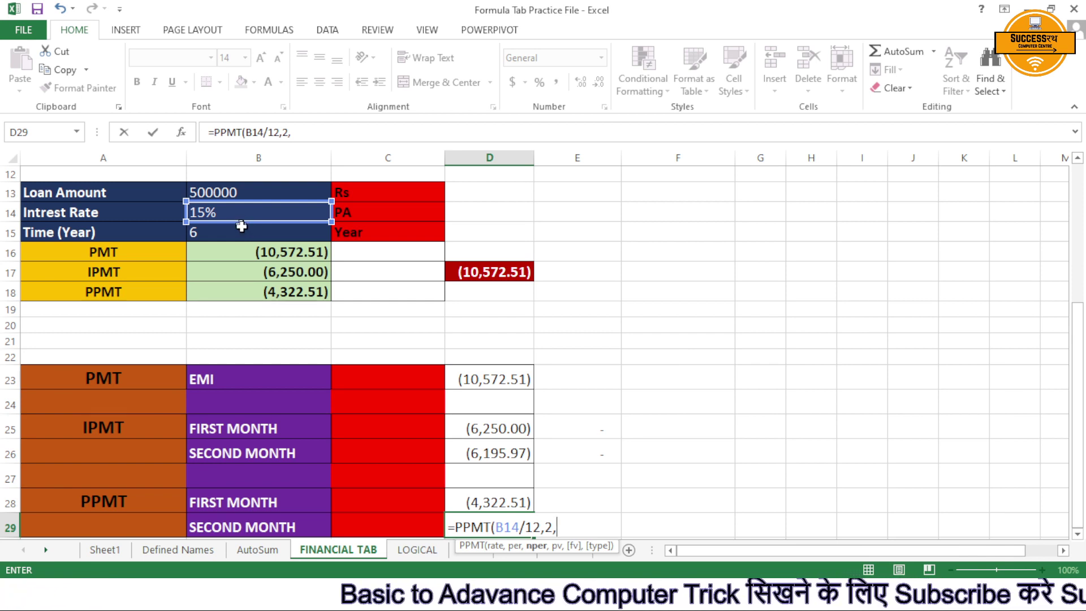
{"action": "left_click", "coordinate": [265, 235]}
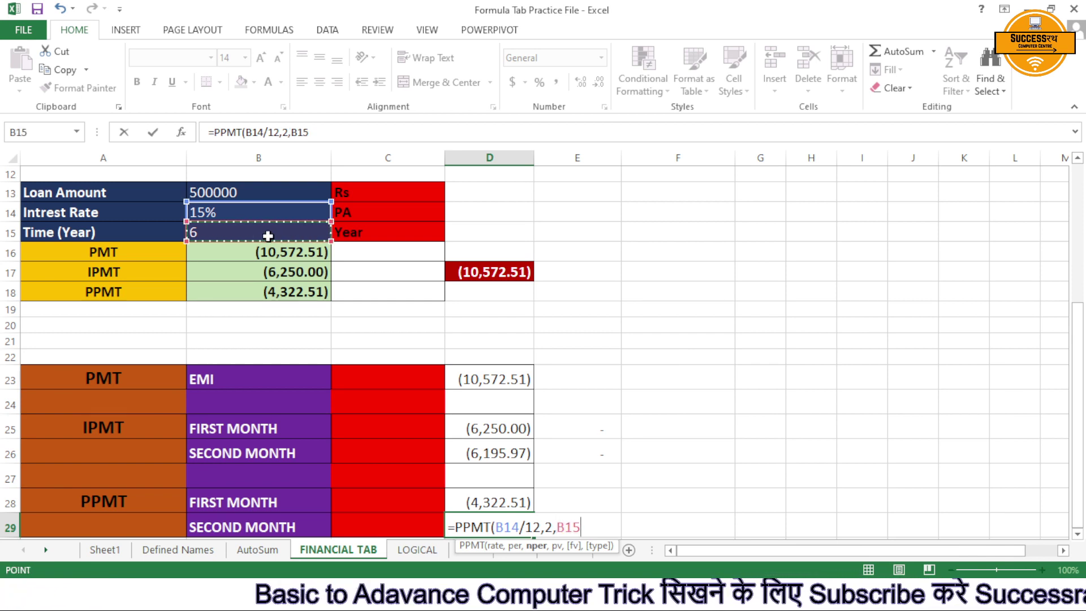
{"action": "type", "text": "*12"}
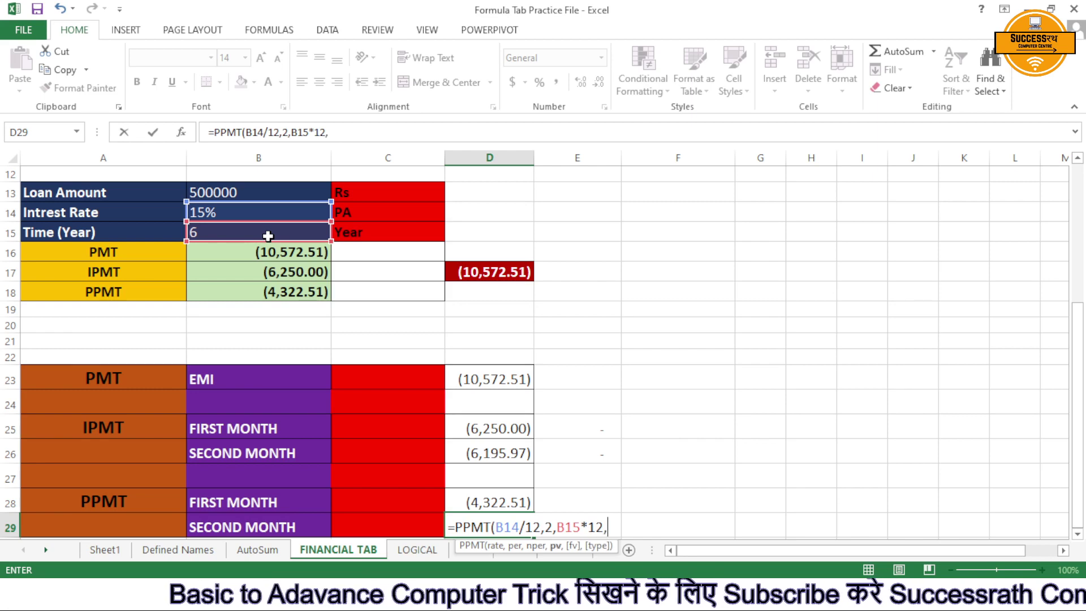
{"action": "type", "text": ","}
{"action": "left_click", "coordinate": [255, 193]}
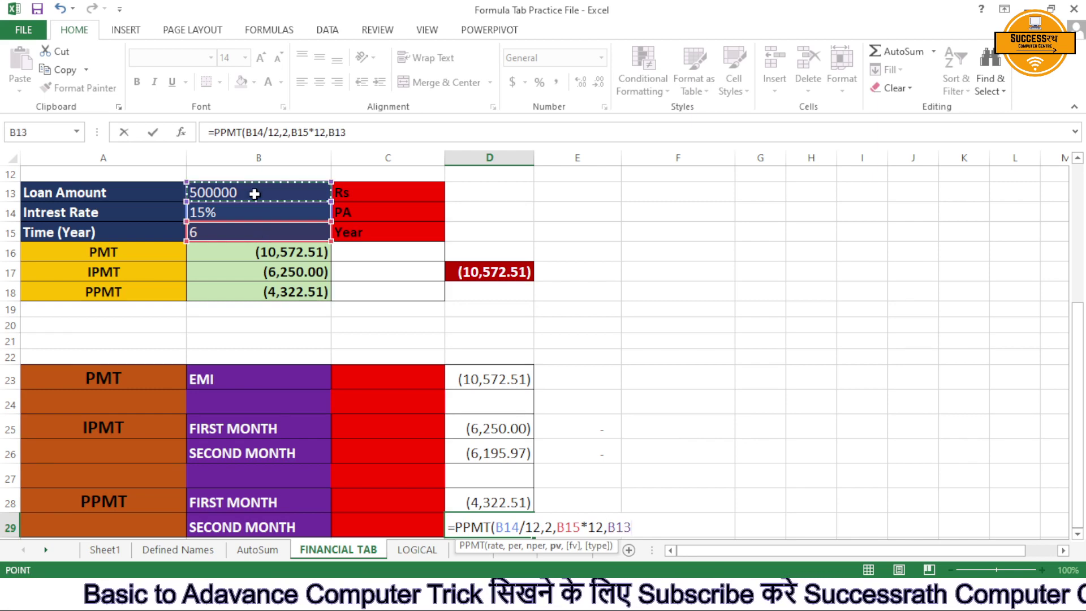
{"action": "type", "text": "0"}
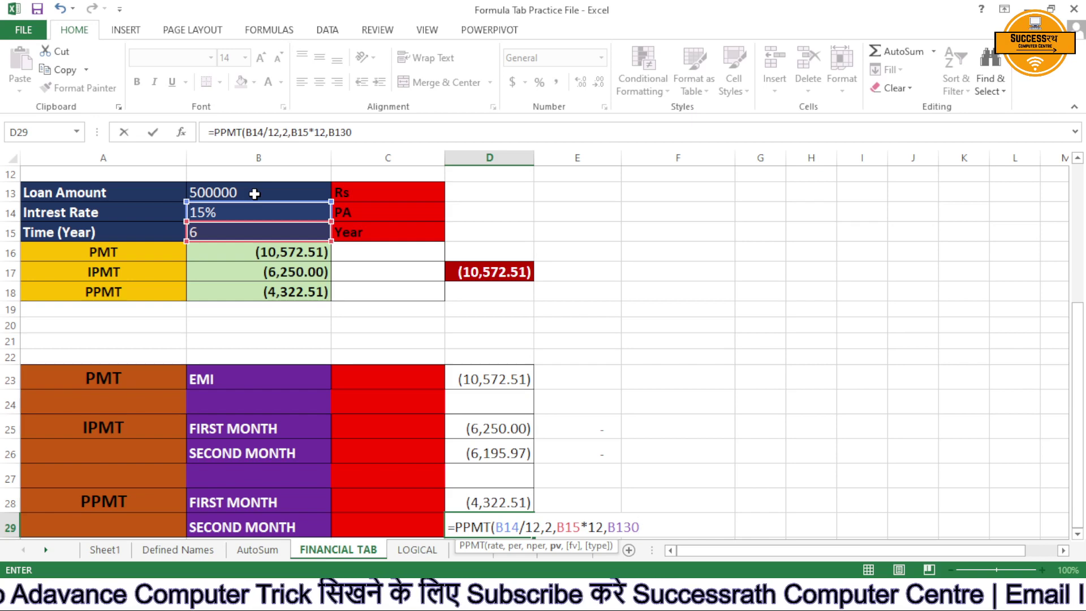
{"action": "type", "text": ")"}
{"action": "key", "text": "Return"}
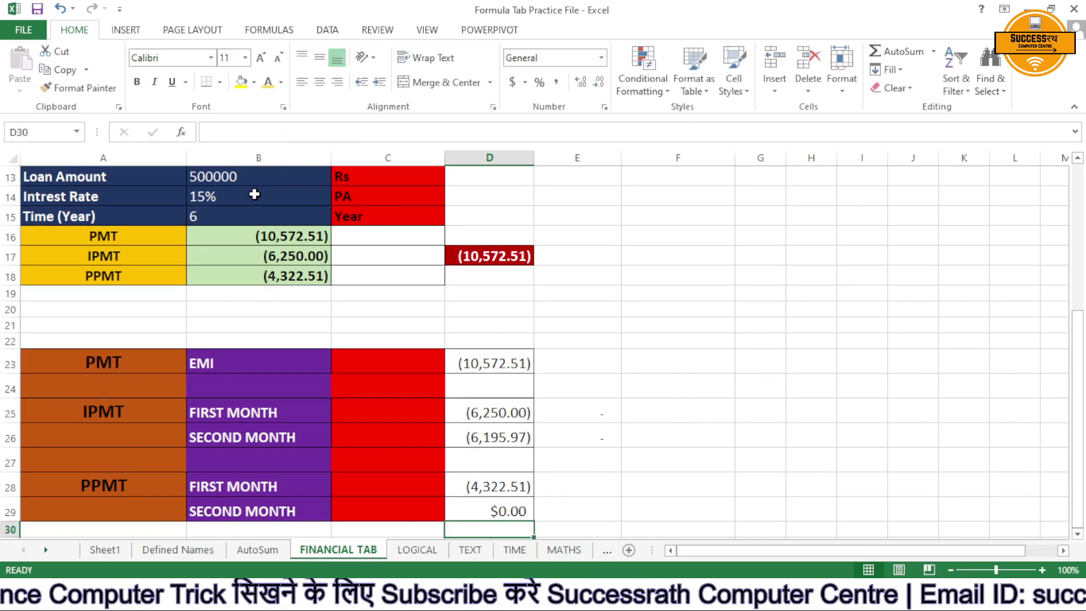
Correct the loan amount reference in D29's PPMT formula to B13.
{"action": "left_click", "coordinate": [467, 514]}
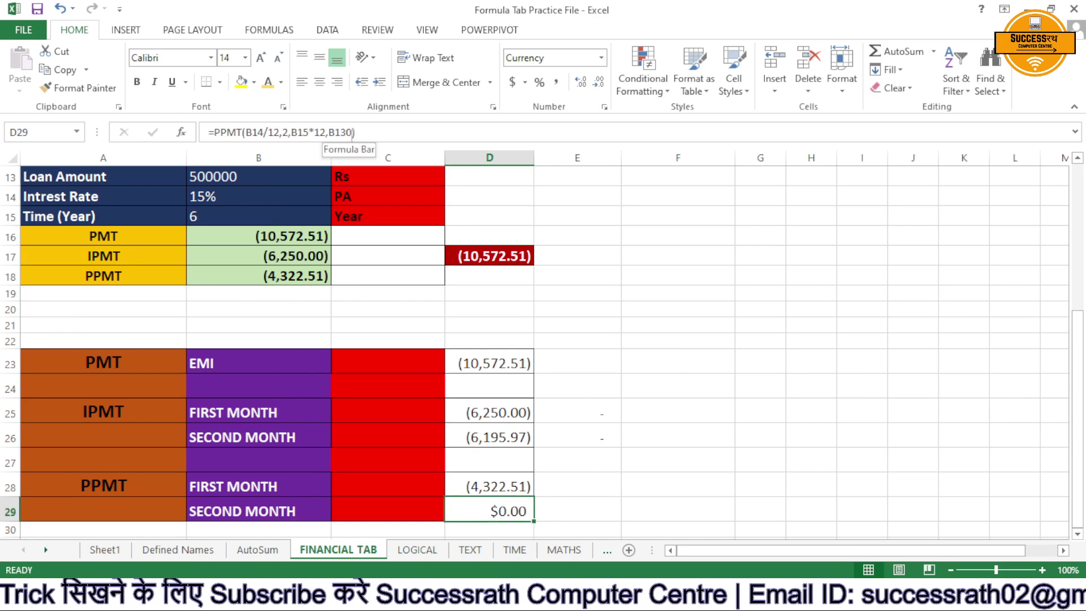
{"action": "left_click", "coordinate": [349, 132]}
{"action": "key", "text": "BackSpace"}
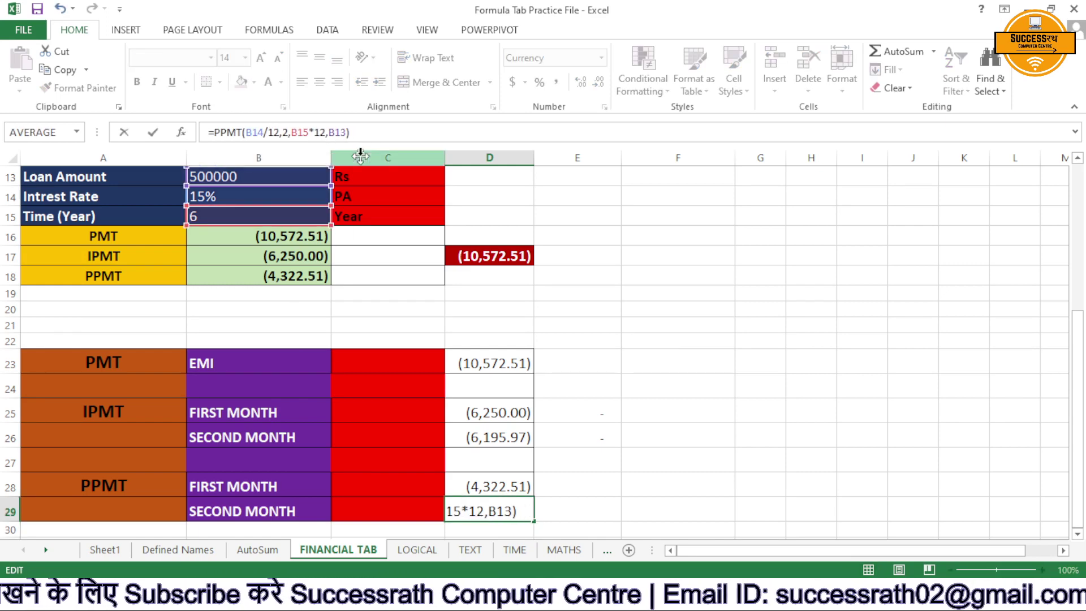
{"action": "key", "text": "Return"}
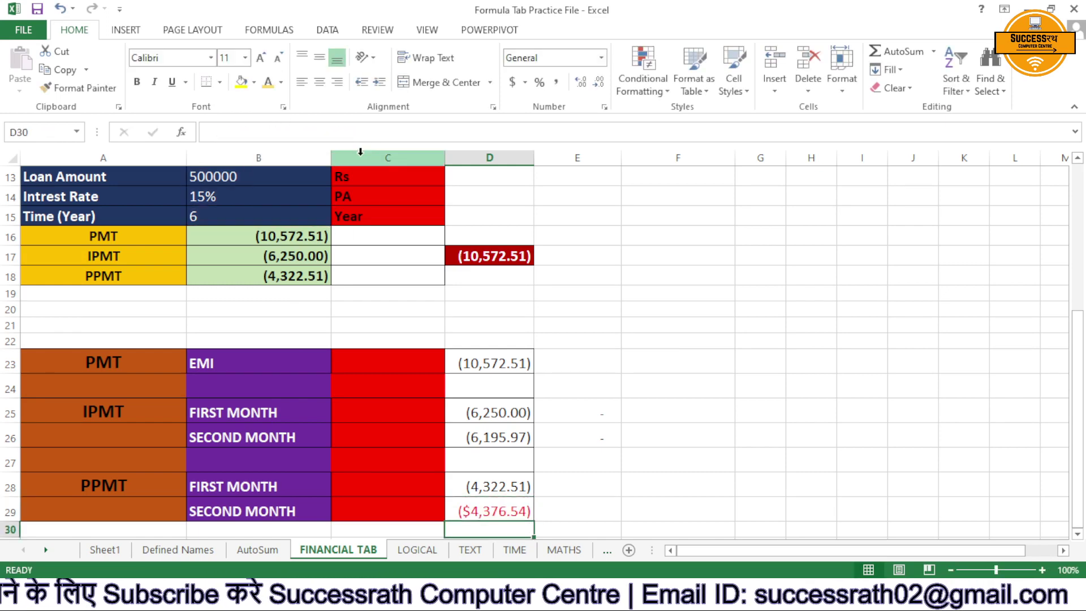
Apply the comma number format to the second month's PPMT result in D29.
{"action": "left_click", "coordinate": [496, 511]}
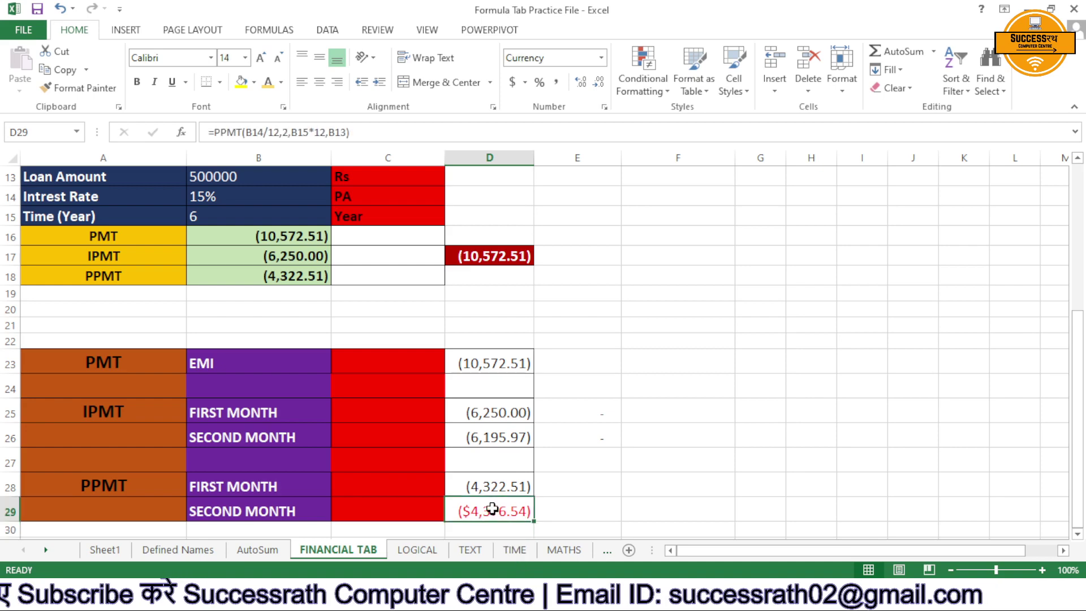
{"action": "left_click", "coordinate": [557, 84]}
{"action": "left_click", "coordinate": [635, 344]}
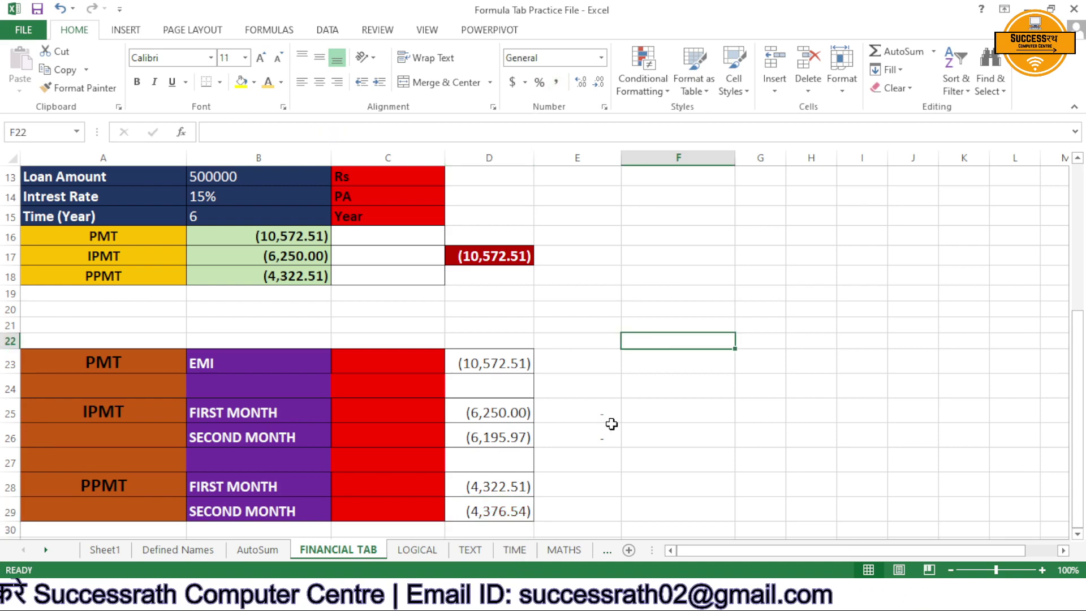
Start a new SUM formula in E26, beside the second month's IPMT result, replacing the existing one.
{"action": "scroll", "coordinate": [611, 424], "scroll_direction": "up", "scroll_amount": 1}
{"action": "scroll", "coordinate": [611, 424], "scroll_direction": "down", "scroll_amount": 2}
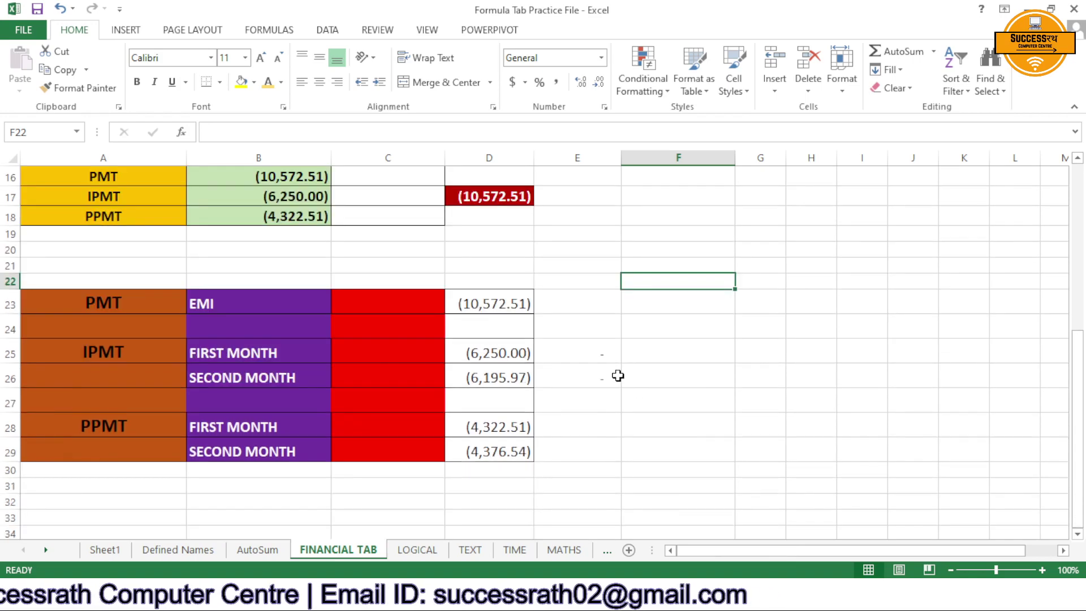
{"action": "left_click", "coordinate": [618, 376]}
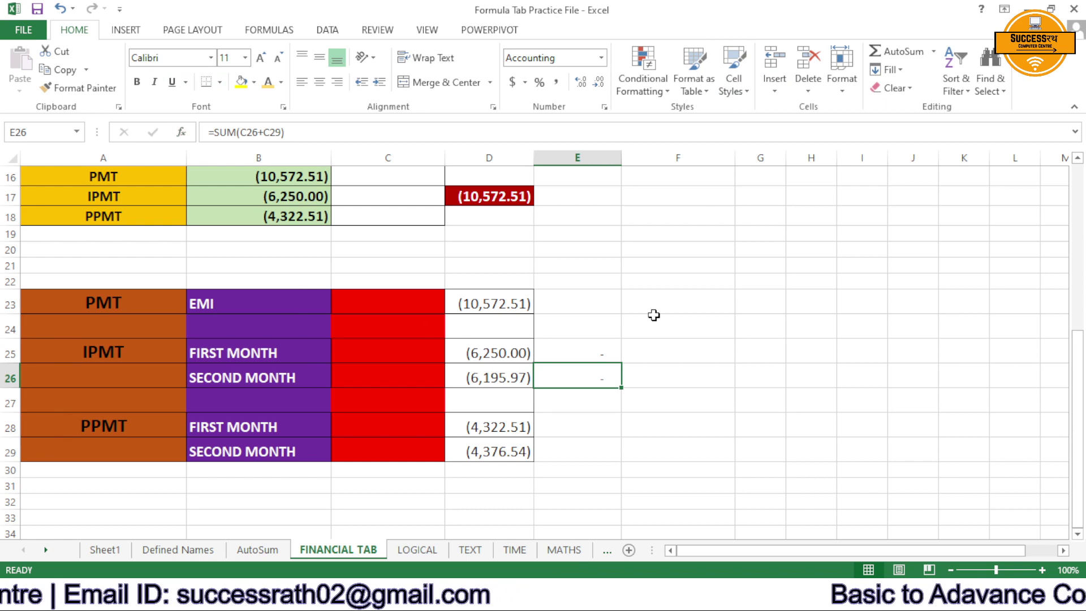
{"action": "type", "text": "=s"}
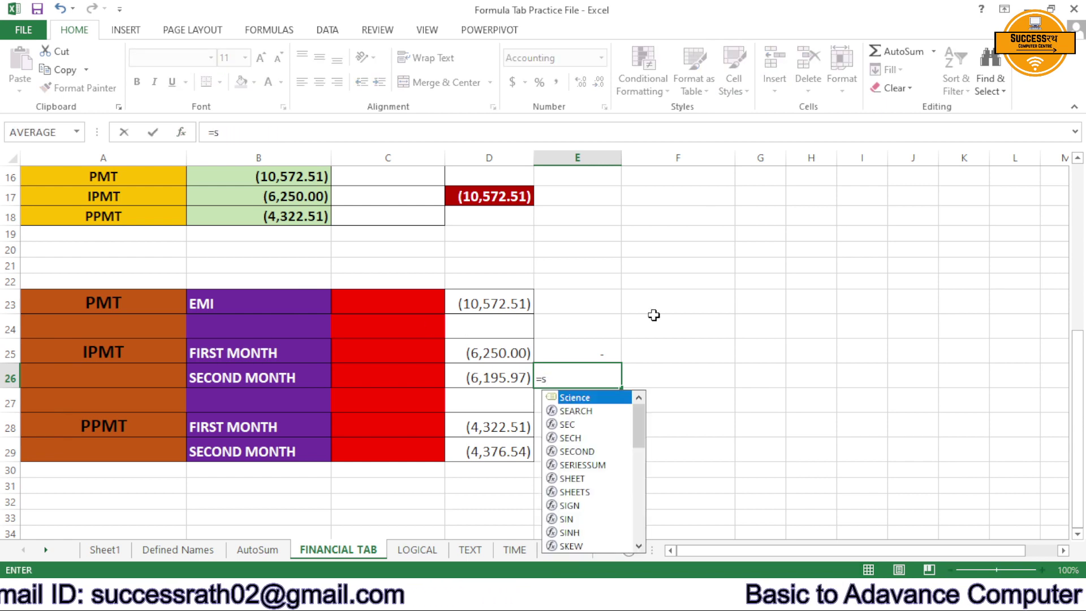
{"action": "type", "text": "um("}
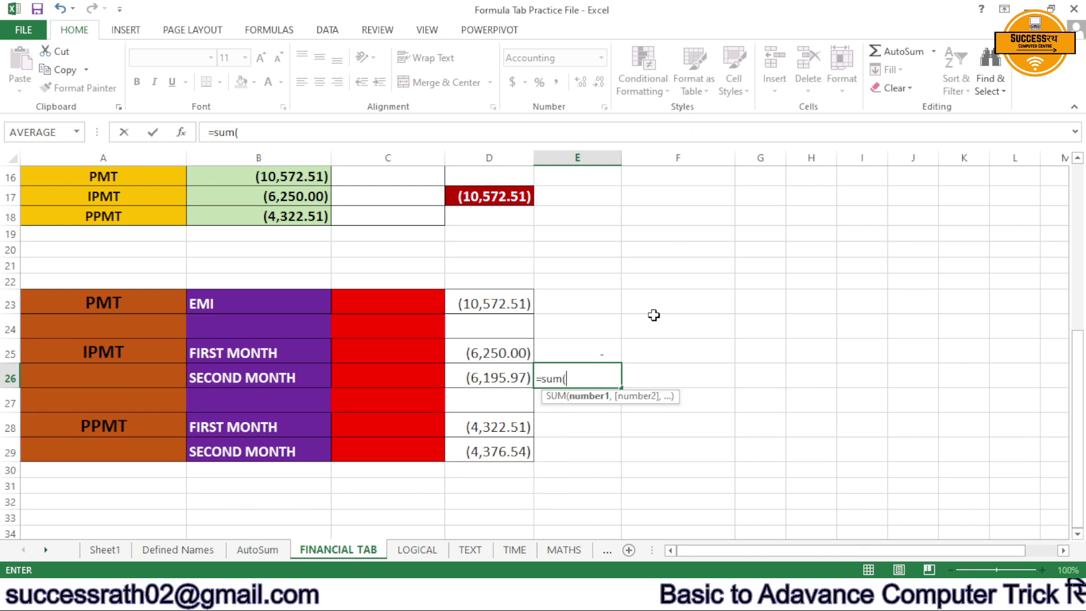
Complete the SUM formula in E26 to add the second-month interest in D26 and the second-month principal in D29.
{"action": "left_click", "coordinate": [459, 383]}
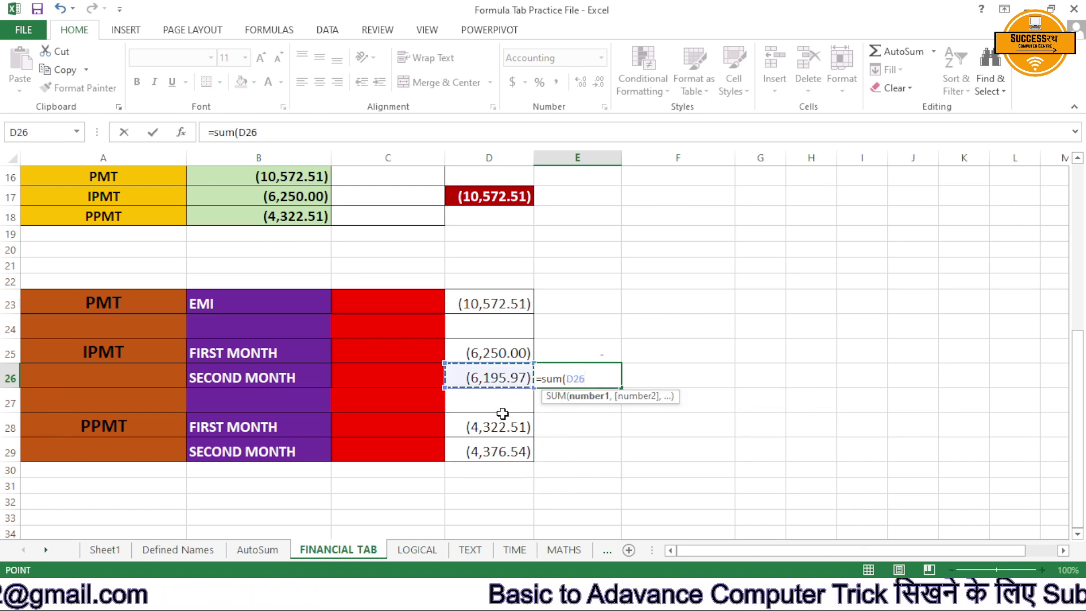
{"action": "type", "text": "+"}
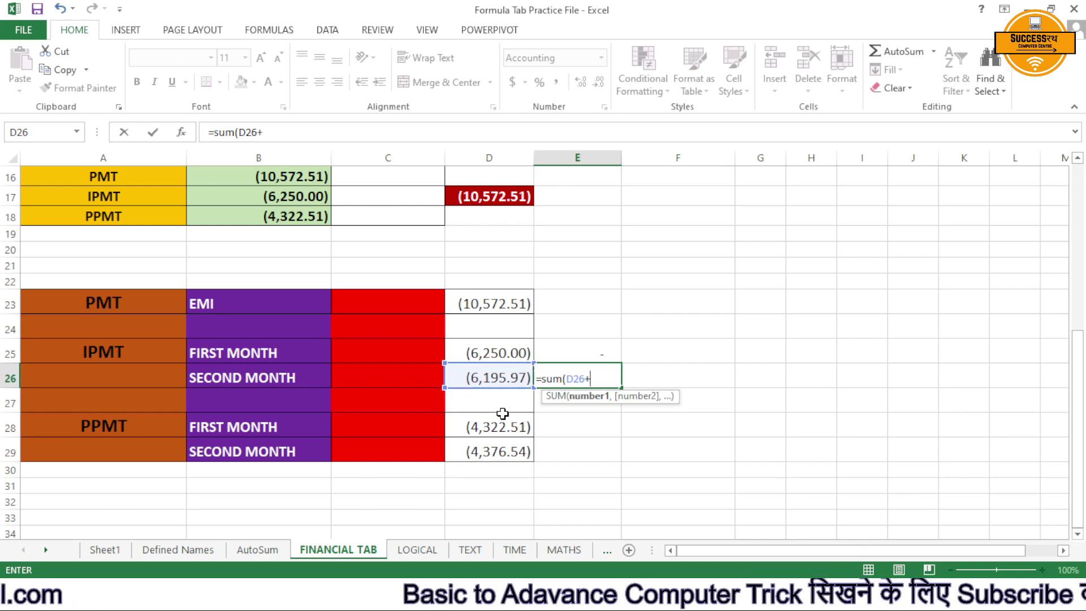
{"action": "left_click", "coordinate": [488, 451]}
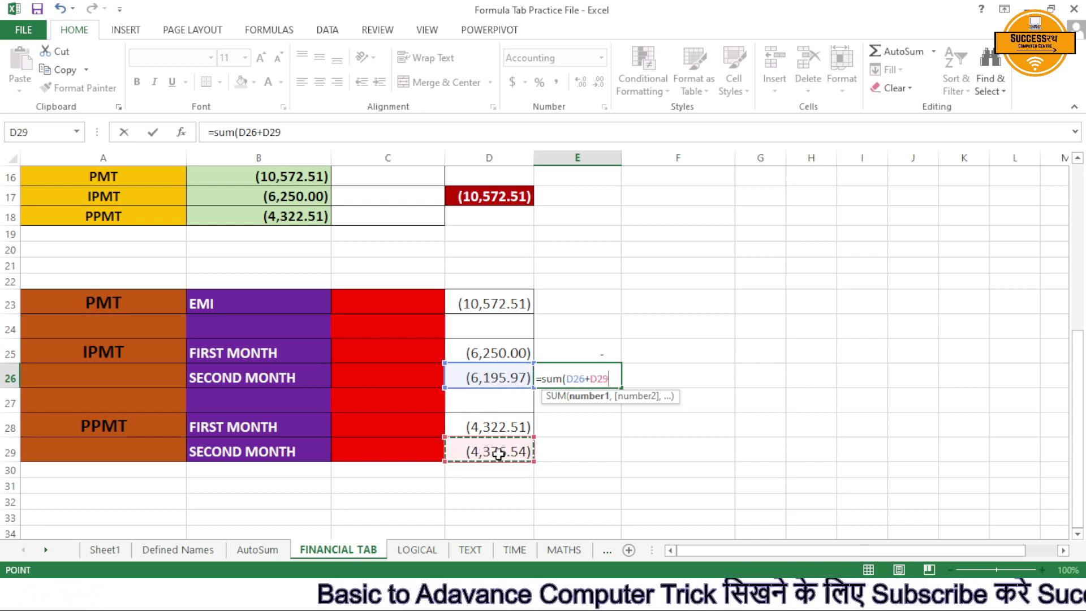
{"action": "type", "text": ")"}
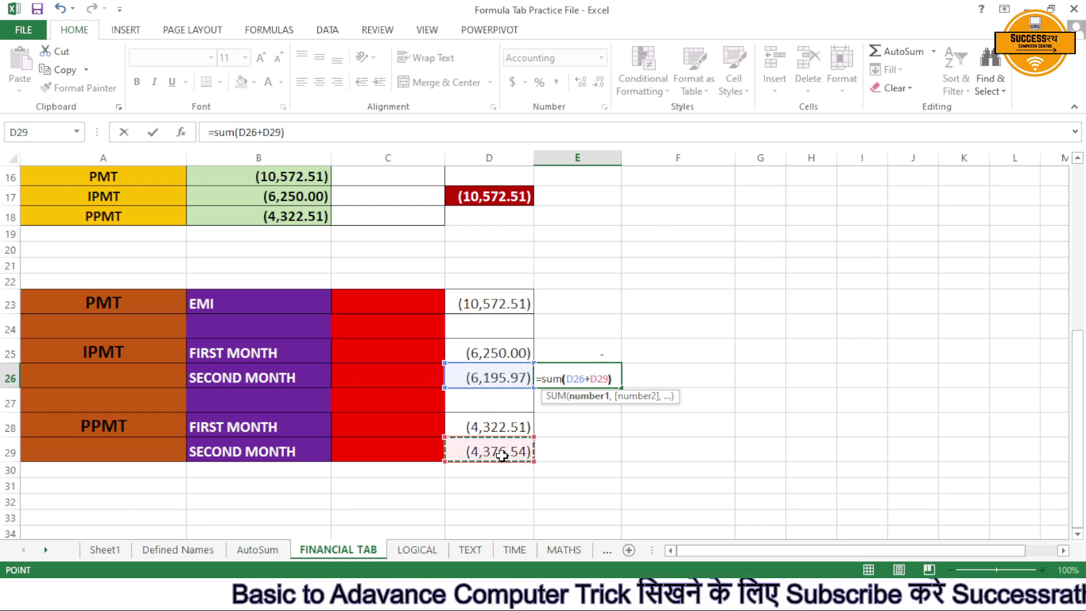
{"action": "key", "text": "Return"}
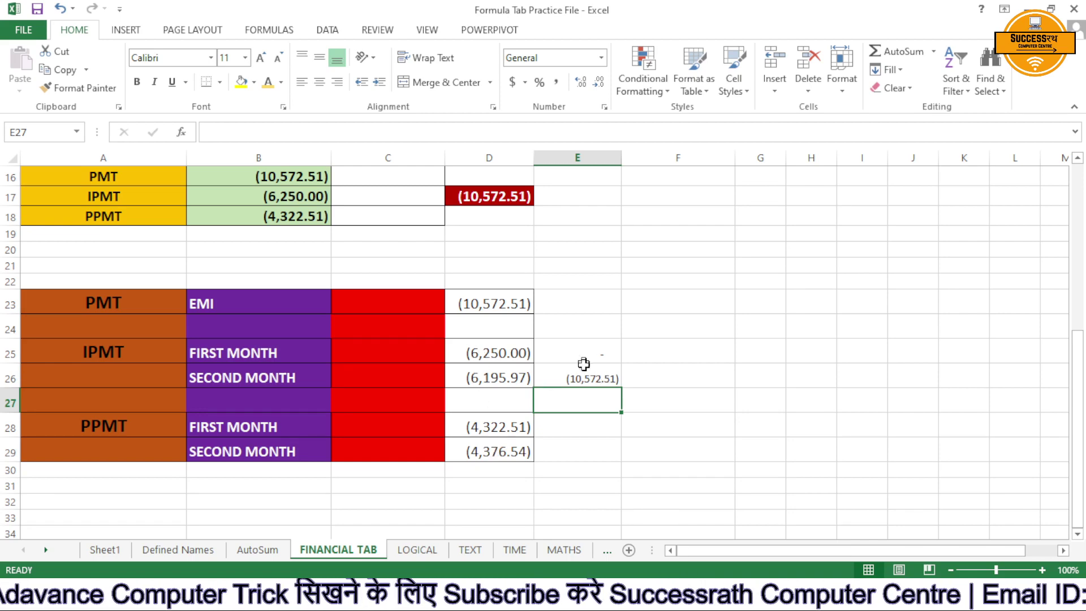
{"action": "scroll", "coordinate": [398, 335], "scroll_direction": "up", "scroll_amount": 5}
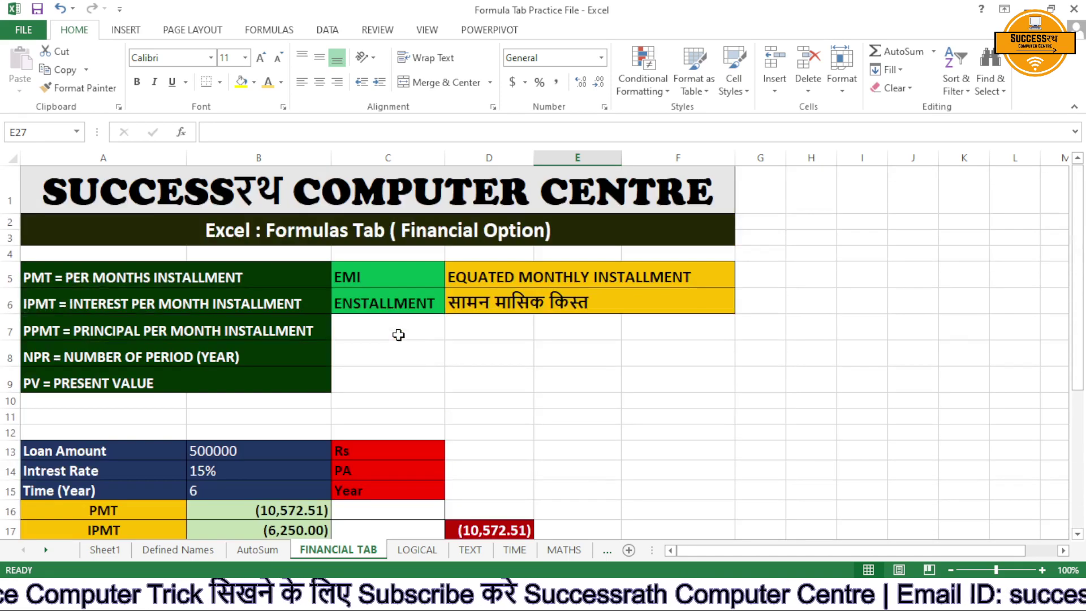
{"action": "scroll", "coordinate": [396, 323], "scroll_direction": "down", "scroll_amount": 3}
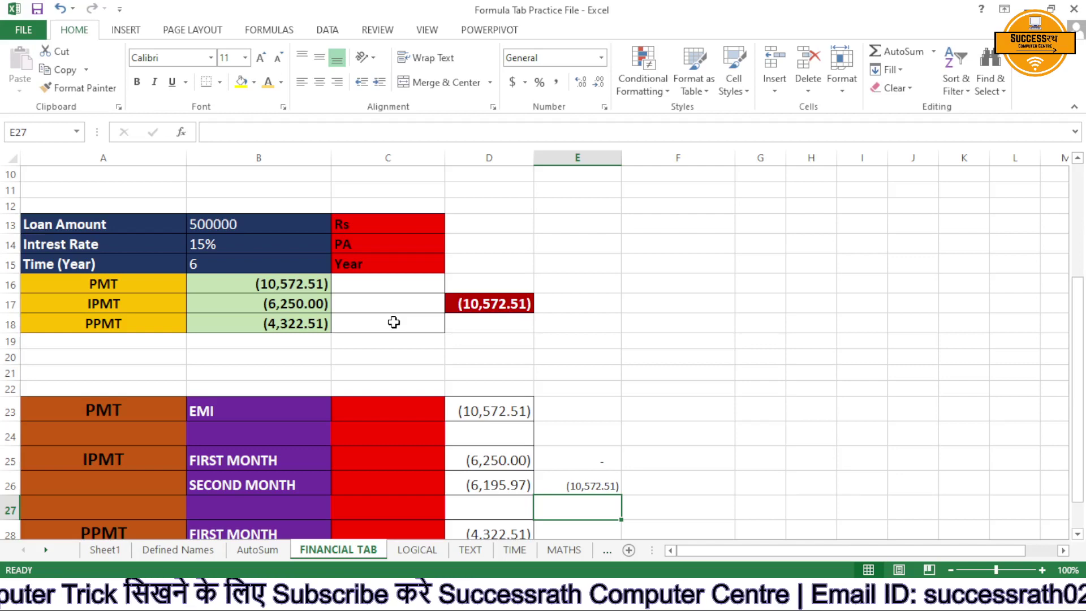
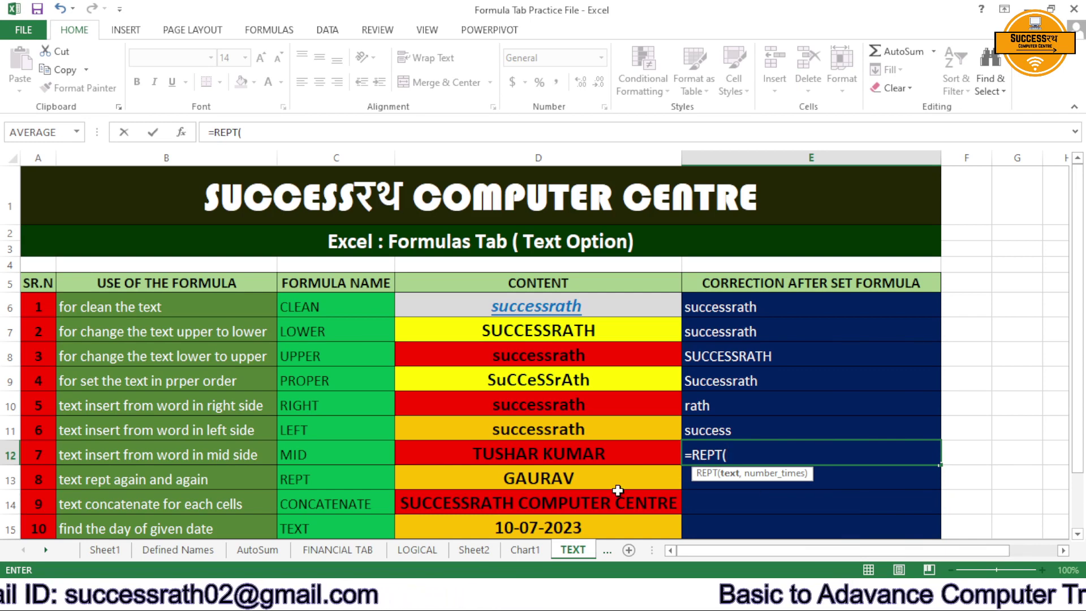
Clear the misplaced REPT formula from cell E12 in the MID row.
{"action": "key", "text": "ctrl+z"}
{"action": "key", "text": "ctrl+z"}
{"action": "left_click", "coordinate": [845, 478]}
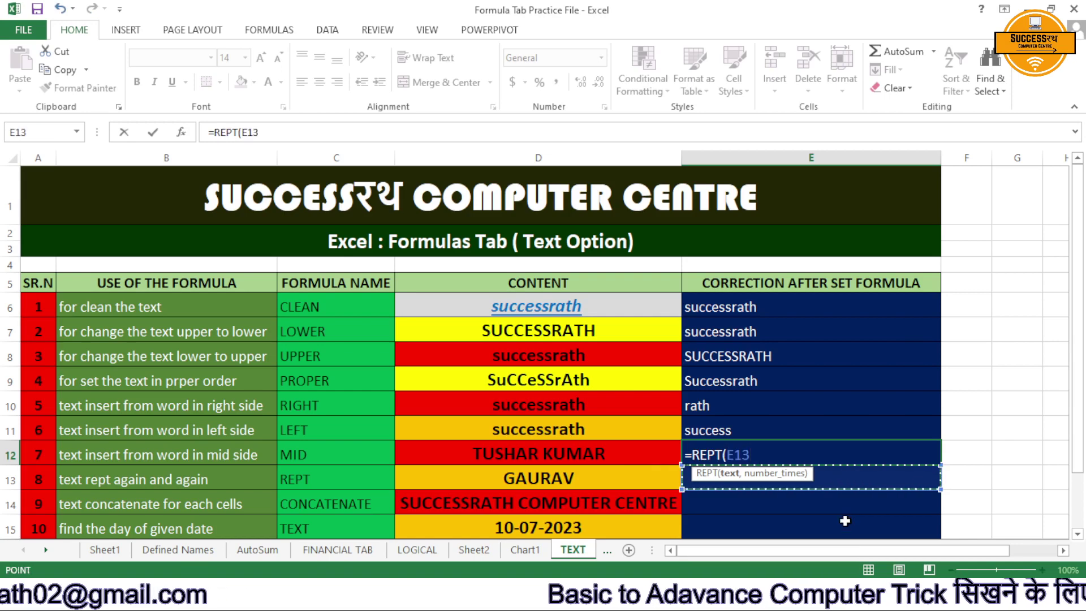
{"action": "key", "text": "BackSpace"}
{"action": "key", "text": "BackSpace"}
{"action": "key", "text": "BackSpace"}
{"action": "key", "text": "BackSpace"}
{"action": "key", "text": "BackSpace"}
{"action": "key", "text": "BackSpace"}
{"action": "key", "text": "BackSpace"}
{"action": "key", "text": "BackSpace"}
{"action": "key", "text": "BackSpace"}
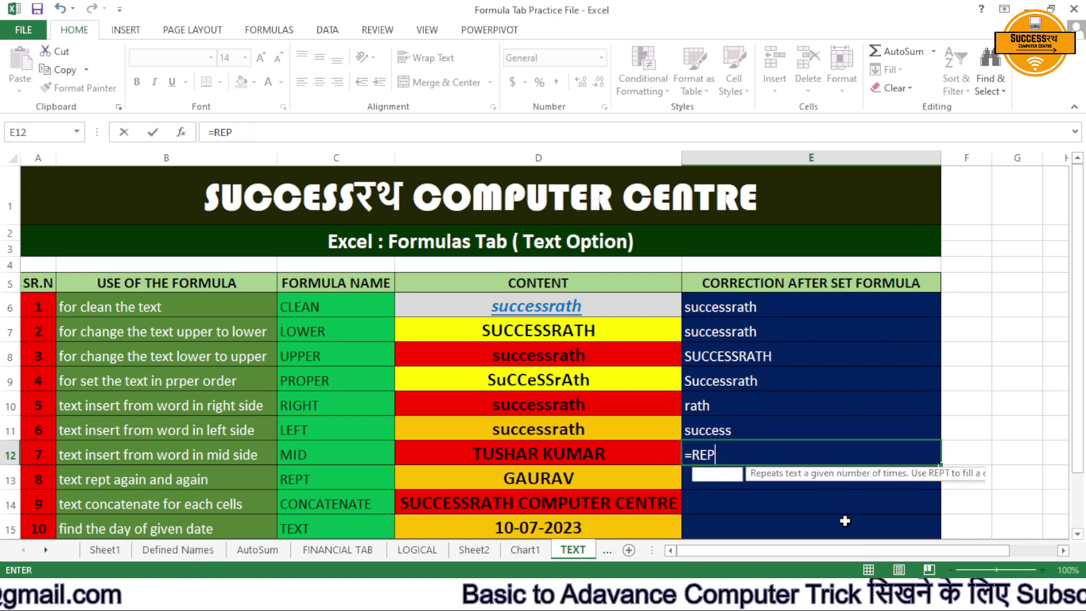
{"action": "key", "text": "Return"}
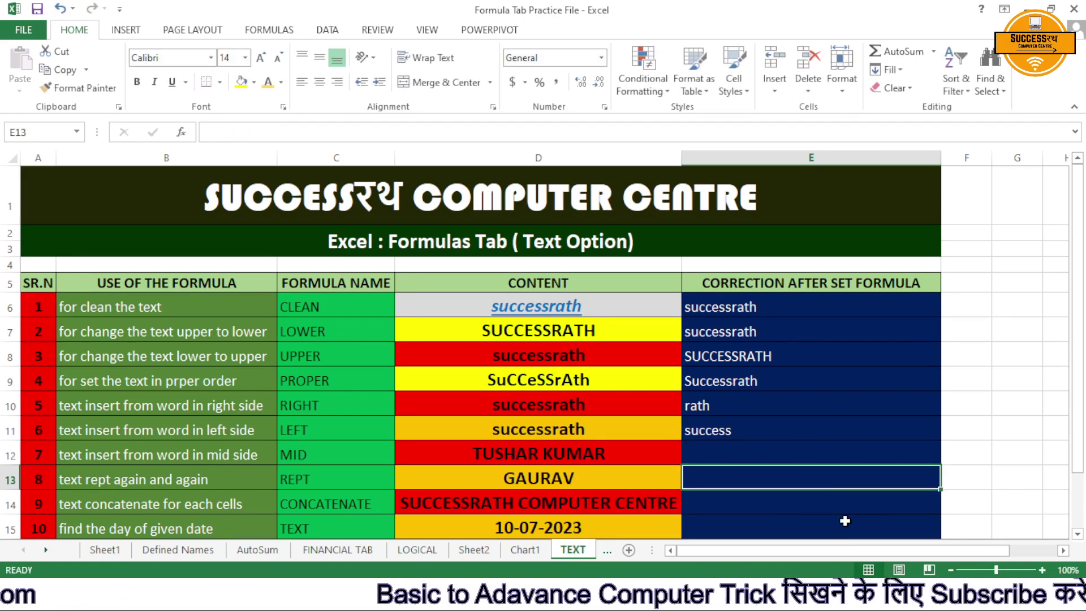
{"action": "key", "text": "ctrl+z"}
{"action": "key", "text": "ctrl+z"}
{"action": "key", "text": "ctrl+z"}
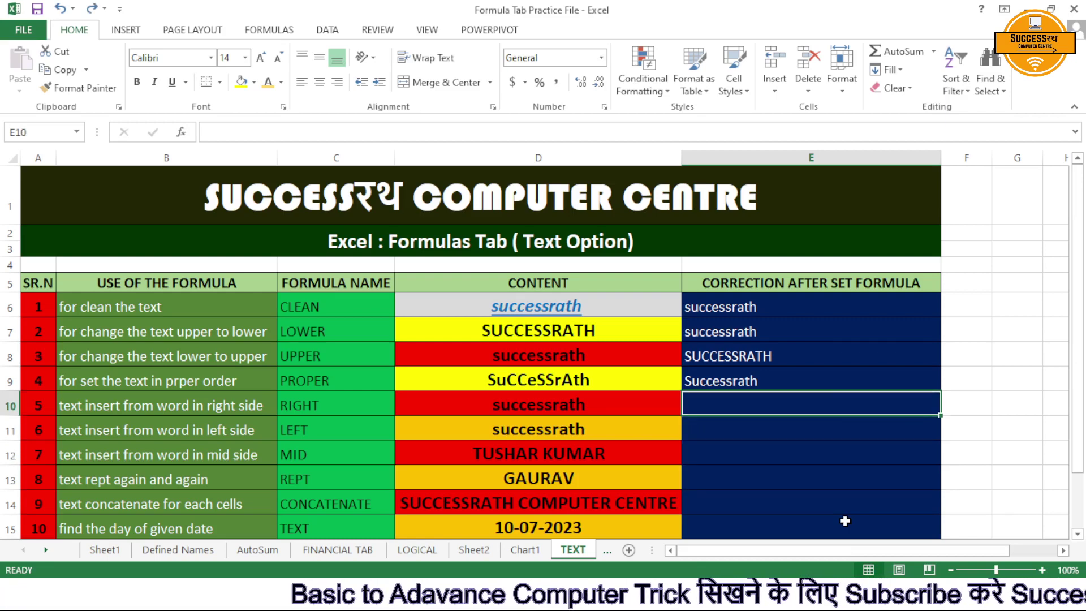
{"action": "key", "text": "ctrl+y"}
{"action": "key", "text": "ctrl+y"}
{"action": "key", "text": "ctrl+y"}
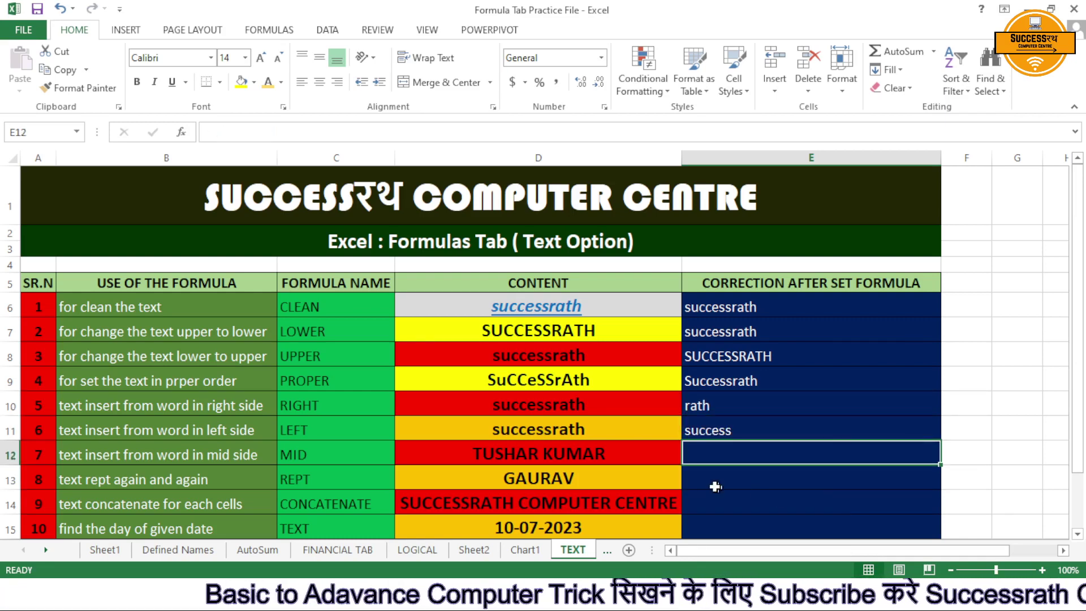
Try to enter a REPT formula in E13 with D13 as its only argument.
{"action": "left_click", "coordinate": [710, 485]}
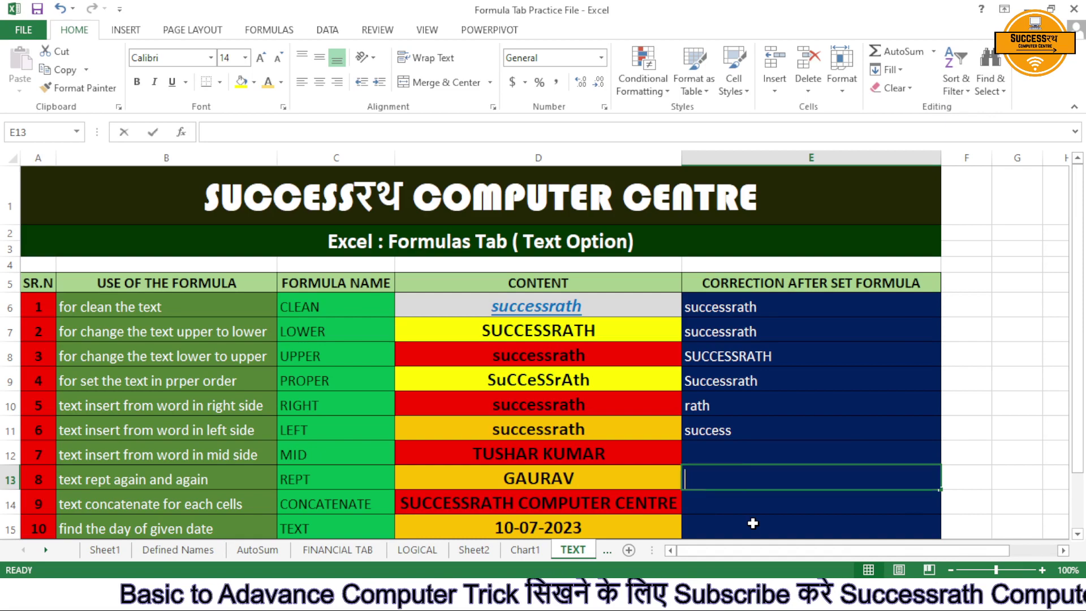
{"action": "type", "text": "=rep"}
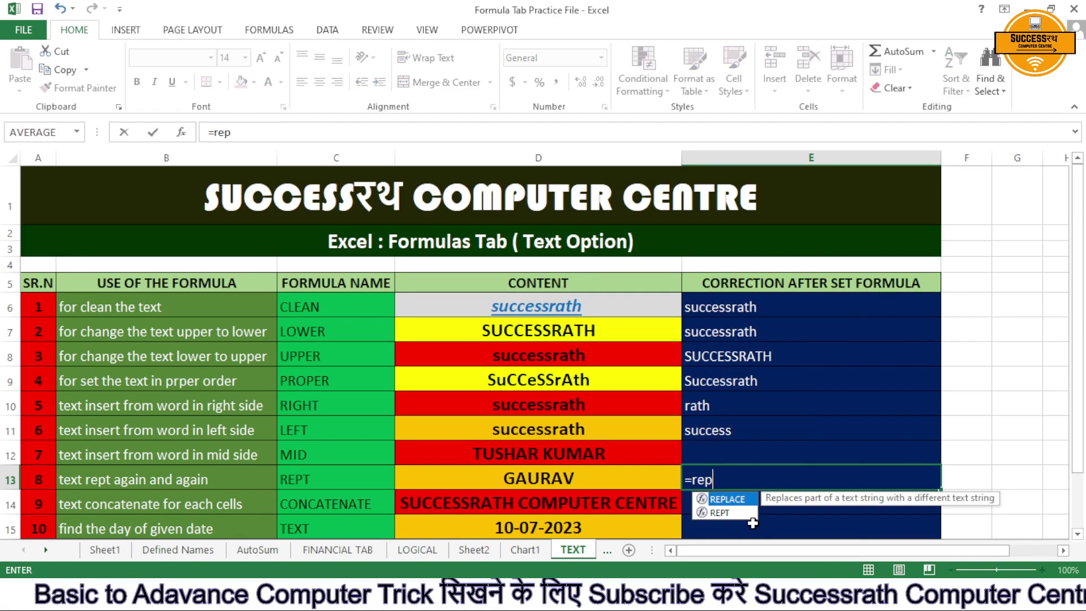
{"action": "key", "text": "Down"}
{"action": "key", "text": "Tab"}
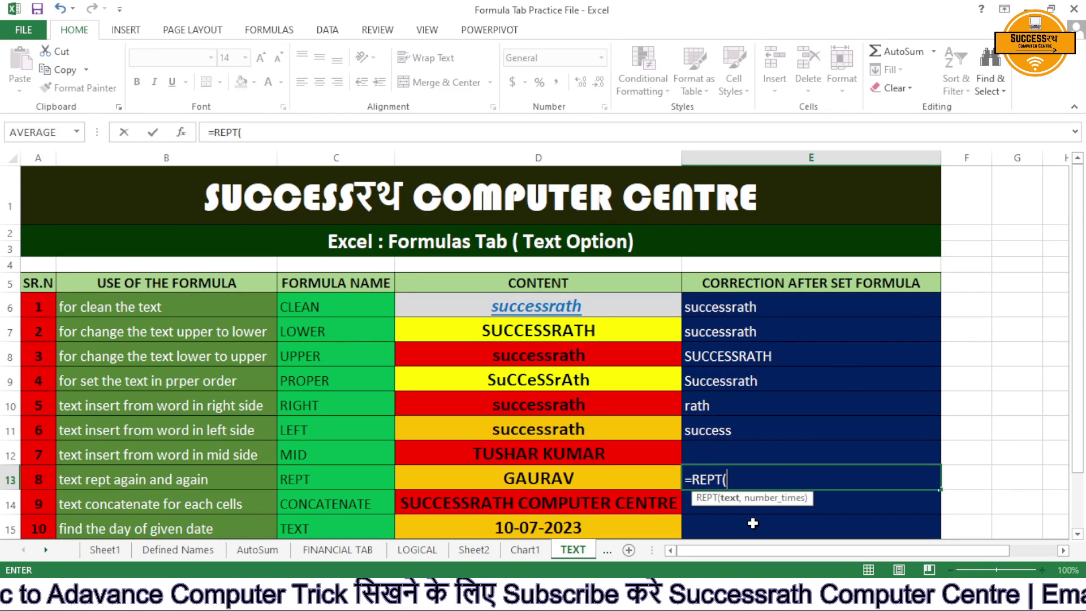
{"action": "left_click", "coordinate": [575, 475]}
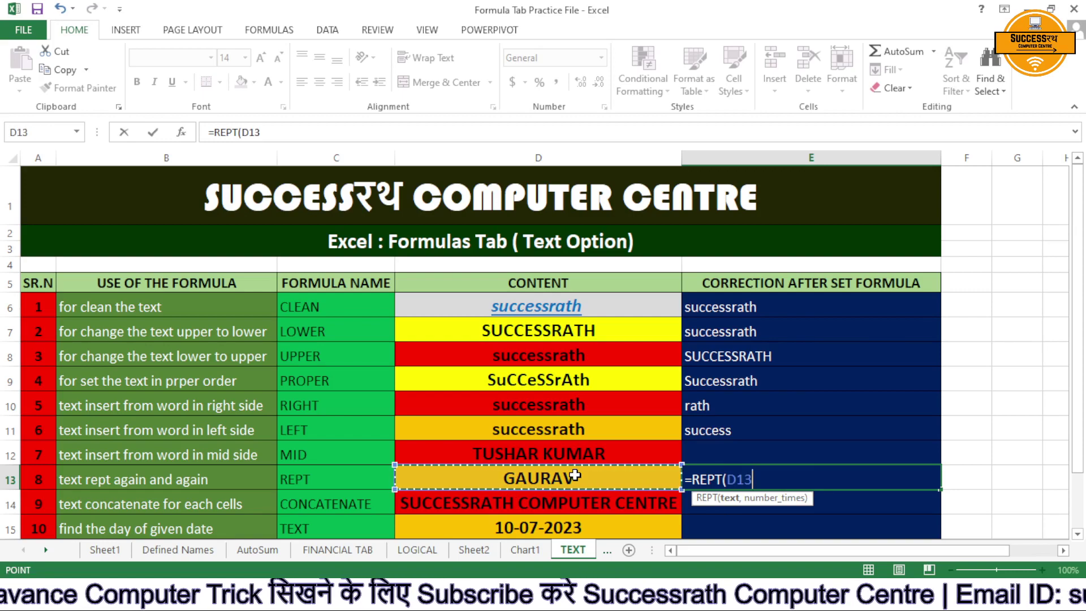
{"action": "type", "text": ")"}
{"action": "key", "text": "Return"}
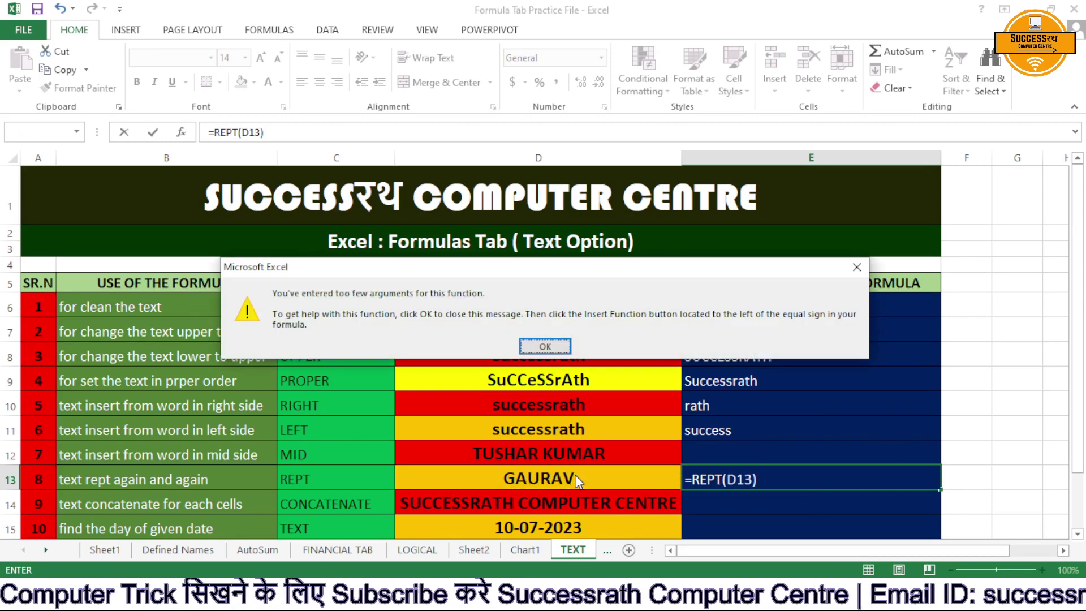
{"action": "key", "text": "Return"}
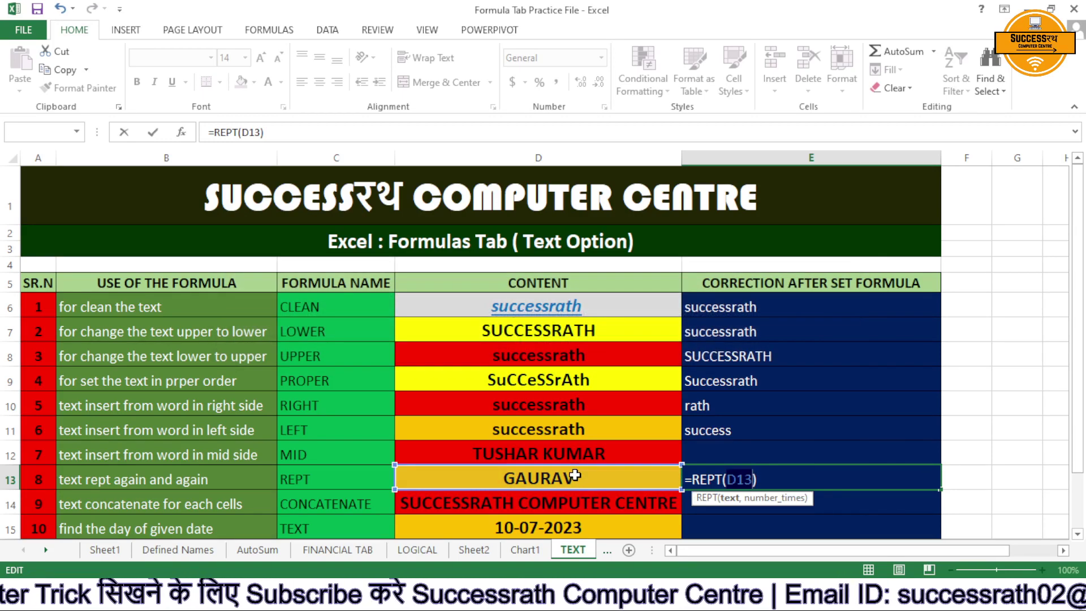
Correct the formula in E13 to =REPT(D13,3) so that the text in D13 is repeated 3 times.
{"action": "key", "text": "End"}
{"action": "type", "text": ",3"}
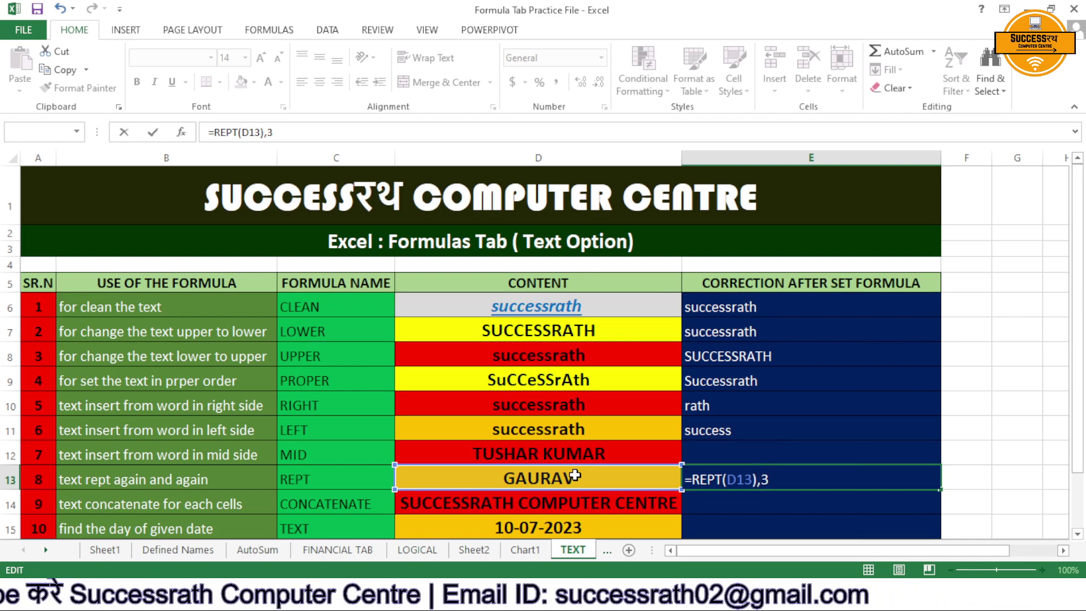
{"action": "key", "text": "Left"}
{"action": "key", "text": "Left"}
{"action": "key", "text": "BackSpace"}
{"action": "key", "text": "Right"}
{"action": "key", "text": "Right"}
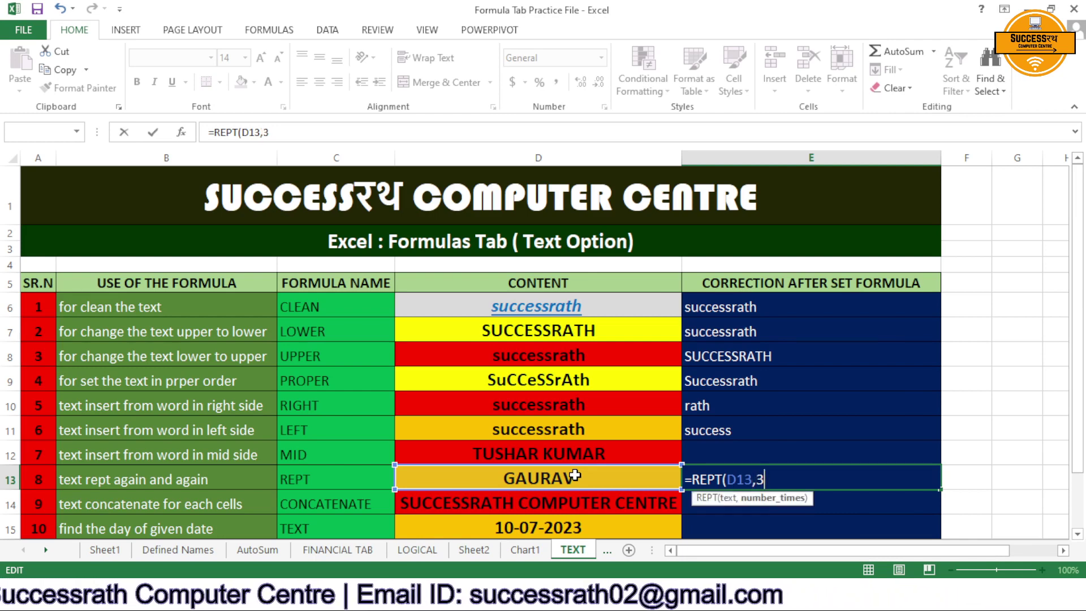
{"action": "type", "text": ")"}
{"action": "key", "text": "Return"}
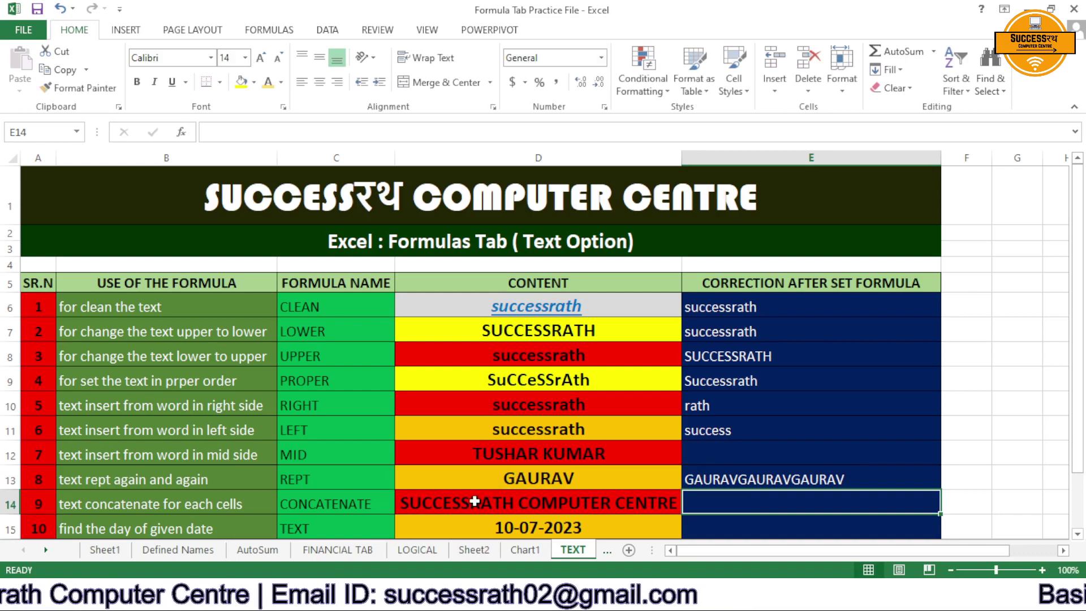
Examine the CONCATENATE formula in cell E19 below the table.
{"action": "scroll", "coordinate": [702, 484], "scroll_direction": "down", "scroll_amount": 2}
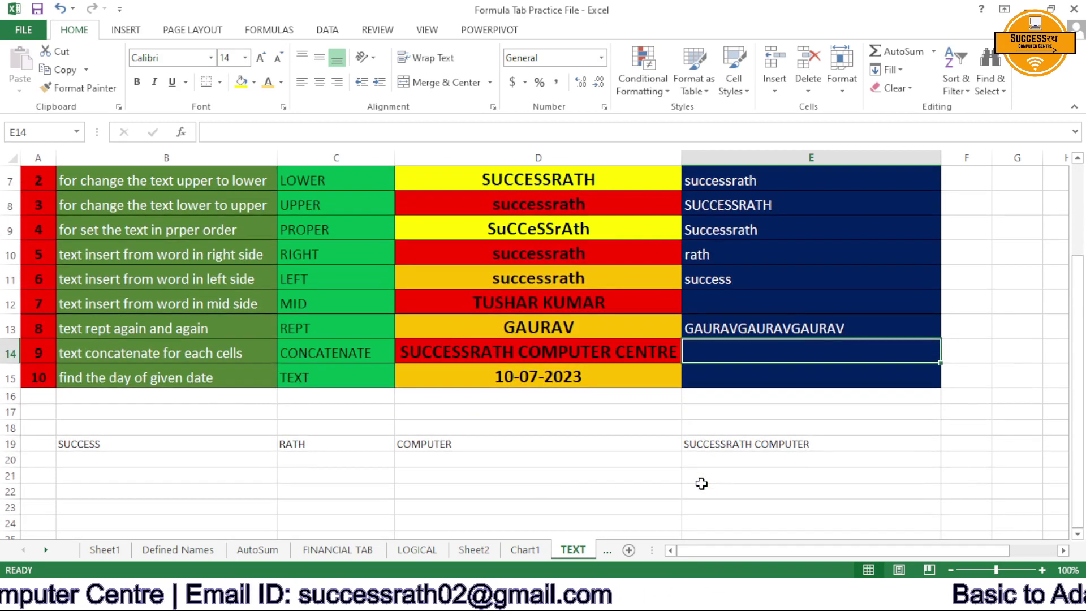
{"action": "left_click", "coordinate": [763, 383]}
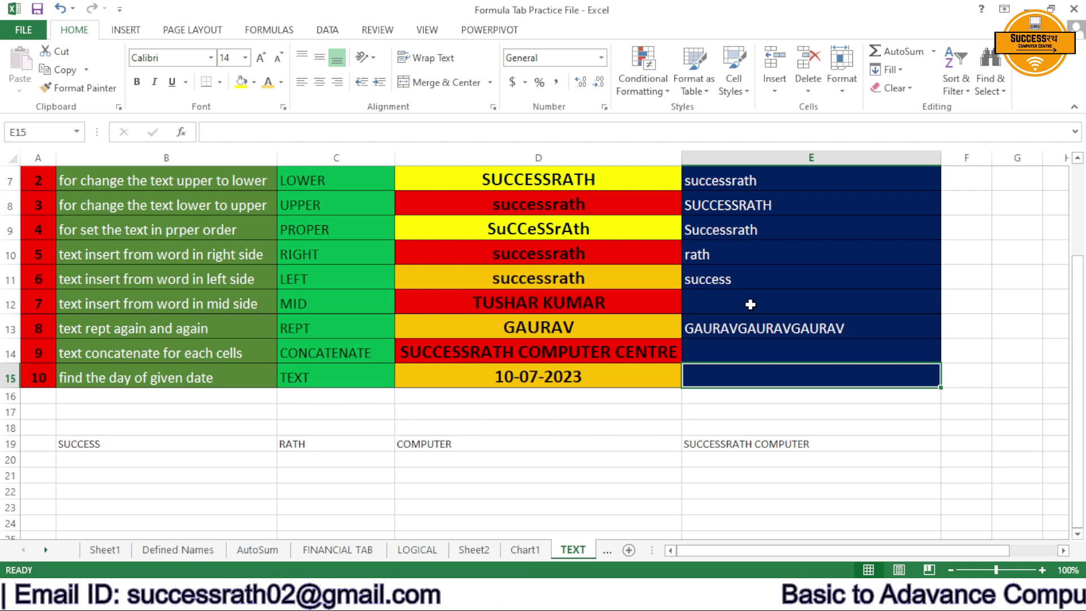
{"action": "left_click", "coordinate": [731, 449]}
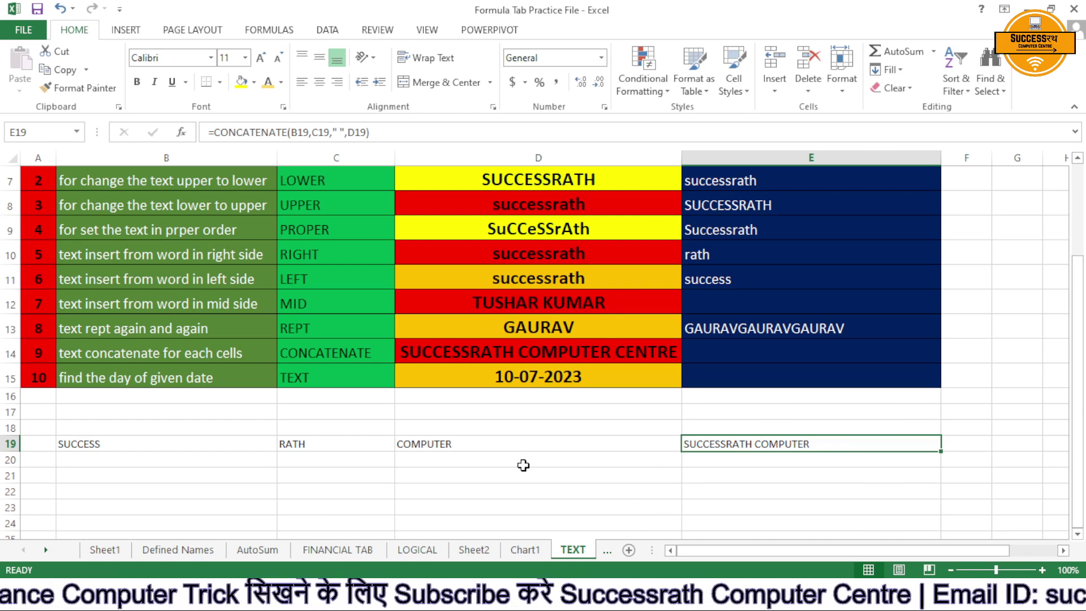
Start a TEXT formula in E15 with the date in D15 as its value argument.
{"action": "left_click", "coordinate": [747, 371]}
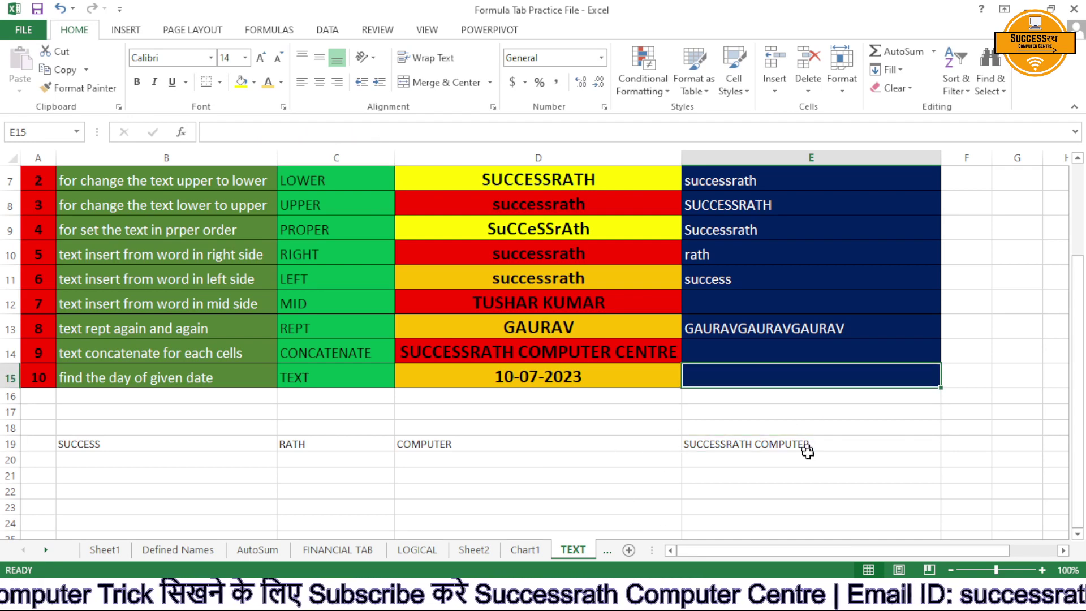
{"action": "type", "text": "="}
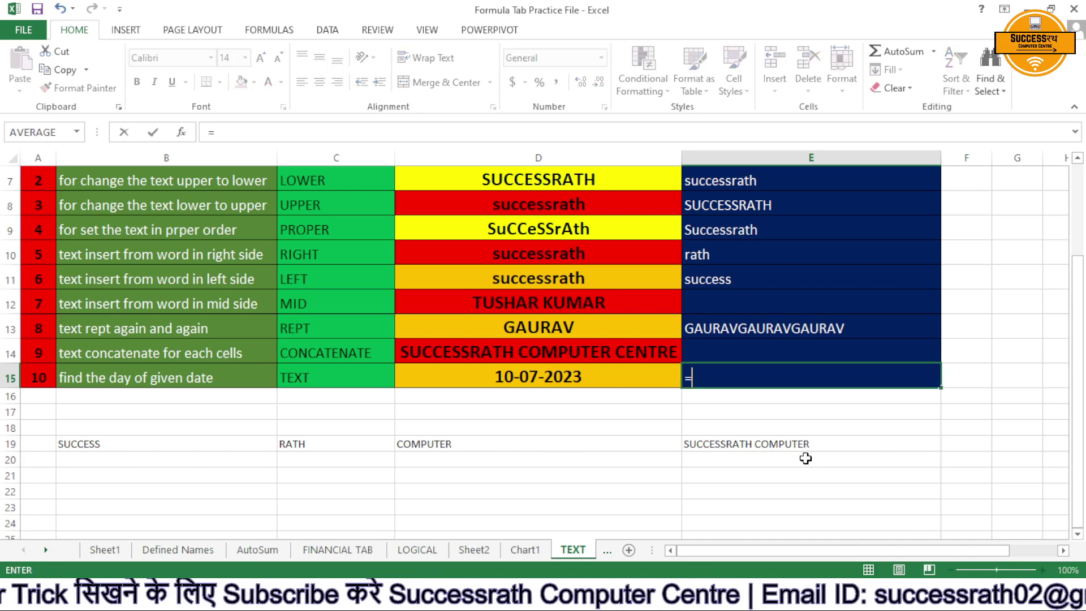
{"action": "type", "text": "tex"}
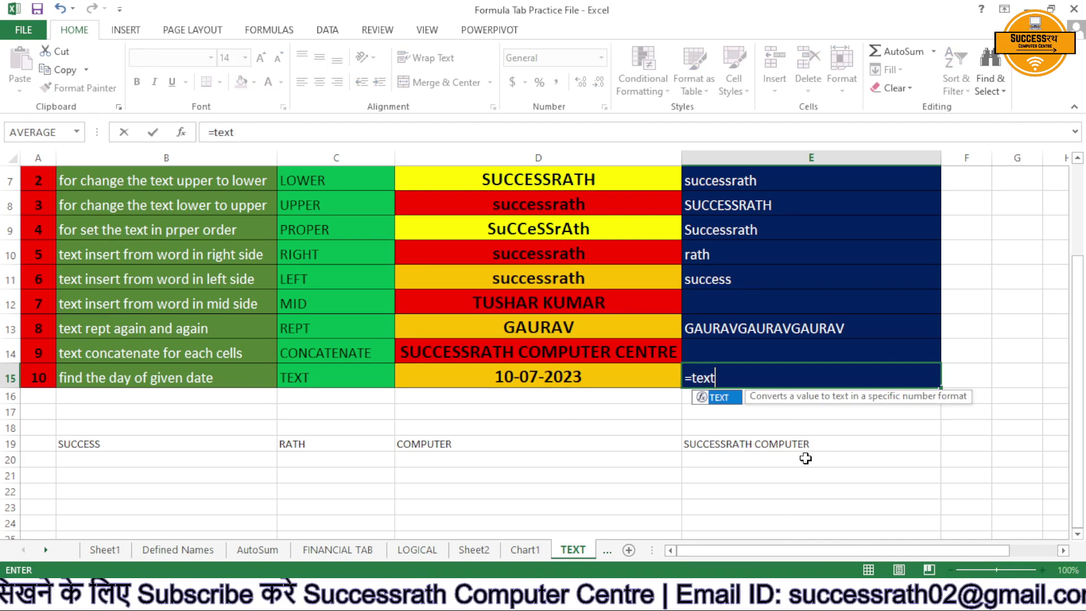
{"action": "type", "text": "t"}
{"action": "key", "text": "Tab"}
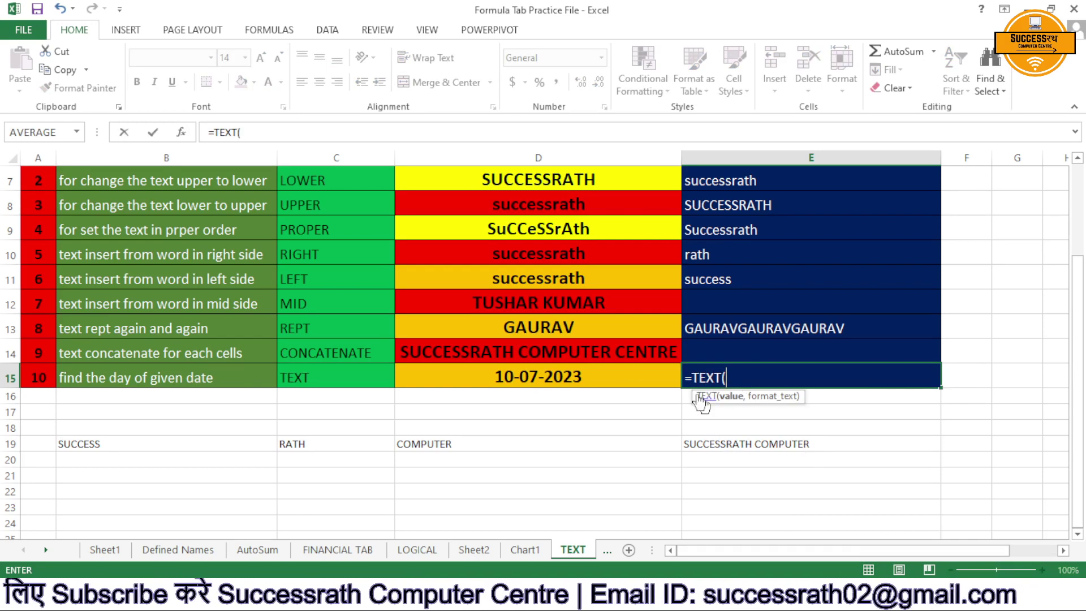
{"action": "left_click", "coordinate": [582, 374]}
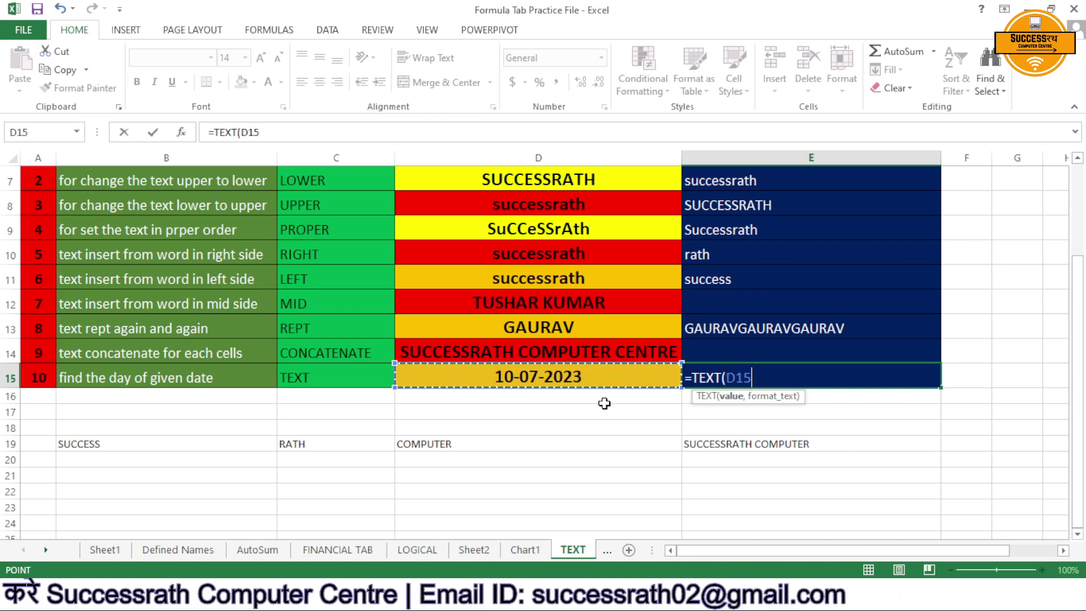
{"action": "type", "text": ","}
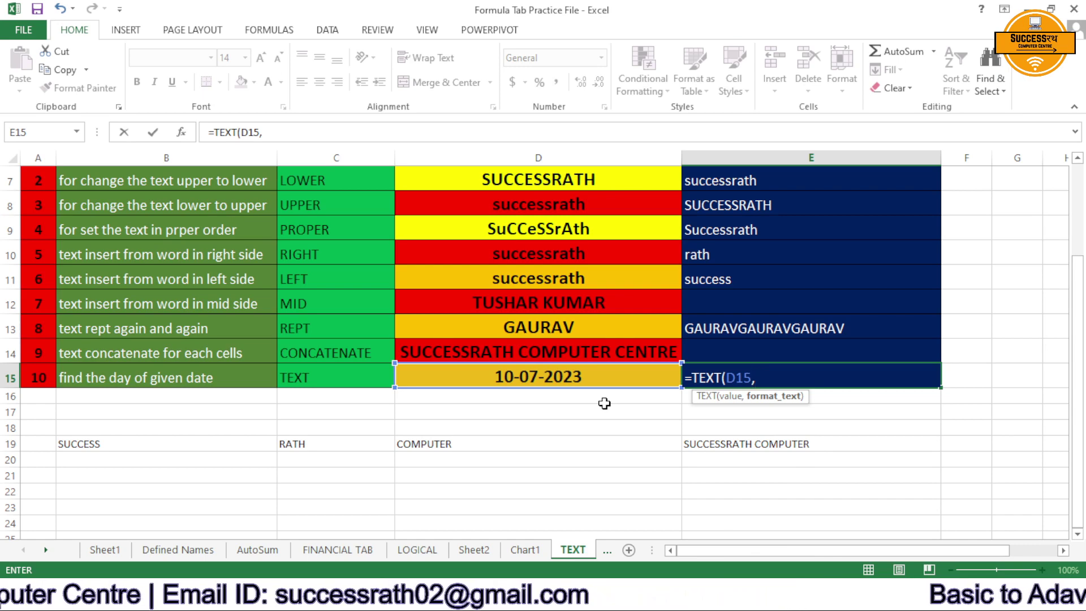
Try to enter the TEXT formula in E15 with D15 as its only argument.
{"action": "key", "text": "BackSpace"}
{"action": "type", "text": ")"}
{"action": "key", "text": "Return"}
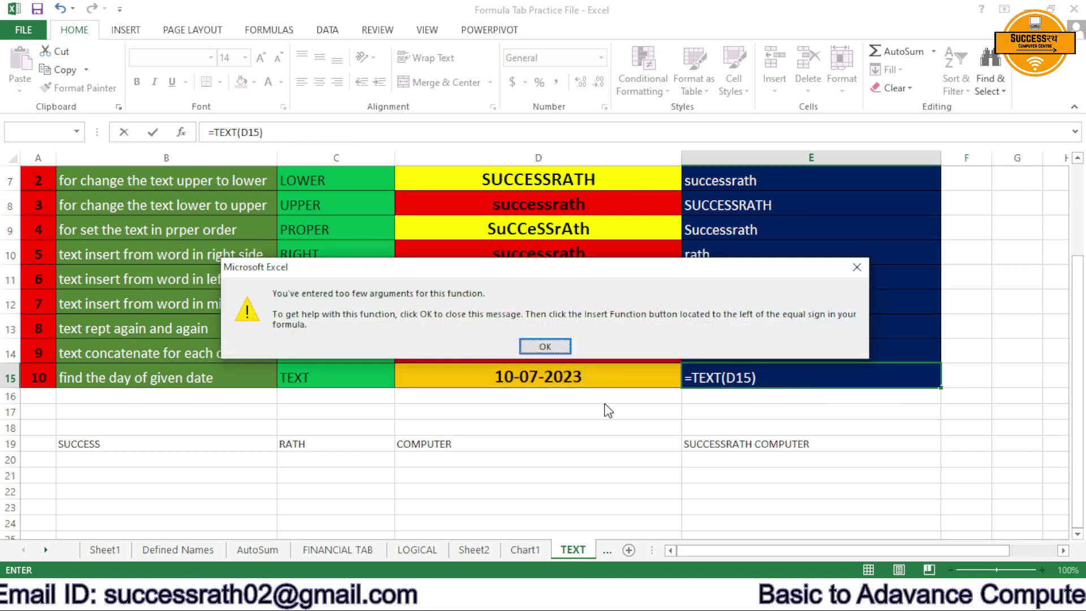
{"action": "key", "text": "Return"}
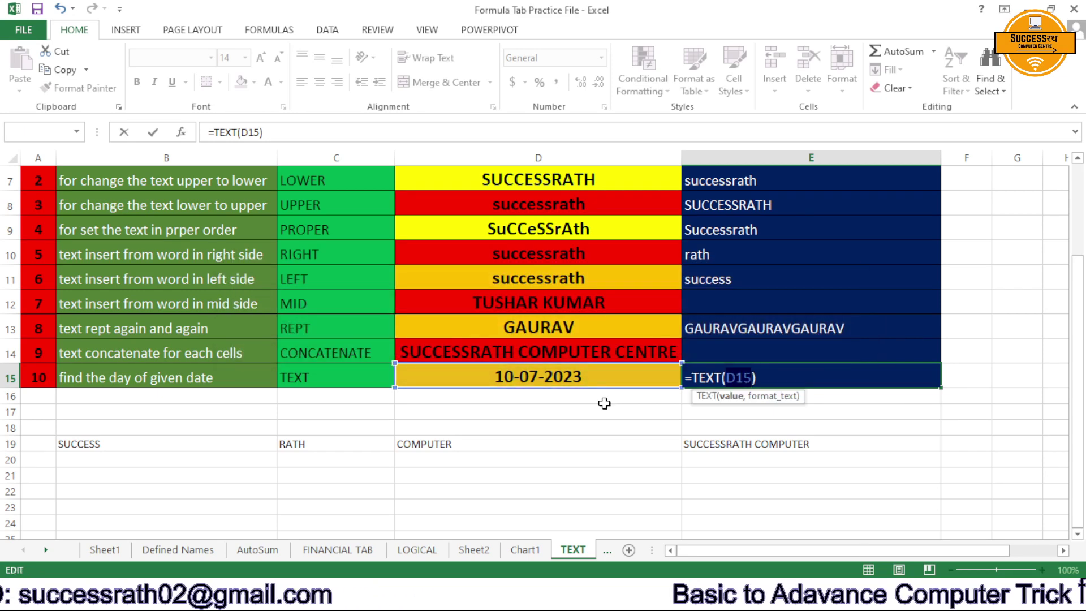
Reselect D15 as the TEXT value in E15 and try to enter the formula with an unquoted DDD as the format argument.
{"action": "key", "text": "BackSpace"}
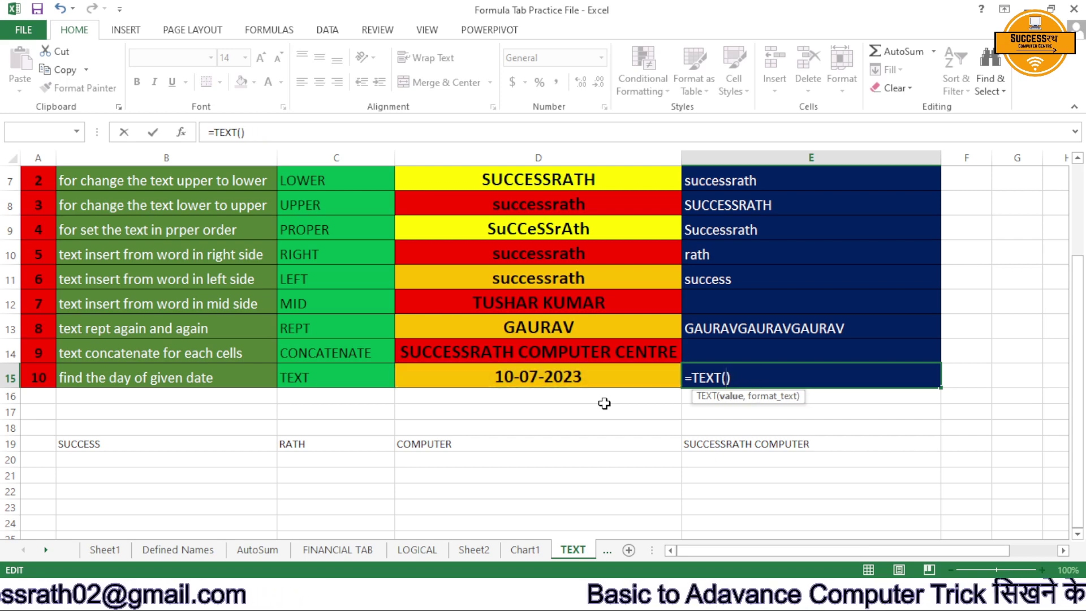
{"action": "left_click", "coordinate": [600, 378]}
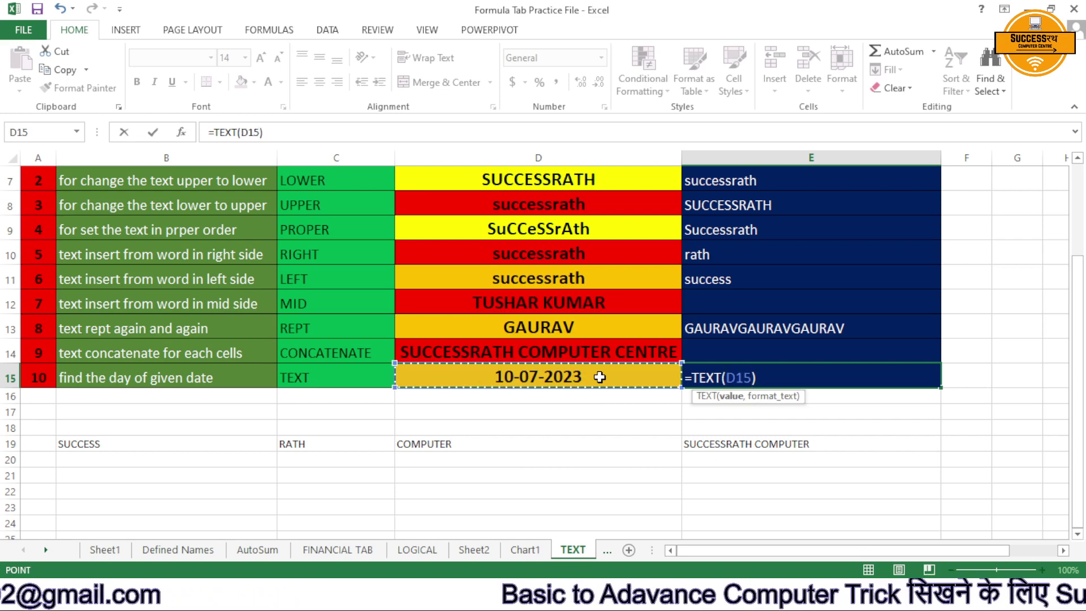
{"action": "type", "text": ","}
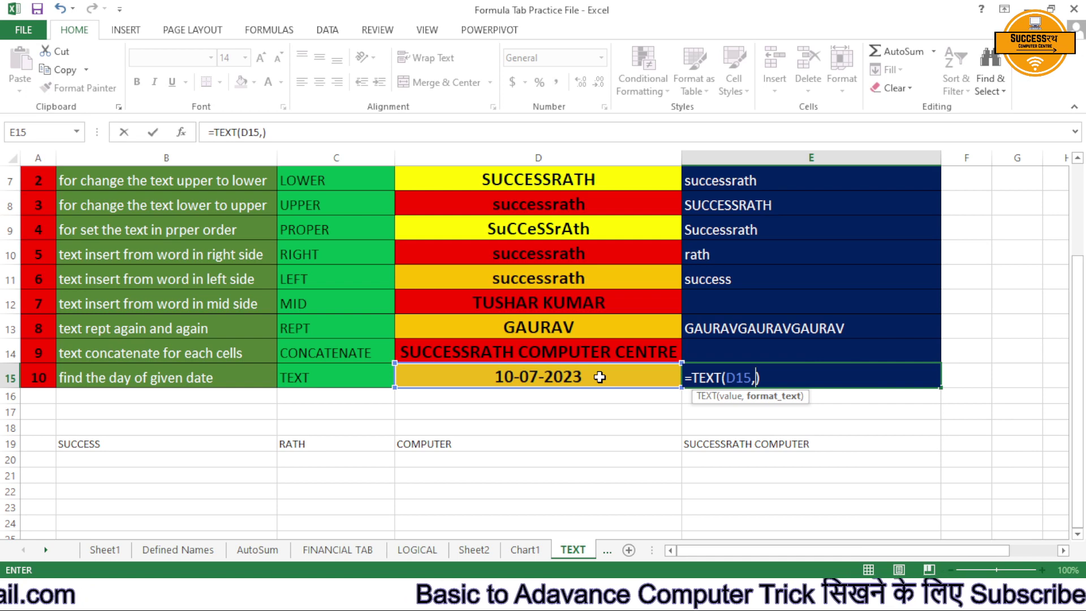
{"action": "type", "text": "da"}
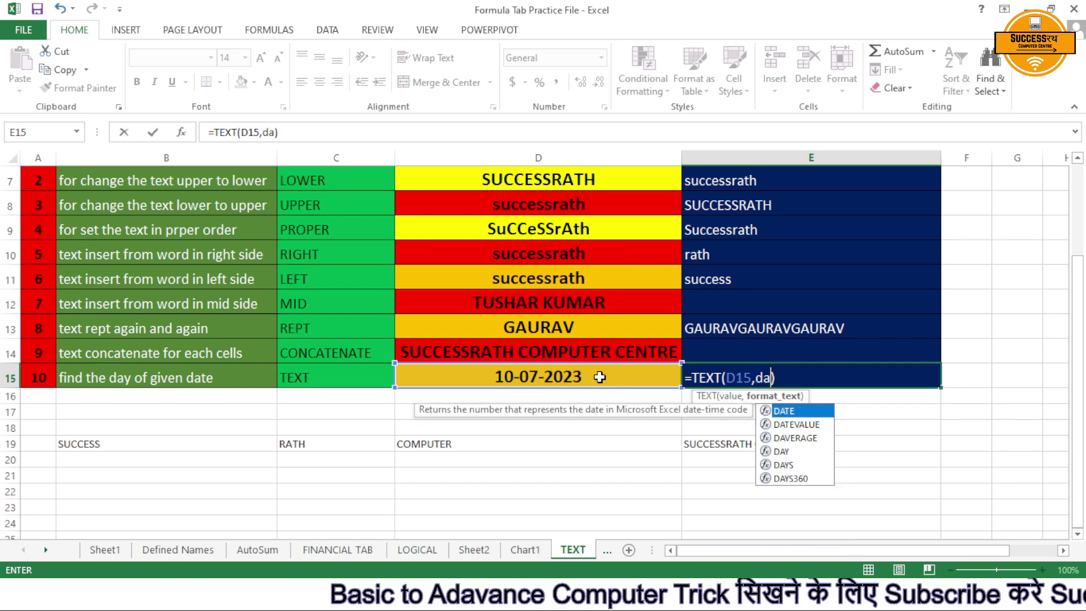
{"action": "key", "text": "BackSpace"}
{"action": "key", "text": "BackSpace"}
{"action": "type", "text": "DDD"}
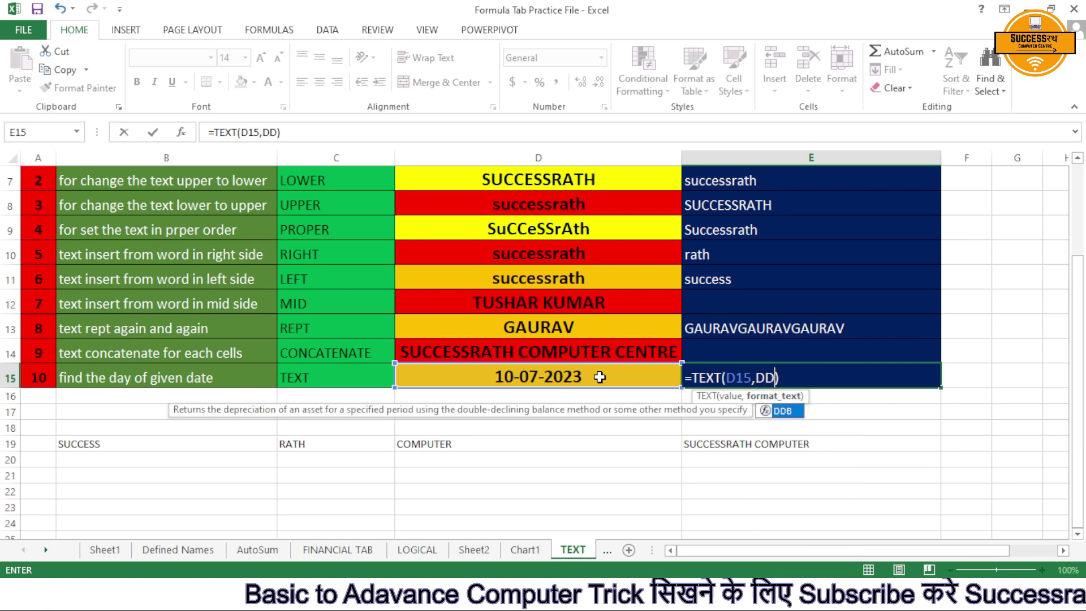
{"action": "type", "text": ")"}
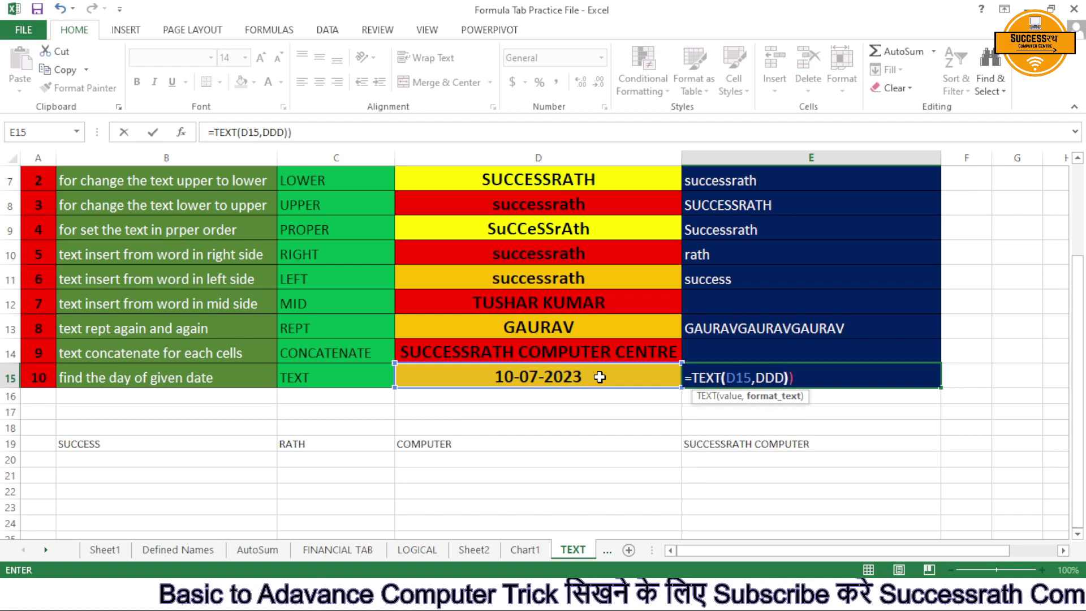
{"action": "key", "text": "Return"}
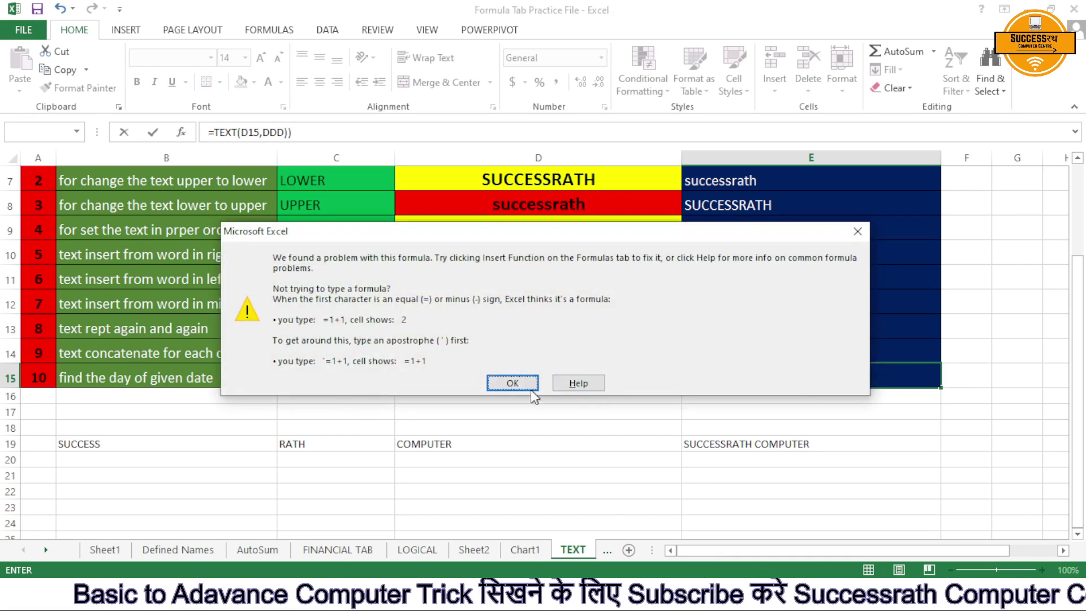
{"action": "left_click", "coordinate": [512, 383]}
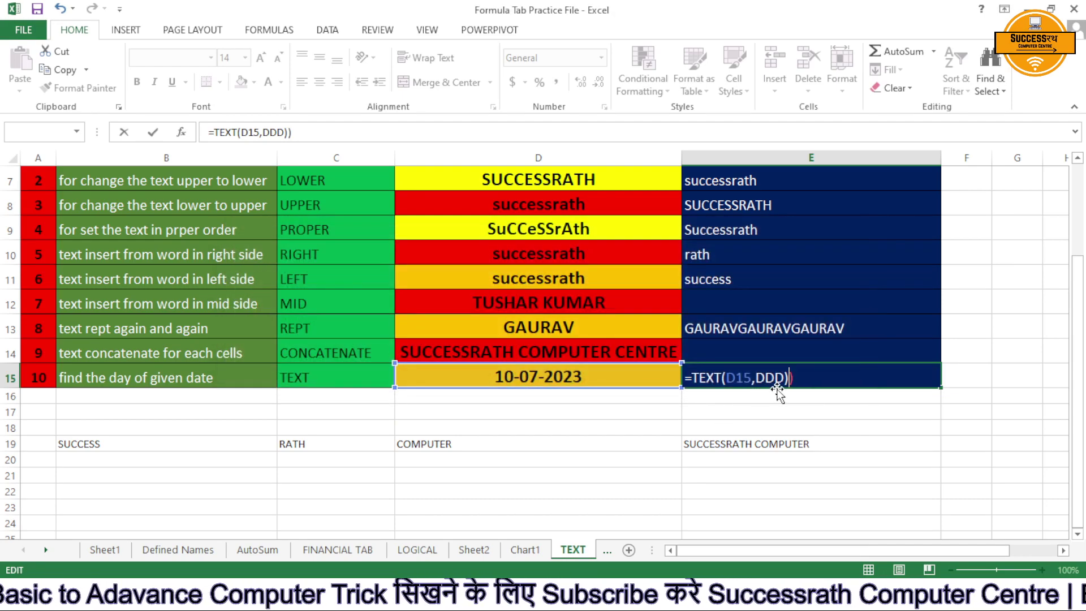
Delete the whole TEXT formula from E15, leaving the cell empty.
{"action": "key", "text": "BackSpace"}
{"action": "key", "text": "BackSpace"}
{"action": "key", "text": "BackSpace"}
{"action": "key", "text": "BackSpace"}
{"action": "key", "text": "BackSpace"}
{"action": "key", "text": "BackSpace"}
{"action": "key", "text": "BackSpace"}
{"action": "key", "text": "BackSpace"}
{"action": "key", "text": "BackSpace"}
{"action": "key", "text": "BackSpace"}
{"action": "key", "text": "BackSpace"}
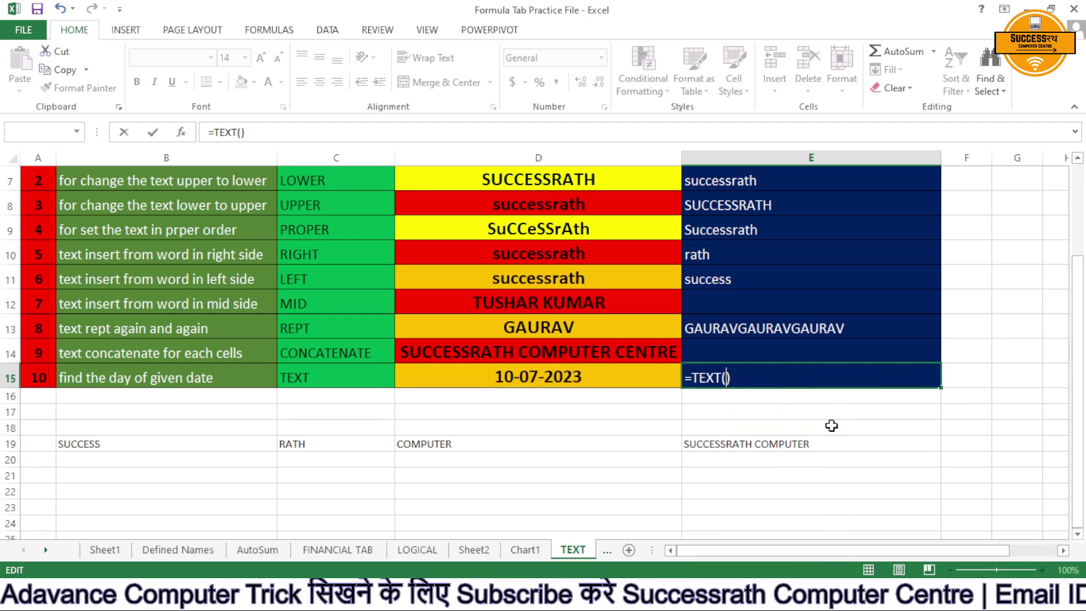
{"action": "key", "text": "BackSpace"}
{"action": "key", "text": "BackSpace"}
{"action": "key", "text": "BackSpace"}
{"action": "key", "text": "Delete"}
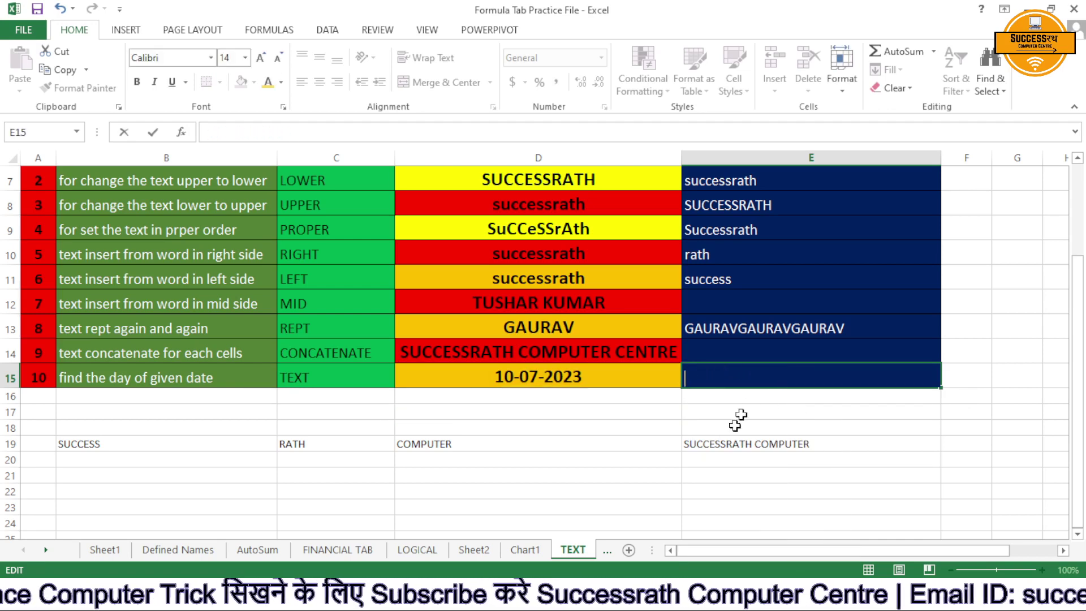
Review the CONCATENATE formula in E19 against the source words in row 19.
{"action": "left_click", "coordinate": [718, 449]}
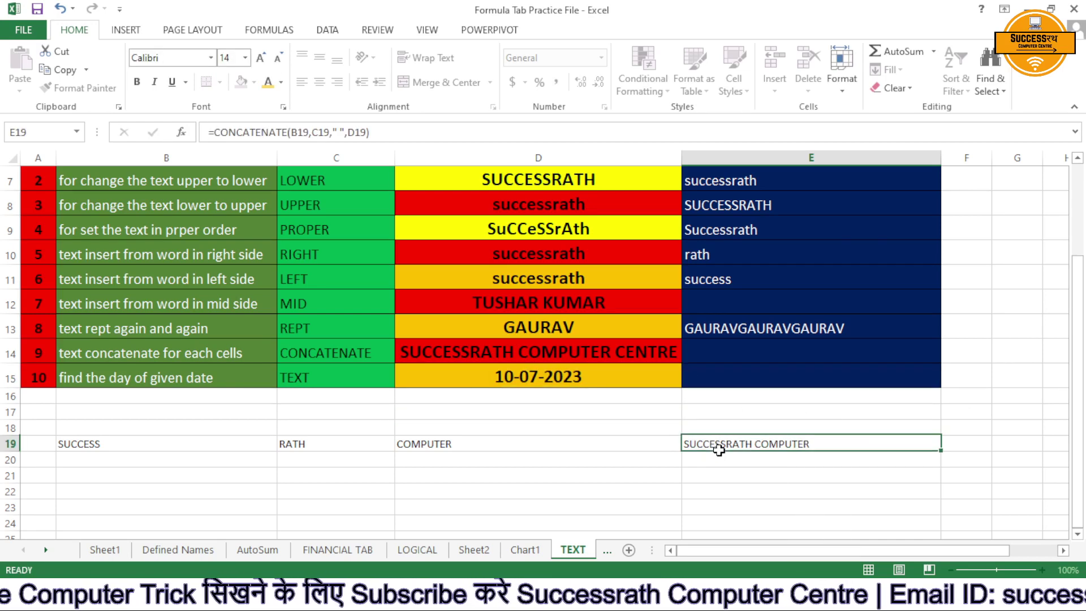
{"action": "left_click", "coordinate": [686, 415]}
{"action": "left_click", "coordinate": [724, 376]}
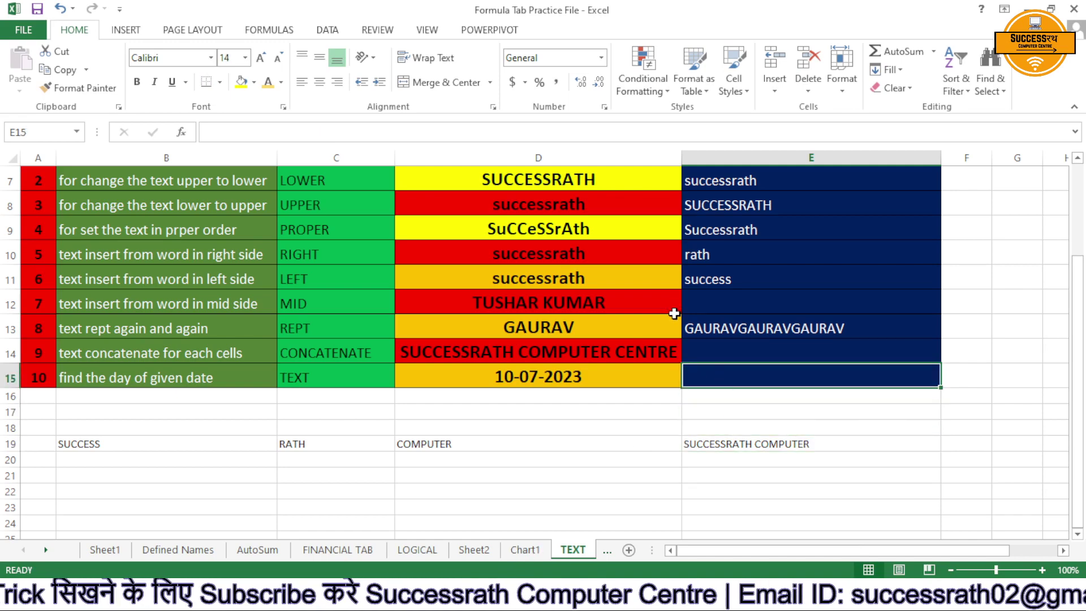
{"action": "scroll", "coordinate": [636, 381], "scroll_direction": "up", "scroll_amount": 1}
{"action": "scroll", "coordinate": [702, 386], "scroll_direction": "down", "scroll_amount": 2}
{"action": "left_click", "coordinate": [715, 369]}
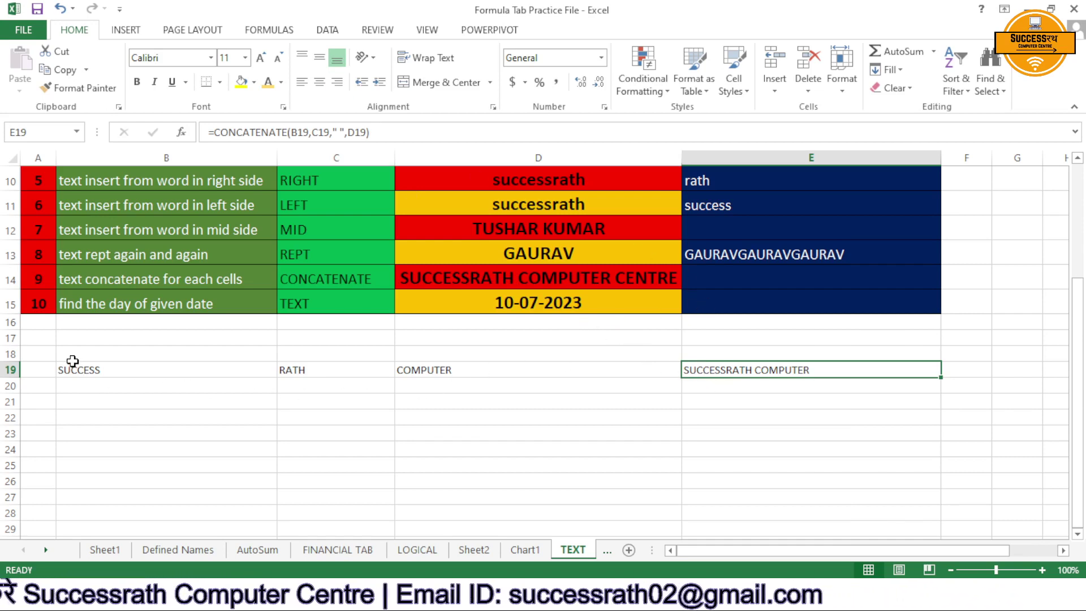
Enter a CONCATENATE formula in D21 that joins B19, C19 and a quoted space.
{"action": "left_click", "coordinate": [467, 402]}
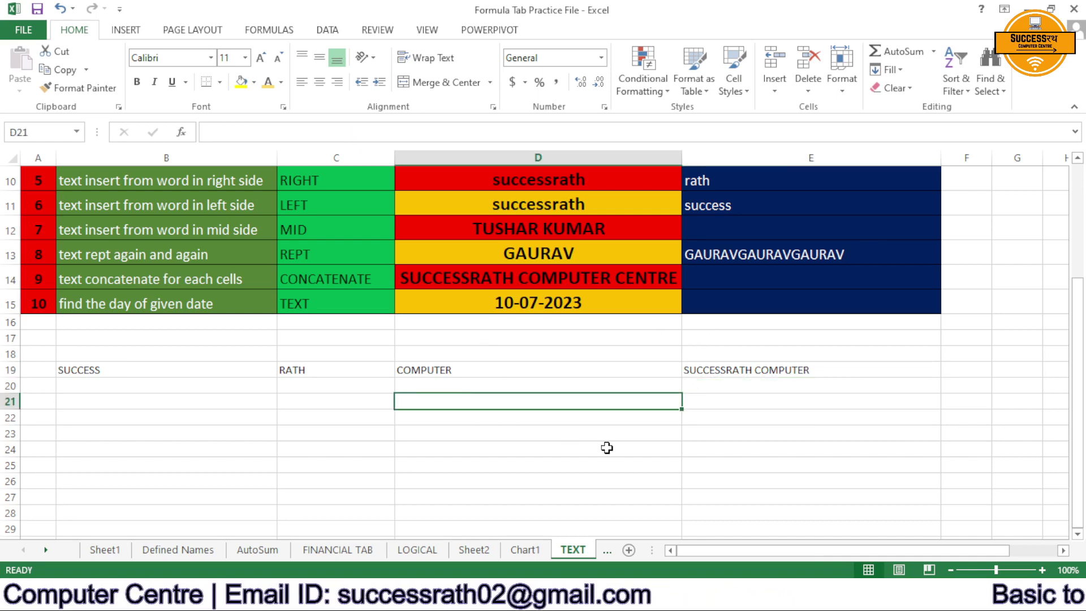
{"action": "type", "text": "="}
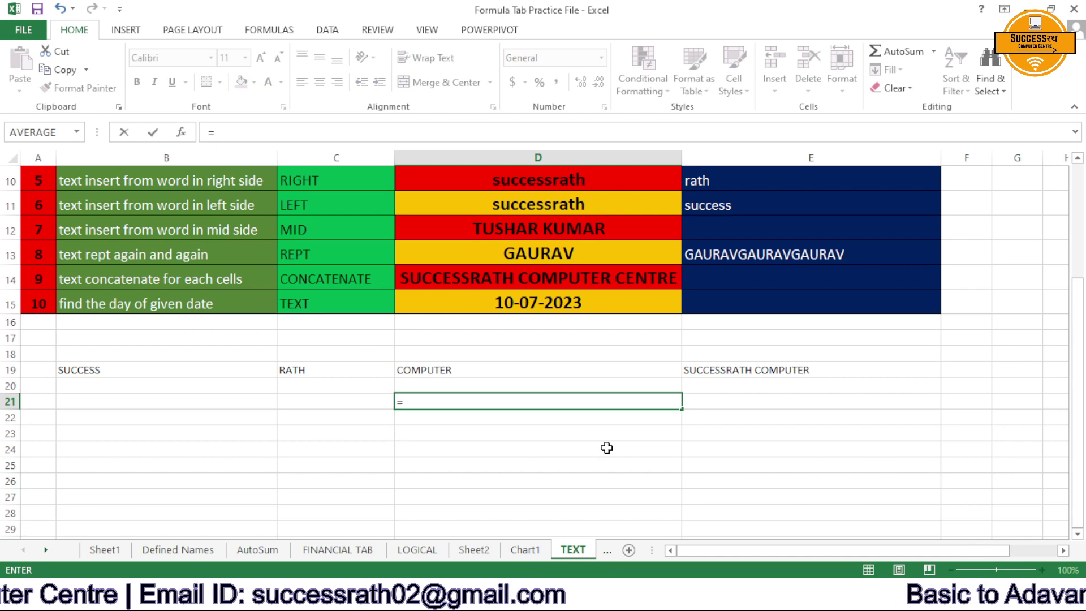
{"action": "type", "text": "conc"}
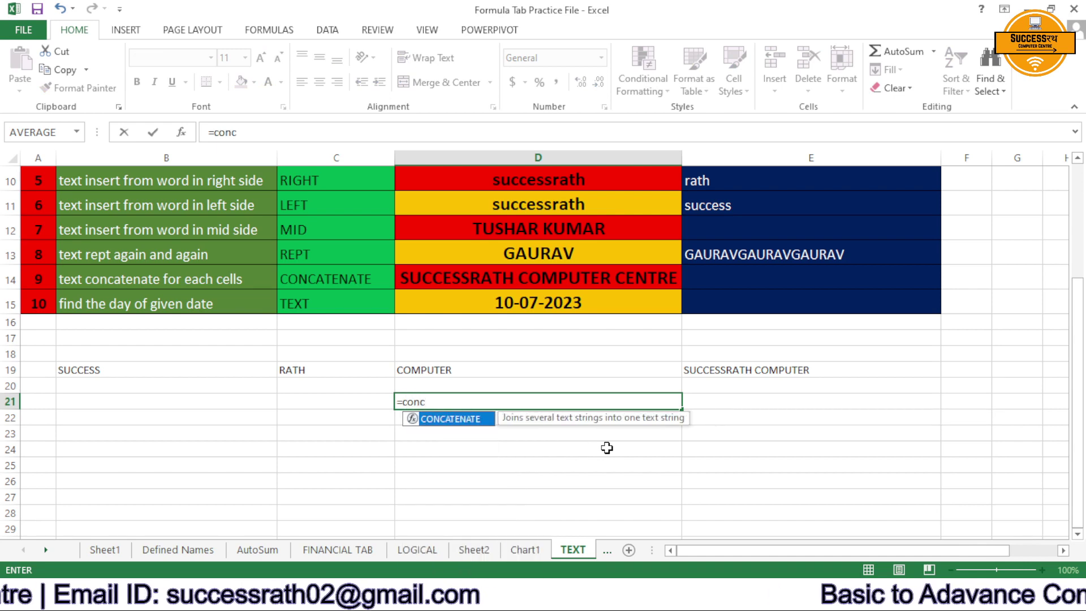
{"action": "key", "text": "Tab"}
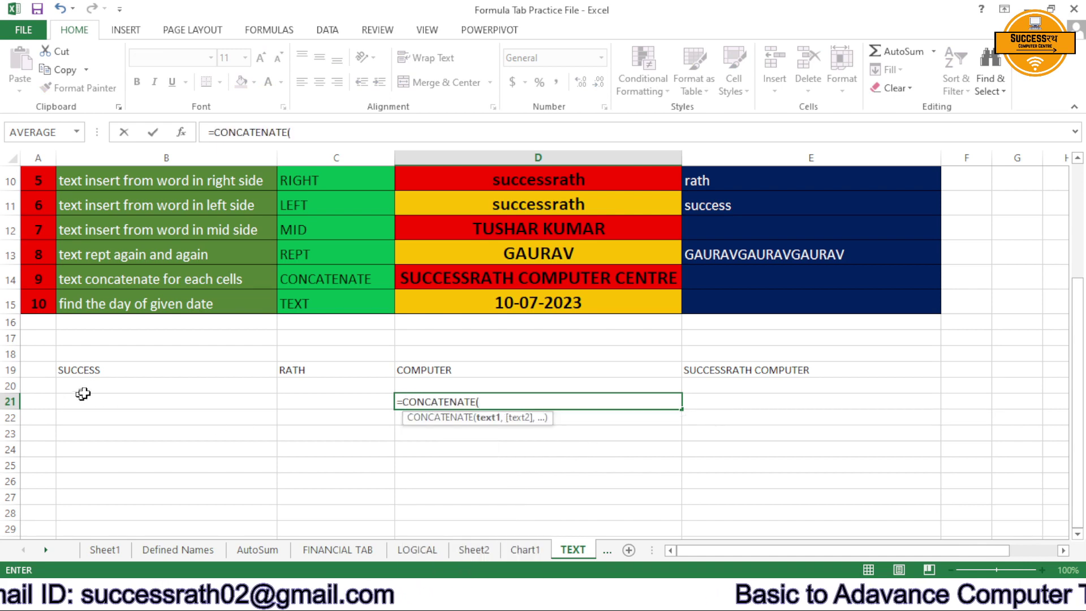
{"action": "left_click", "coordinate": [97, 373]}
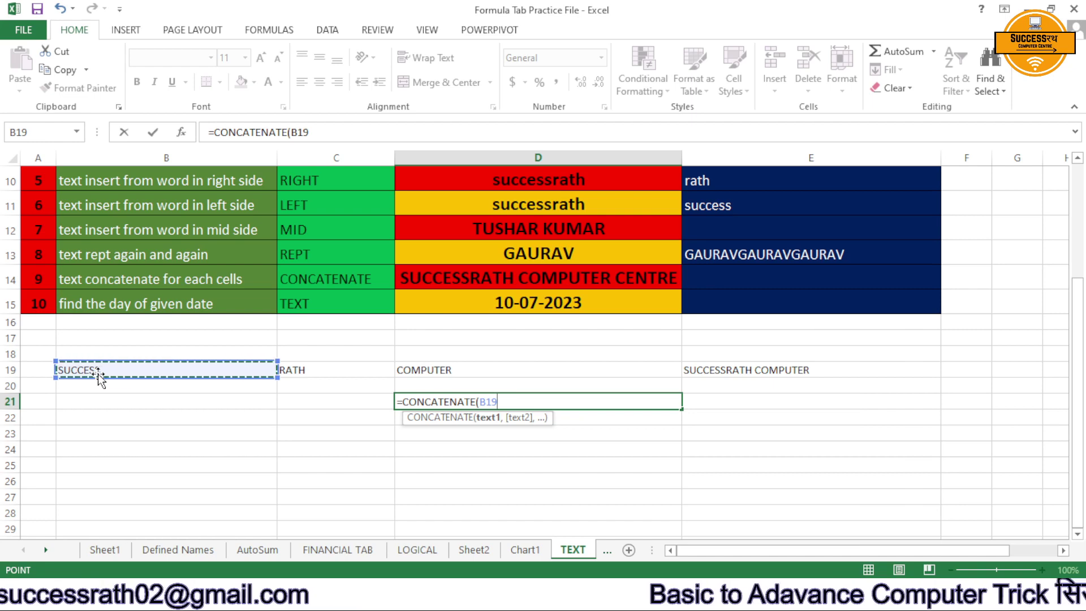
{"action": "type", "text": ","}
{"action": "left_click", "coordinate": [320, 371]}
{"action": "type", "text": ","}
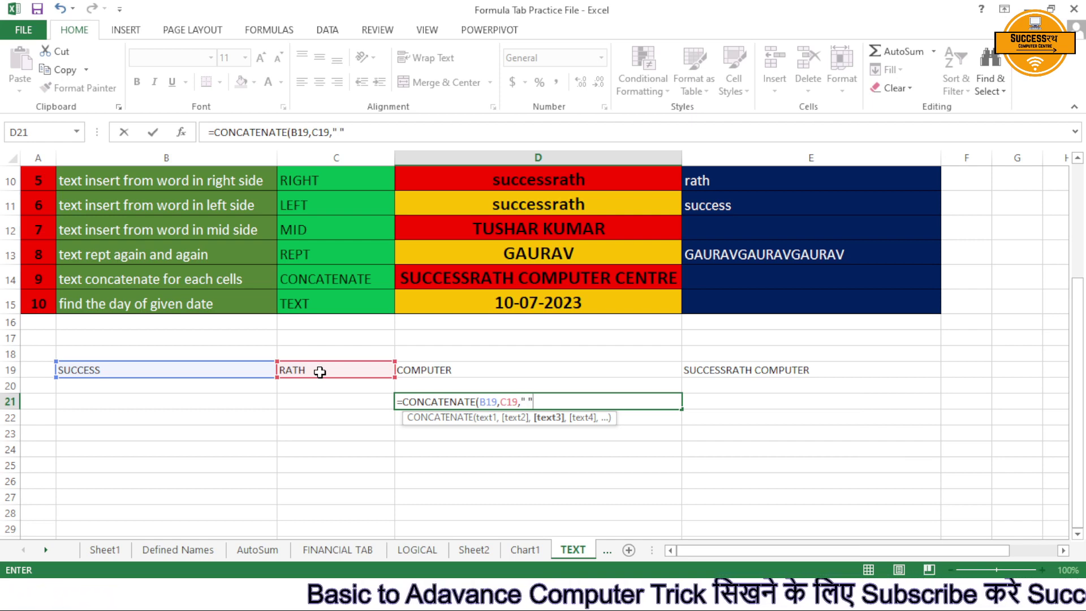
{"action": "type", "text": "\" \""}
{"action": "left_click", "coordinate": [451, 374]}
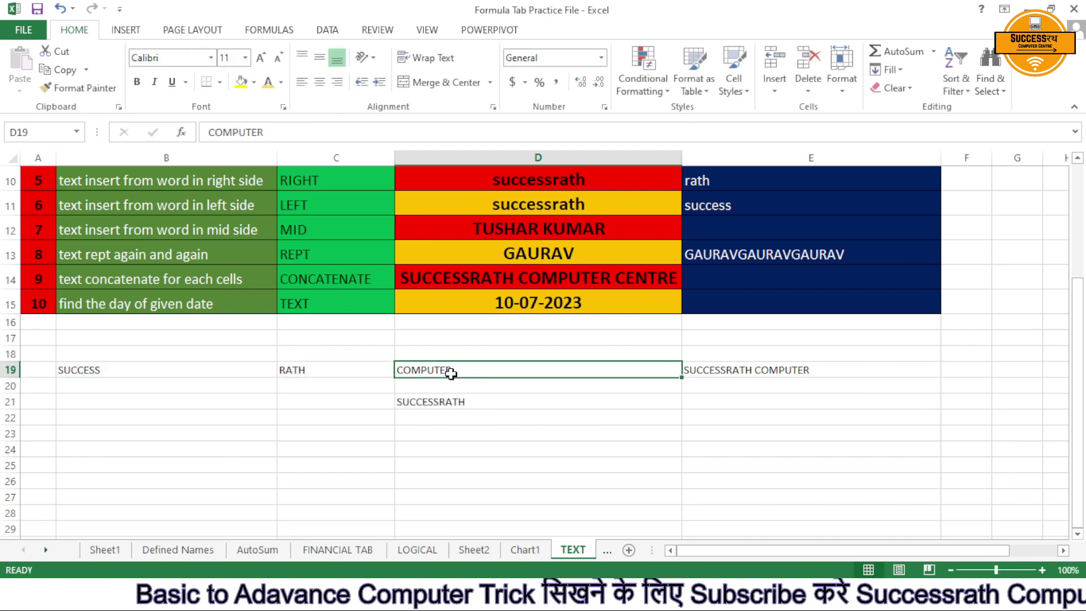
Try to add D19 after the quoted space in D21's CONCATENATE formula.
{"action": "double_click", "coordinate": [451, 402]}
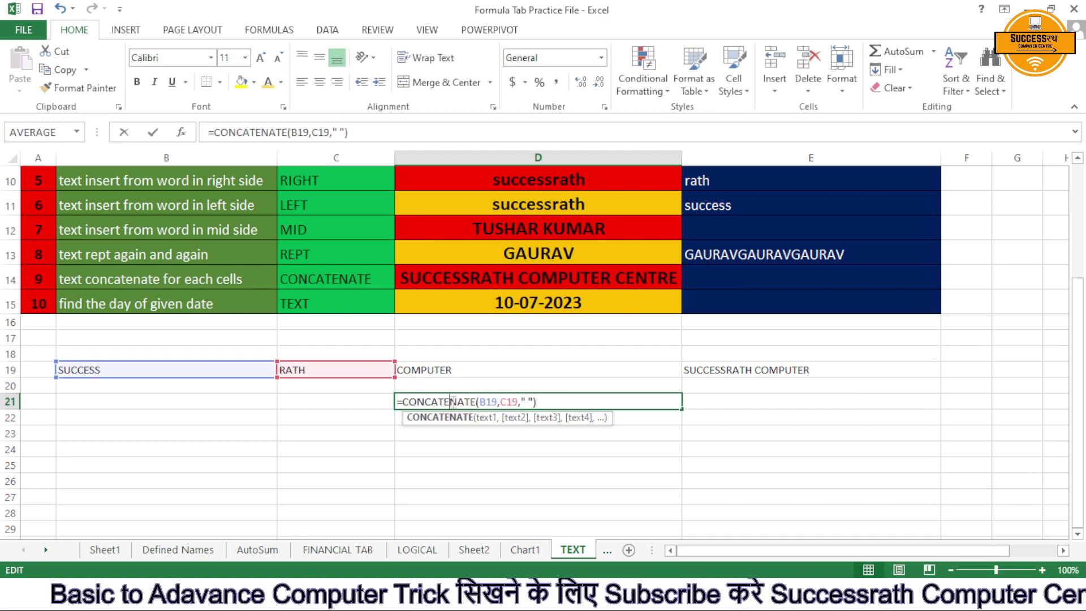
{"action": "left_click", "coordinate": [533, 403]}
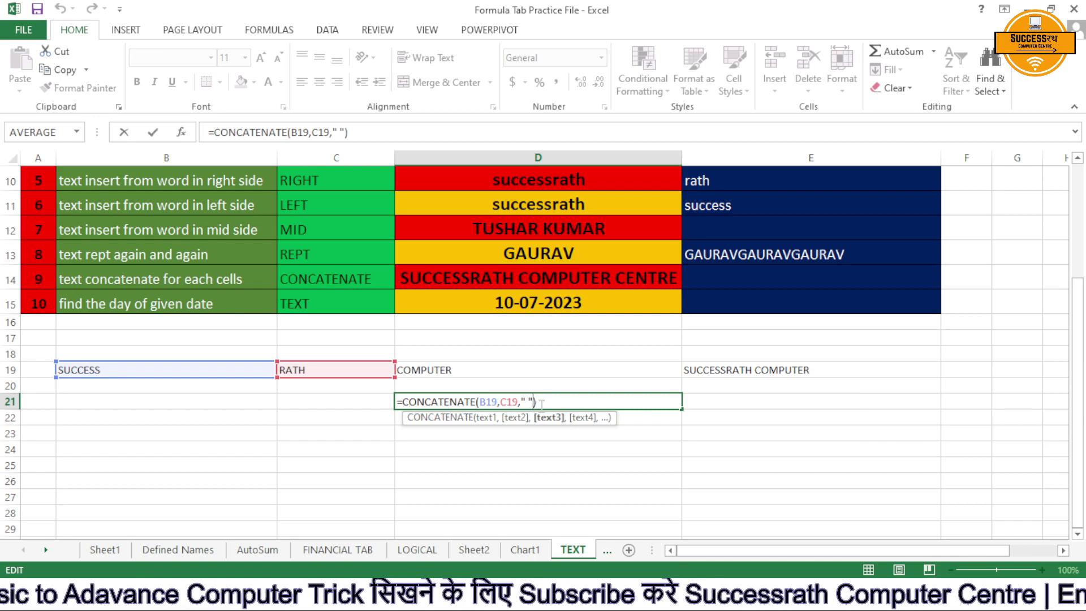
{"action": "left_click", "coordinate": [421, 369]}
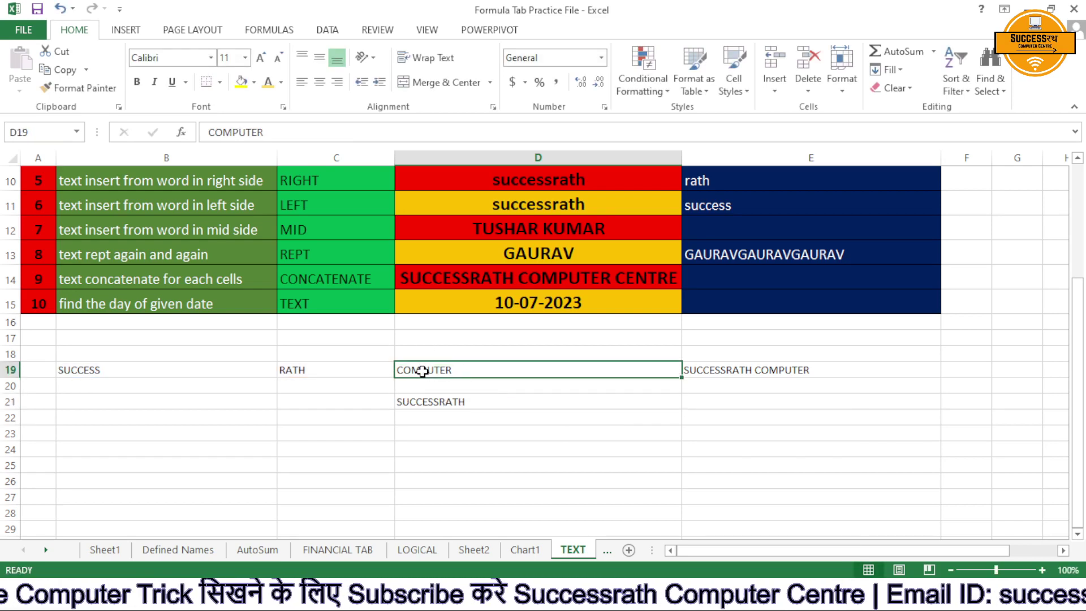
{"action": "left_click", "coordinate": [473, 402]}
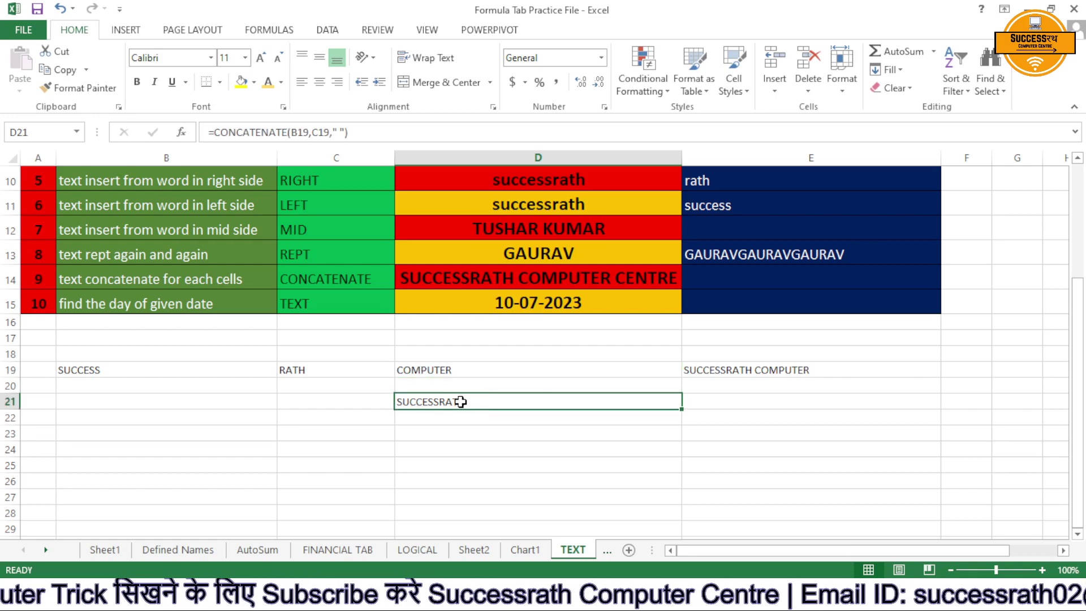
{"action": "double_click", "coordinate": [460, 402]}
{"action": "left_click", "coordinate": [534, 402]}
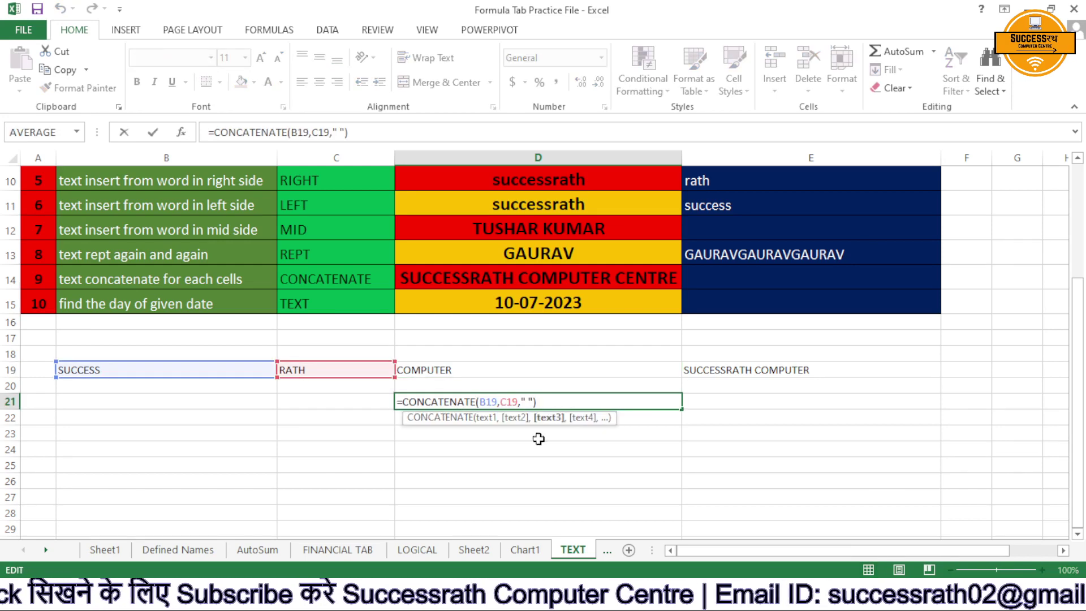
{"action": "left_click", "coordinate": [434, 370]}
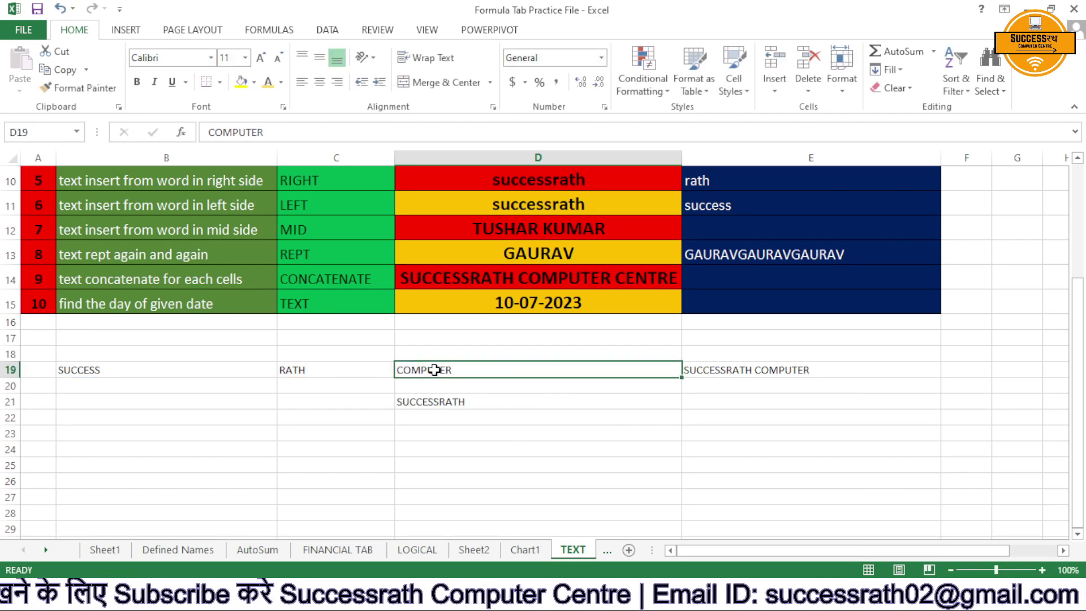
{"action": "left_click", "coordinate": [456, 401]}
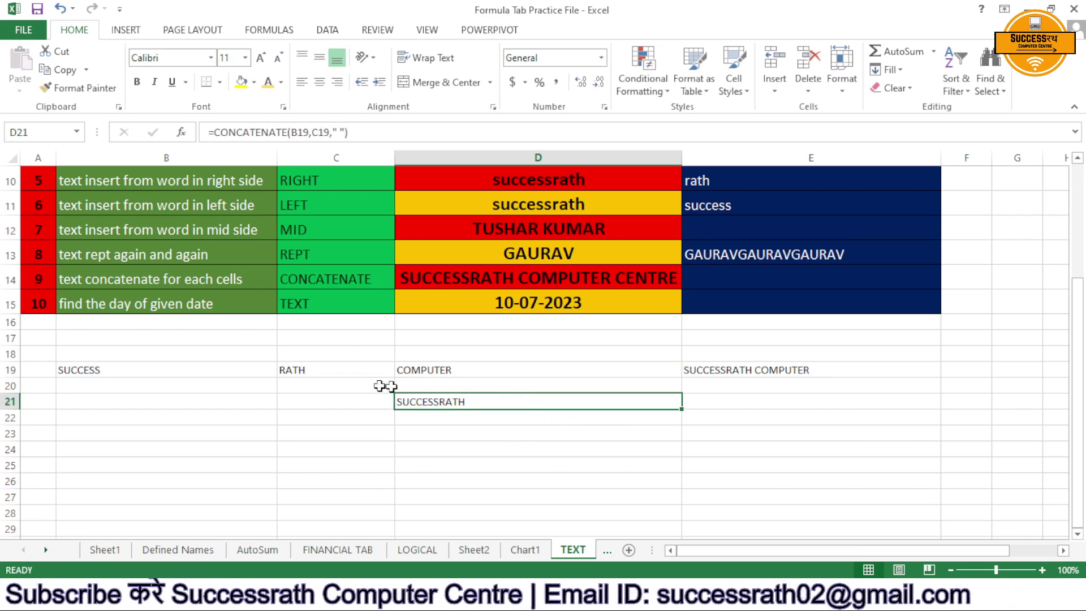
Insert the D19 reference after the quoted space in D21 and try to enter =CONCATENATE(B19,C19," " D19).
{"action": "double_click", "coordinate": [470, 404]}
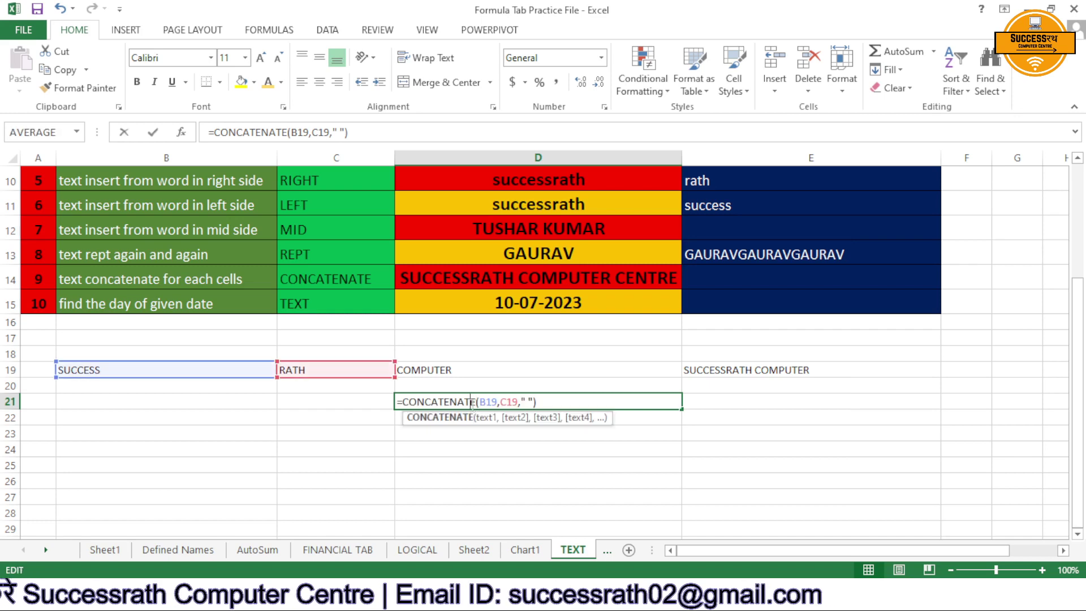
{"action": "left_click", "coordinate": [533, 401]}
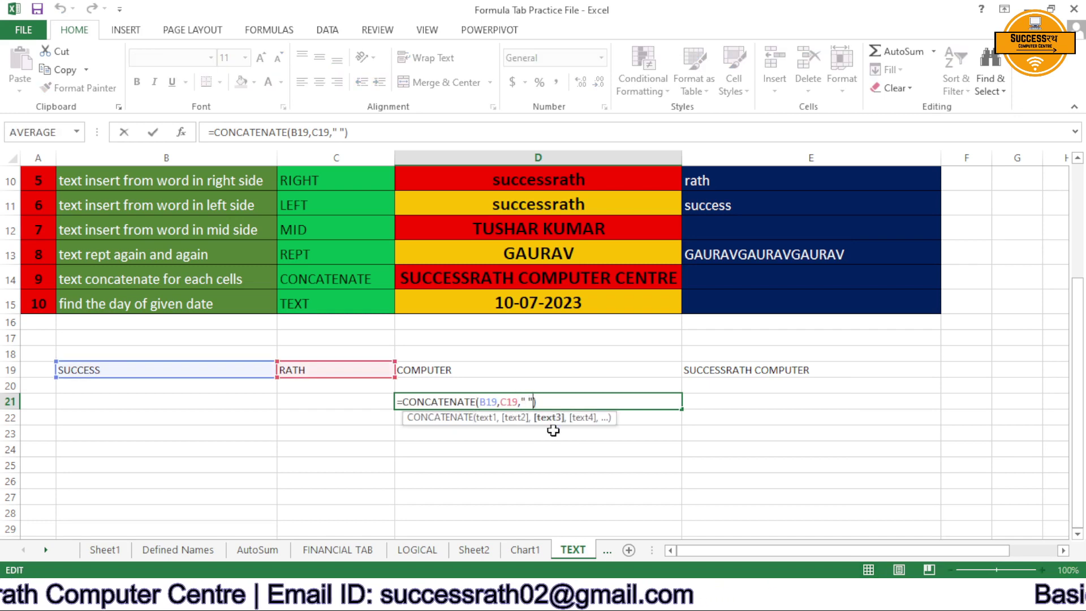
{"action": "left_click", "coordinate": [447, 368]}
{"action": "key", "text": "Return"}
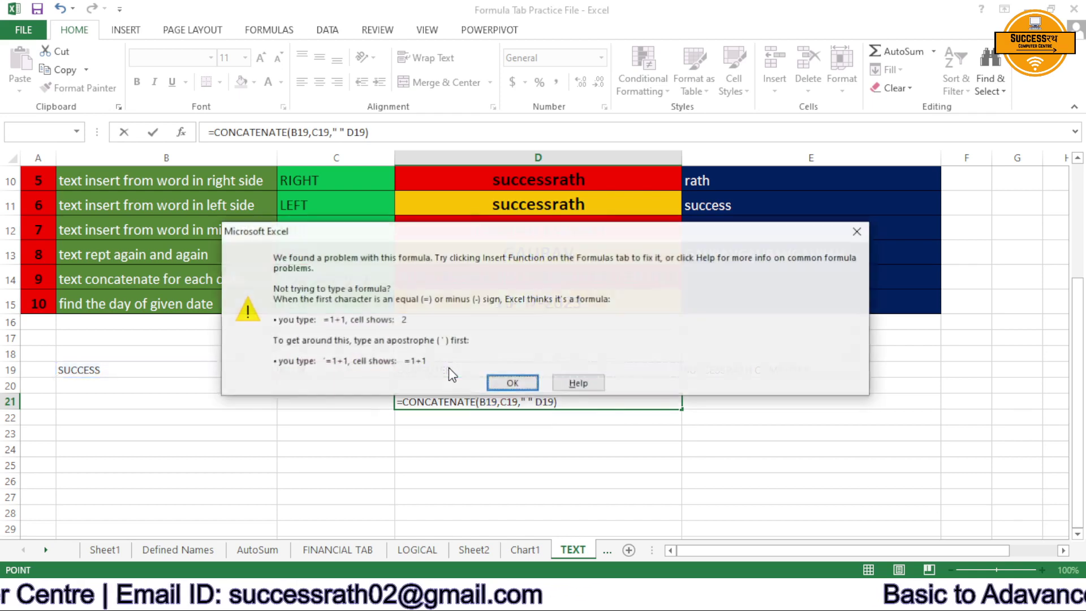
{"action": "key", "text": "Return"}
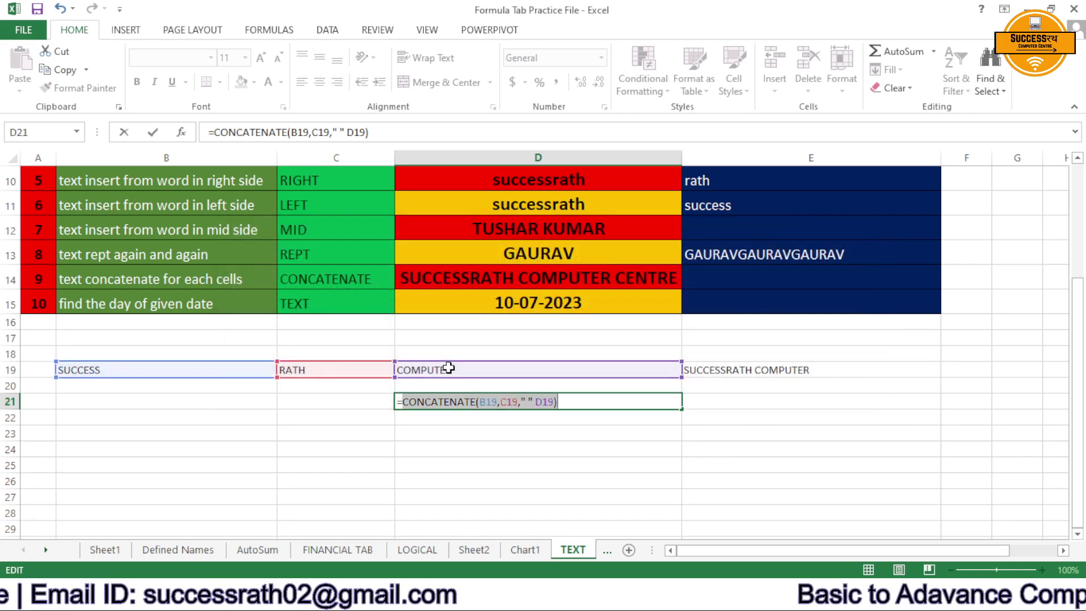
Remove the space before D19 in D21's formula and try to enter =CONCATENATE(B19,C19," "D19).
{"action": "left_click", "coordinate": [537, 403]}
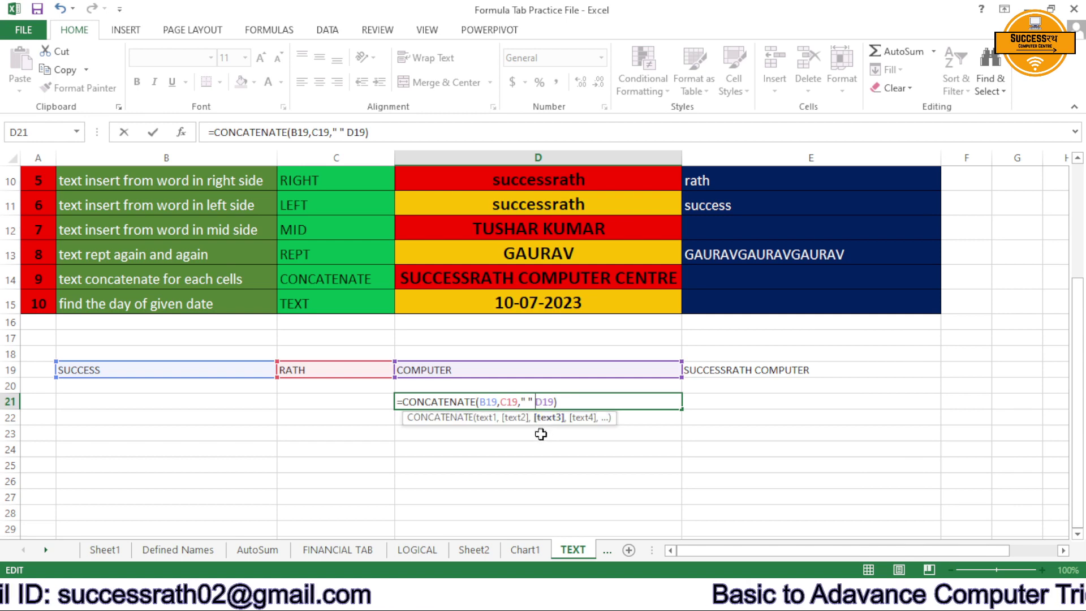
{"action": "key", "text": "BackSpace"}
{"action": "key", "text": "Return"}
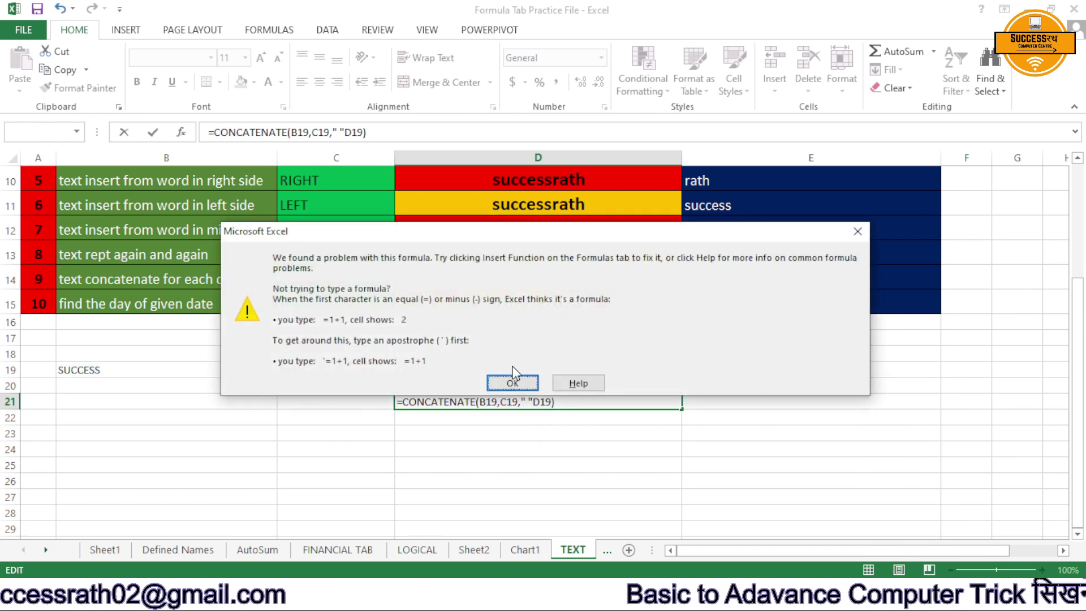
{"action": "left_click", "coordinate": [511, 384]}
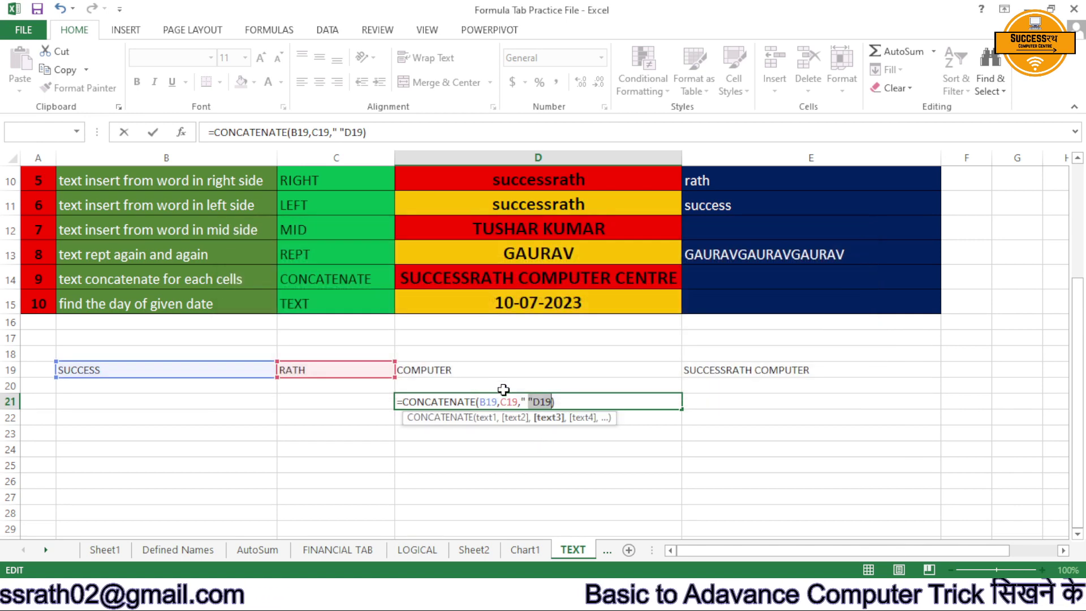
Clear all arguments from D21's CONCATENATE formula, leaving only the function name and opening parenthesis.
{"action": "left_click", "coordinate": [553, 478]}
{"action": "left_click", "coordinate": [578, 399]}
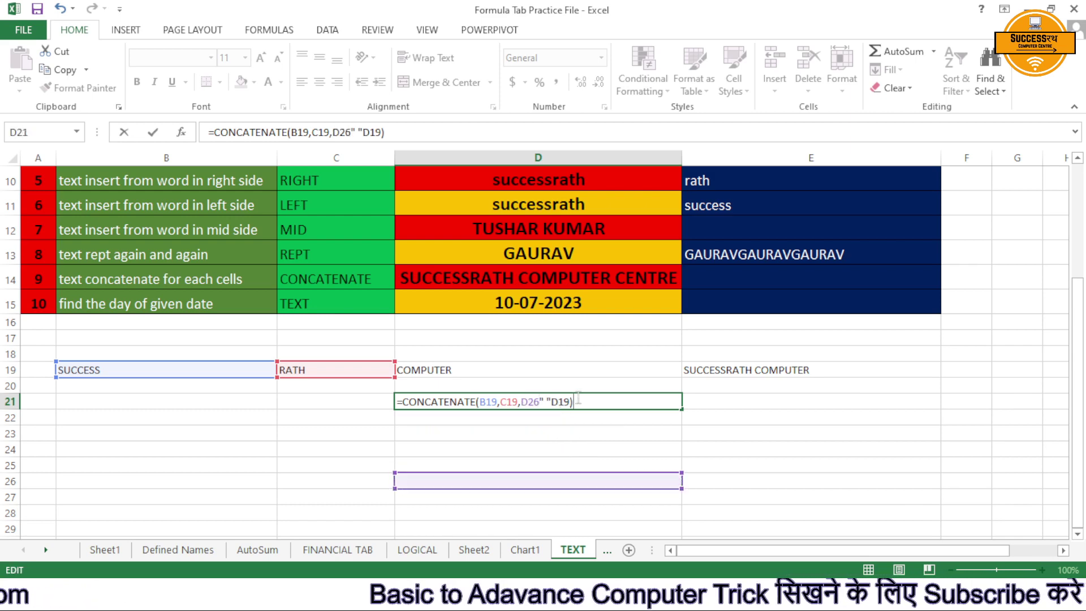
{"action": "key", "text": "BackSpace"}
{"action": "key", "text": "BackSpace"}
{"action": "key", "text": "BackSpace"}
{"action": "key", "text": "BackSpace"}
{"action": "key", "text": "BackSpace"}
{"action": "key", "text": "BackSpace"}
{"action": "key", "text": "BackSpace"}
{"action": "key", "text": "BackSpace"}
{"action": "key", "text": "BackSpace"}
{"action": "key", "text": "BackSpace"}
{"action": "key", "text": "BackSpace"}
{"action": "key", "text": "BackSpace"}
{"action": "key", "text": "BackSpace"}
{"action": "key", "text": "BackSpace"}
{"action": "key", "text": "BackSpace"}
{"action": "key", "text": "BackSpace"}
{"action": "key", "text": "BackSpace"}
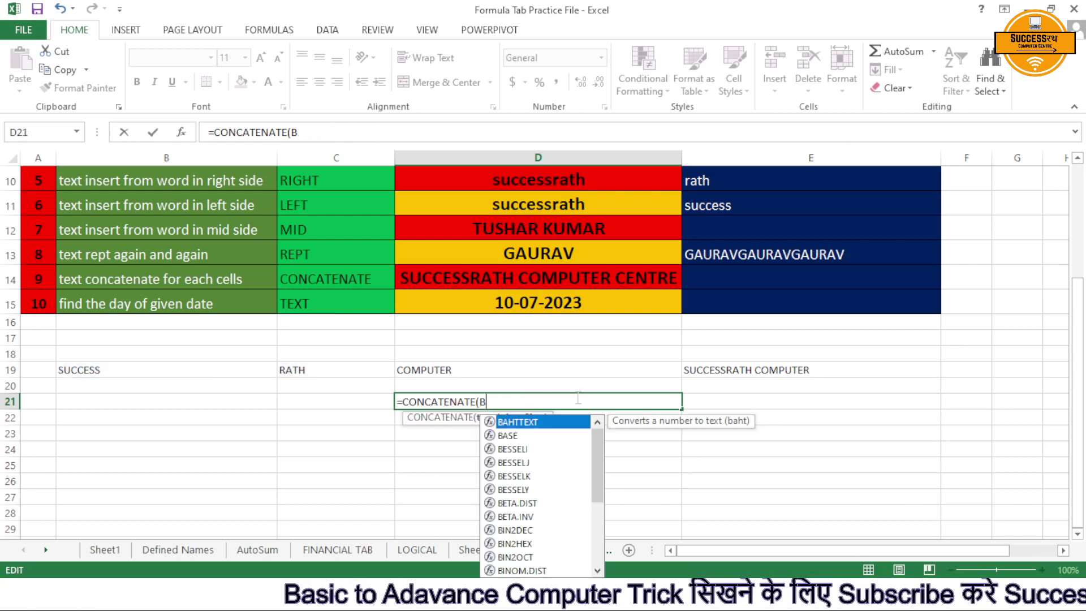
{"action": "key", "text": "BackSpace"}
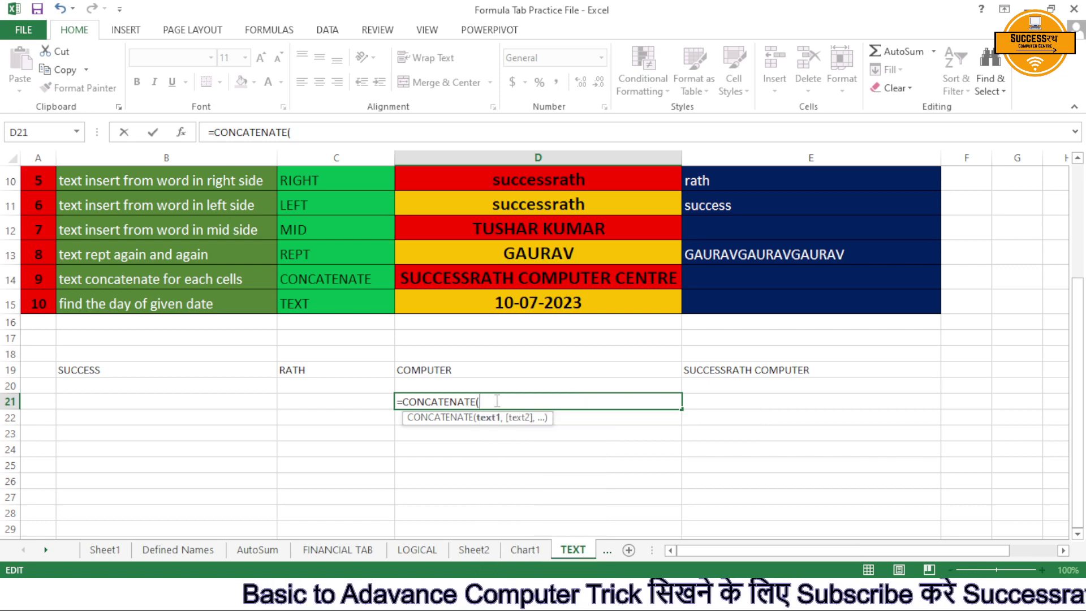
Complete the formula in D21 as =CONCATENATE(B19,C19," ",D19) and enter it.
{"action": "left_click", "coordinate": [108, 368]}
{"action": "type", "text": ","}
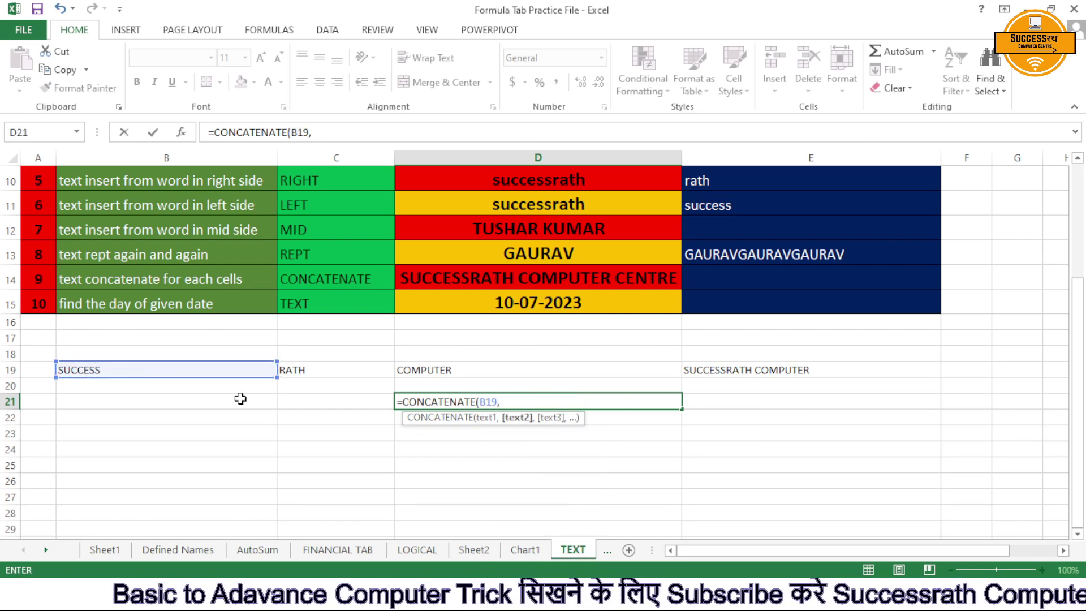
{"action": "left_click", "coordinate": [313, 375]}
{"action": "type", "text": ","}
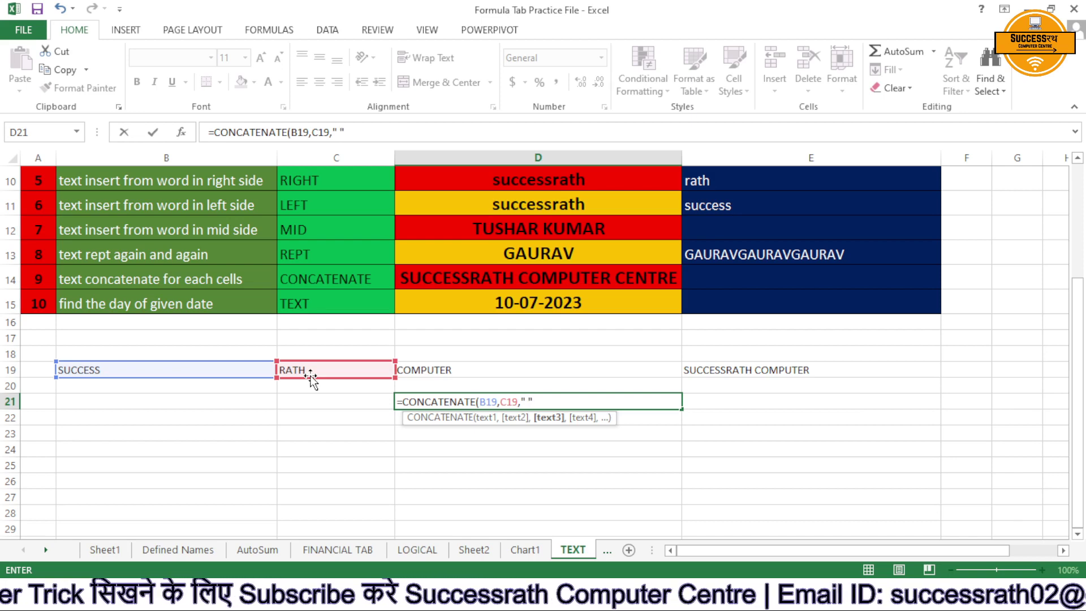
{"action": "type", "text": ","}
{"action": "left_click", "coordinate": [419, 372]}
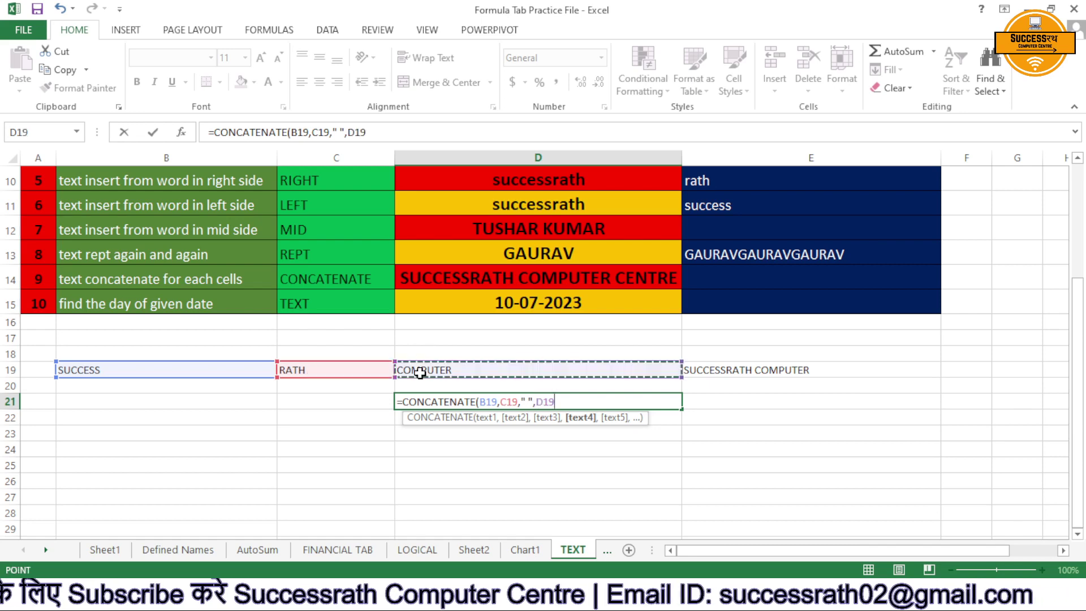
{"action": "type", "text": ")"}
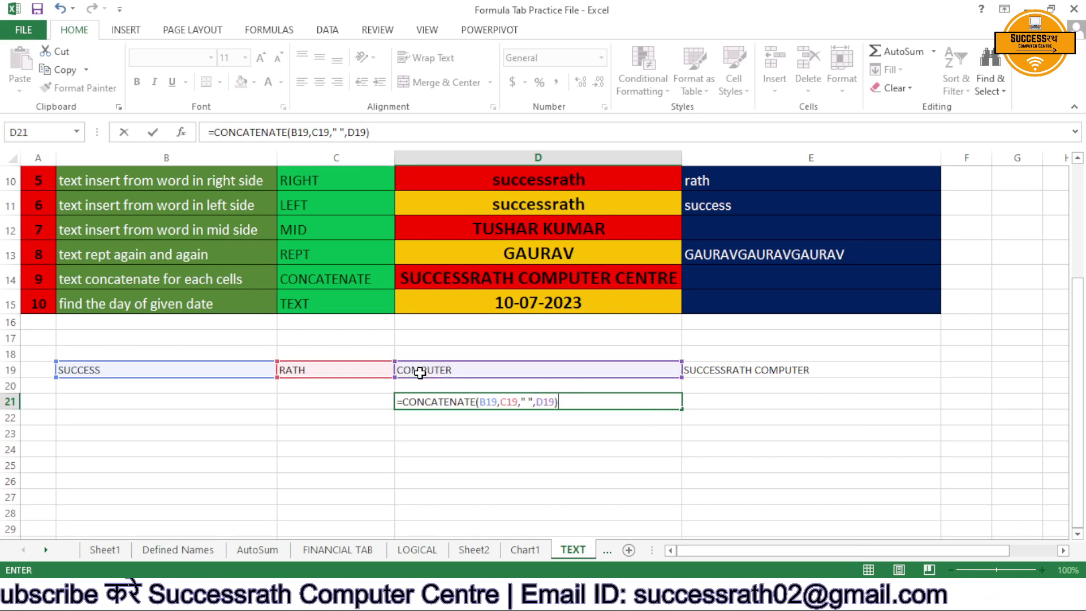
{"action": "key", "text": "Return"}
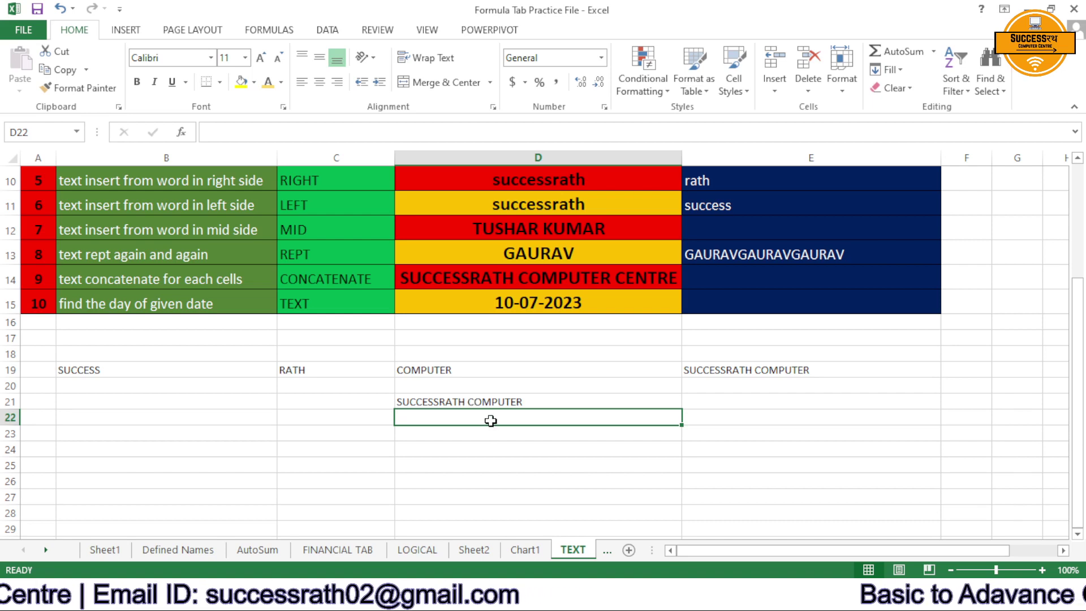
Delete the Chart1 sheet from the workbook.
{"action": "left_click", "coordinate": [704, 444]}
{"action": "scroll", "coordinate": [582, 366], "scroll_direction": "up", "scroll_amount": 3}
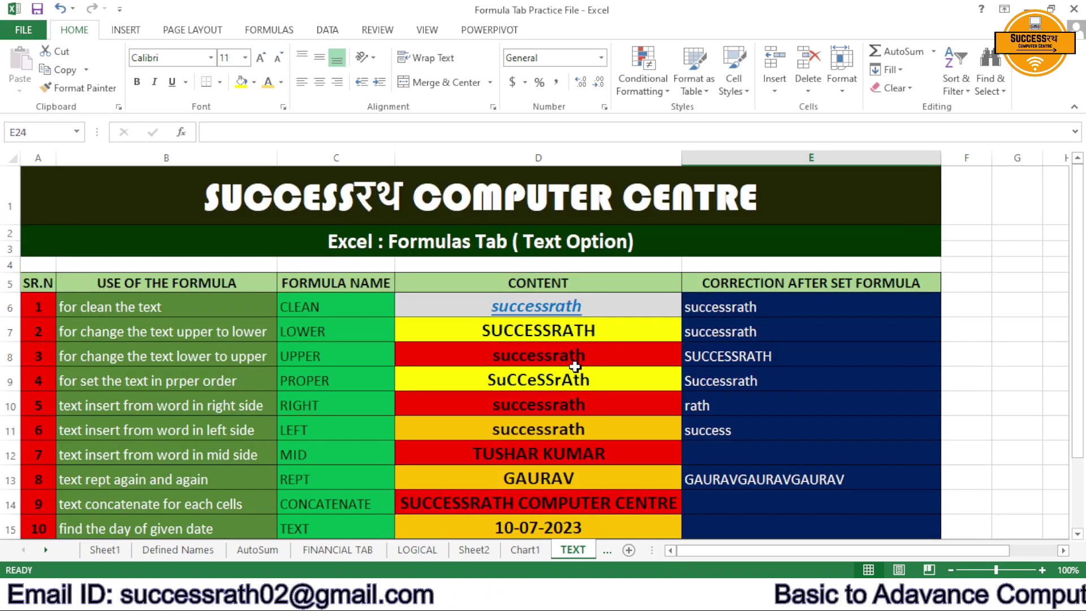
{"action": "scroll", "coordinate": [576, 366], "scroll_direction": "down", "scroll_amount": 2}
{"action": "scroll", "coordinate": [565, 374], "scroll_direction": "up", "scroll_amount": 2}
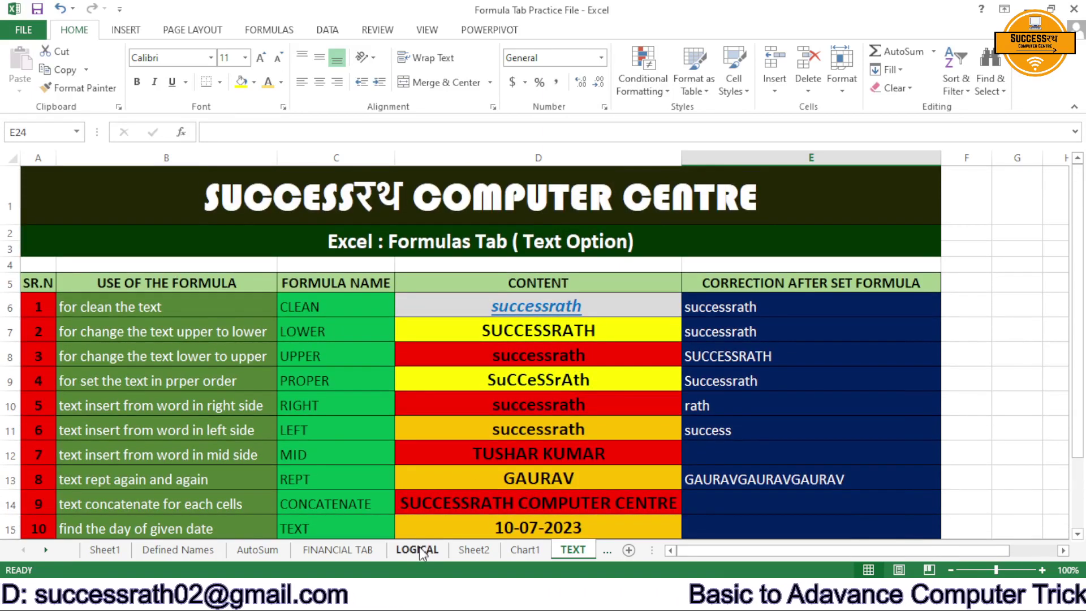
{"action": "left_click", "coordinate": [525, 550]}
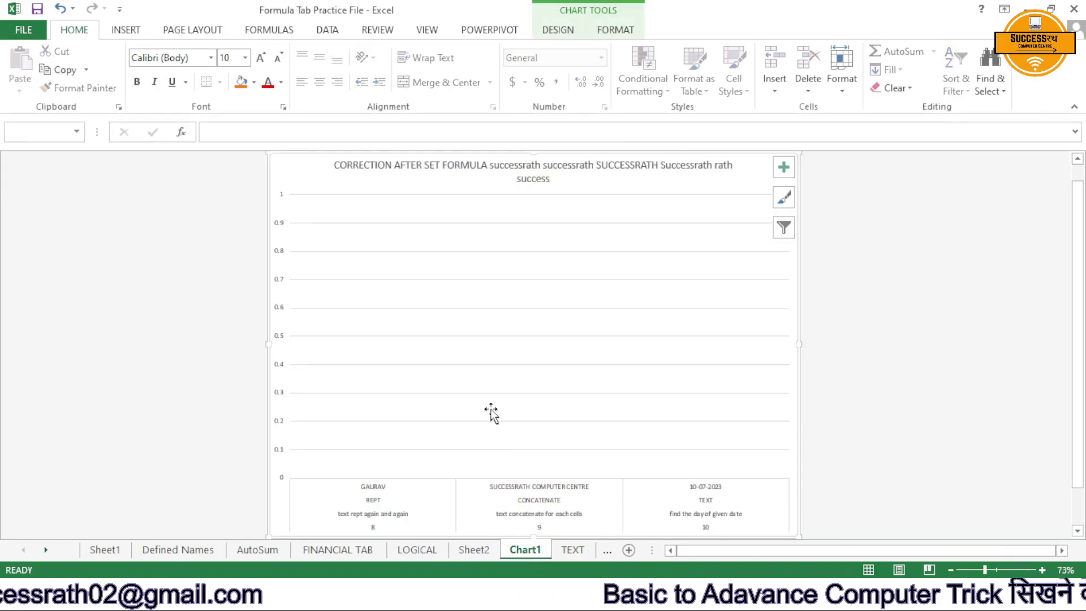
{"action": "right_click", "coordinate": [528, 552]}
{"action": "left_click", "coordinate": [568, 385]}
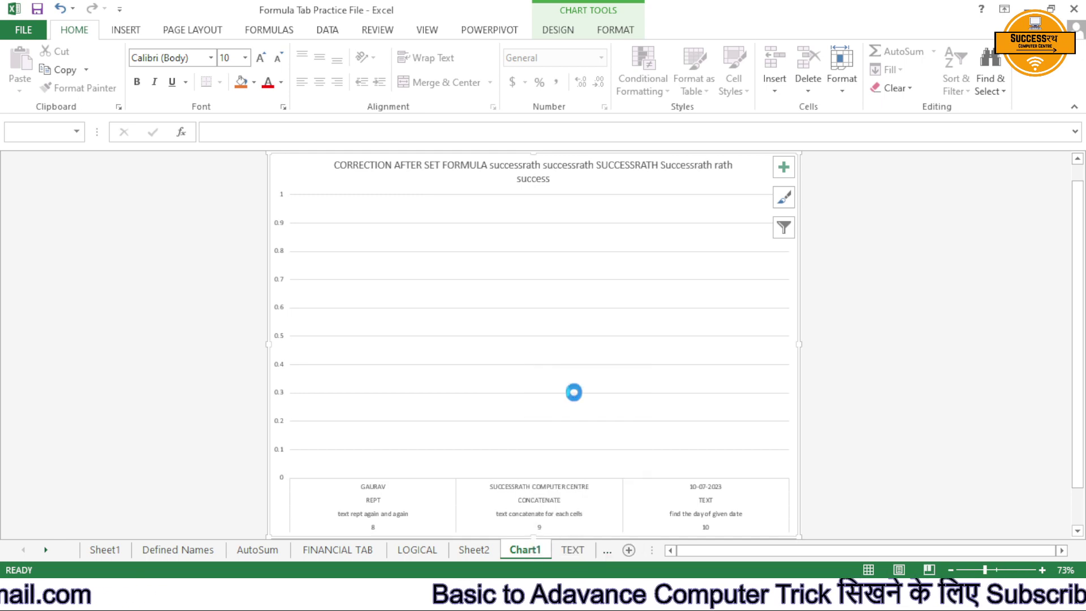
{"action": "left_click", "coordinate": [514, 337]}
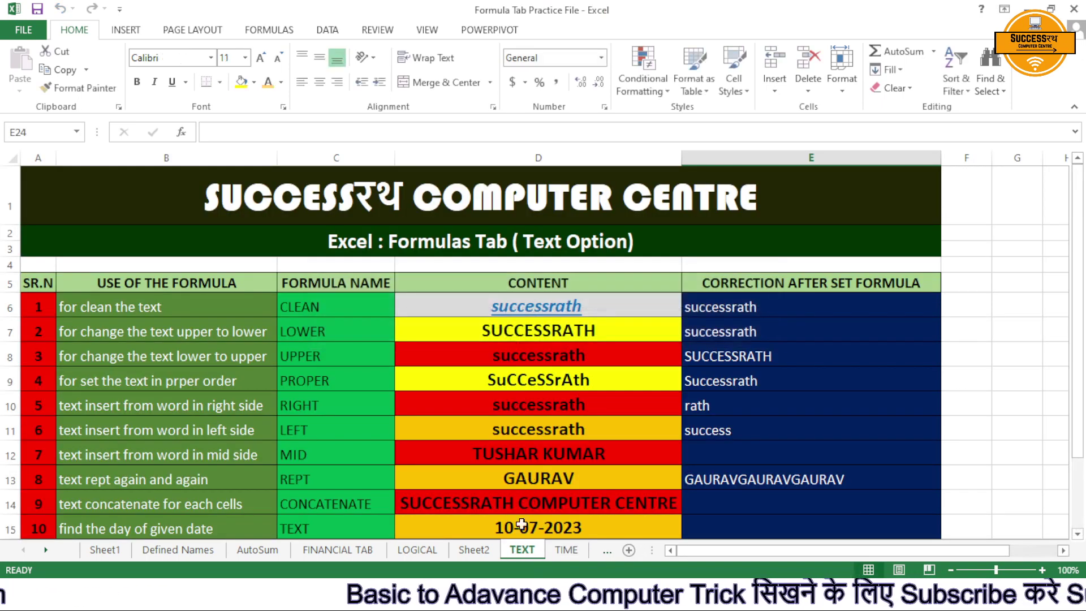
On the TIME sheet, make the font of B6:B11 white and centre the values horizontally.
{"action": "left_click", "coordinate": [575, 551]}
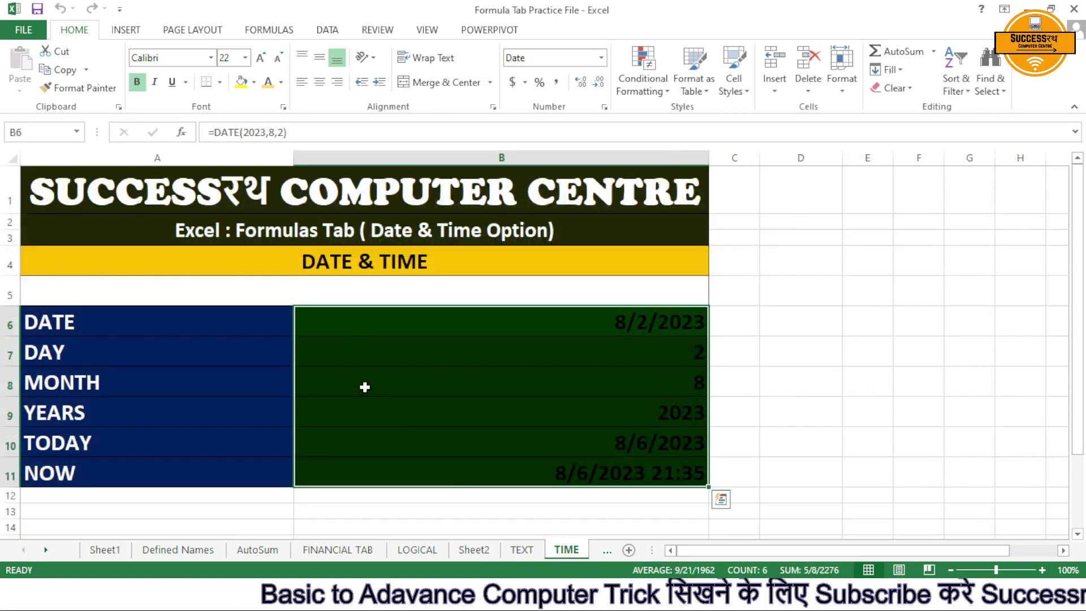
{"action": "left_click_drag", "start_coordinate": [439, 316], "coordinate": [440, 467]}
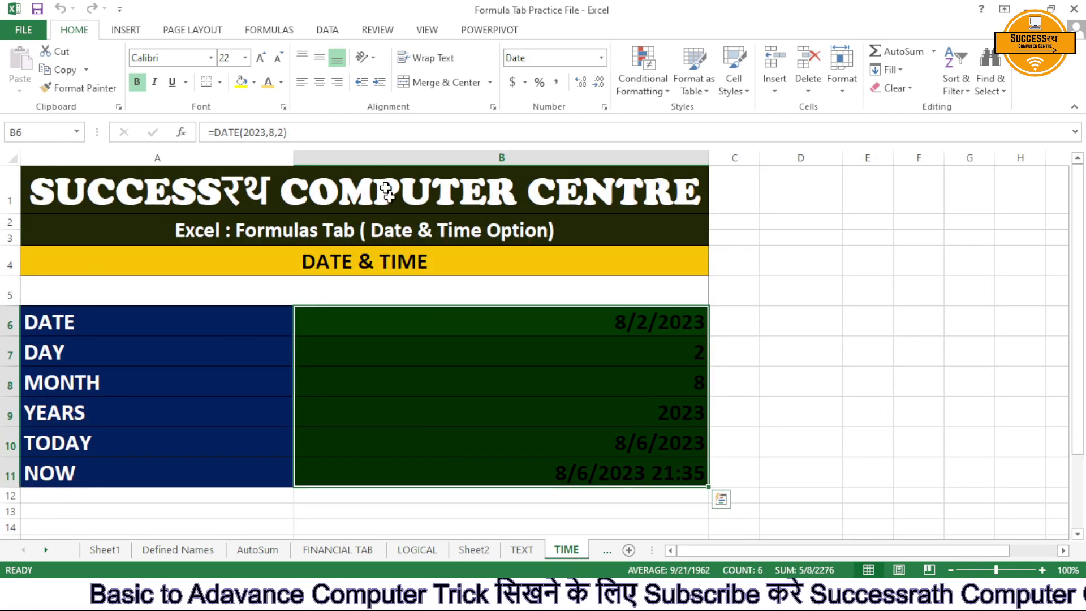
{"action": "left_click", "coordinate": [281, 82]}
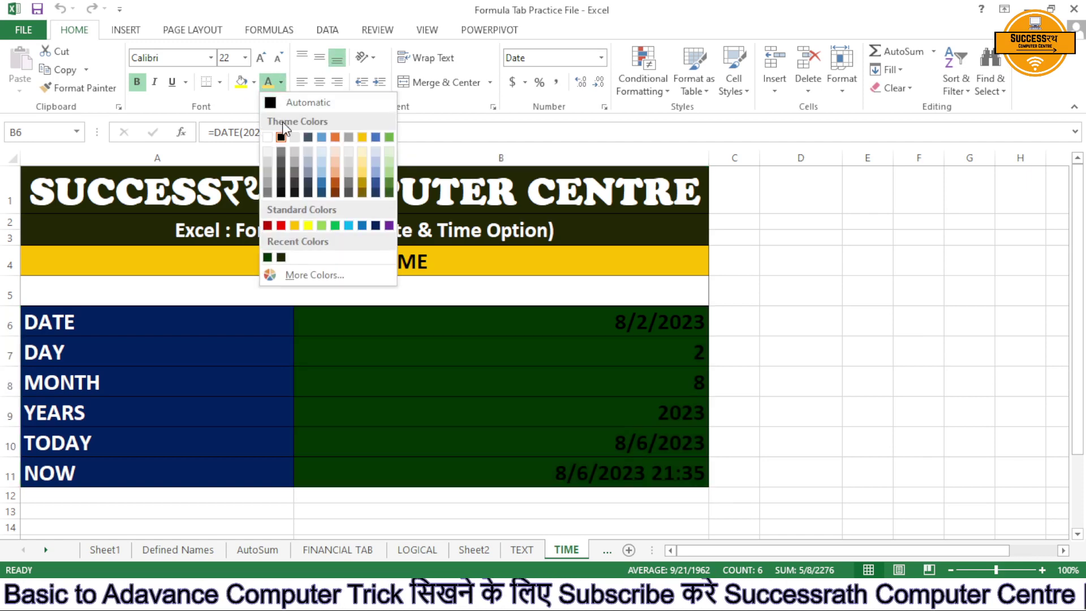
{"action": "left_click", "coordinate": [267, 137]}
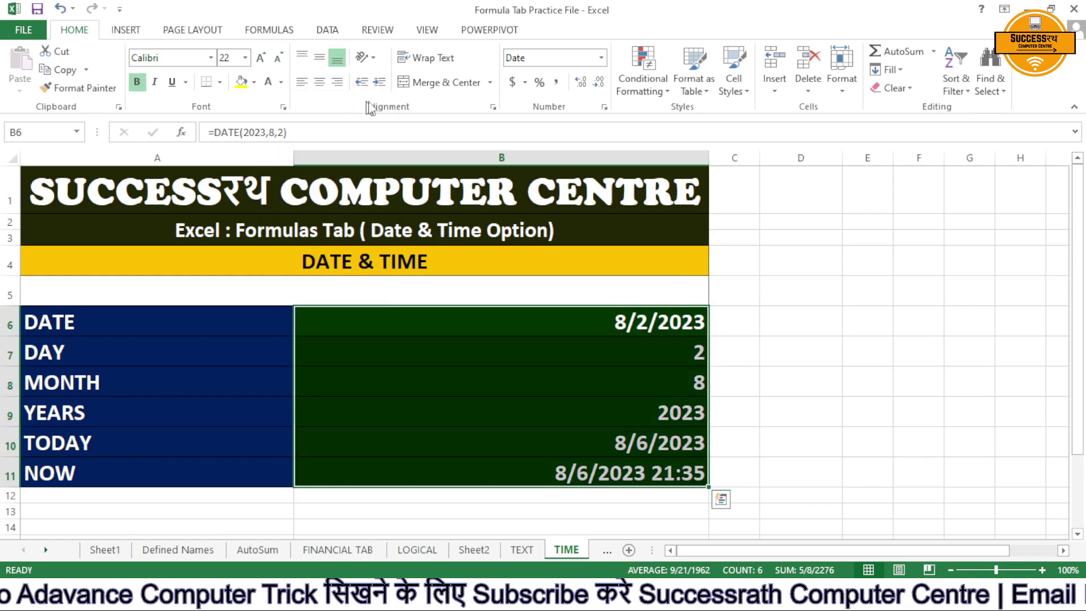
{"action": "left_click", "coordinate": [325, 86]}
{"action": "left_click", "coordinate": [622, 351]}
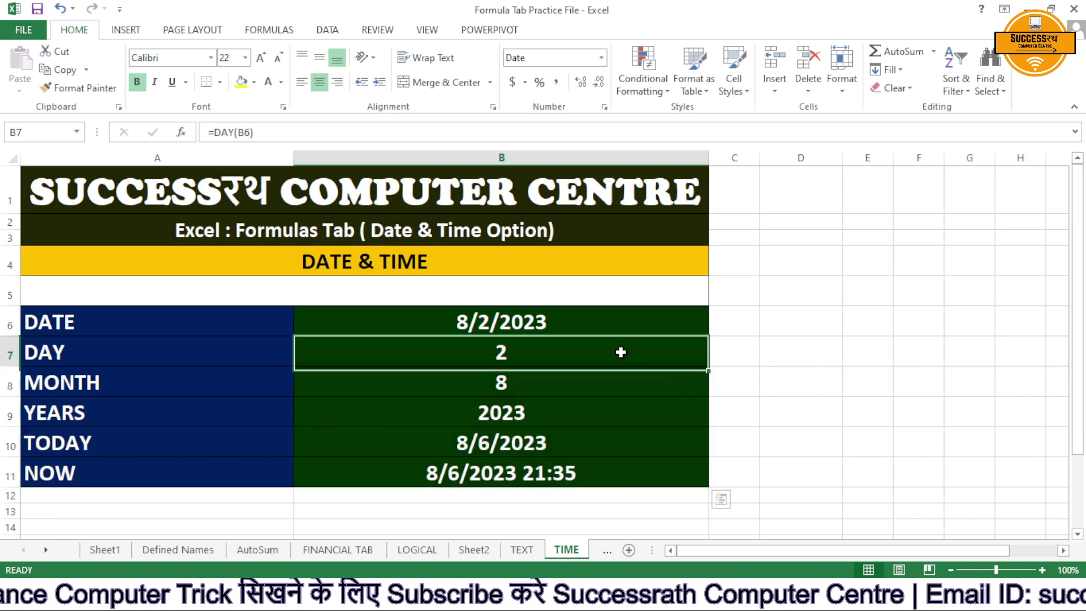
Clear the existing results in B6:B11 of the date and time table.
{"action": "left_click", "coordinate": [524, 325]}
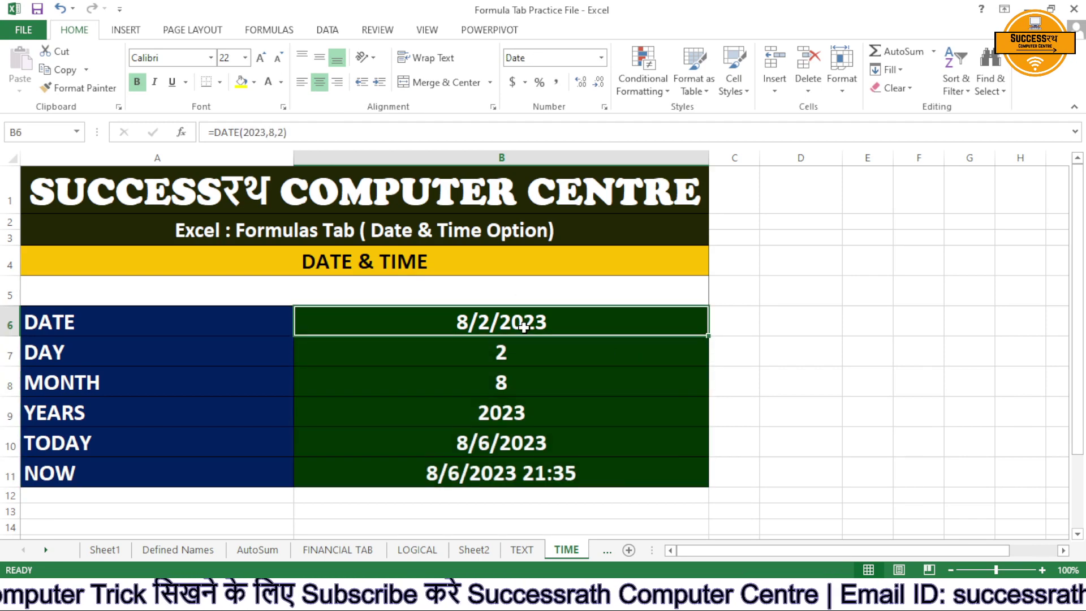
{"action": "left_click_drag", "start_coordinate": [523, 327], "coordinate": [503, 473]}
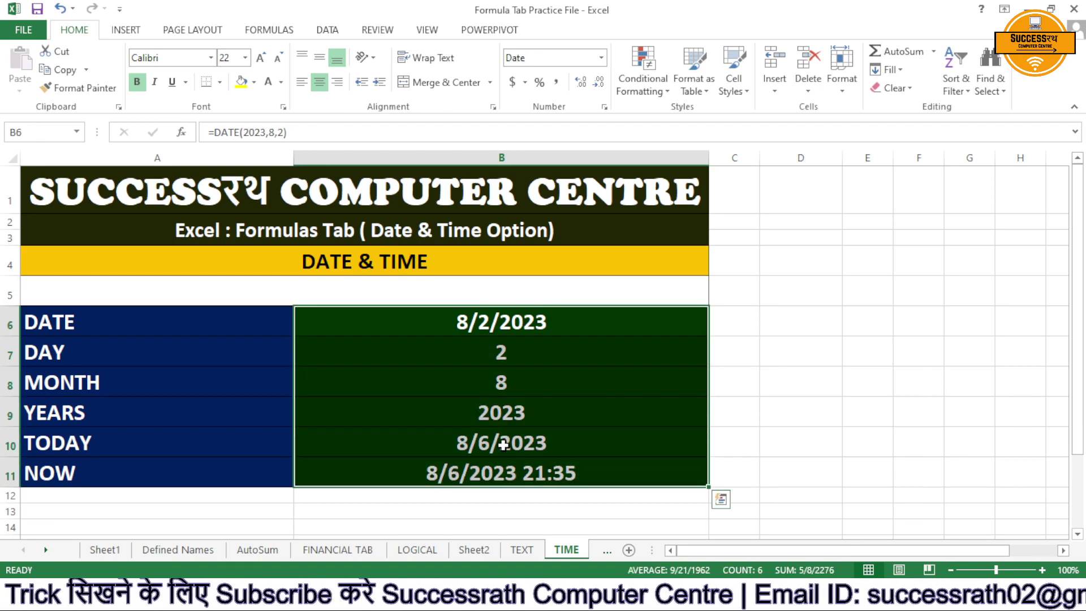
{"action": "key", "text": "Delete"}
Try the literal argument names in B6 by entering =DATE(year,month,day).
{"action": "left_click", "coordinate": [513, 331]}
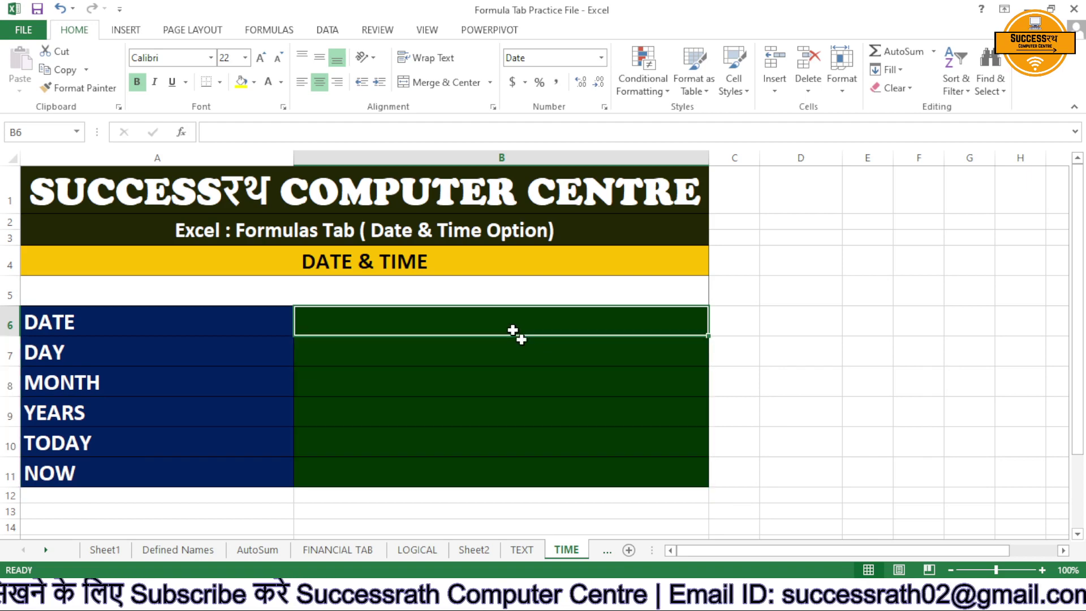
{"action": "type", "text": "=date"}
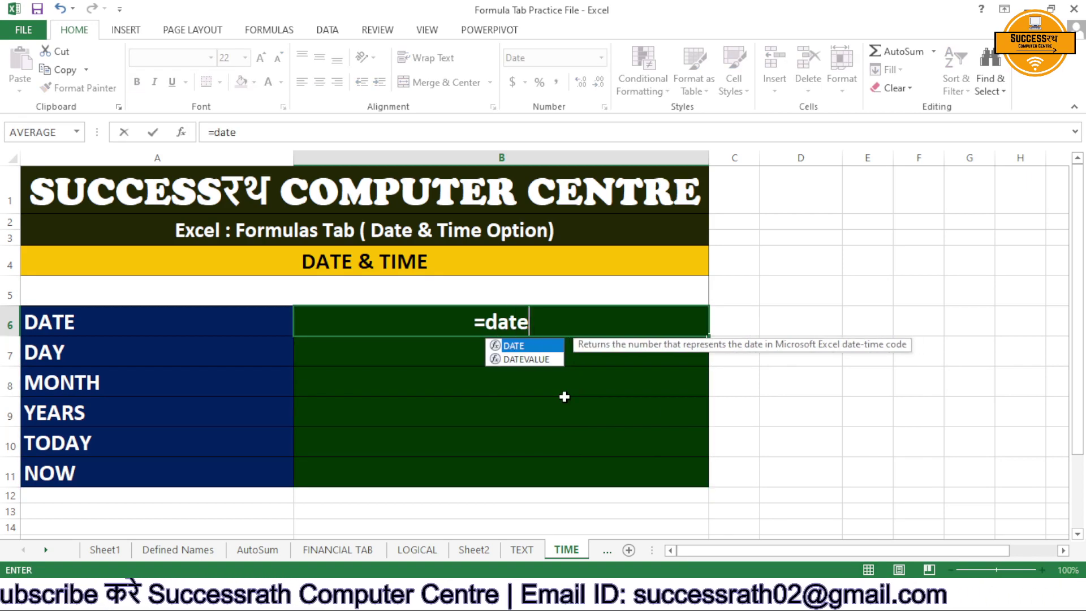
{"action": "key", "text": "Tab"}
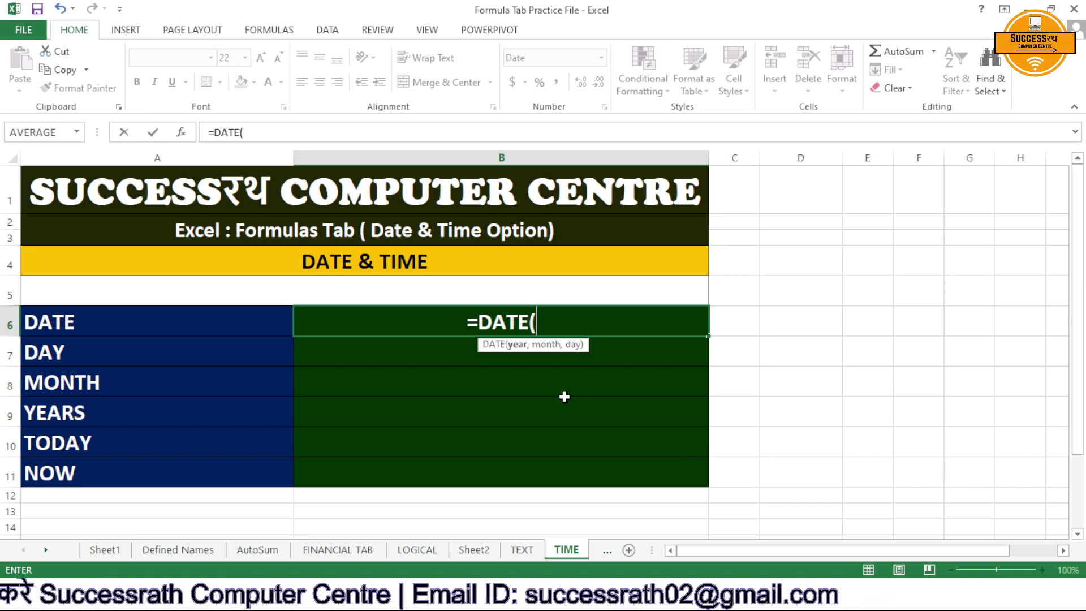
{"action": "type", "text": "year,"}
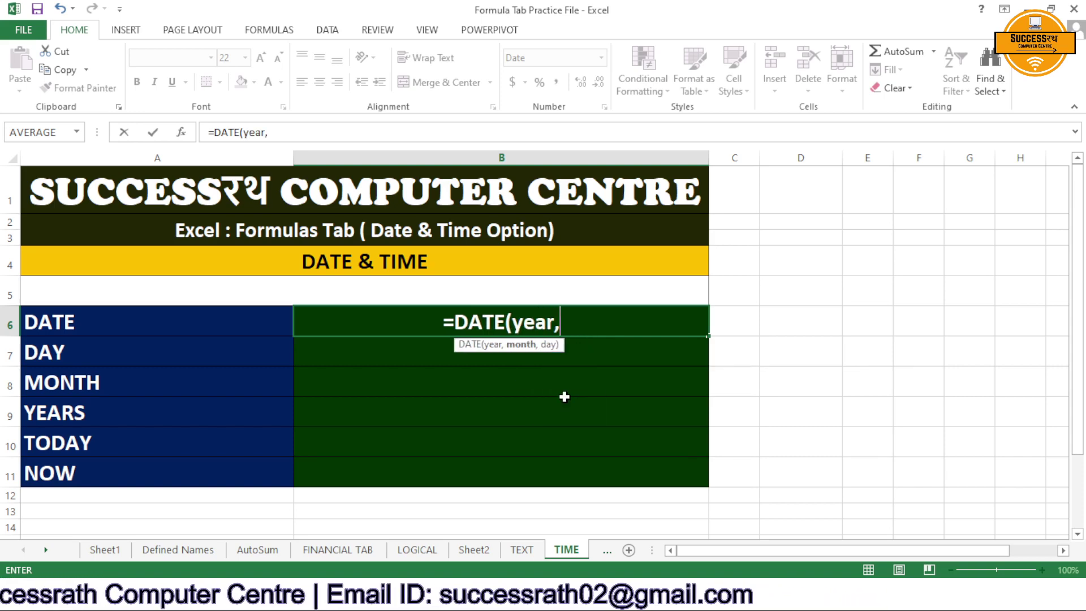
{"action": "type", "text": "month,"}
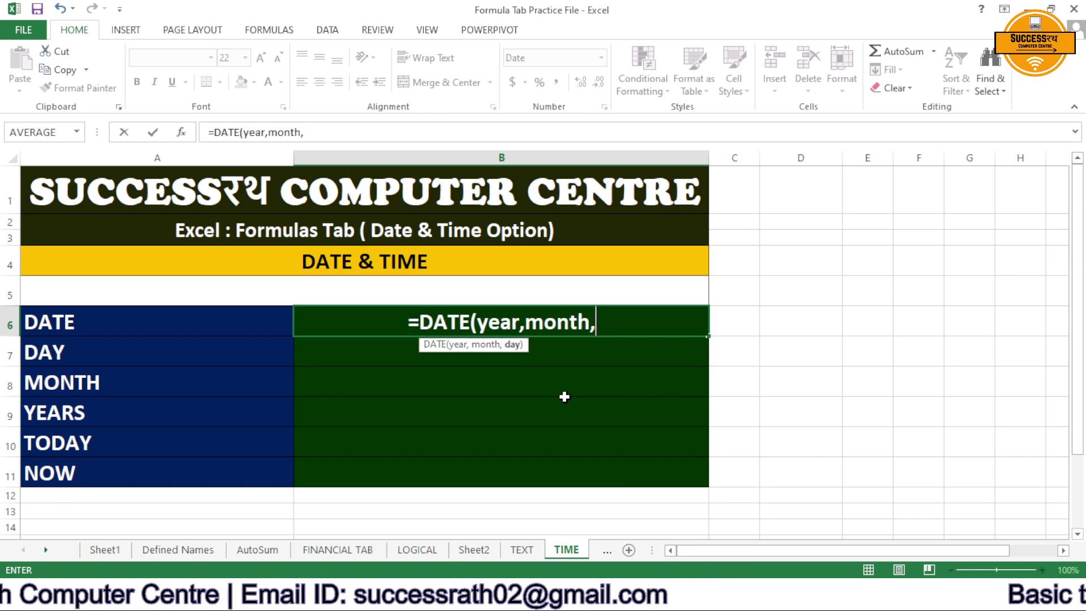
{"action": "type", "text": "day)"}
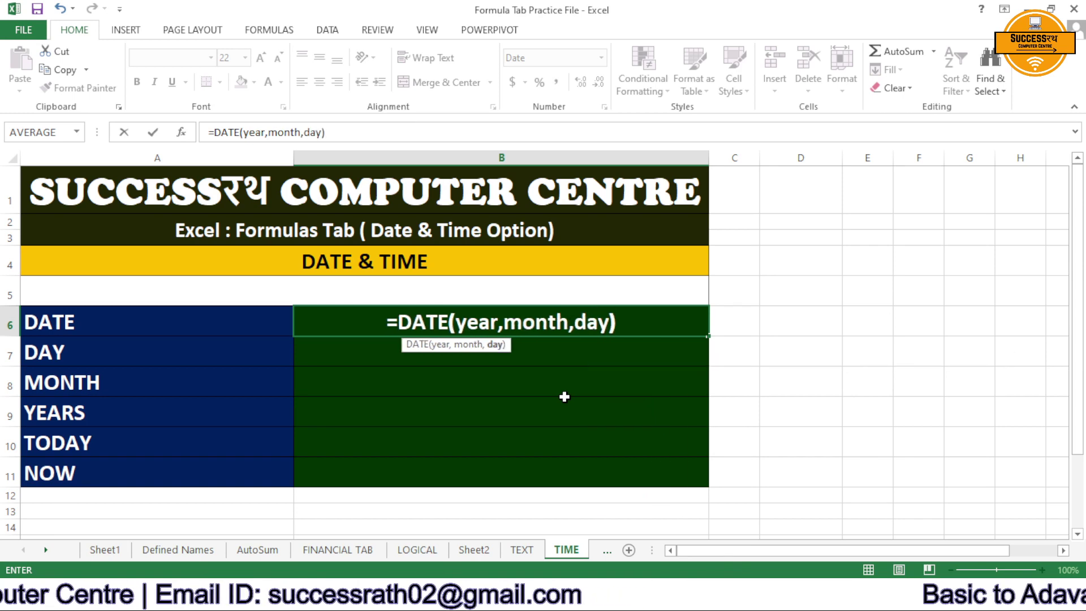
{"action": "key", "text": "Return"}
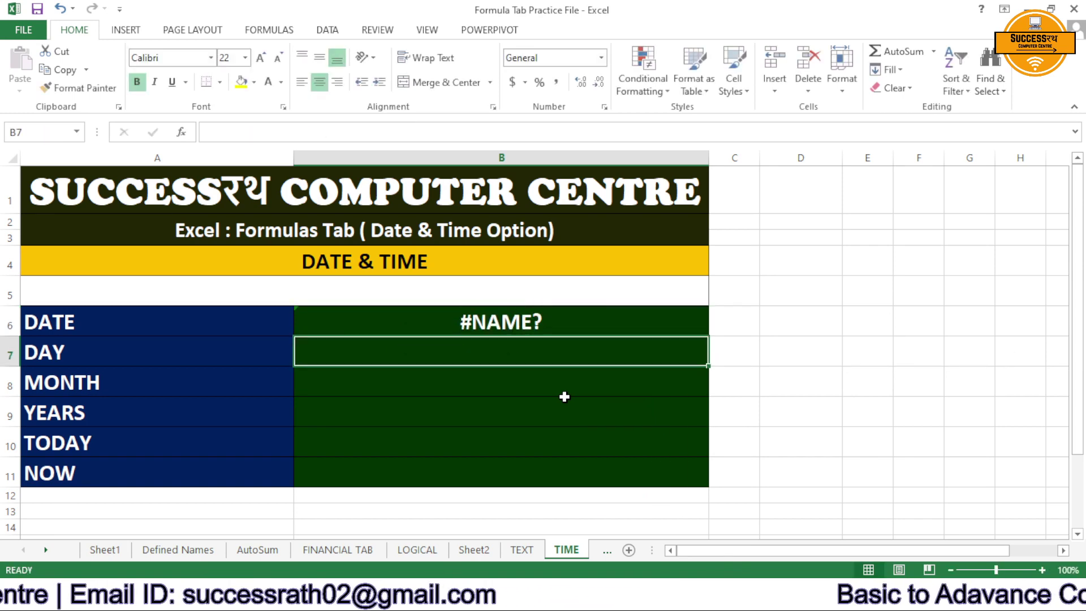
Replace the formula in B6 with =DATE(2023,08,06) for the DATE row.
{"action": "key", "text": "Up"}
{"action": "type", "text": "="}
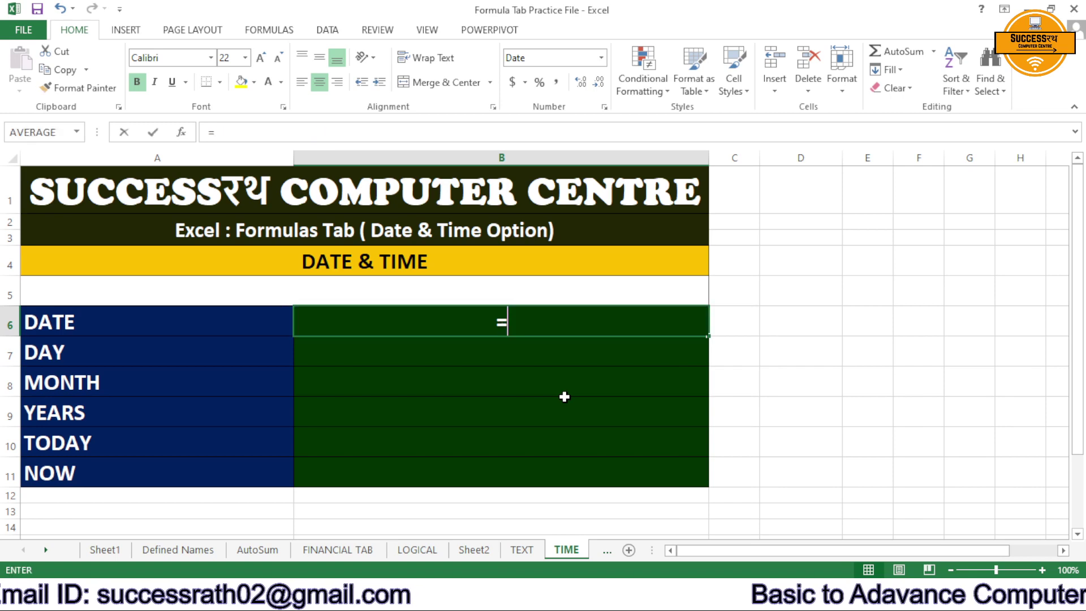
{"action": "type", "text": "date"}
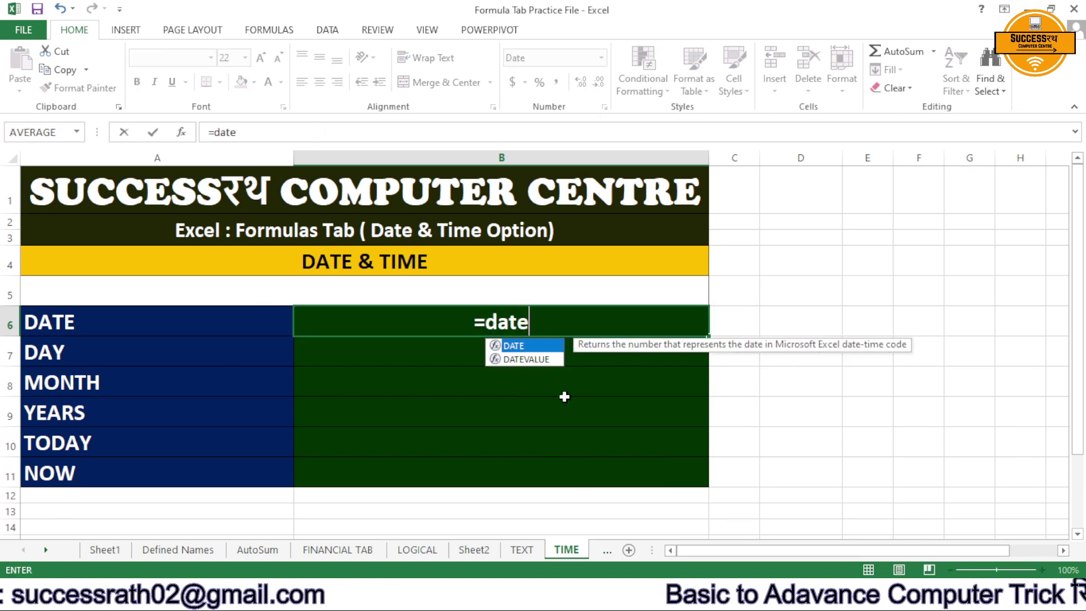
{"action": "key", "text": "Tab"}
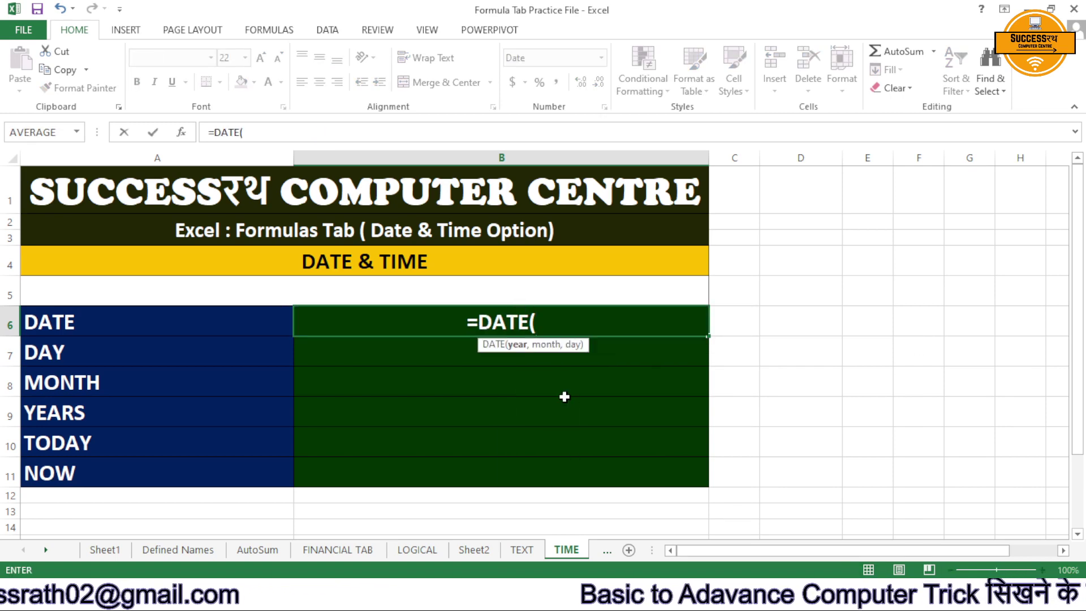
{"action": "type", "text": "2023"}
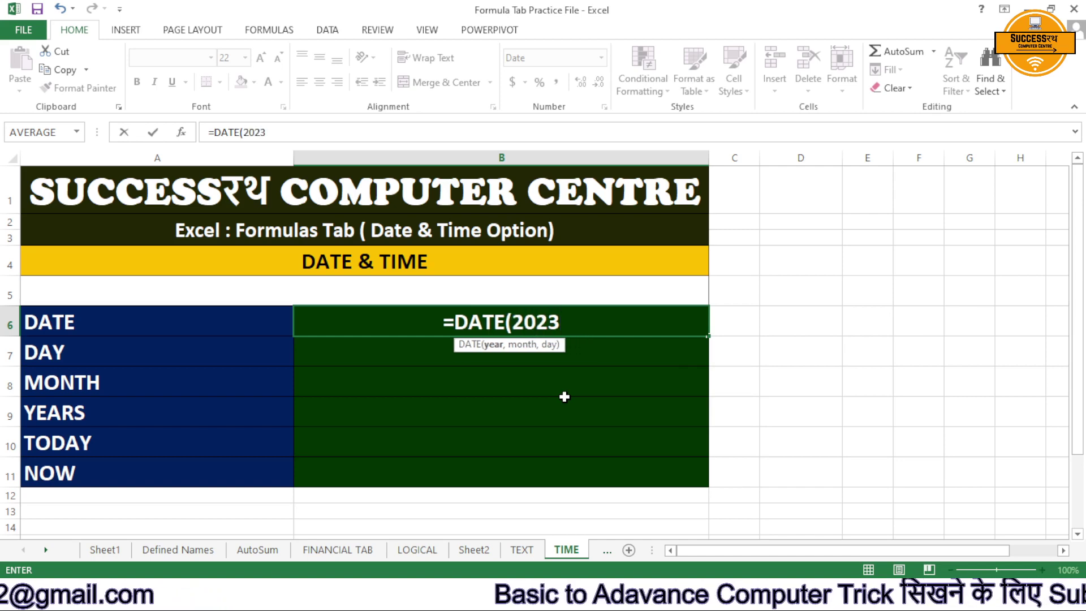
{"action": "type", "text": ",08"}
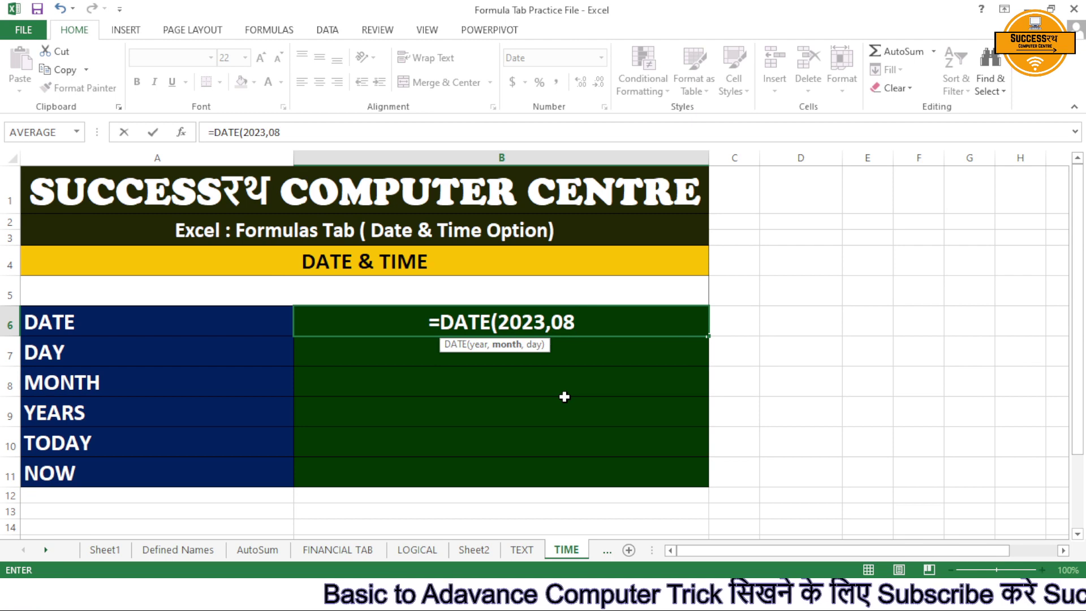
{"action": "type", "text": ","}
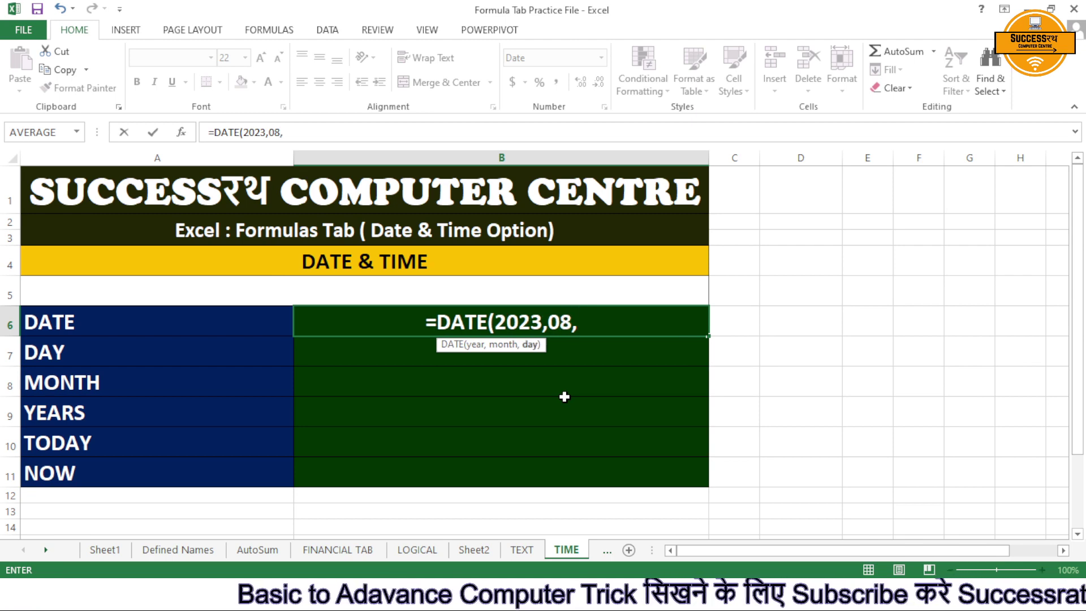
{"action": "type", "text": "06"}
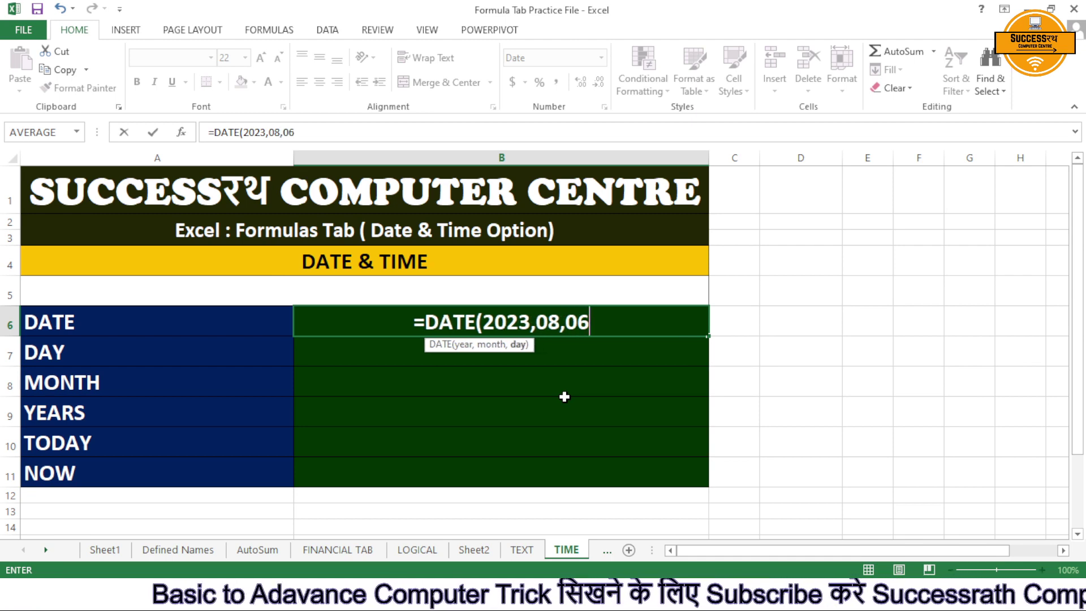
{"action": "type", "text": ")"}
{"action": "key", "text": "Return"}
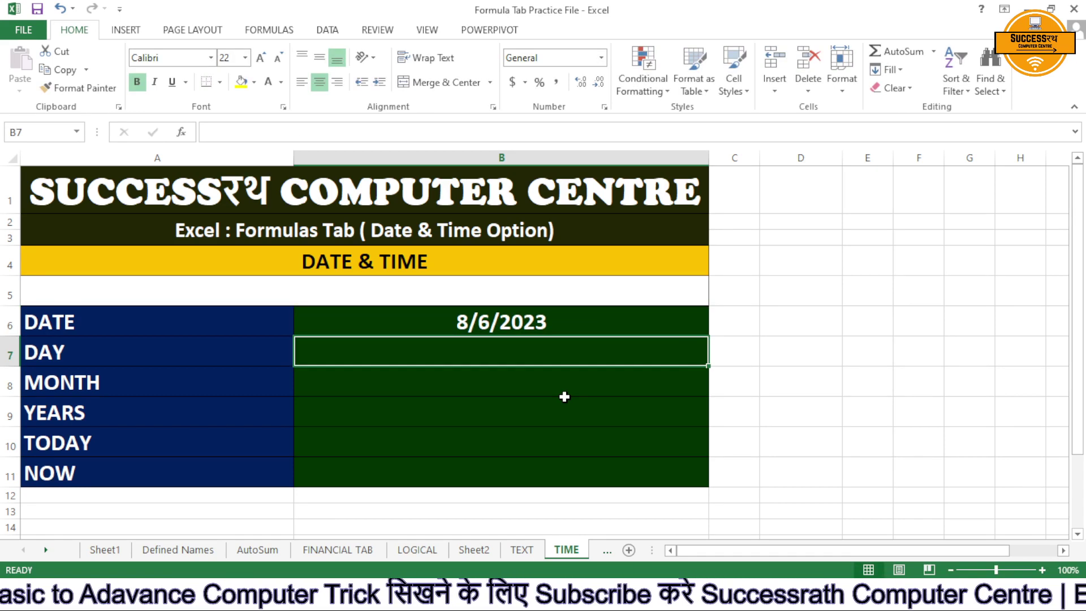
Extract the day from the date in B6 by entering =DAY(B6) in B7.
{"action": "type", "text": "D"}
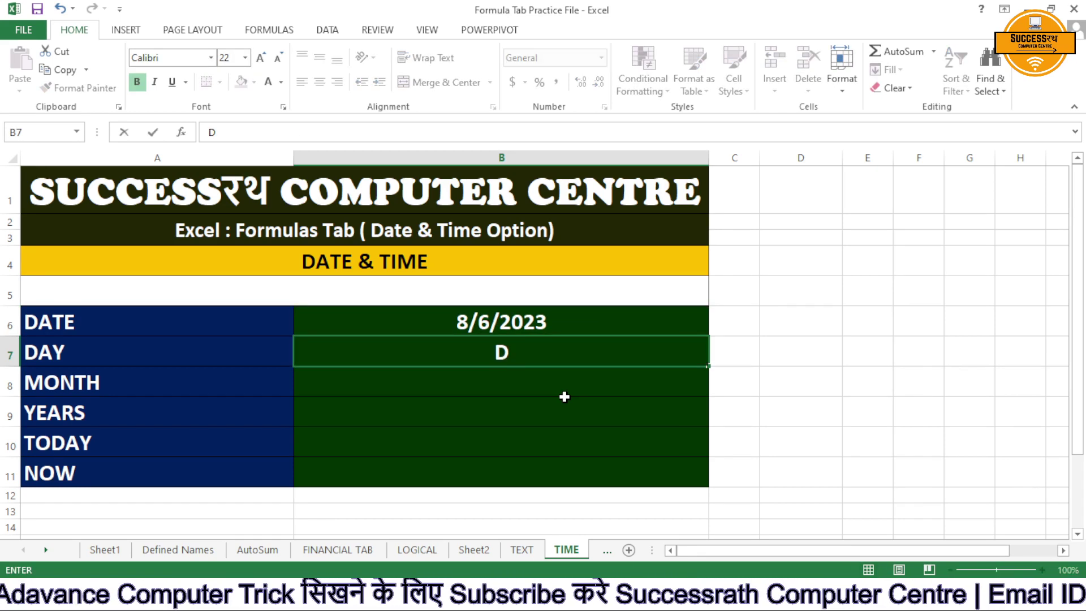
{"action": "type", "text": "-"}
{"action": "key", "text": "BackSpace"}
{"action": "type", "text": "=day"}
{"action": "key", "text": "Tab"}
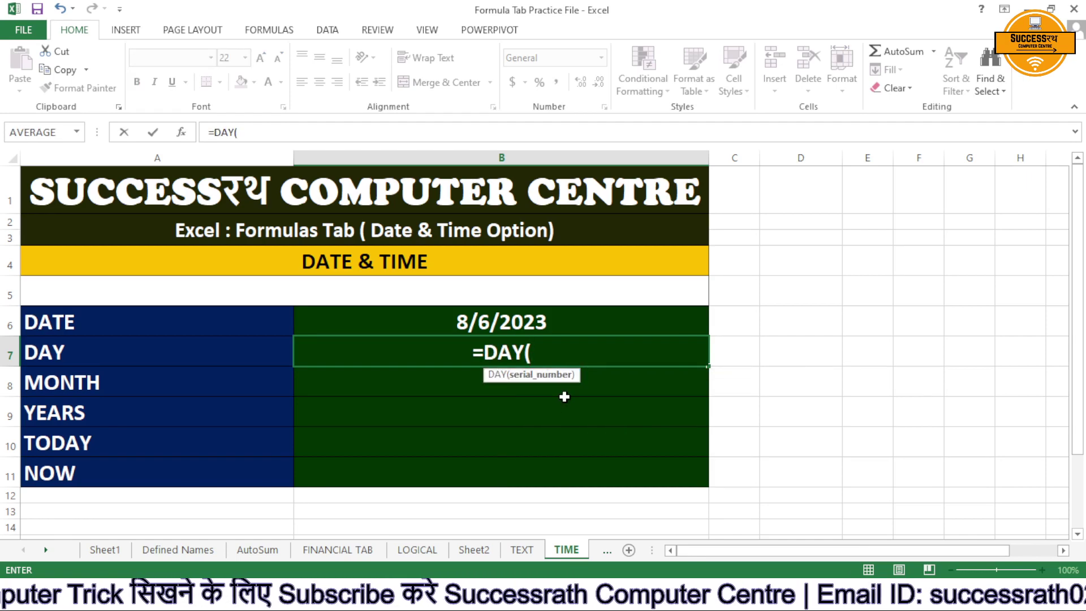
{"action": "left_click", "coordinate": [474, 322]}
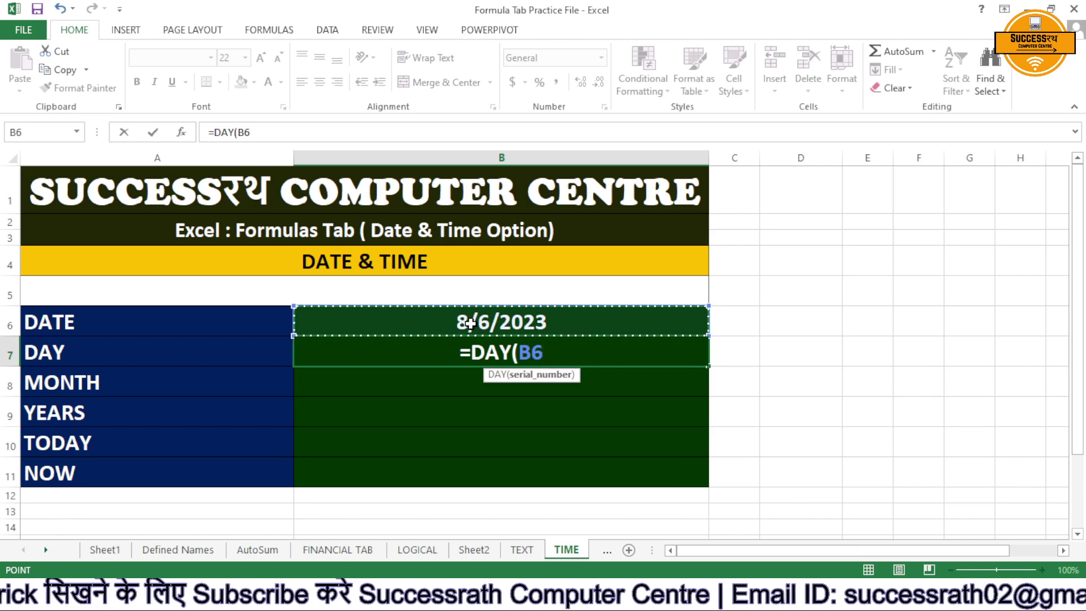
{"action": "type", "text": ")"}
{"action": "key", "text": "Return"}
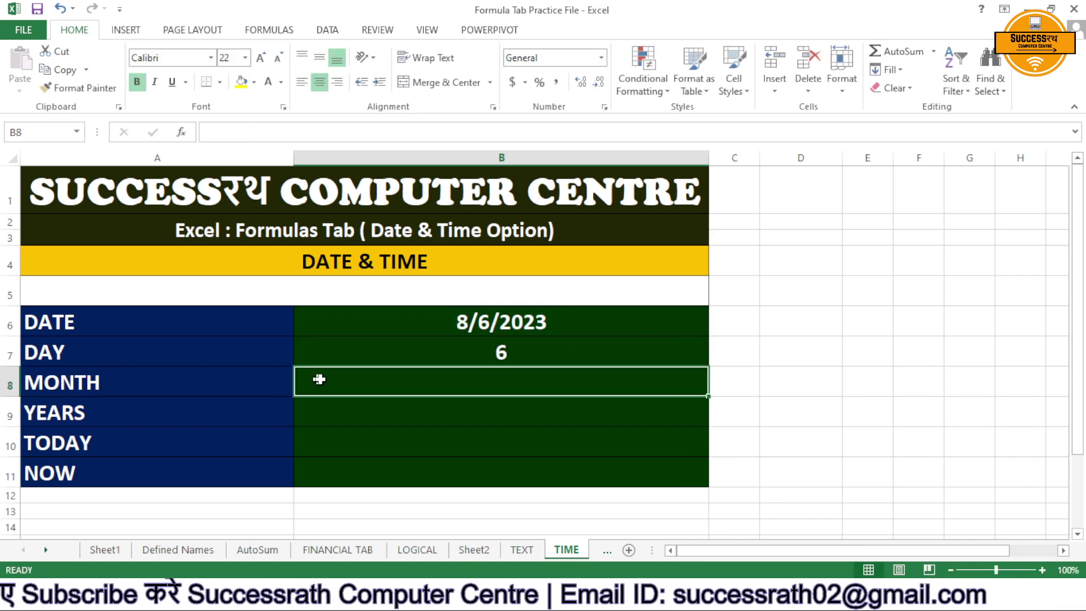
{"action": "type", "text": "=motn"}
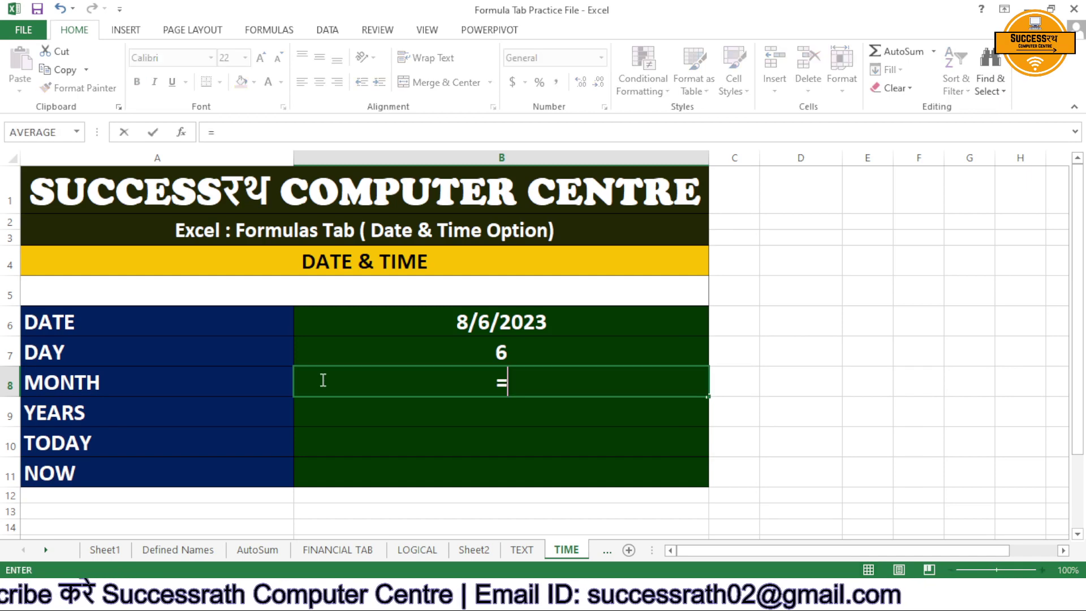
{"action": "key", "text": "BackSpace"}
{"action": "key", "text": "BackSpace"}
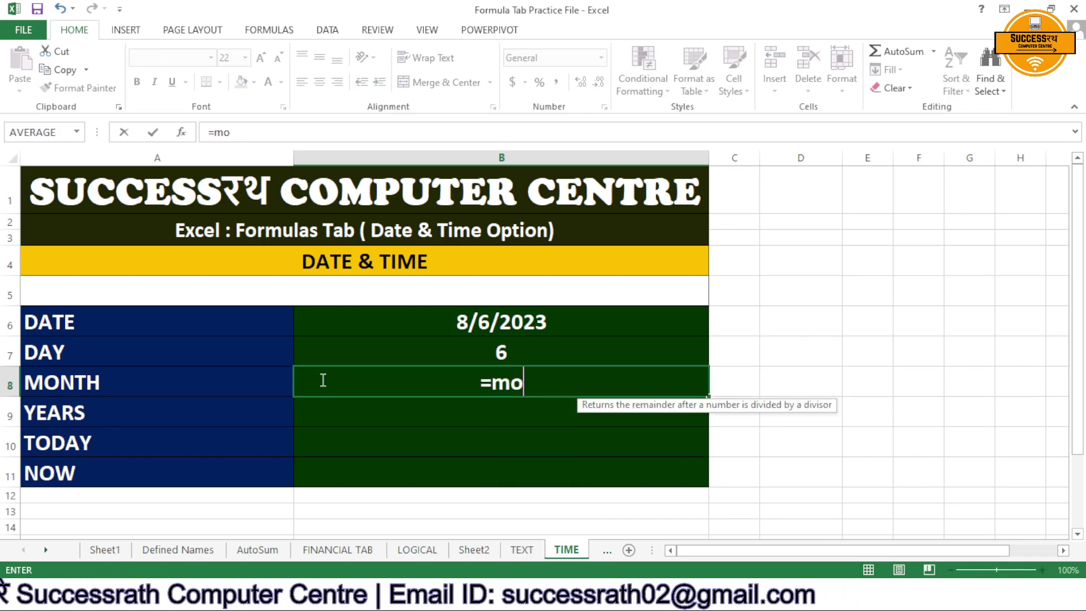
{"action": "type", "text": "n"}
{"action": "key", "text": "Right"}
{"action": "key", "text": "BackSpace"}
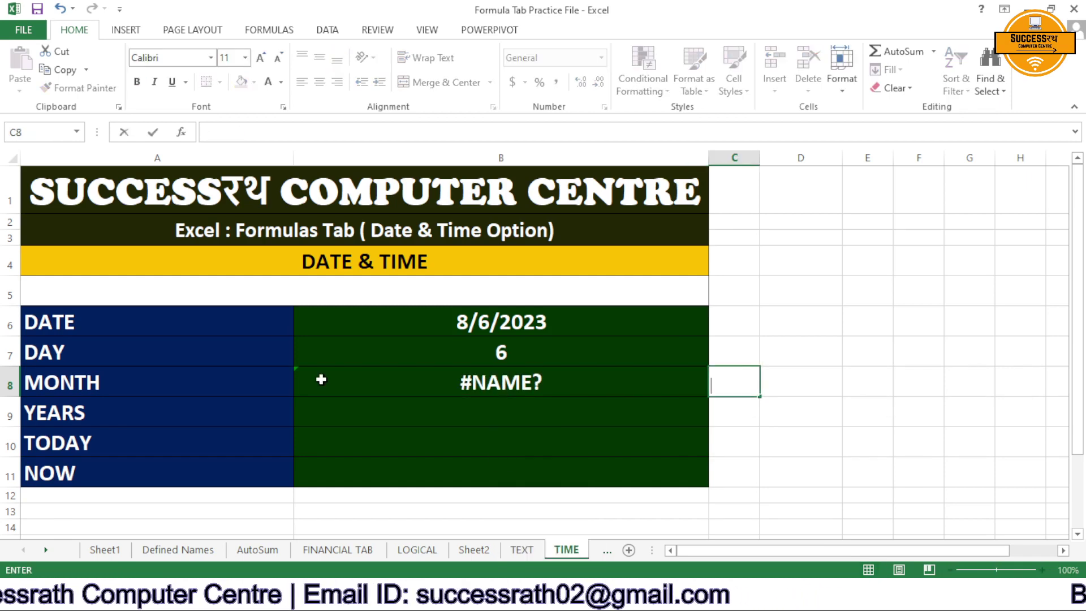
Extract the month from the date in B6 by entering =MONTH(B6) in B8.
{"action": "left_click", "coordinate": [320, 379]}
{"action": "type", "text": "="}
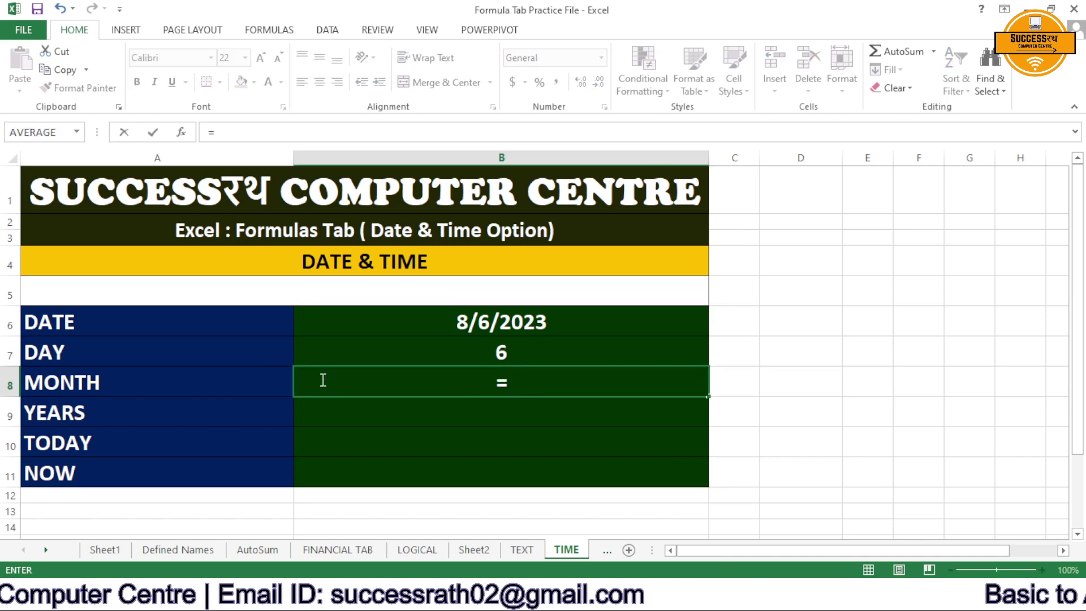
{"action": "type", "text": "mon"}
{"action": "key", "text": "Tab"}
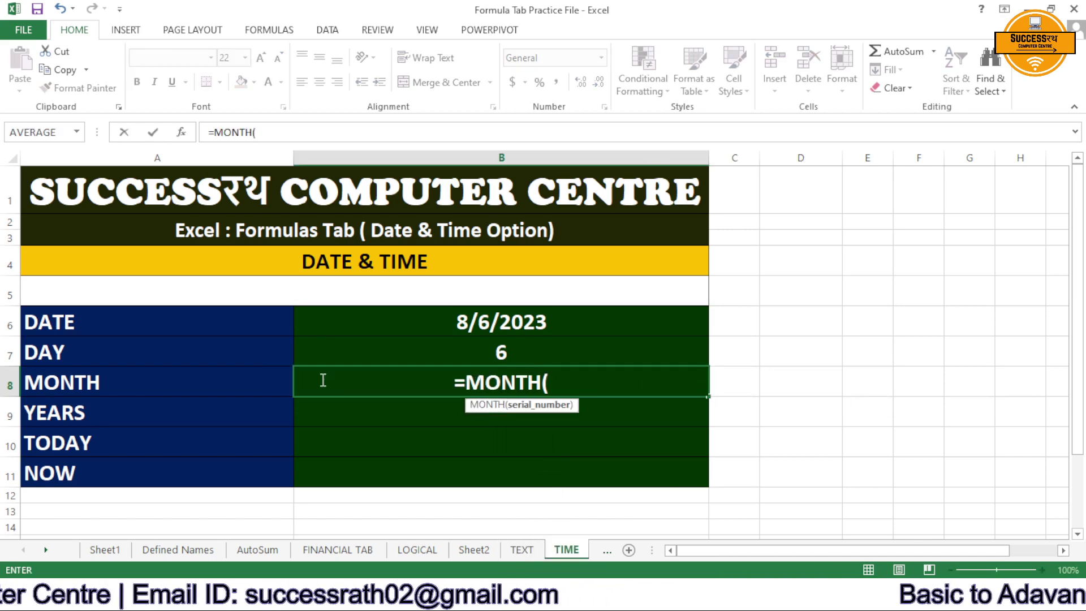
{"action": "left_click", "coordinate": [508, 324]}
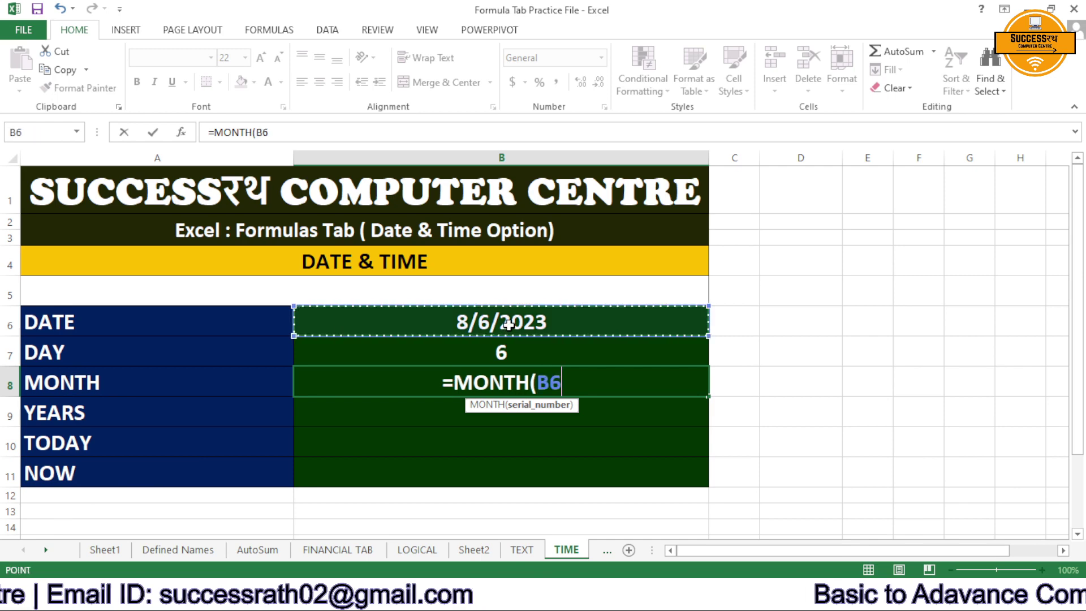
{"action": "type", "text": ")"}
{"action": "key", "text": "Return"}
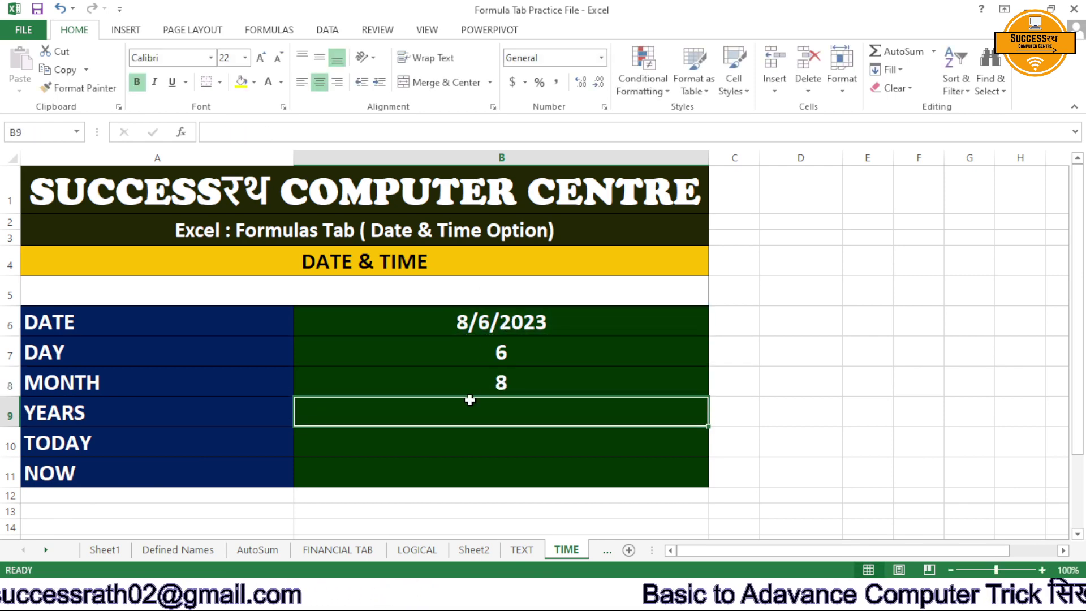
Extract the year from the date in B6 by entering =YEAR(B6) in B9.
{"action": "type", "text": "=year"}
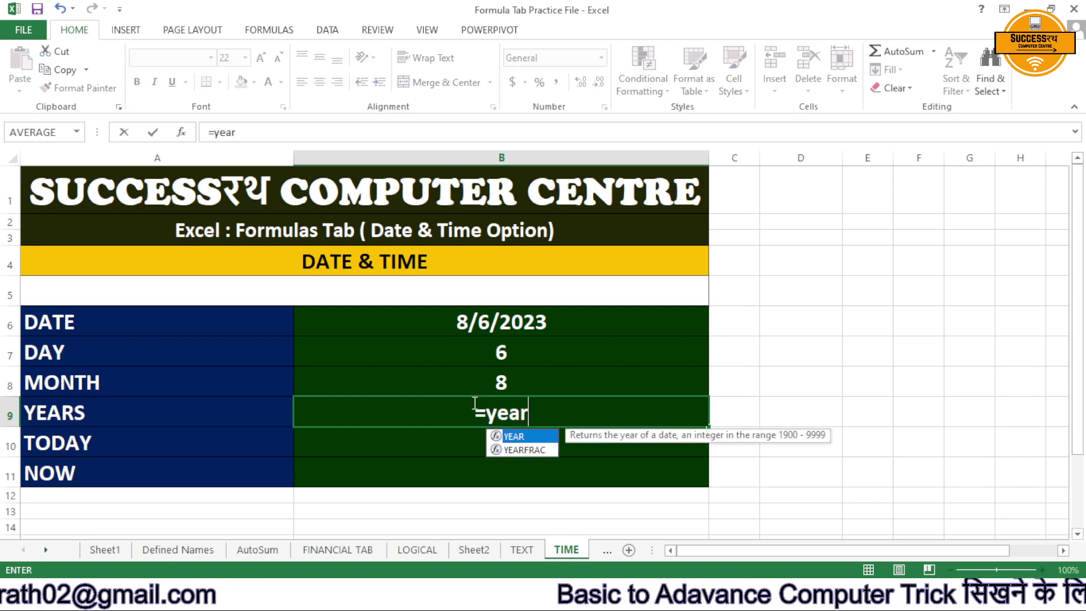
{"action": "key", "text": "Tab"}
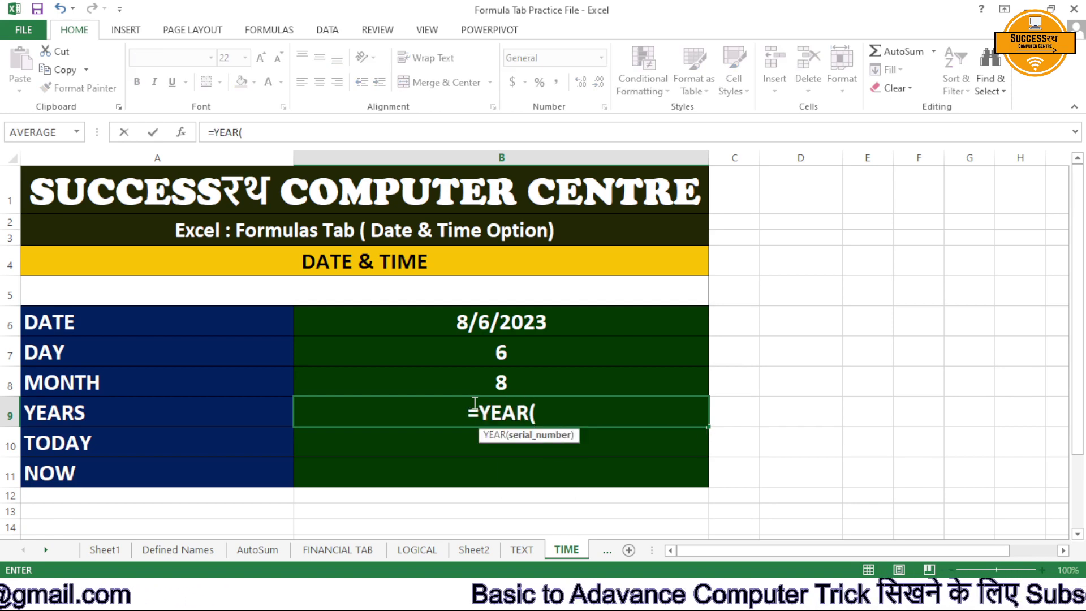
{"action": "left_click", "coordinate": [487, 326]}
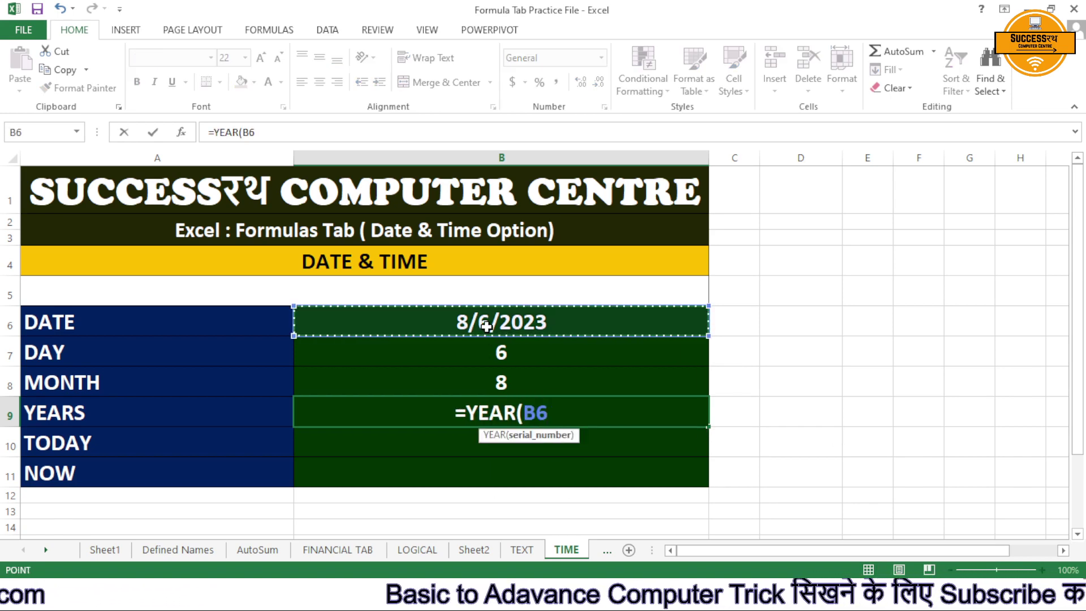
{"action": "type", "text": ")"}
{"action": "key", "text": "Return"}
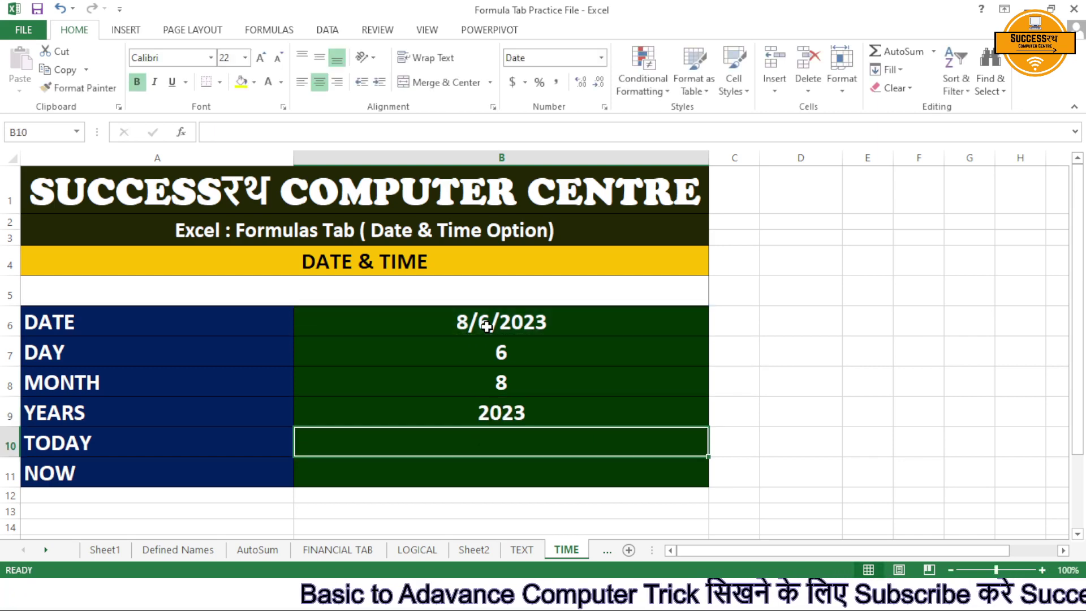
Enter =TODAY() in B10 for the TODAY row and =NOW() in B11 for the NOW row.
{"action": "type", "text": "=today()"}
{"action": "key", "text": "Return"}
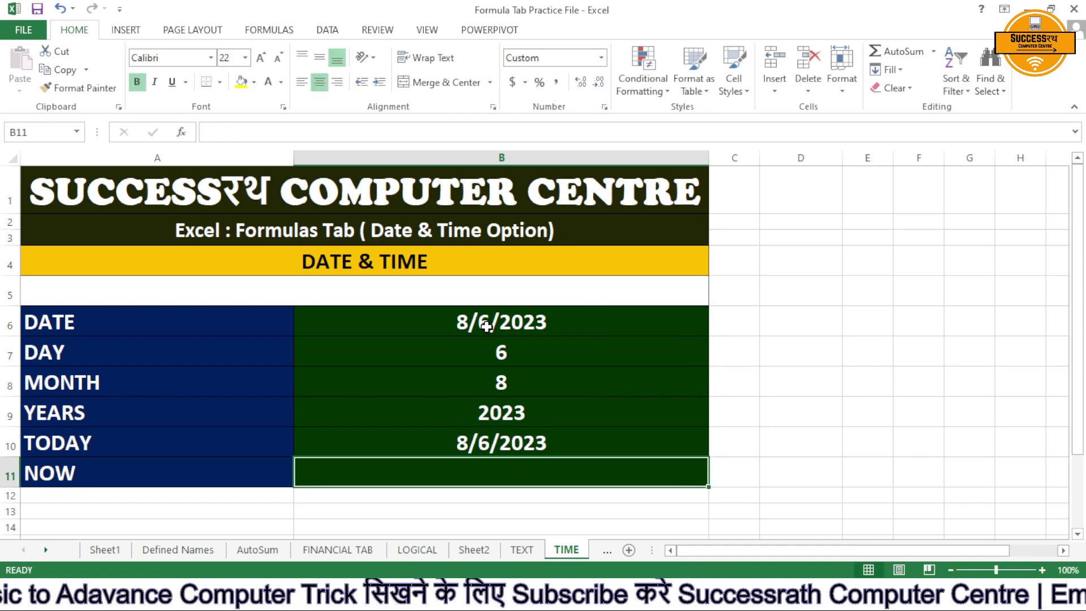
{"action": "type", "text": "=now"}
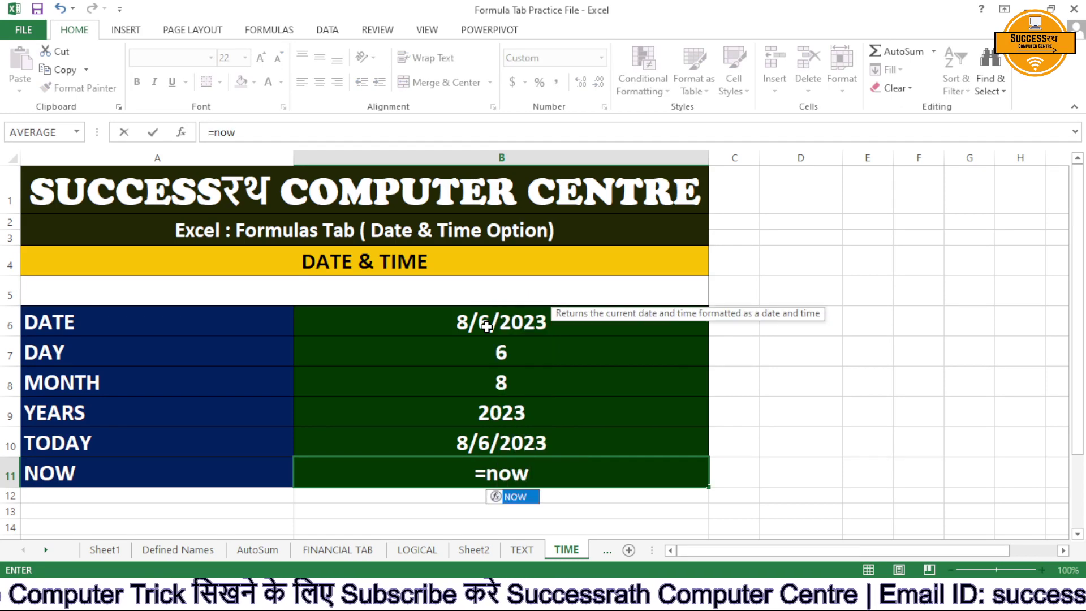
{"action": "key", "text": "Tab"}
{"action": "type", "text": ")"}
{"action": "key", "text": "Return"}
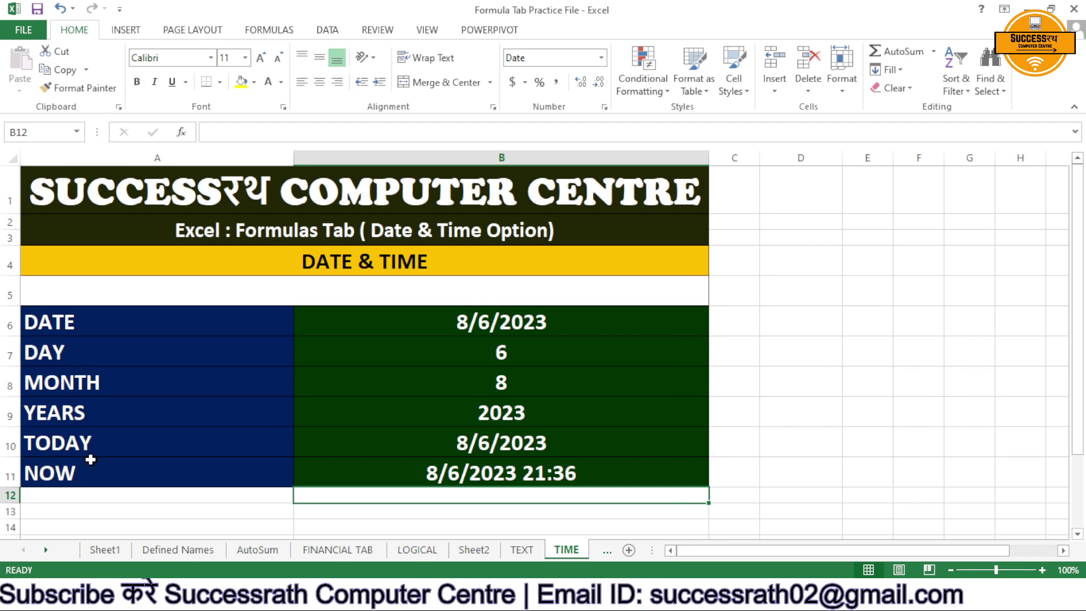
Switch to the MATHS sheet and look over its practice table.
{"action": "scroll", "coordinate": [324, 392], "scroll_direction": "down", "scroll_amount": 2}
{"action": "scroll", "coordinate": [325, 393], "scroll_direction": "up", "scroll_amount": 2}
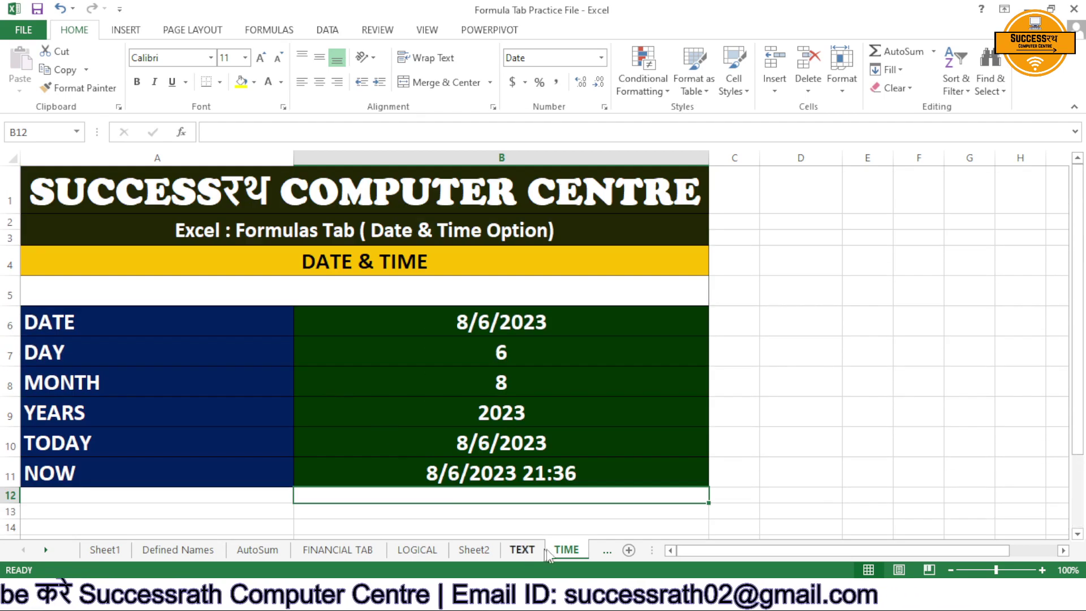
{"action": "left_click", "coordinate": [607, 552]}
{"action": "left_click", "coordinate": [568, 550]}
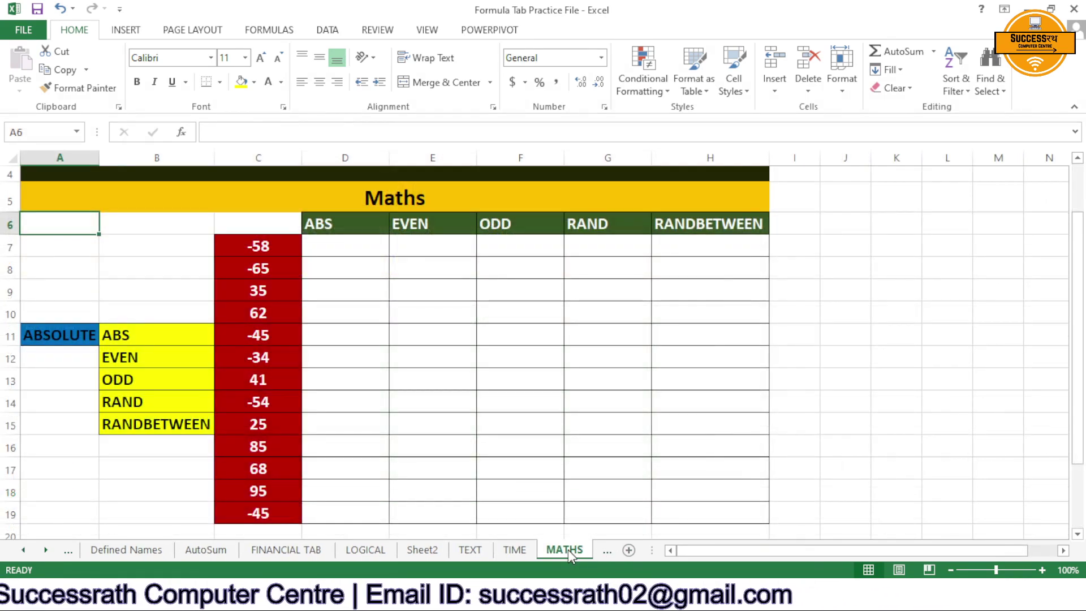
{"action": "scroll", "coordinate": [484, 447], "scroll_direction": "up", "scroll_amount": 1}
{"action": "scroll", "coordinate": [480, 441], "scroll_direction": "down", "scroll_amount": 6}
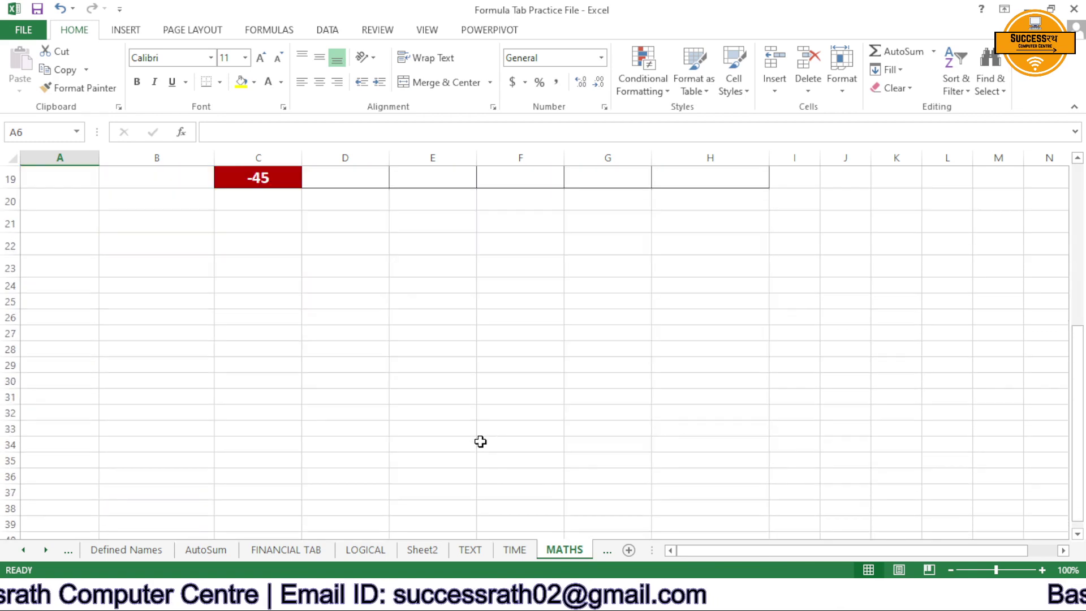
{"action": "scroll", "coordinate": [481, 469], "scroll_direction": "up", "scroll_amount": 5}
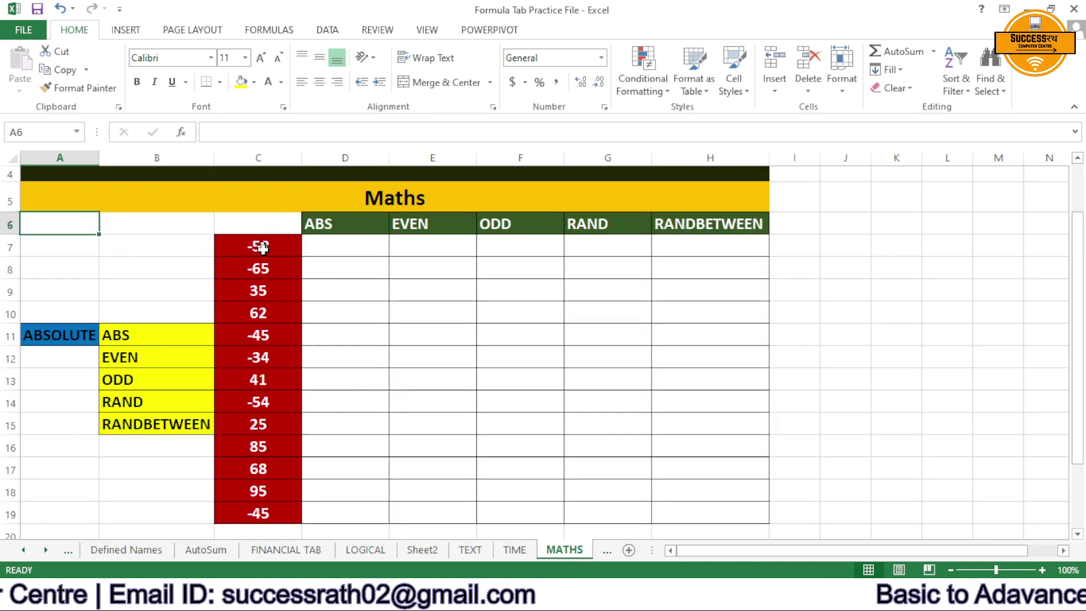
Enter =ABS(C7) in D7 to get the absolute value of the first number, and select that result cell.
{"action": "left_click", "coordinate": [320, 246]}
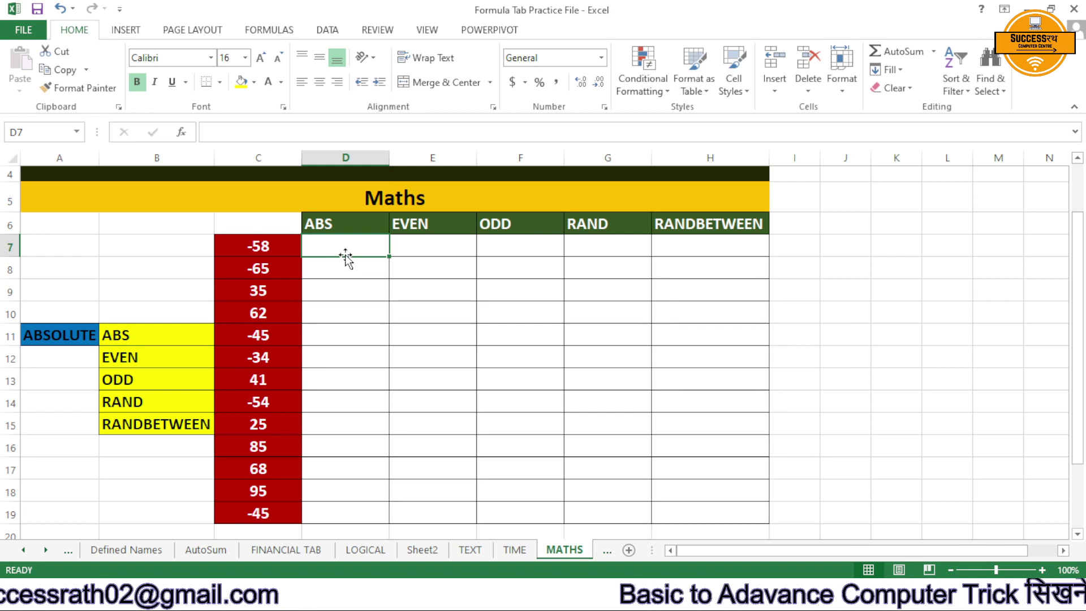
{"action": "type", "text": "=abs"}
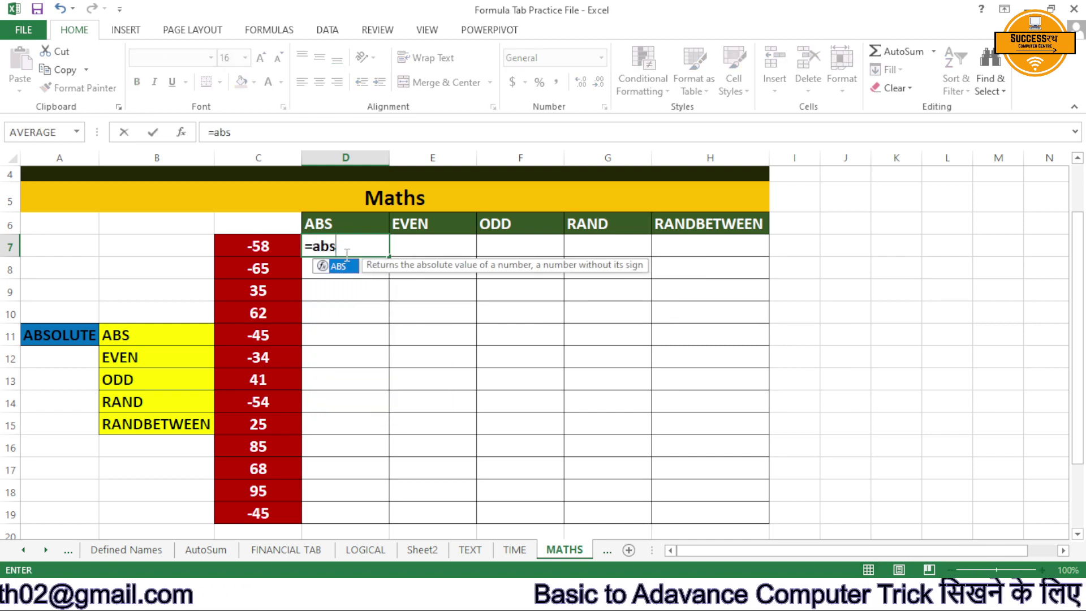
{"action": "key", "text": "Tab"}
{"action": "left_click", "coordinate": [265, 243]}
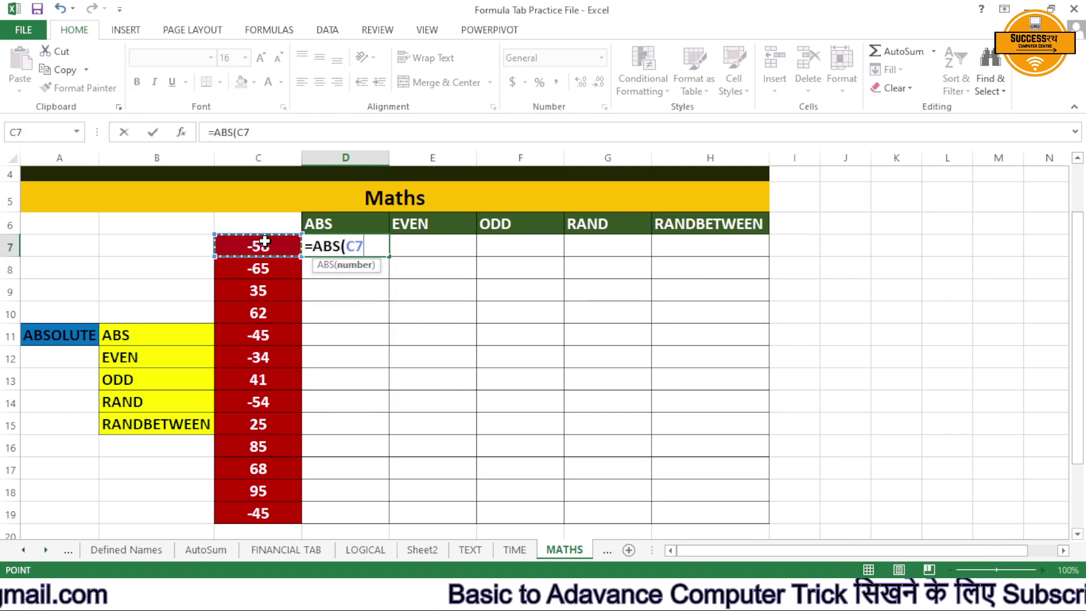
{"action": "type", "text": ")"}
{"action": "key", "text": "Return"}
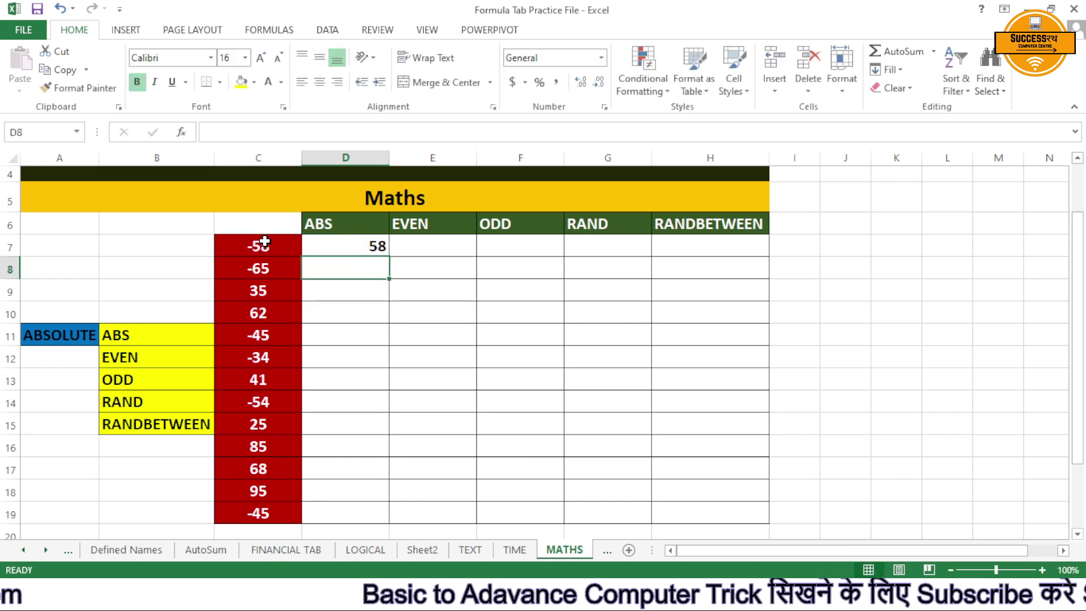
{"action": "left_click", "coordinate": [321, 248]}
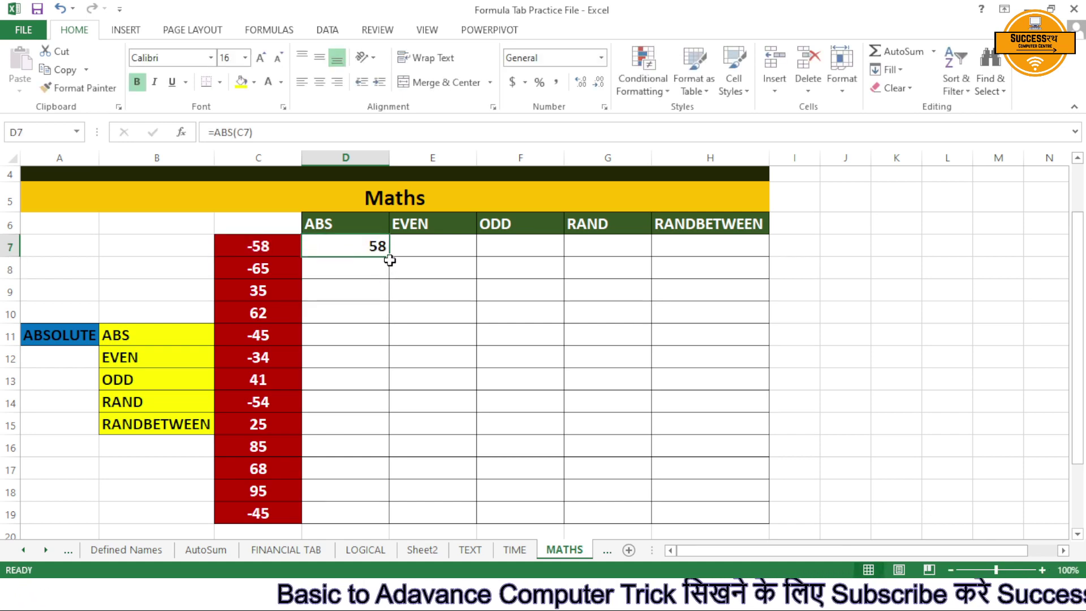
Fill the ABS formula from D7 down the ABS column to D19.
{"action": "double_click", "coordinate": [389, 259]}
{"action": "scroll", "coordinate": [390, 271], "scroll_direction": "down", "scroll_amount": 2}
{"action": "scroll", "coordinate": [433, 307], "scroll_direction": "up", "scroll_amount": 3}
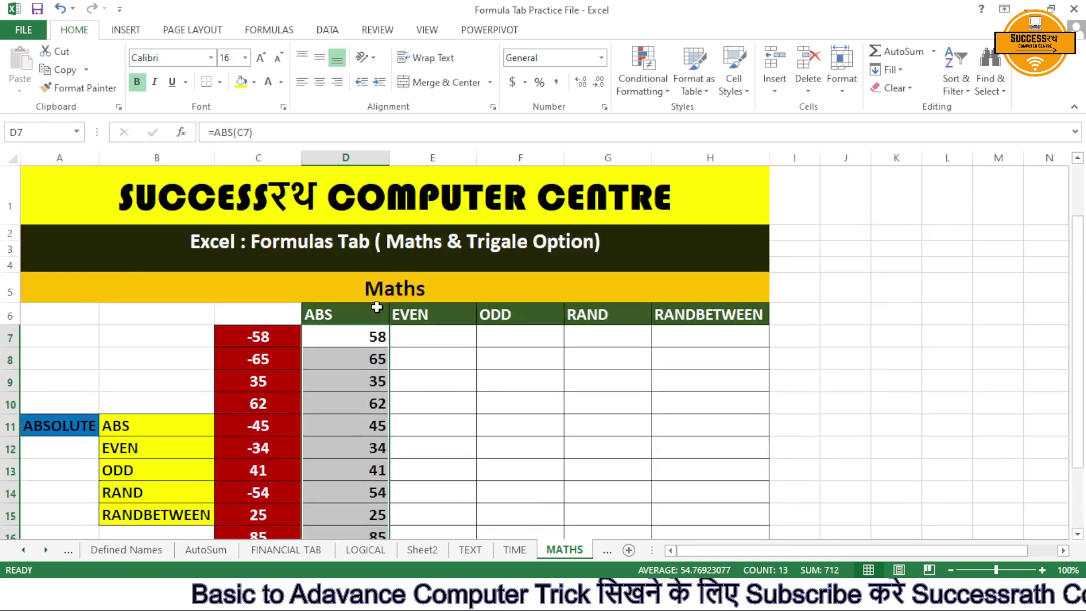
Enter =EVEN(D7) in E7 and fill it down the EVEN column to row 19.
{"action": "left_click", "coordinate": [443, 340]}
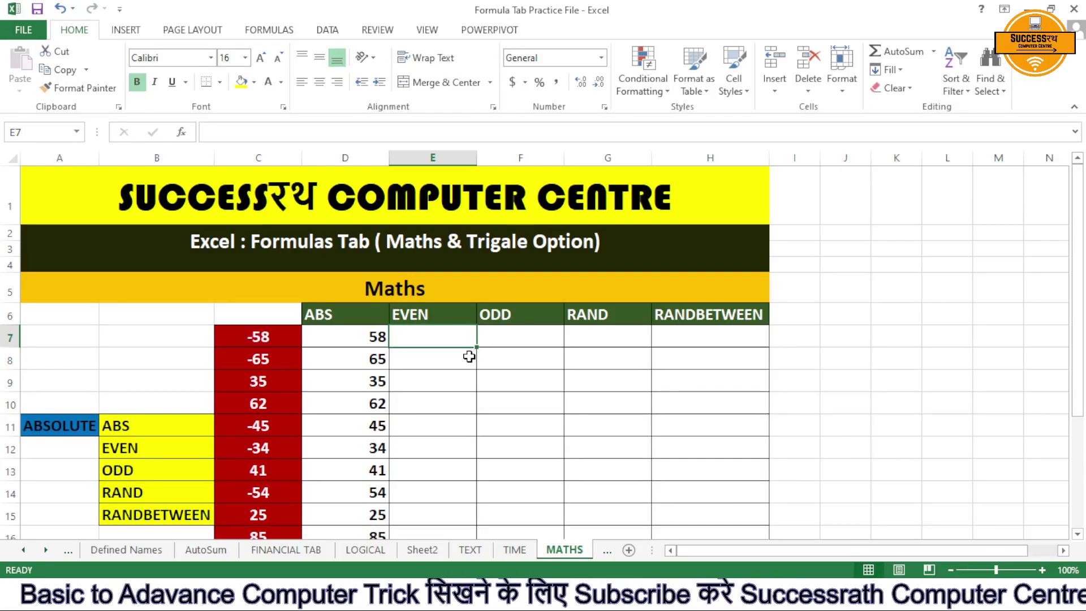
{"action": "type", "text": "=ev"}
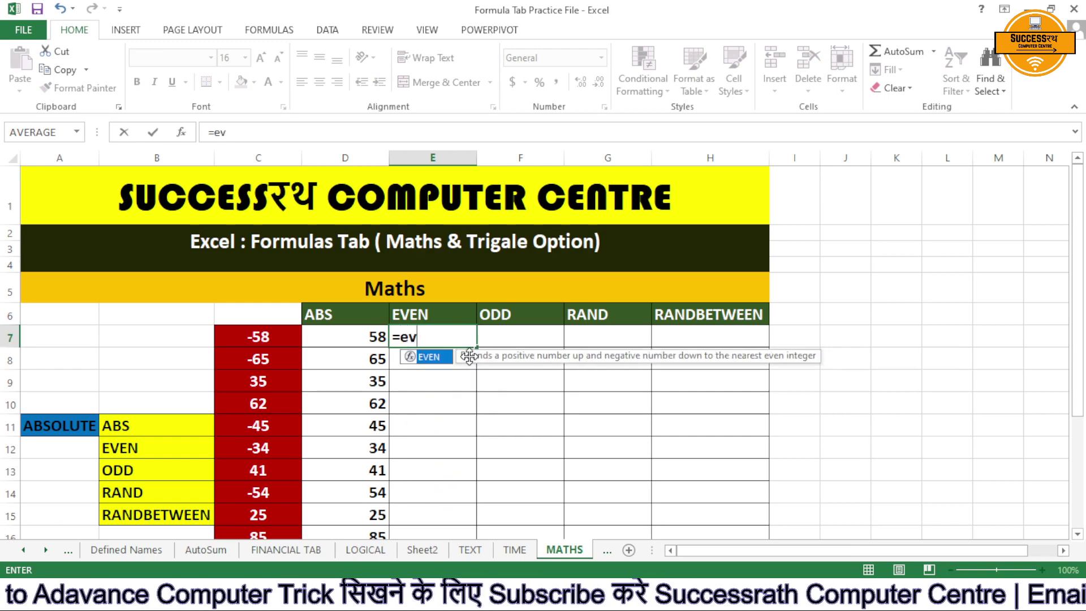
{"action": "type", "text": "e"}
{"action": "key", "text": "Tab"}
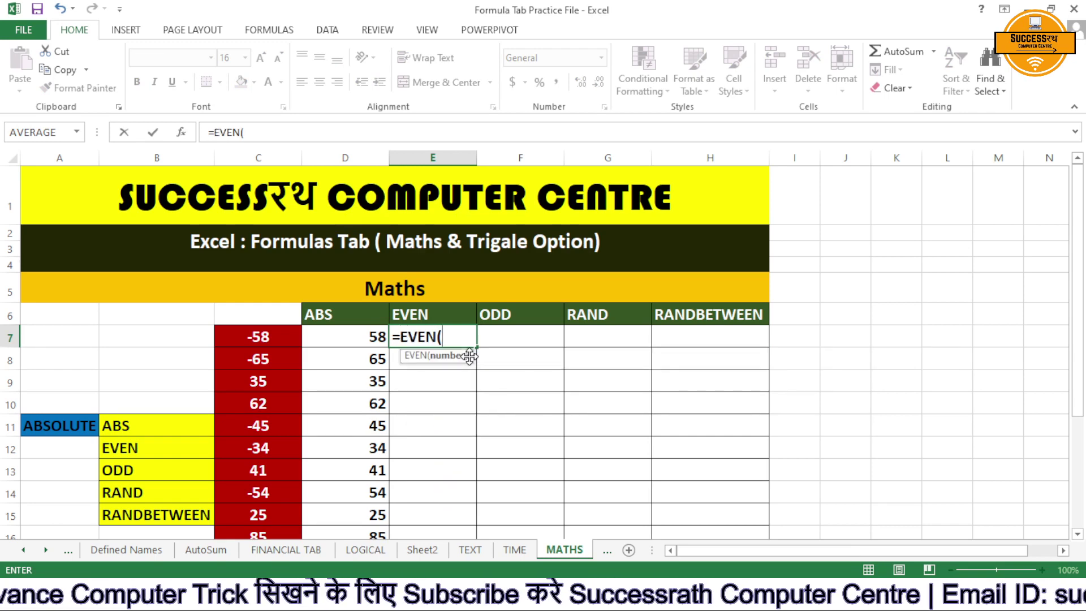
{"action": "left_click", "coordinate": [365, 338]}
{"action": "type", "text": ")"}
{"action": "key", "text": "Return"}
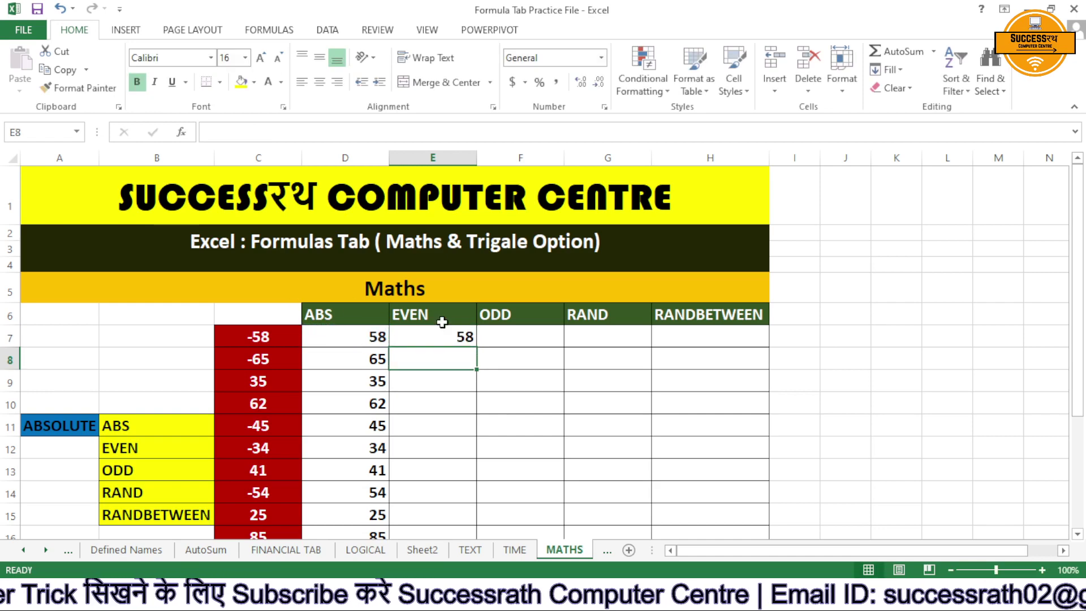
{"action": "left_click", "coordinate": [458, 339]}
{"action": "double_click", "coordinate": [479, 350]}
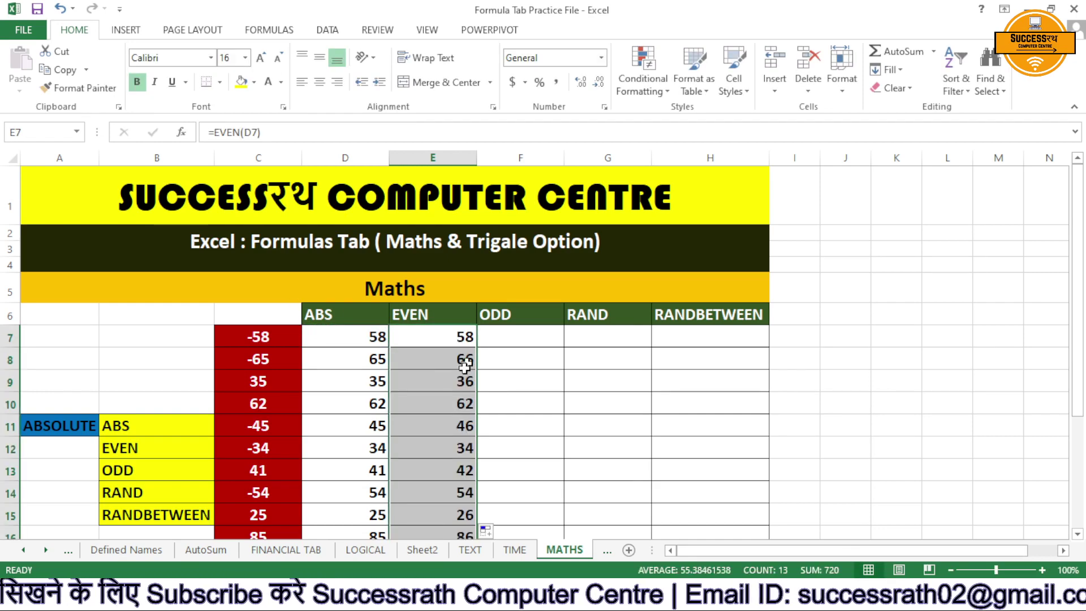
Enter =ODD(E7) in F7 and fill it down the ODD column to row 19.
{"action": "left_click", "coordinate": [521, 335]}
{"action": "type", "text": "=odd"}
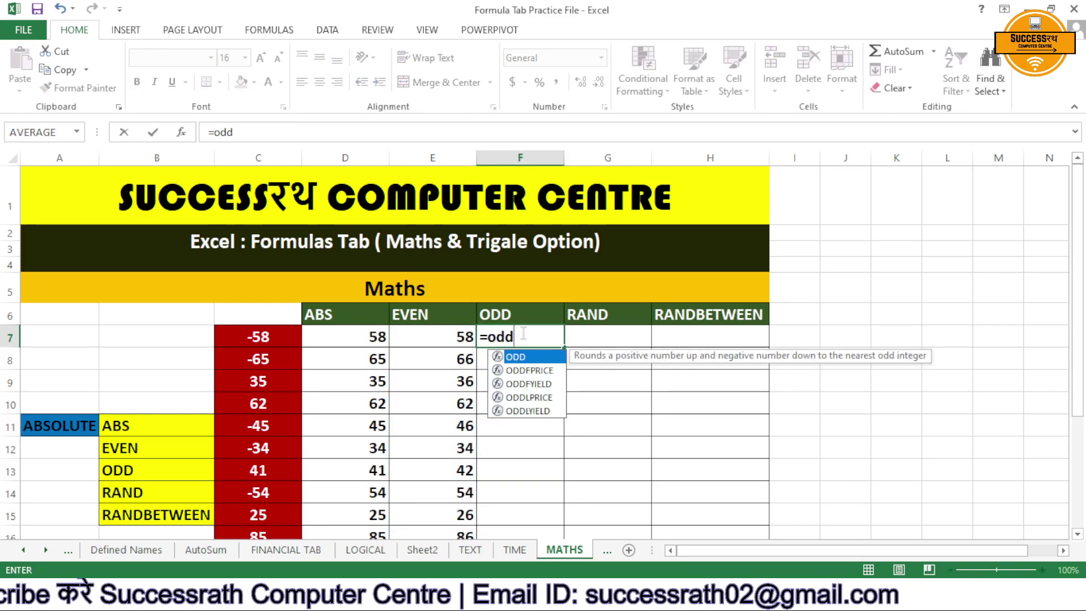
{"action": "key", "text": "Tab"}
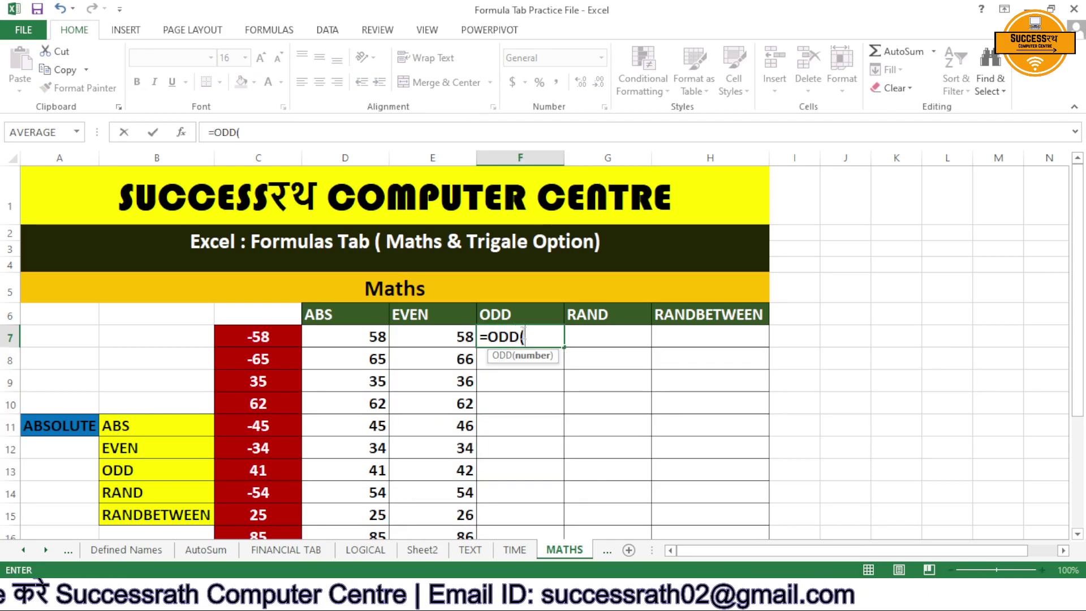
{"action": "left_click", "coordinate": [463, 336]}
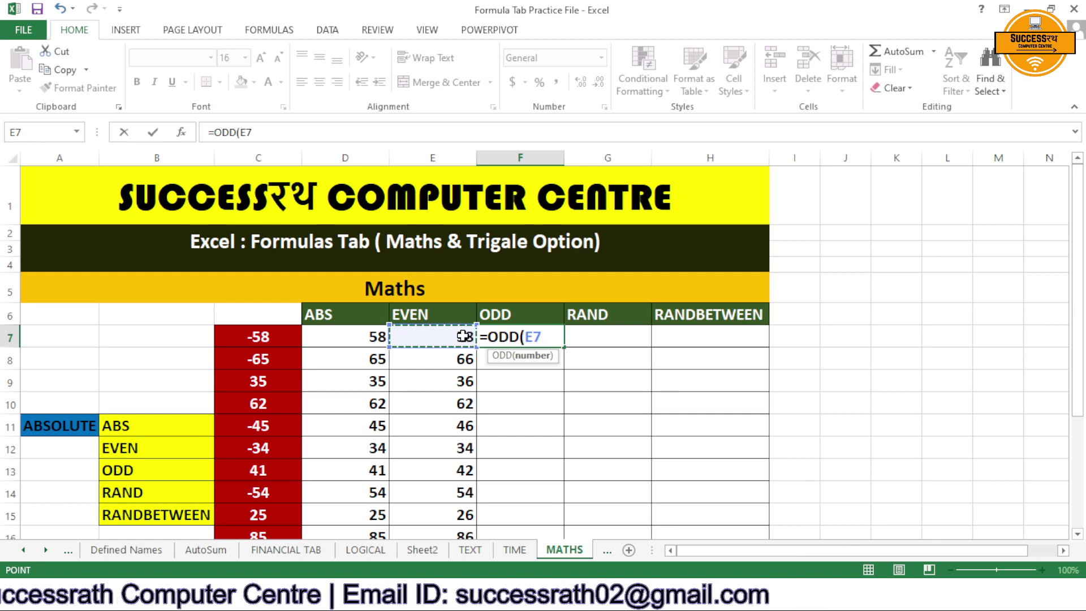
{"action": "type", "text": ")"}
{"action": "key", "text": "Return"}
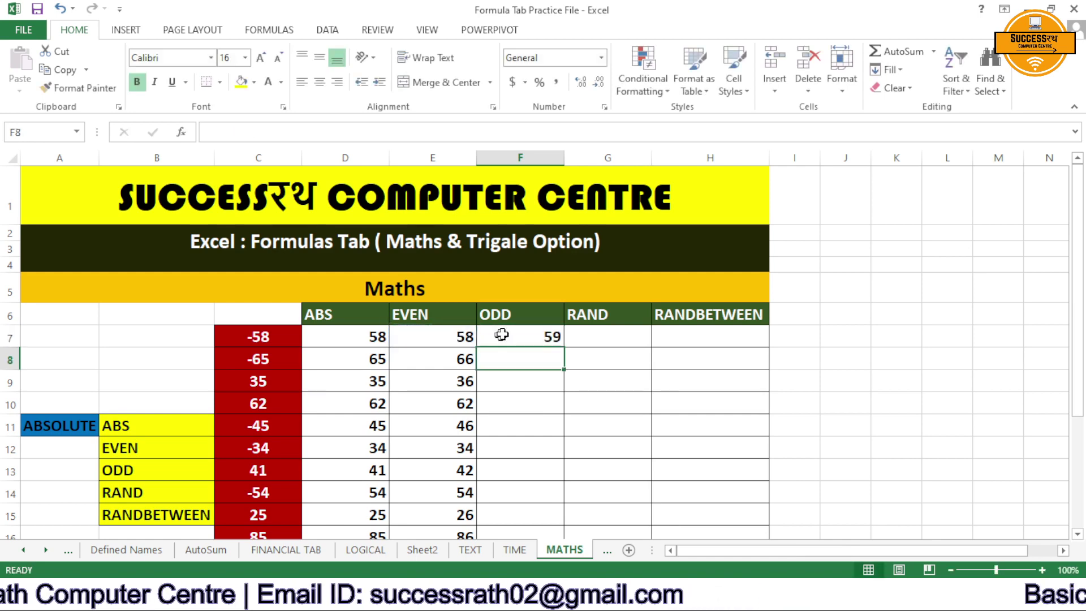
{"action": "left_click", "coordinate": [553, 340]}
{"action": "double_click", "coordinate": [562, 346]}
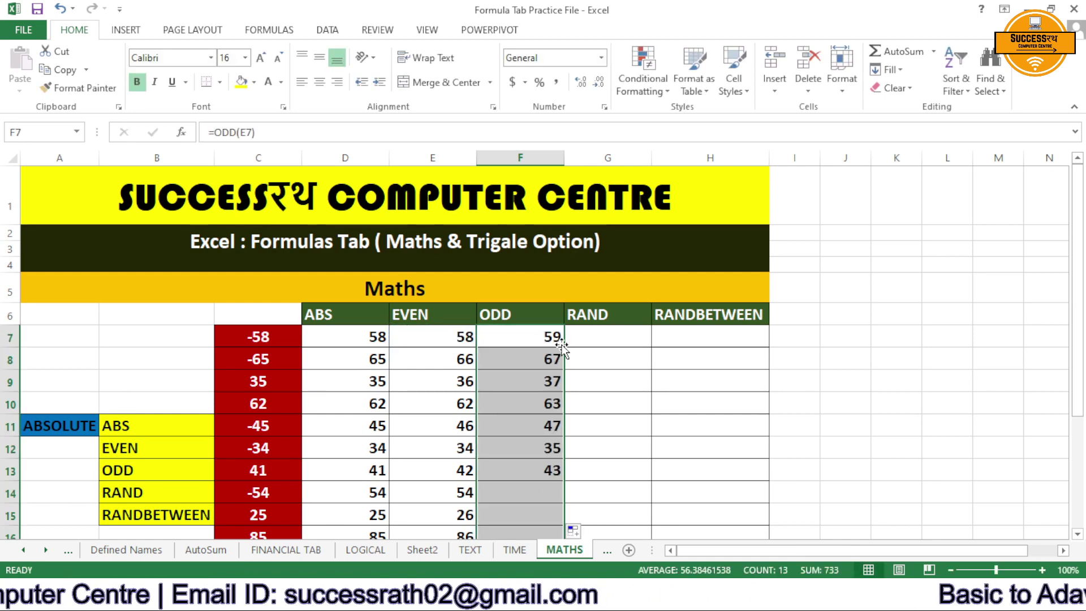
Enter =RAND() in G7 and fill it down the RAND column to row 19.
{"action": "left_click", "coordinate": [599, 339]}
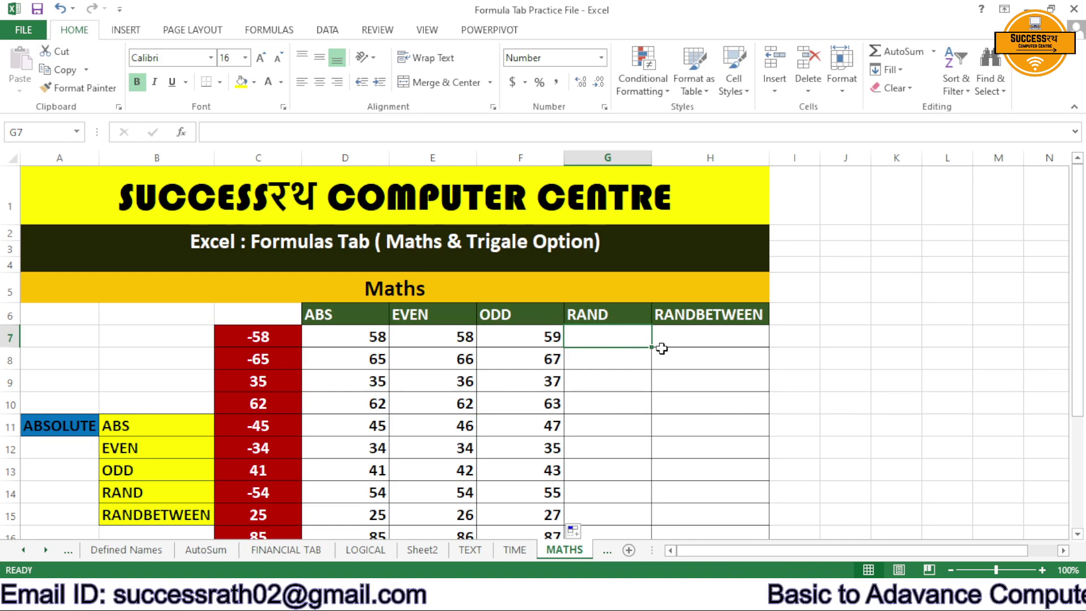
{"action": "type", "text": "=rand"}
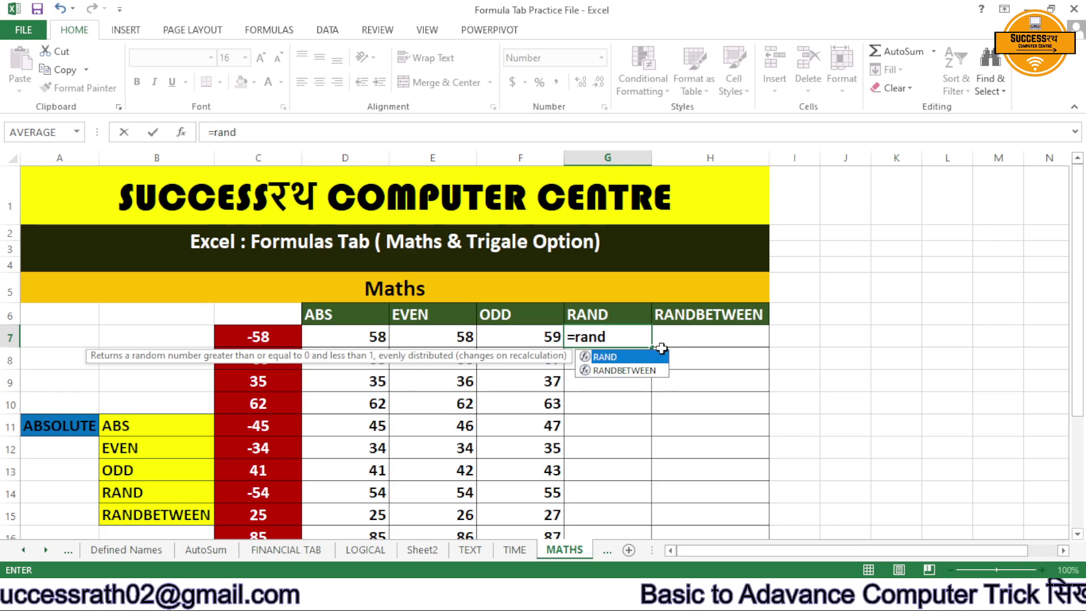
{"action": "key", "text": "Tab"}
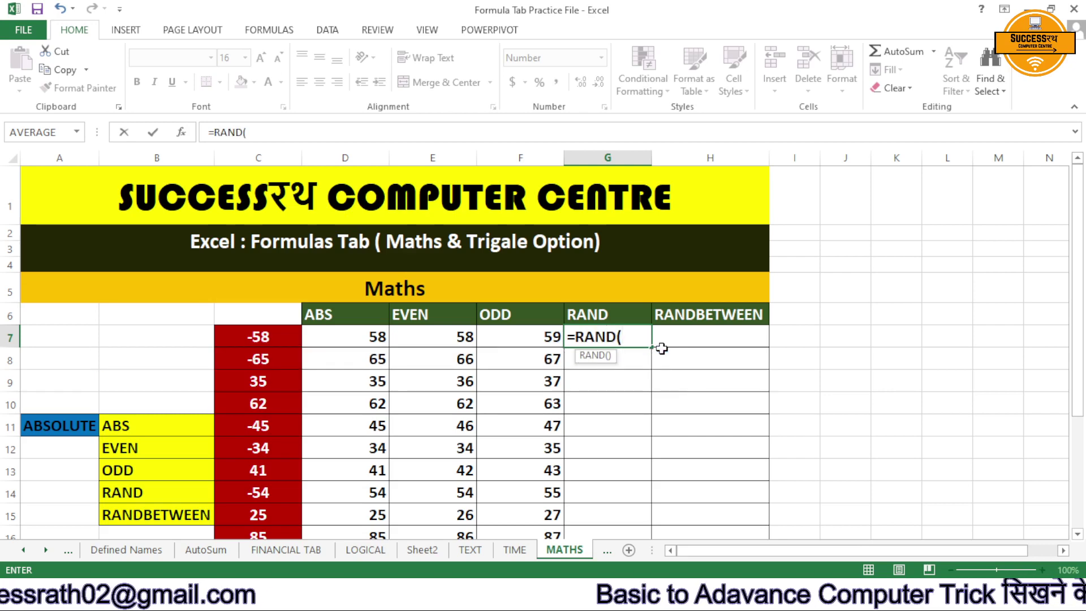
{"action": "key", "text": "Return"}
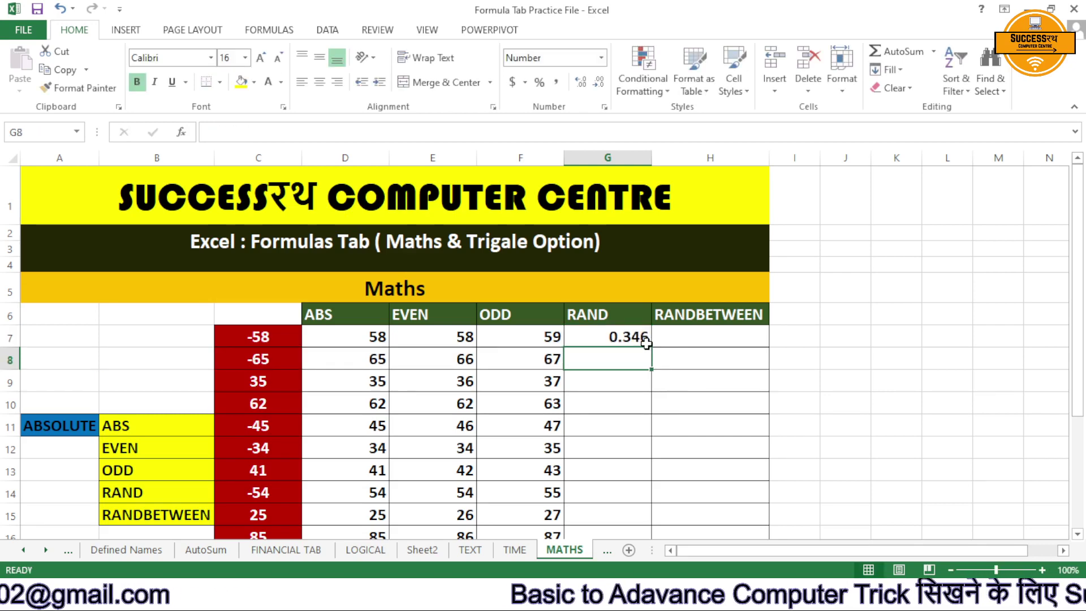
{"action": "left_click", "coordinate": [646, 341]}
{"action": "scroll", "coordinate": [646, 385], "scroll_direction": "down", "scroll_amount": 7}
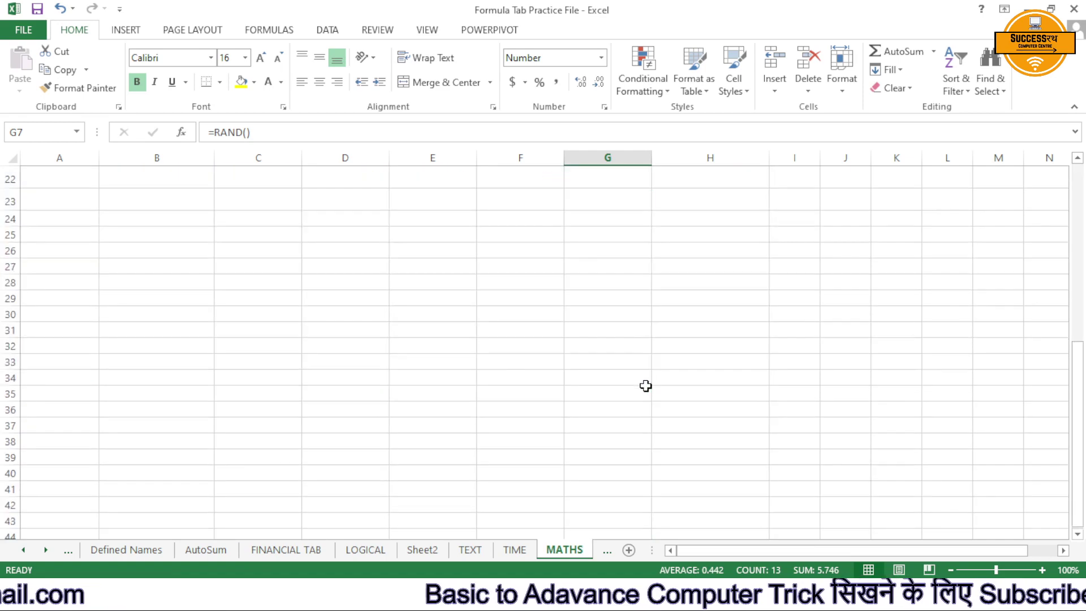
{"action": "scroll", "coordinate": [646, 385], "scroll_direction": "up", "scroll_amount": 5}
{"action": "scroll", "coordinate": [645, 385], "scroll_direction": "up", "scroll_amount": 2}
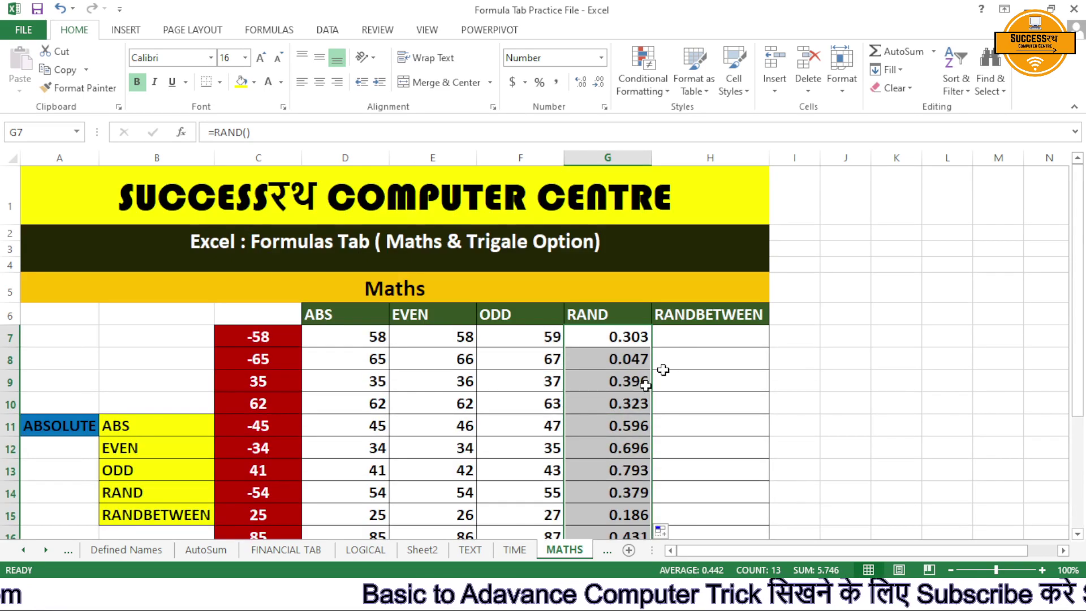
Enter =RANDBETWEEN(1000,2000) in H7 and fill it down the RANDBETWEEN column to row 19.
{"action": "left_click", "coordinate": [701, 323]}
{"action": "left_click", "coordinate": [727, 337]}
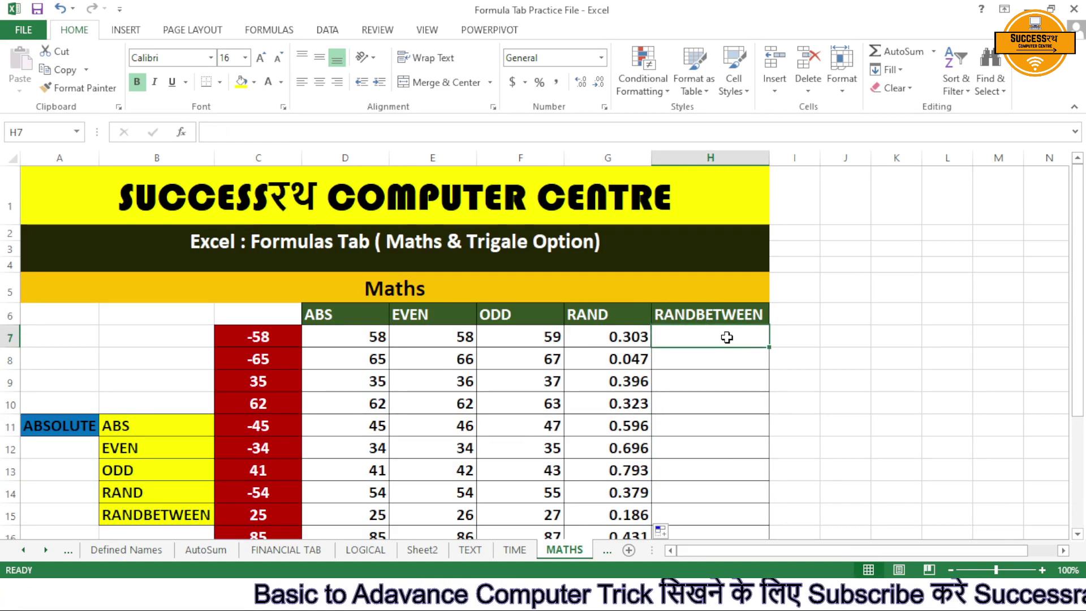
{"action": "type", "text": "=rand"}
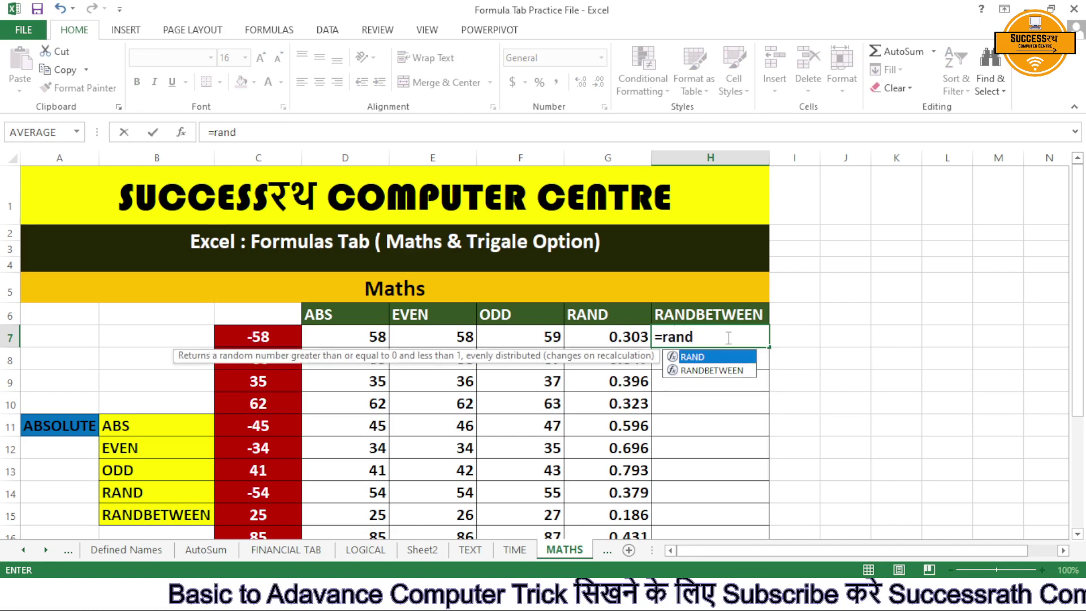
{"action": "key", "text": "Down"}
{"action": "key", "text": "Tab"}
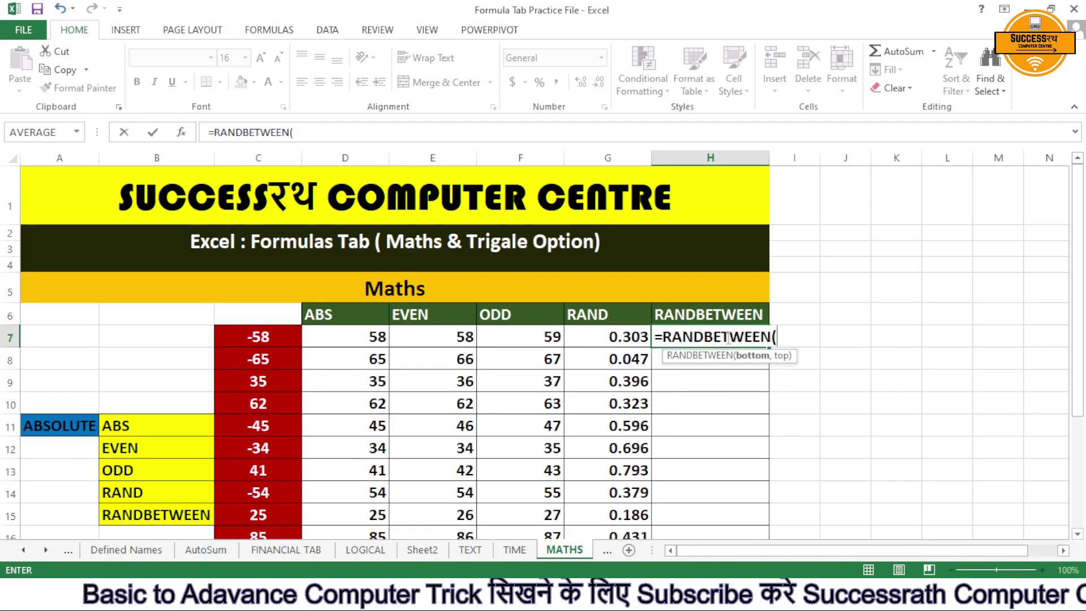
{"action": "type", "text": "1000"}
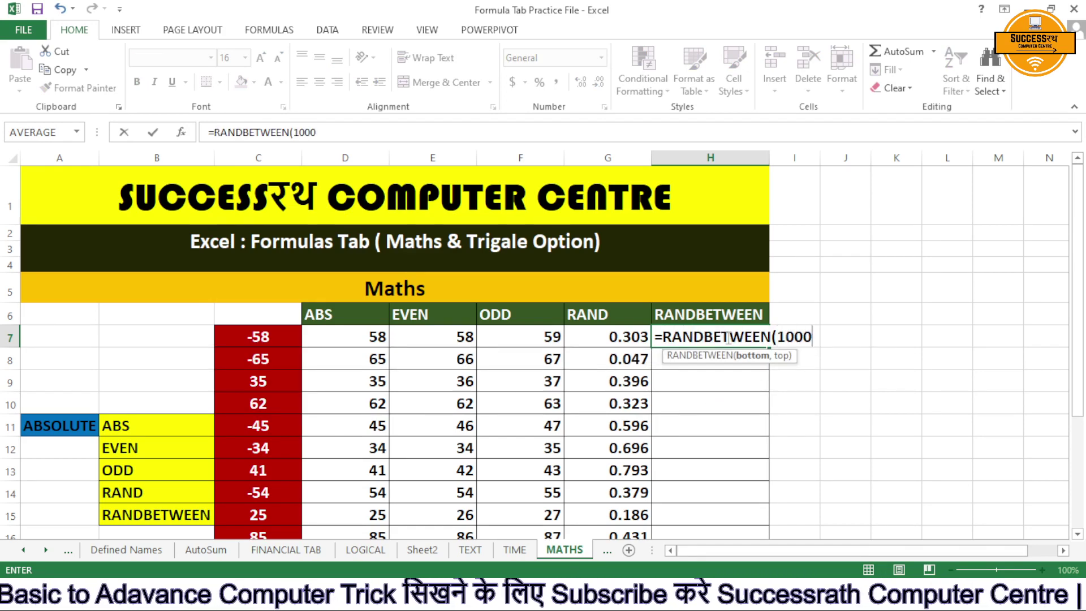
{"action": "type", "text": ",2000)"}
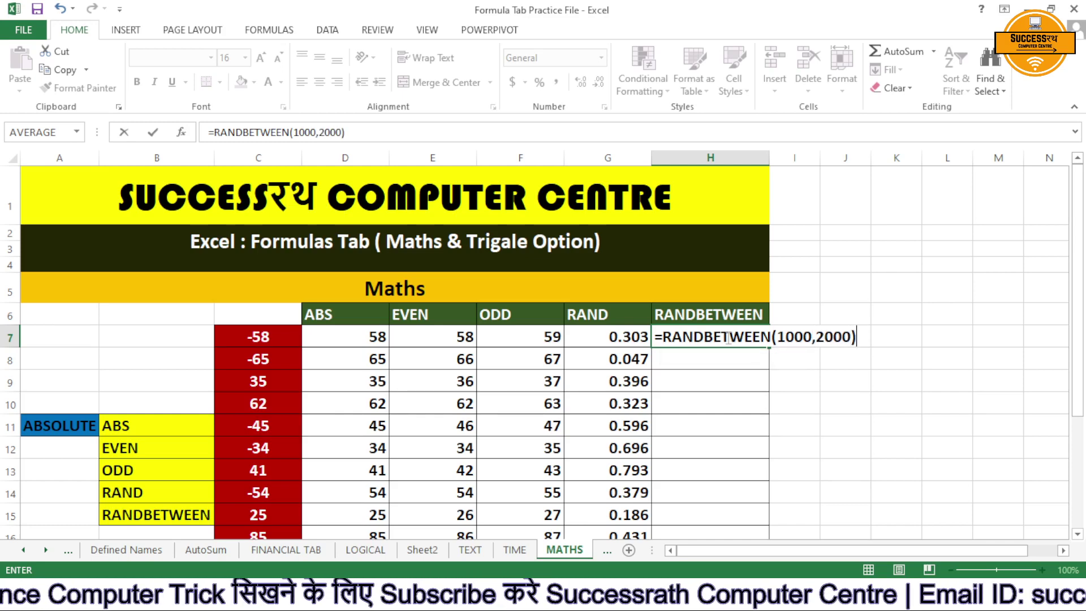
{"action": "key", "text": "Return"}
{"action": "left_click", "coordinate": [726, 337]}
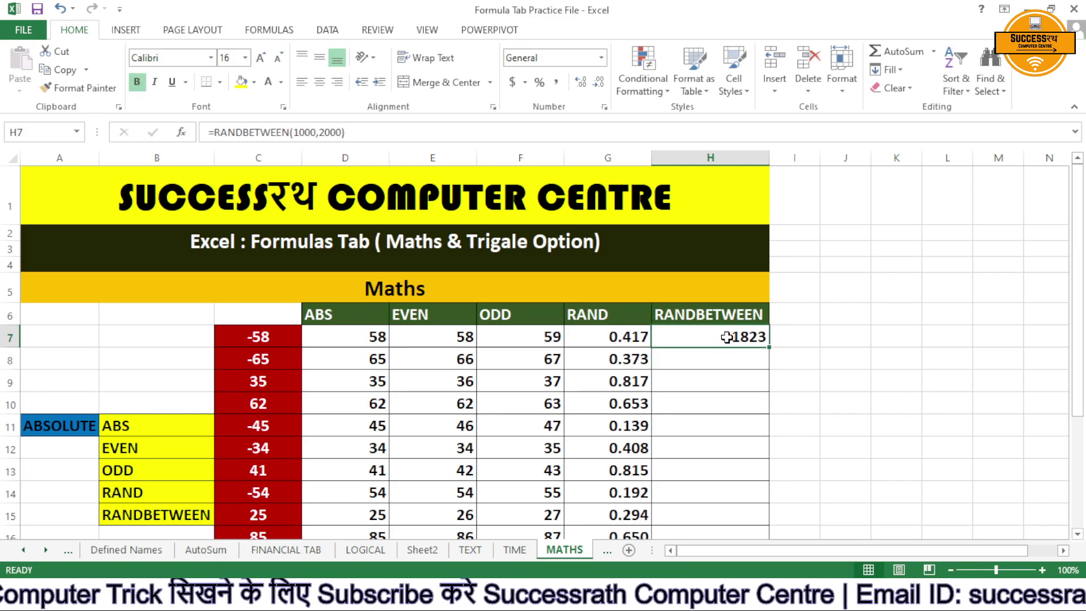
{"action": "double_click", "coordinate": [769, 345]}
{"action": "scroll", "coordinate": [722, 518], "scroll_direction": "down", "scroll_amount": 4}
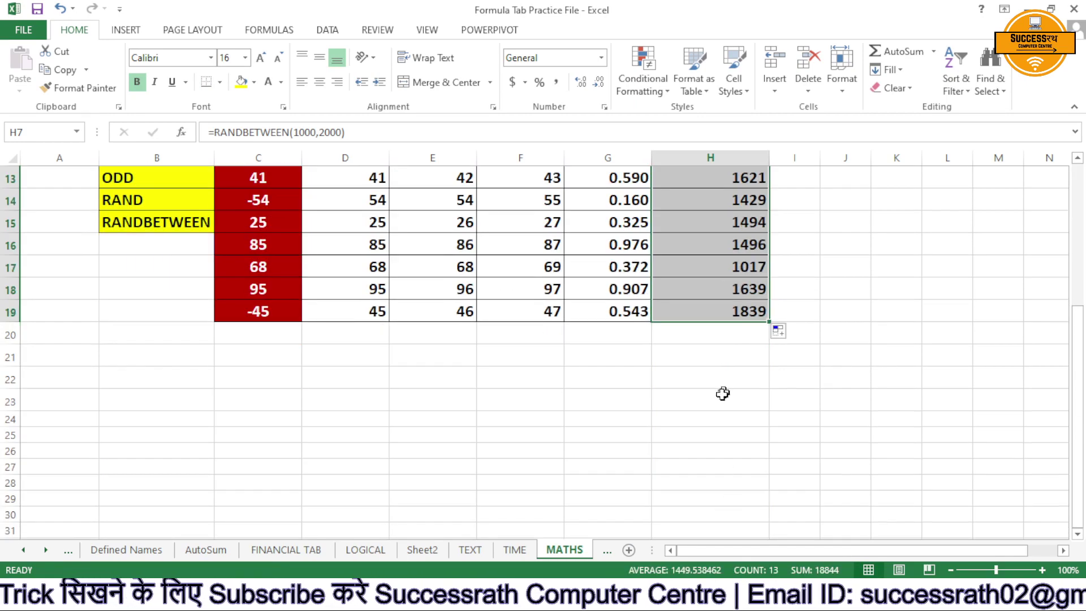
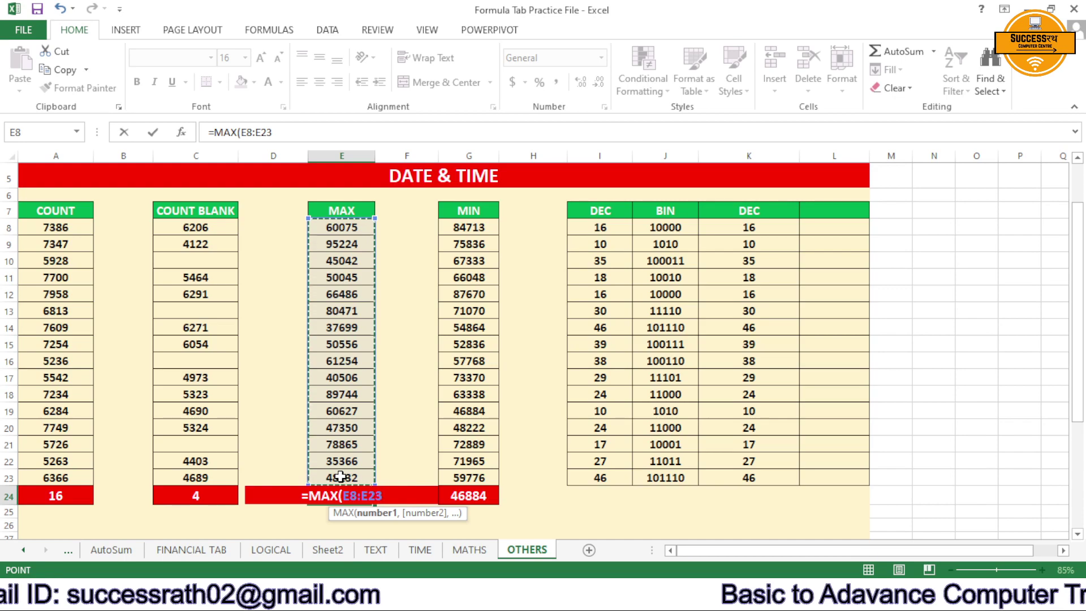
Complete the MAX formula over E8:E23 in E24 and enter =MIN(G8:G23) in G24 of the OTHERS sheet.
{"action": "key", "text": "Return"}
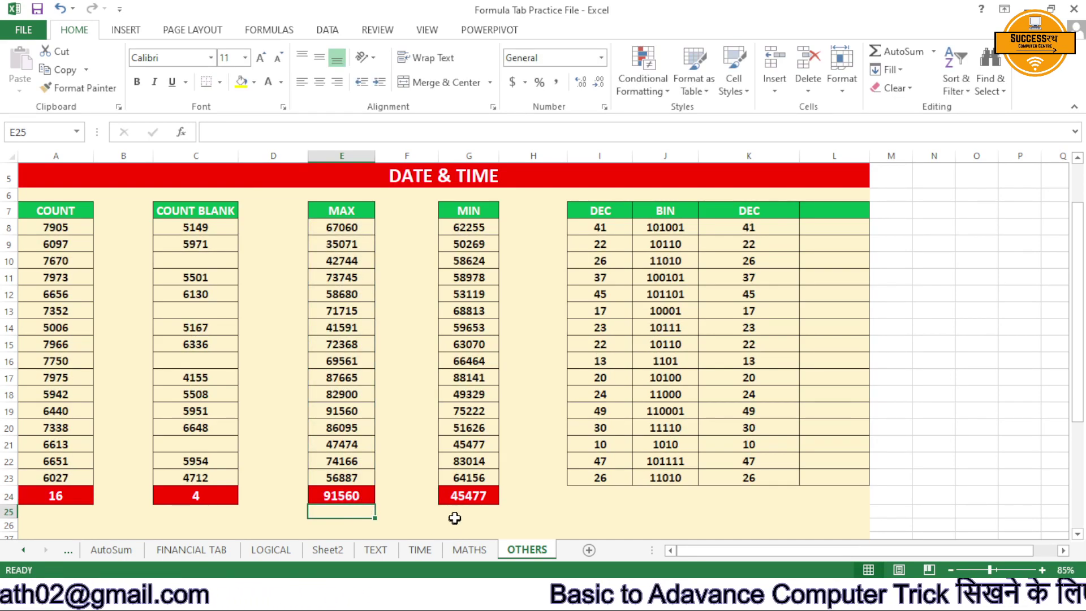
{"action": "left_click", "coordinate": [465, 496]}
{"action": "type", "text": "="}
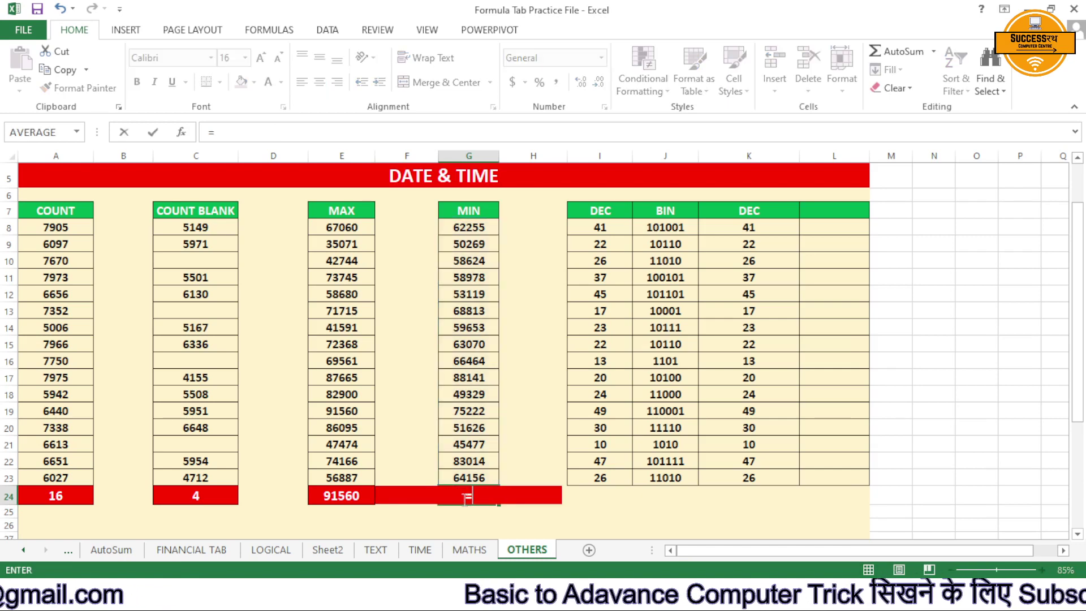
{"action": "type", "text": "min"}
{"action": "key", "text": "Tab"}
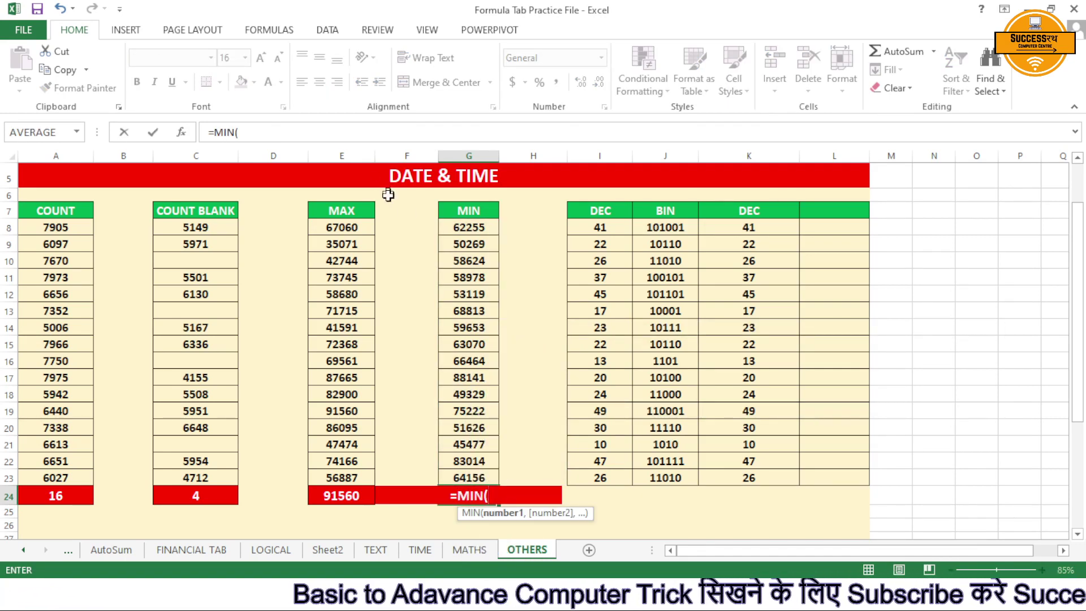
{"action": "left_click_drag", "start_coordinate": [460, 228], "coordinate": [485, 475]}
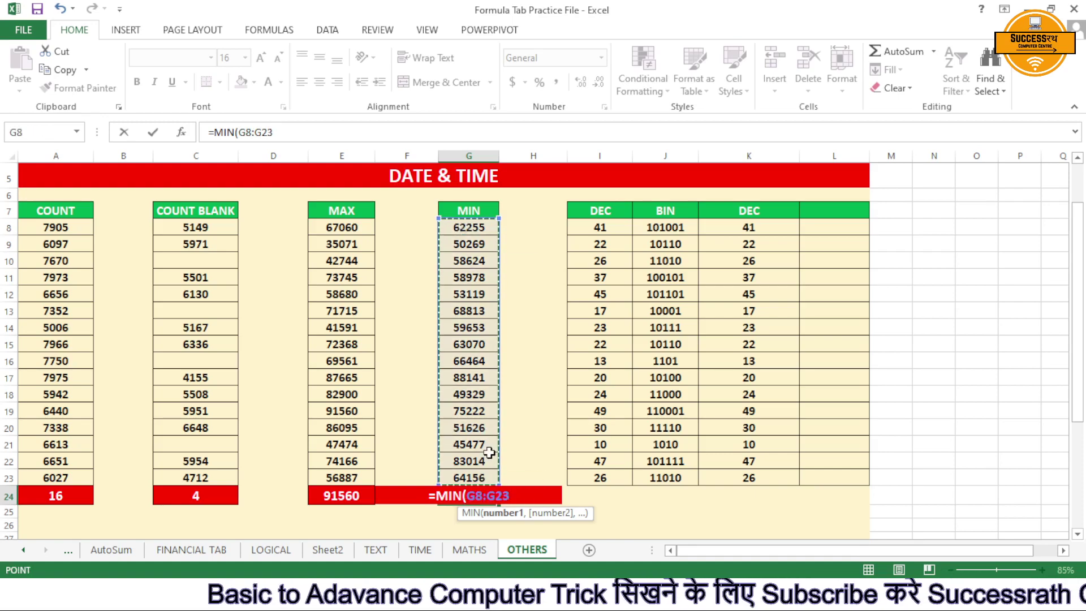
{"action": "type", "text": ")"}
{"action": "key", "text": "Return"}
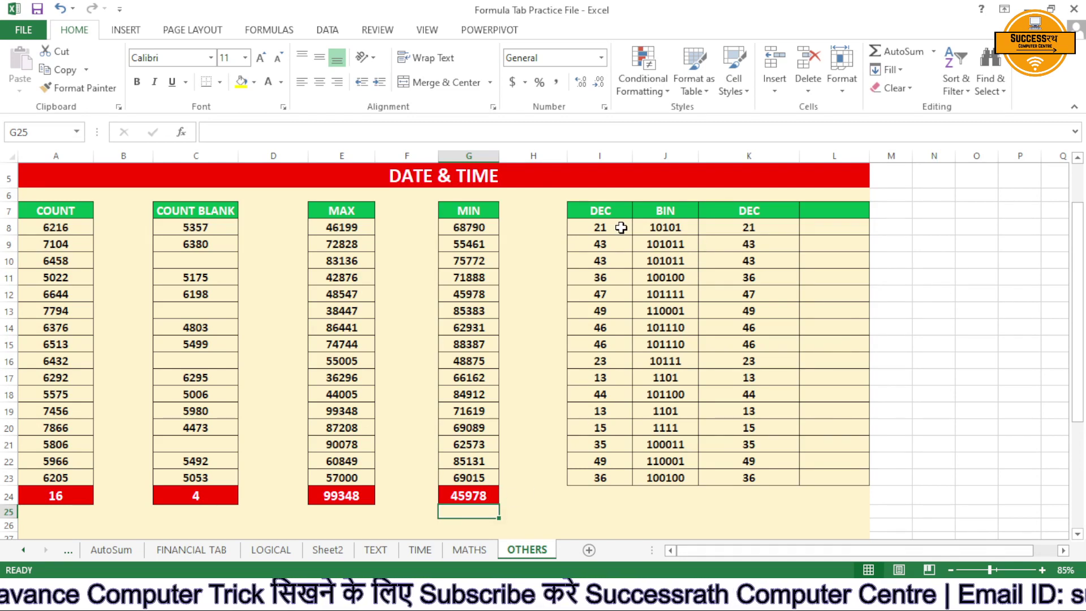
Clear the existing formulas from the BIN column, J8:J23.
{"action": "left_click_drag", "start_coordinate": [647, 227], "coordinate": [662, 474]}
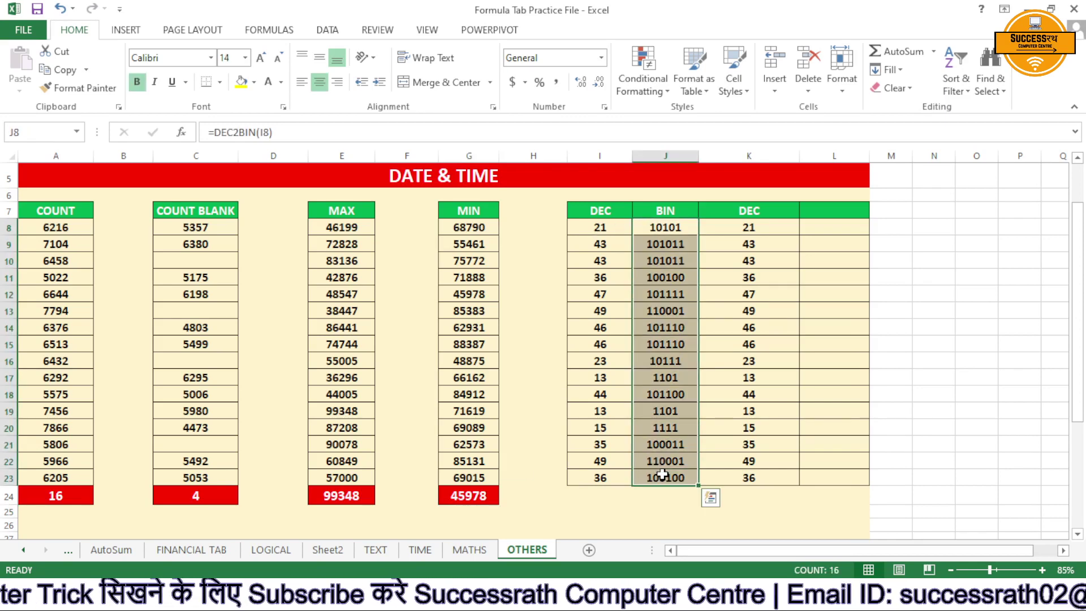
{"action": "key", "text": "BackSpace"}
{"action": "left_click", "coordinate": [666, 395]}
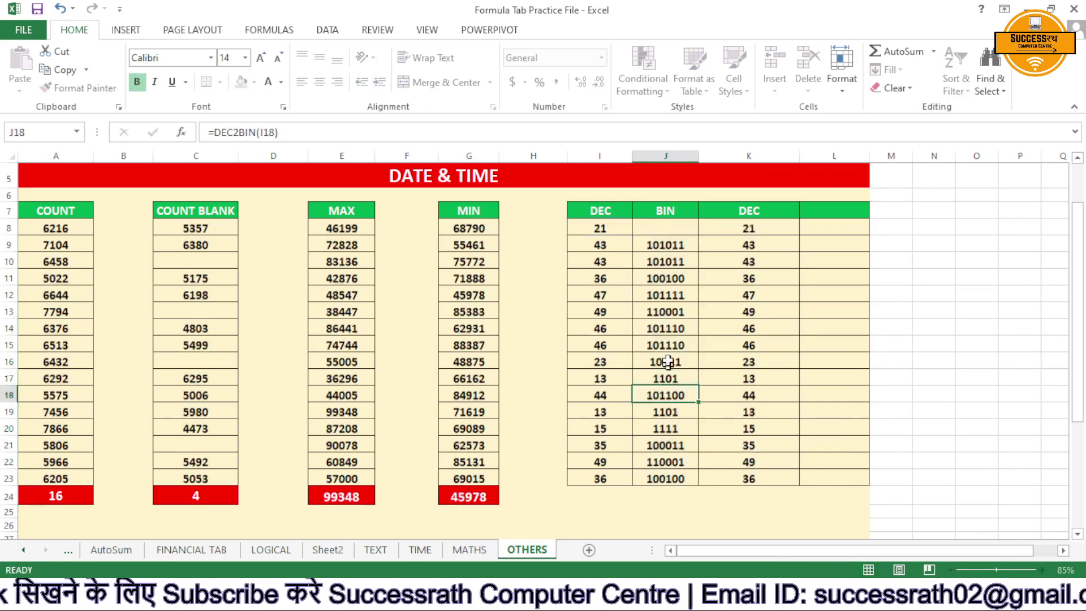
{"action": "left_click_drag", "start_coordinate": [672, 227], "coordinate": [658, 472]}
{"action": "key", "text": "BackSpace"}
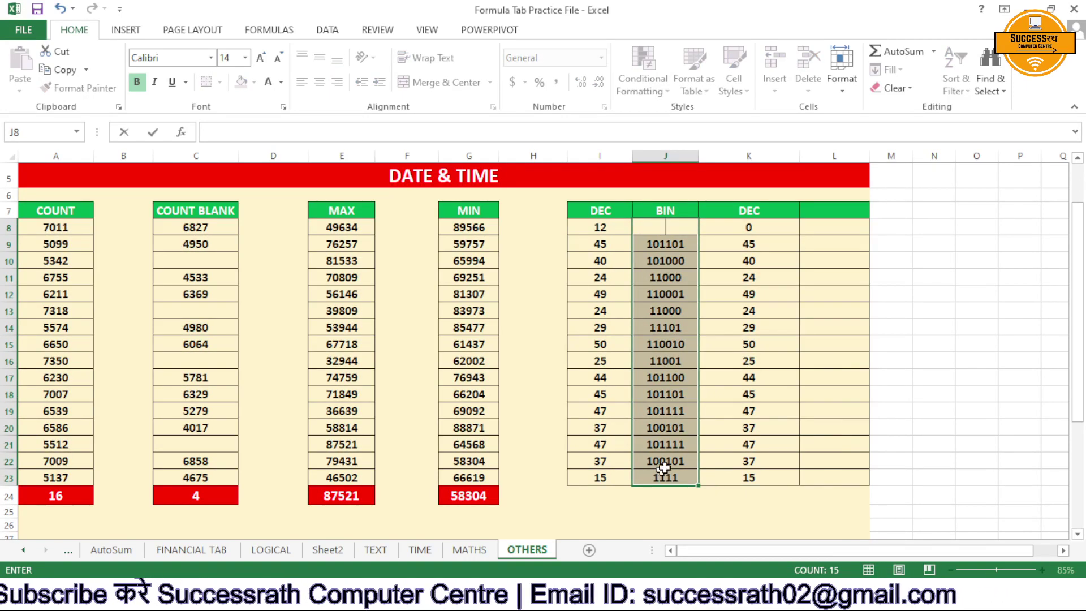
{"action": "left_click", "coordinate": [659, 473]}
{"action": "left_click_drag", "start_coordinate": [662, 229], "coordinate": [650, 473]}
{"action": "key", "text": "Delete"}
{"action": "left_click", "coordinate": [654, 473]}
Enter =DEC2BIN(I8) in J8 and fill it down the BIN column to row 23.
{"action": "left_click", "coordinate": [663, 230]}
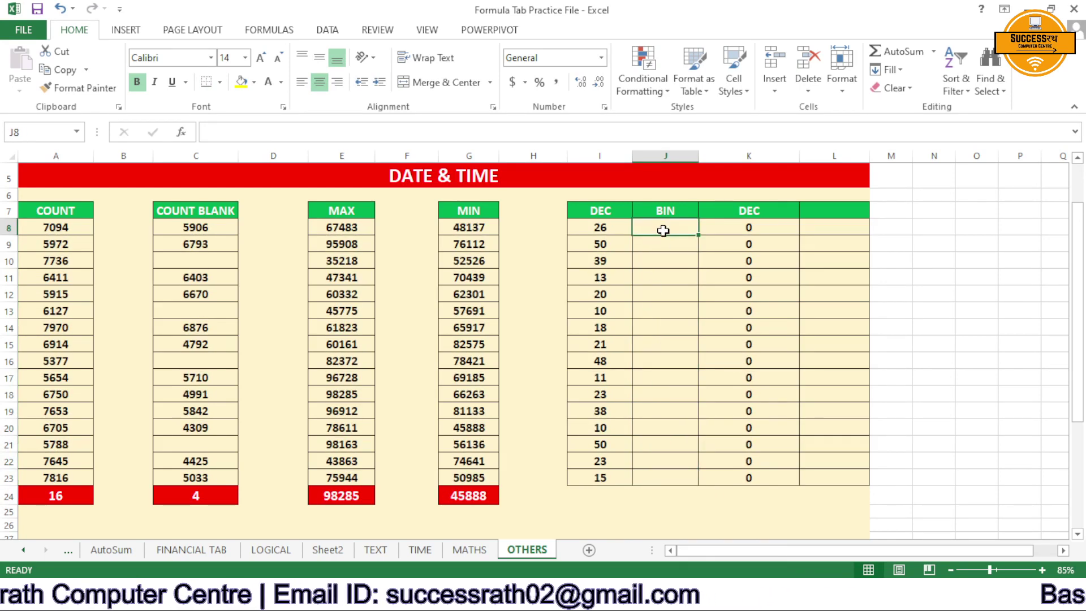
{"action": "type", "text": "=dec"}
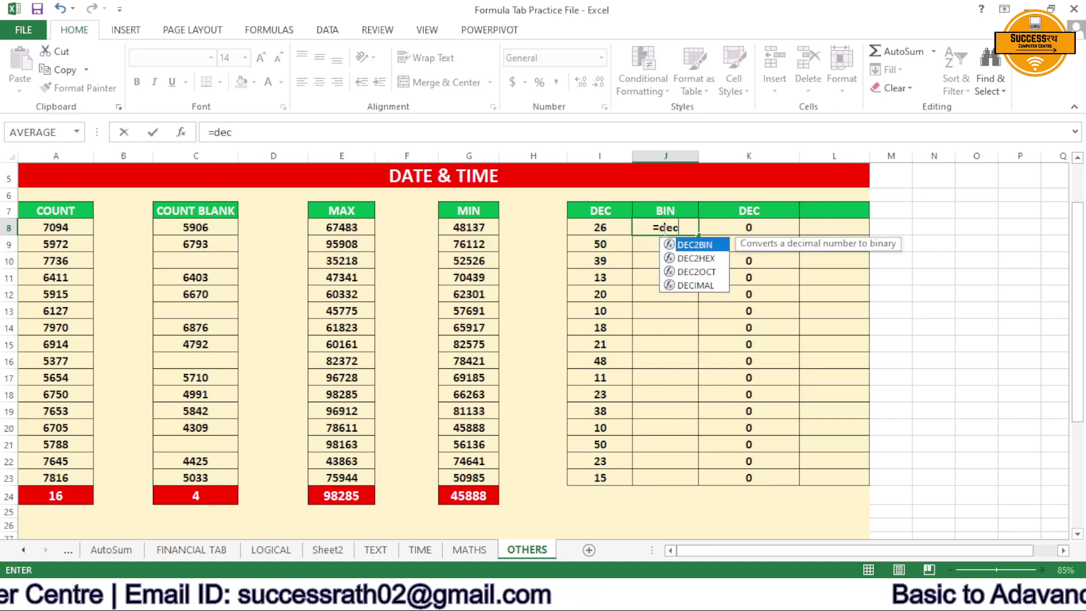
{"action": "key", "text": "Tab"}
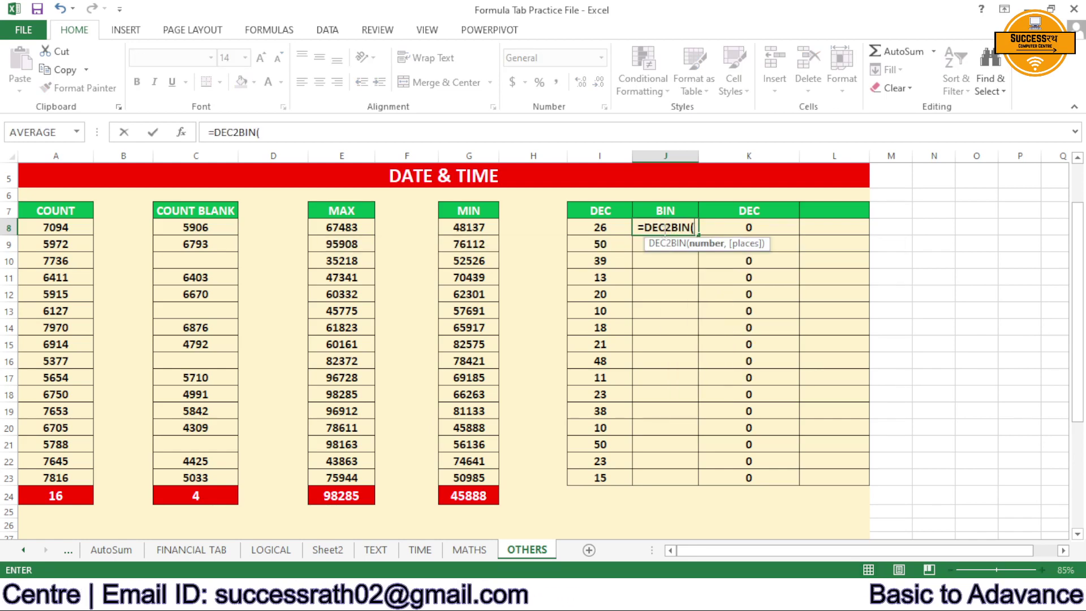
{"action": "left_click", "coordinate": [597, 226]}
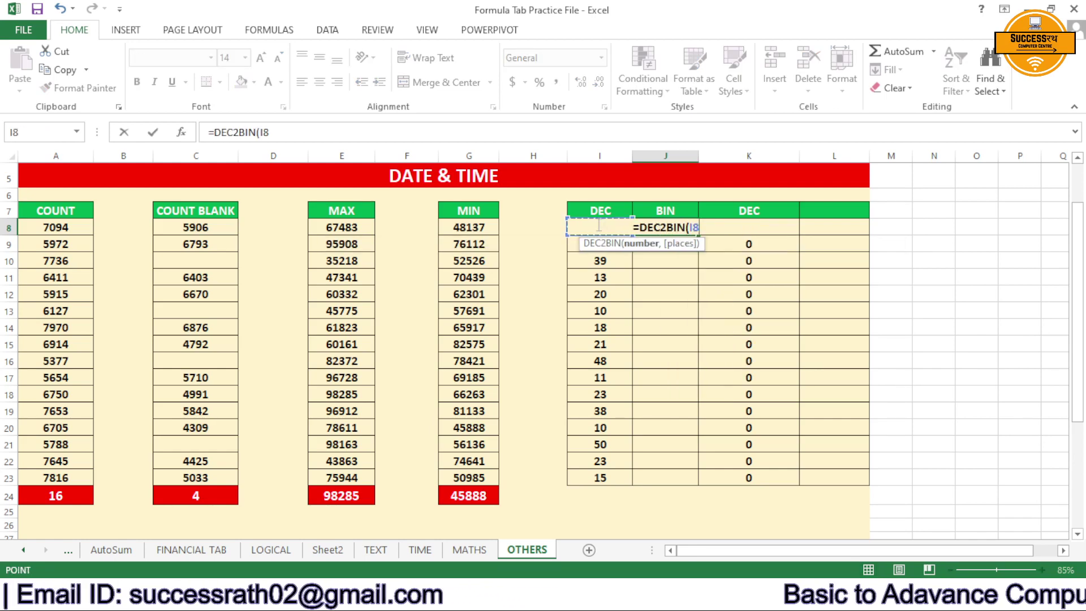
{"action": "key", "text": "Return"}
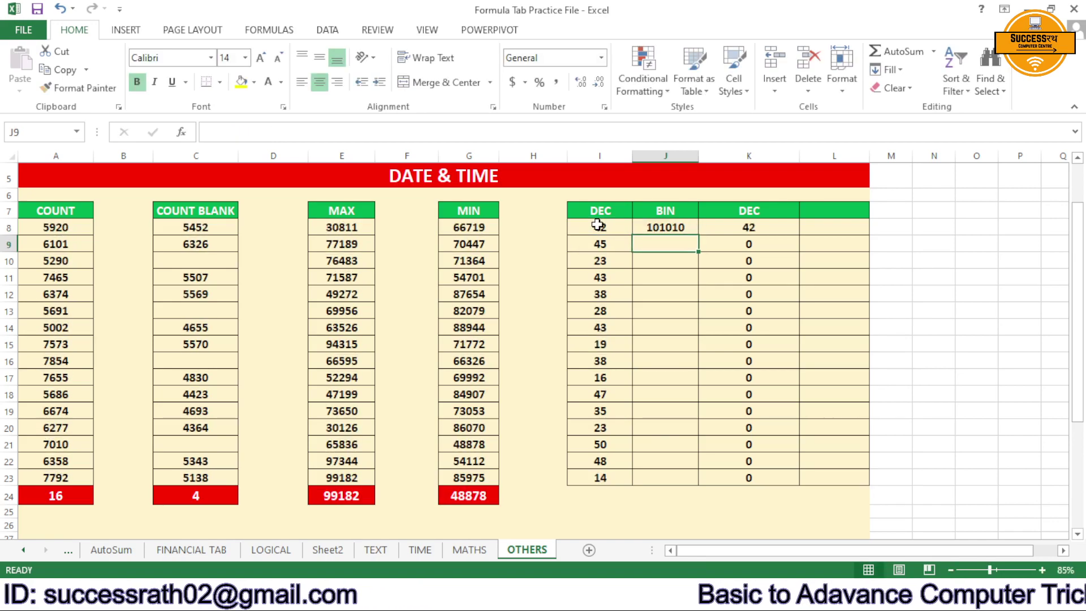
{"action": "left_click", "coordinate": [679, 227]}
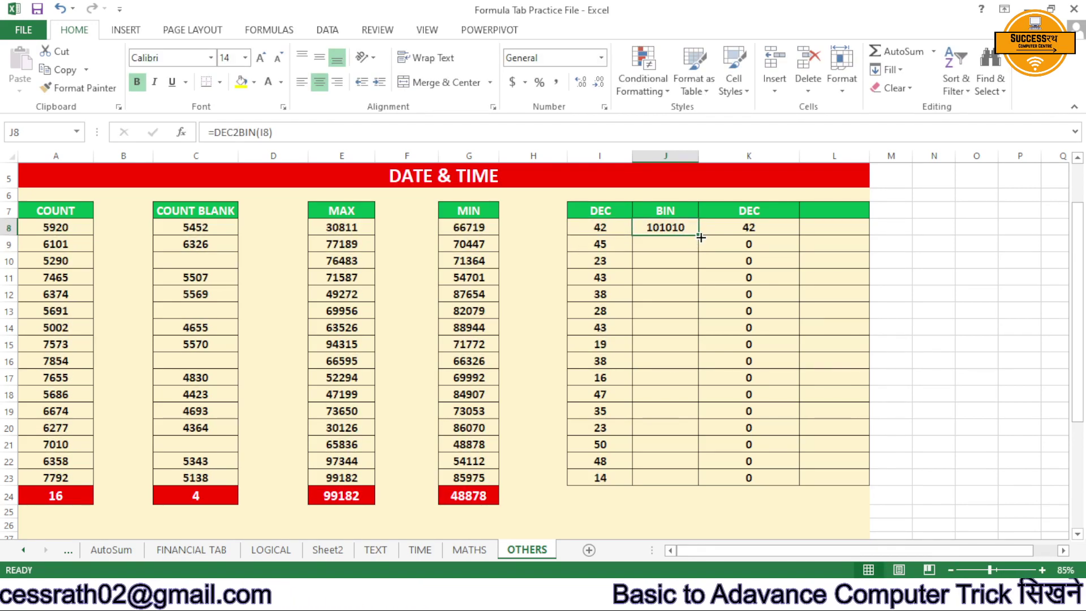
{"action": "double_click", "coordinate": [699, 236]}
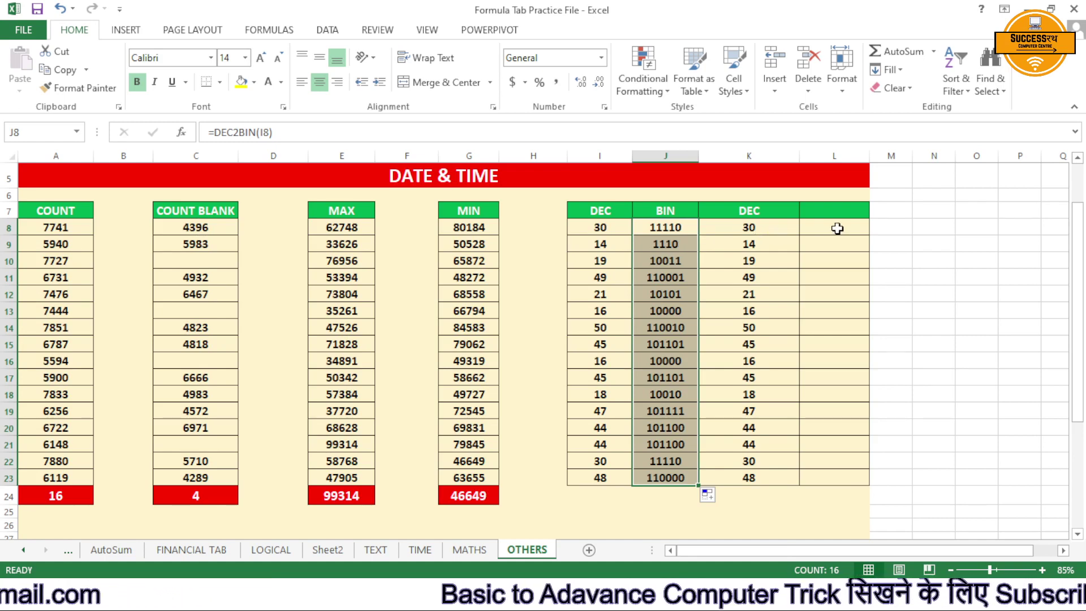
Clear the existing formulas from the DEC column beside BIN, K8:K23.
{"action": "left_click_drag", "start_coordinate": [756, 232], "coordinate": [753, 500]}
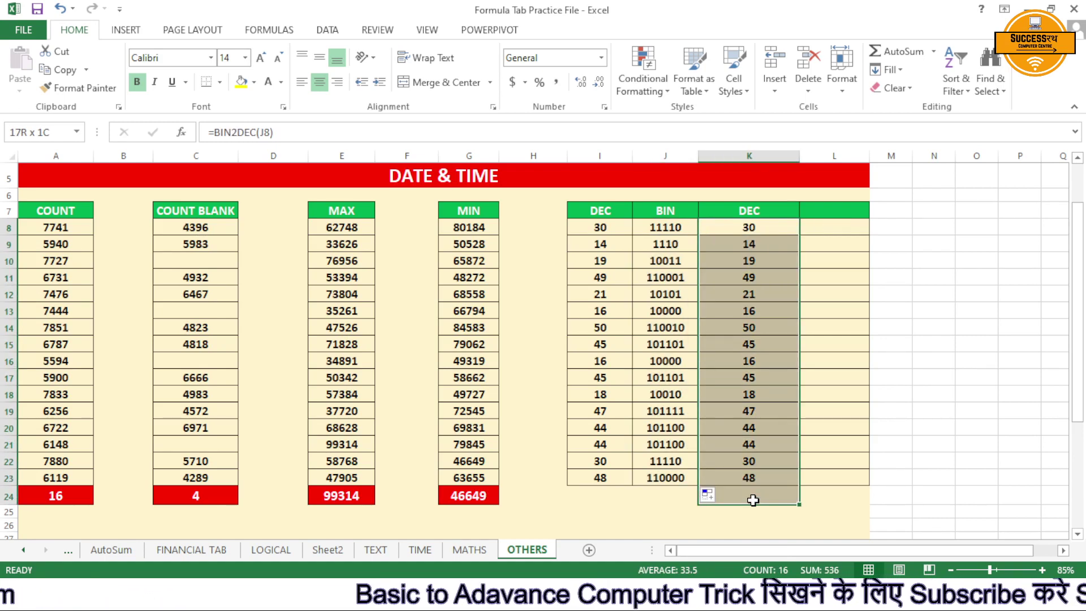
{"action": "key", "text": "BackSpace"}
{"action": "left_click", "coordinate": [760, 459]}
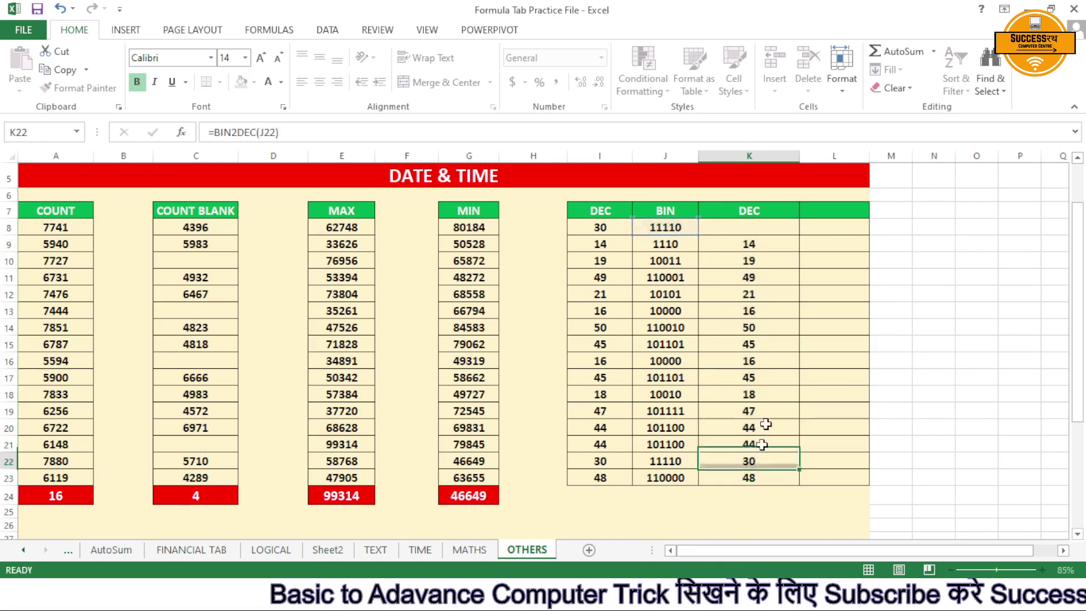
{"action": "left_click_drag", "start_coordinate": [776, 227], "coordinate": [775, 475]}
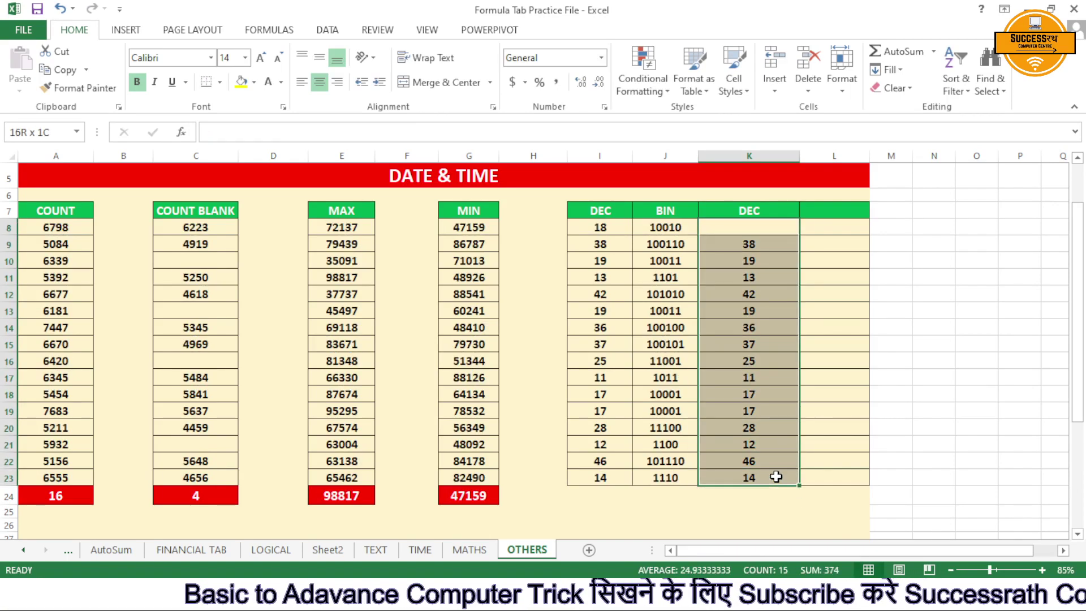
{"action": "key", "text": "Delete"}
{"action": "left_click", "coordinate": [775, 475]}
Try converting the binary value with =DEC2BIN(J8) in K8, check the formula, and clear the cell.
{"action": "left_click", "coordinate": [748, 226]}
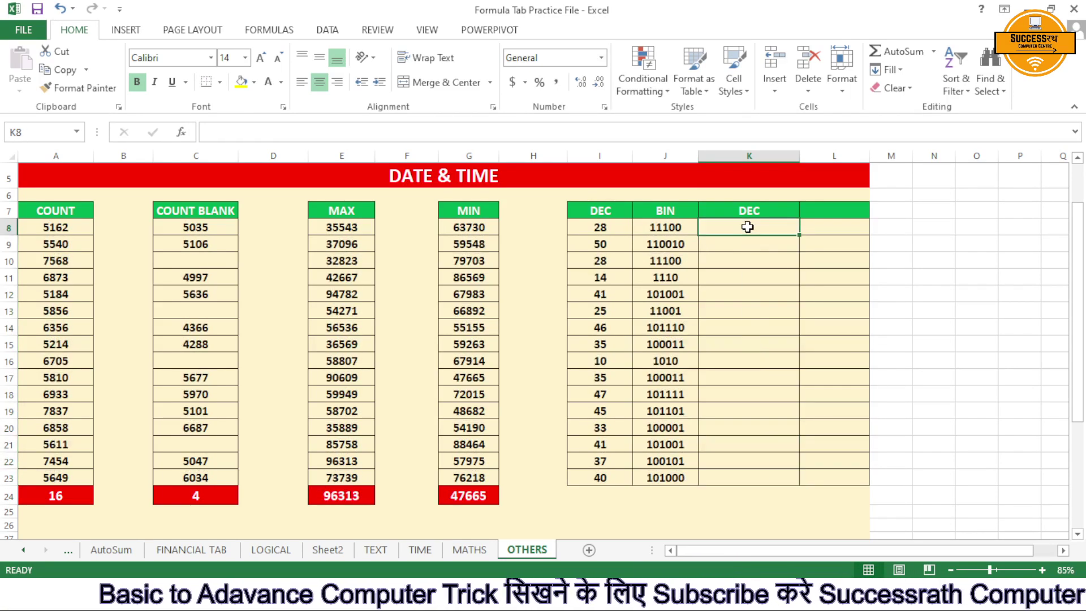
{"action": "type", "text": "="}
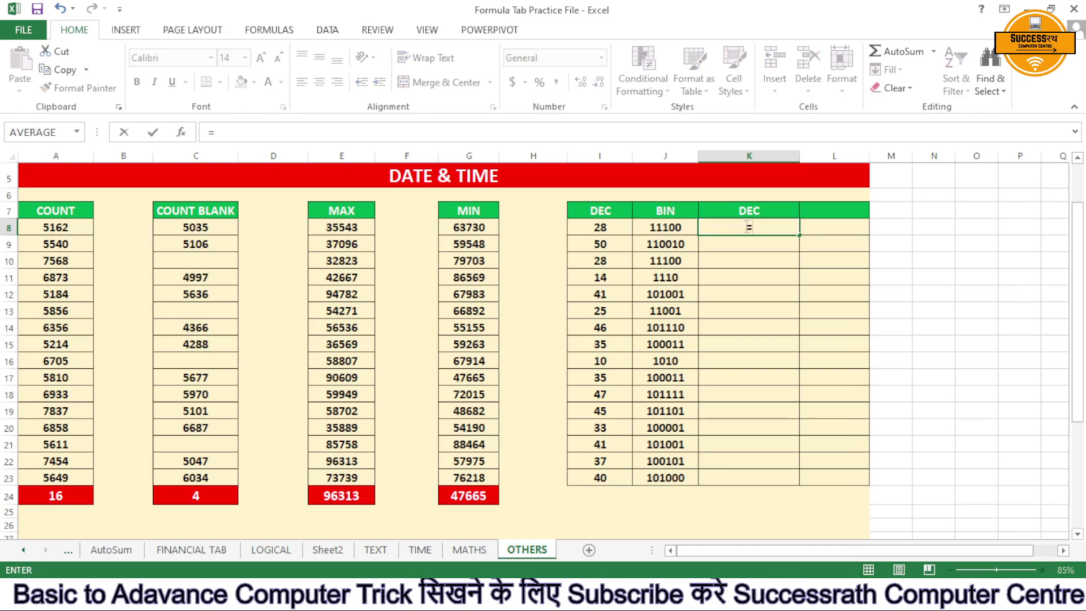
{"action": "type", "text": "dec"}
{"action": "key", "text": "Tab"}
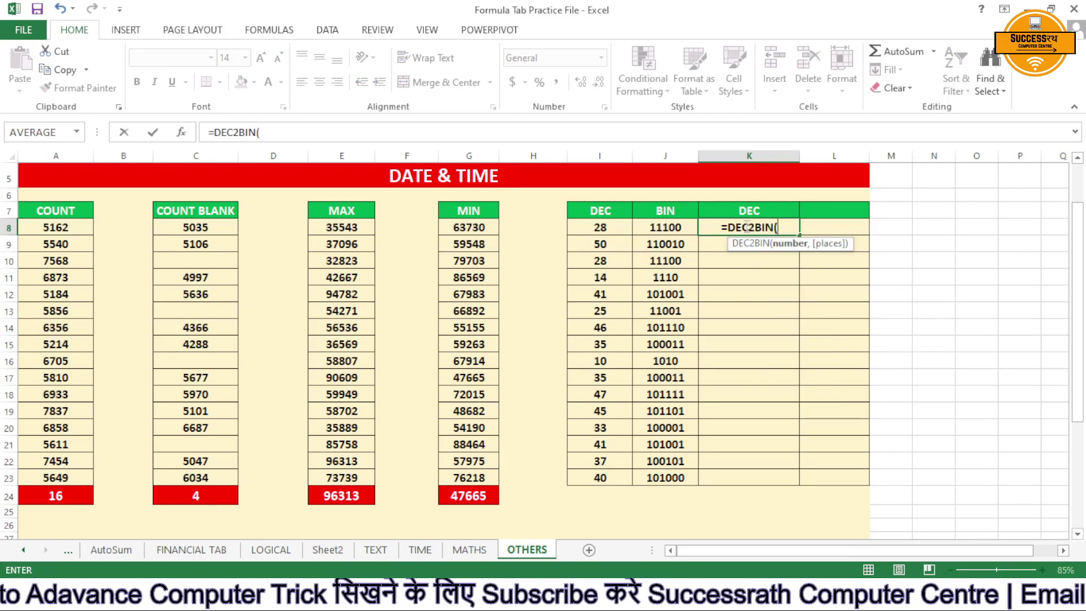
{"action": "left_click", "coordinate": [670, 226]}
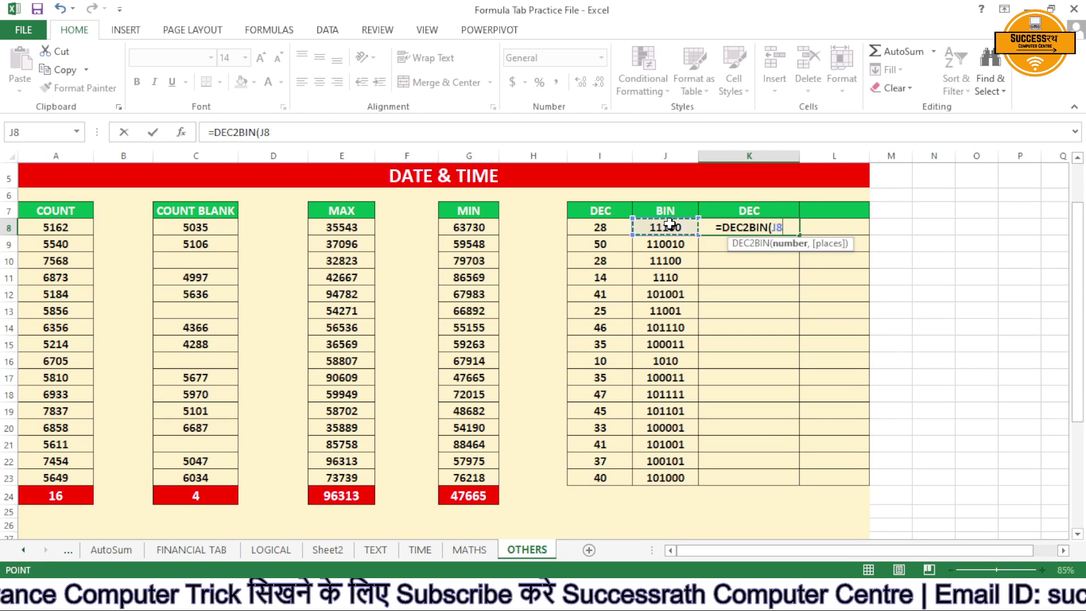
{"action": "type", "text": ")"}
{"action": "key", "text": "Return"}
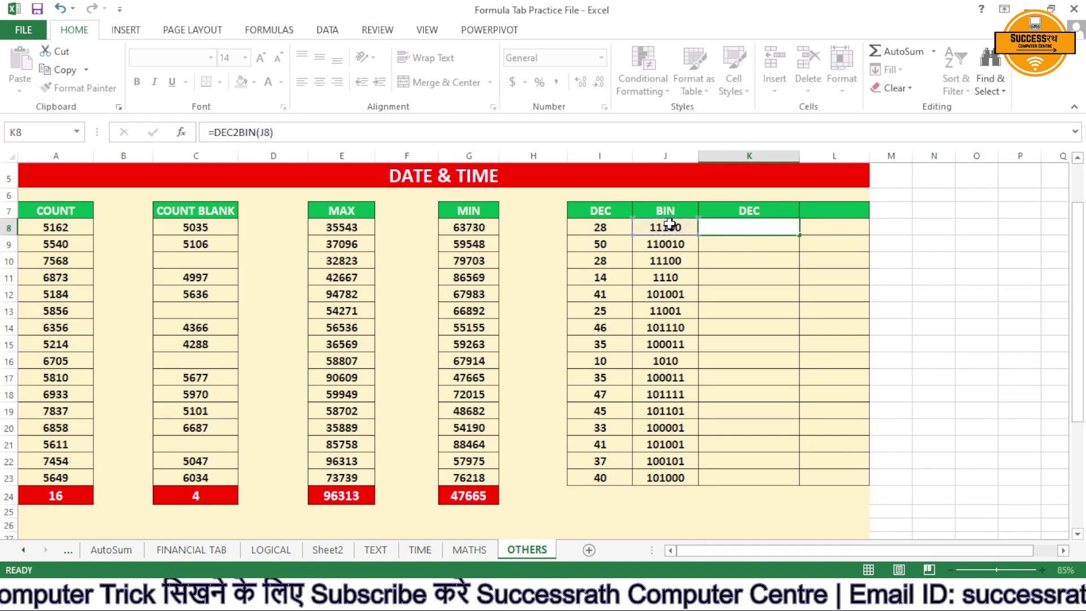
{"action": "left_click", "coordinate": [753, 216]}
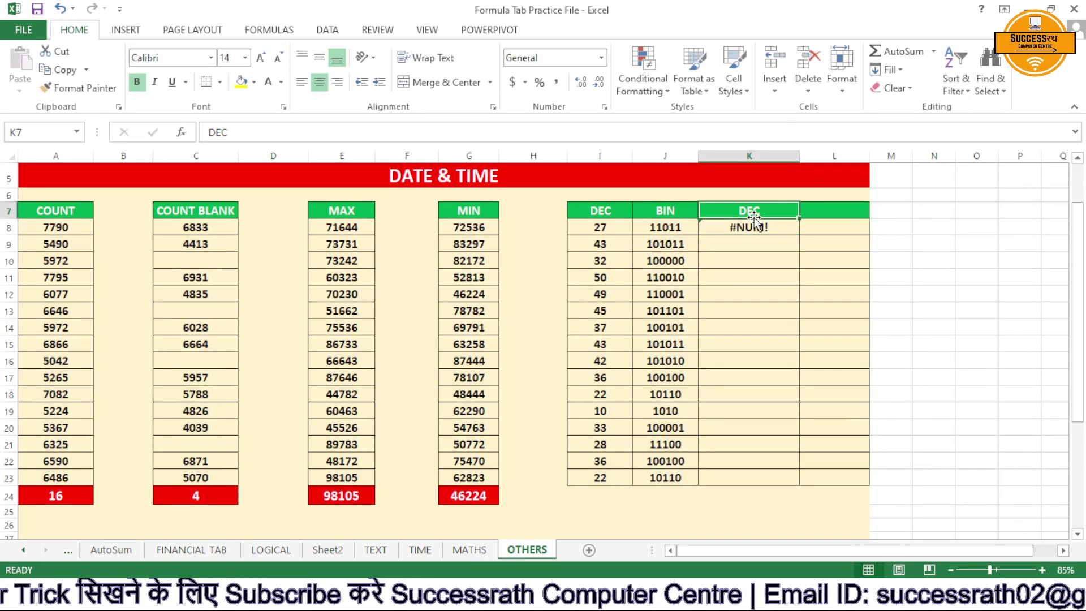
{"action": "left_click", "coordinate": [753, 227]}
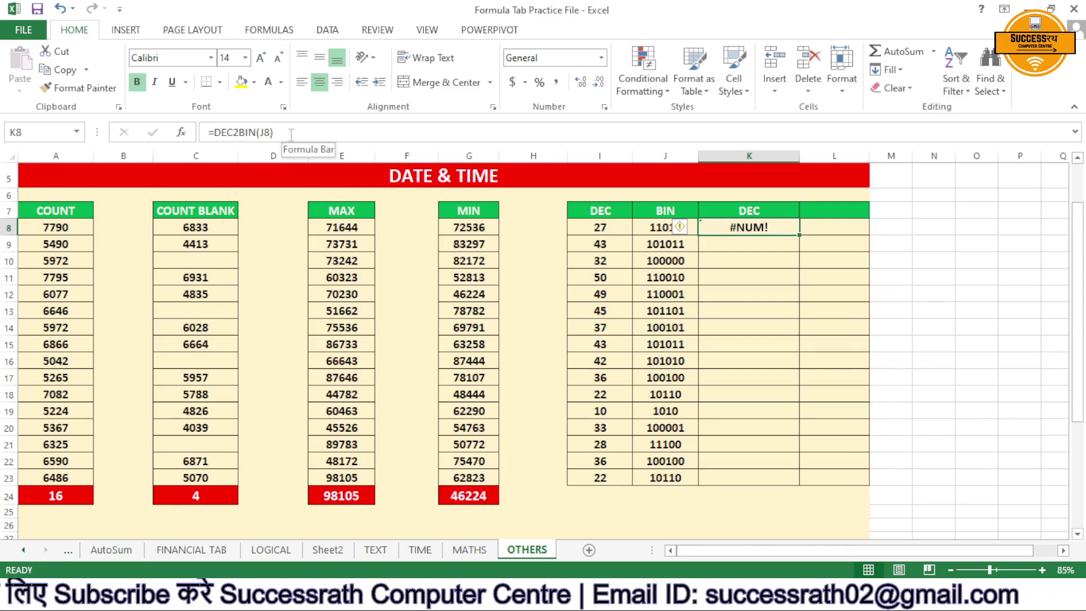
{"action": "left_click", "coordinate": [750, 276]}
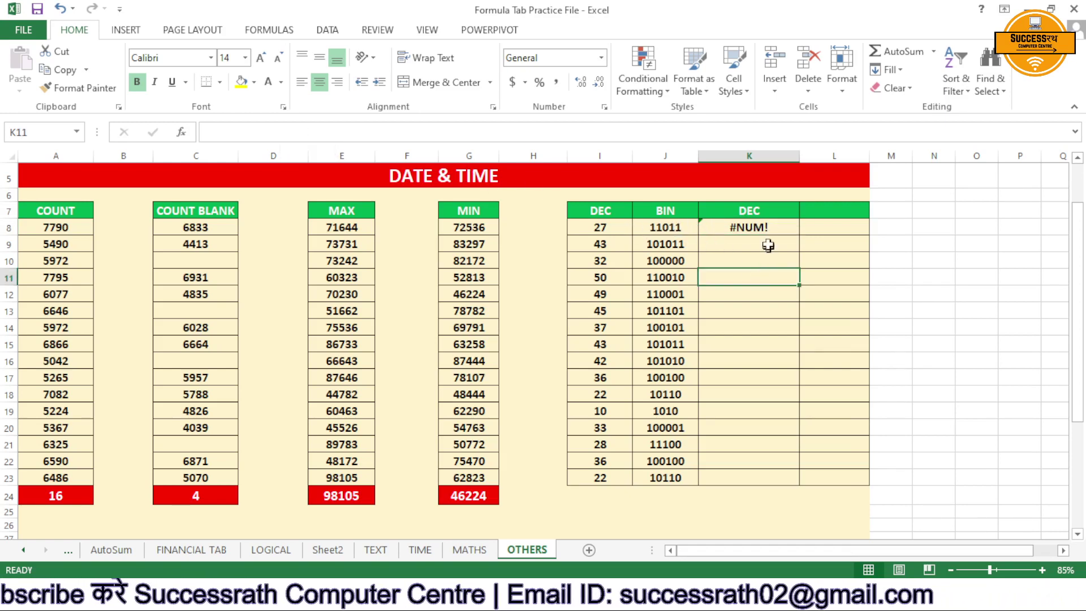
{"action": "left_click", "coordinate": [766, 233]}
{"action": "key", "text": "Delete"}
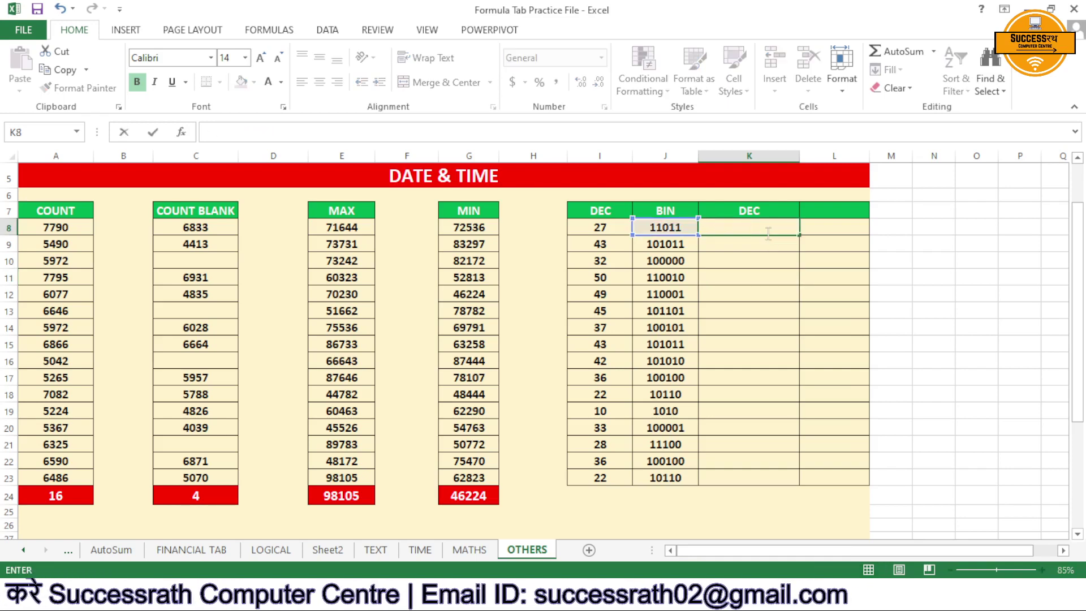
Enter =BIN2DEC(J8) in K8 and fill it down the DEC column to row 23.
{"action": "type", "text": "="}
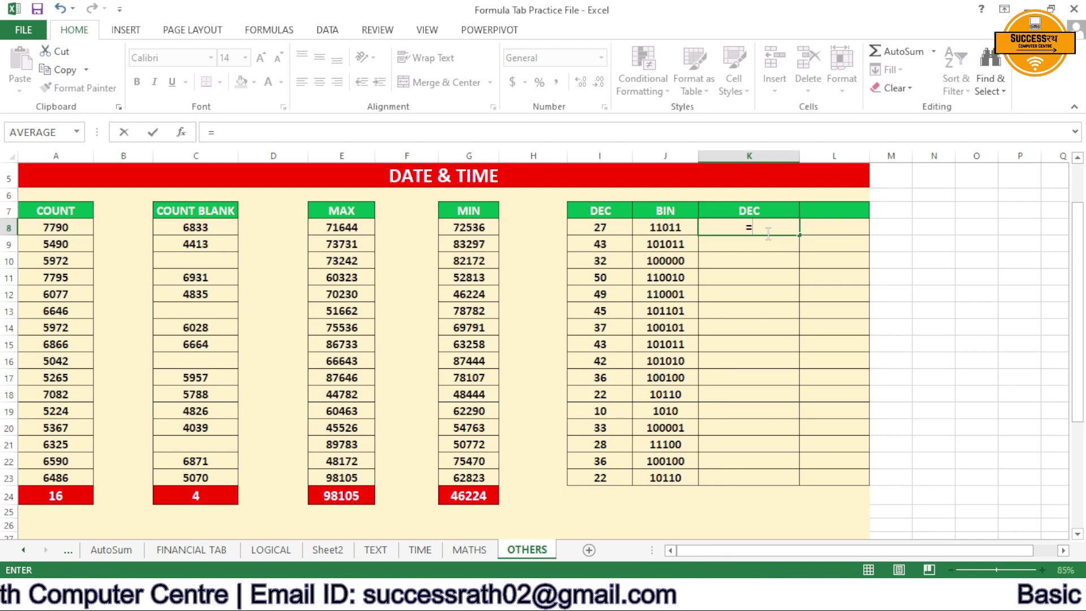
{"action": "type", "text": "bi"}
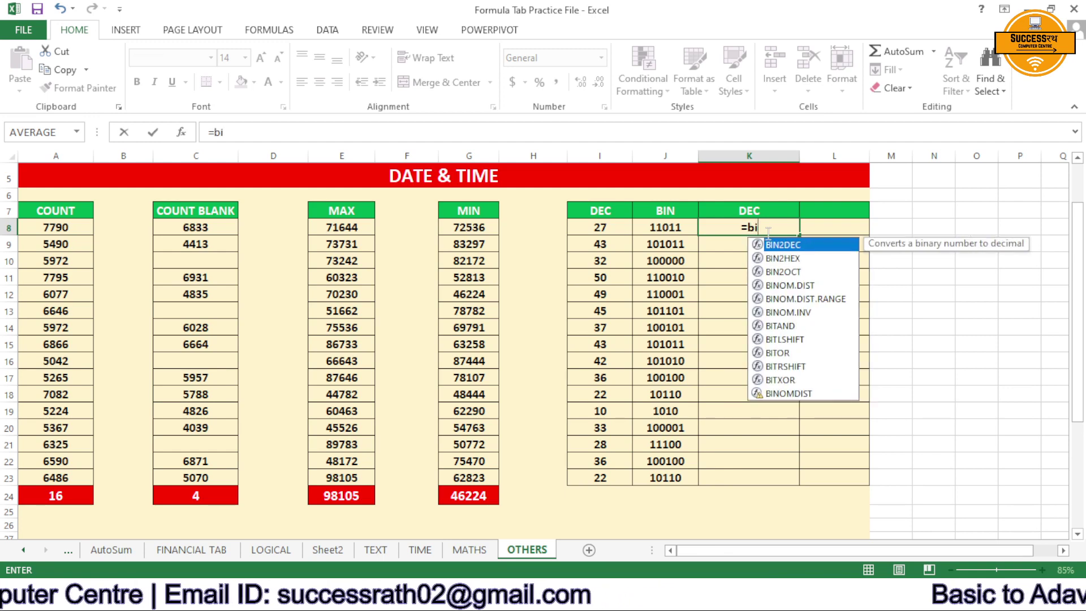
{"action": "key", "text": "Tab"}
{"action": "left_click", "coordinate": [661, 229]}
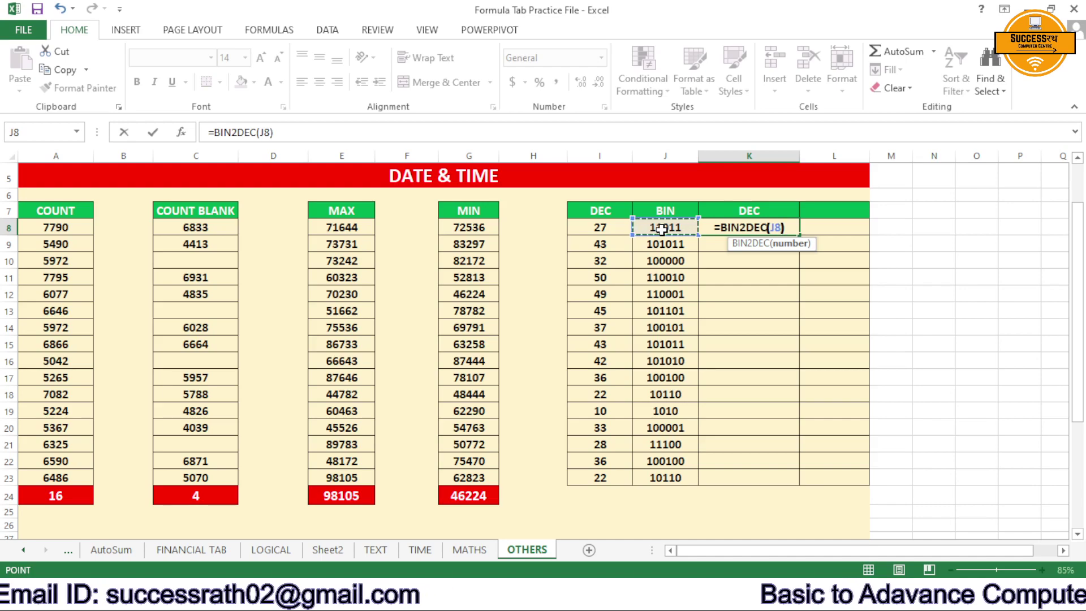
{"action": "key", "text": "Return"}
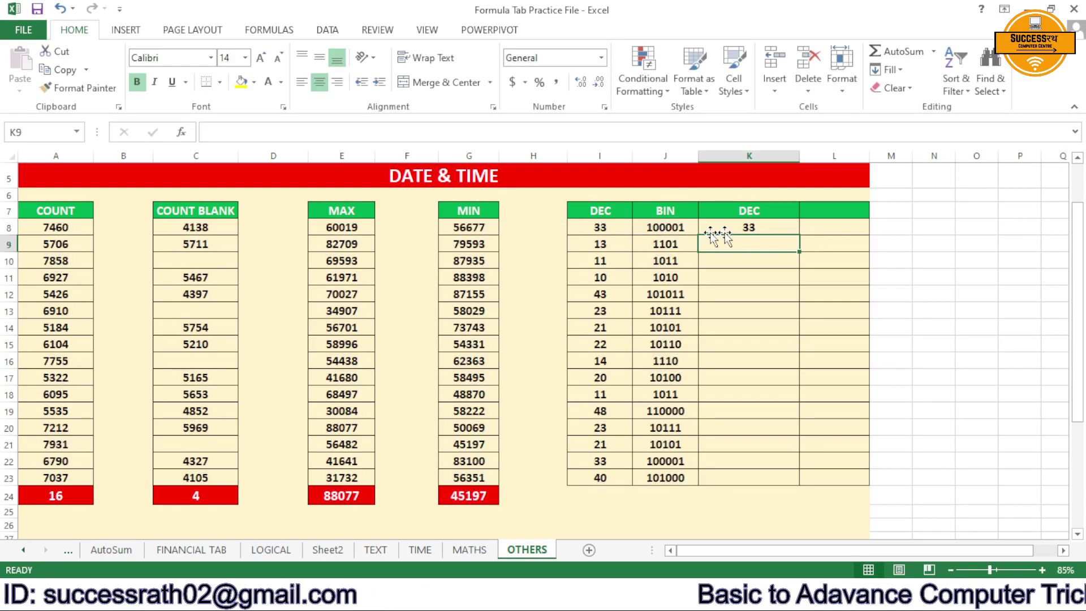
{"action": "left_click", "coordinate": [755, 230]}
{"action": "double_click", "coordinate": [799, 237]}
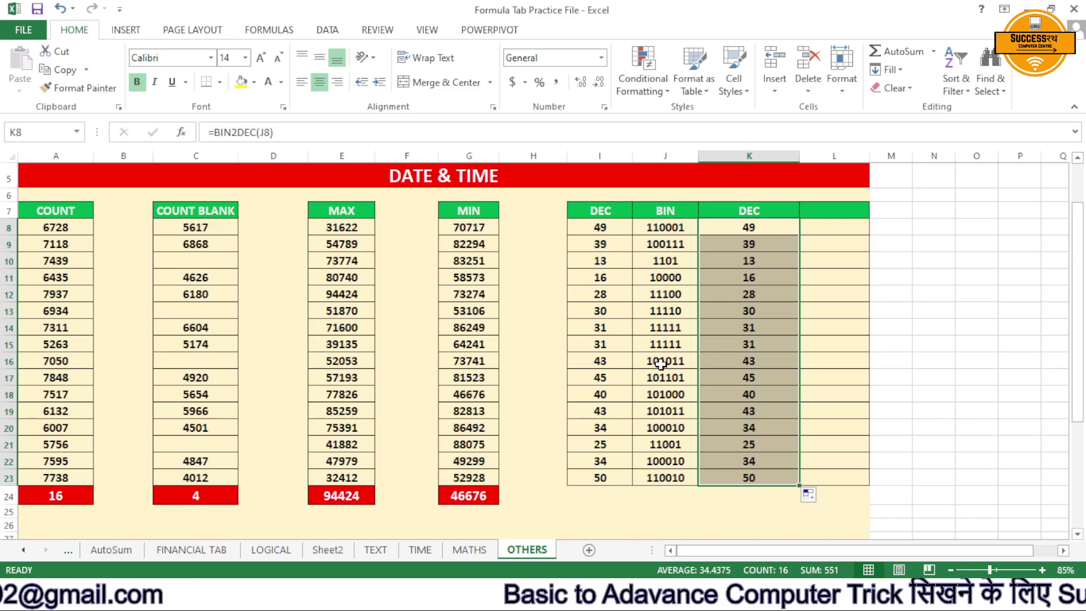
Replace the COUNTA table's result formula in A38 with a COUNTA over A30:B37.
{"action": "scroll", "coordinate": [661, 364], "scroll_direction": "down", "scroll_amount": 6}
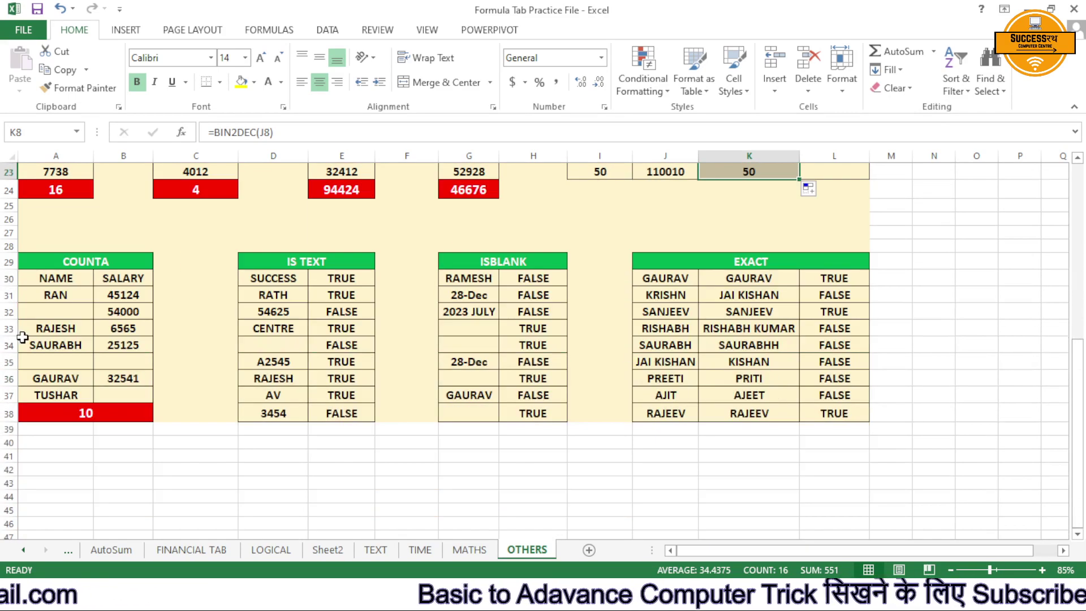
{"action": "left_click", "coordinate": [85, 415]}
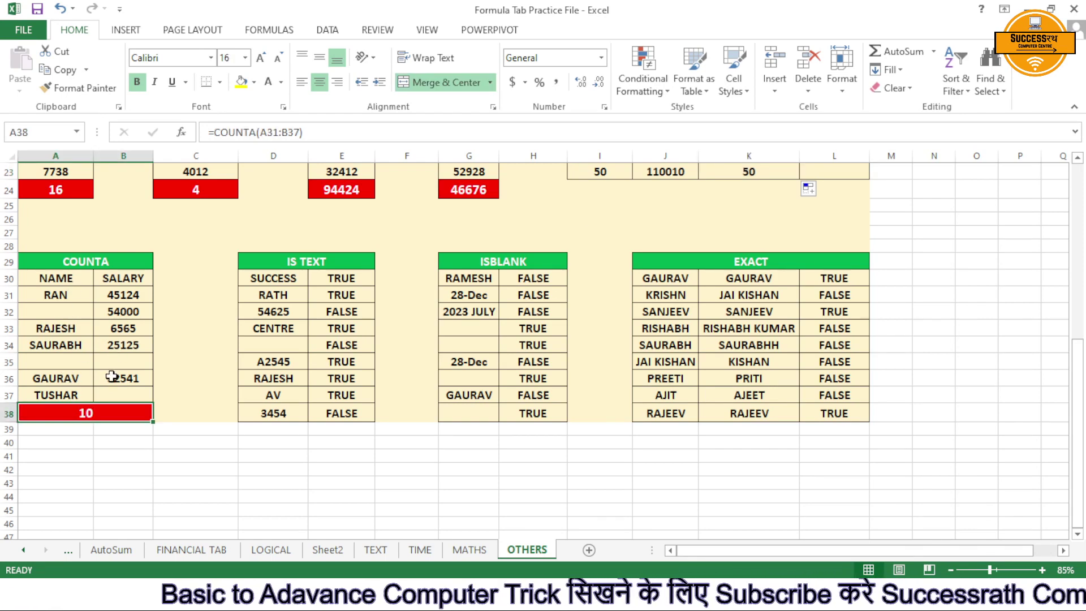
{"action": "scroll", "coordinate": [91, 272], "scroll_direction": "up", "scroll_amount": 5}
{"action": "scroll", "coordinate": [57, 317], "scroll_direction": "down", "scroll_amount": 5}
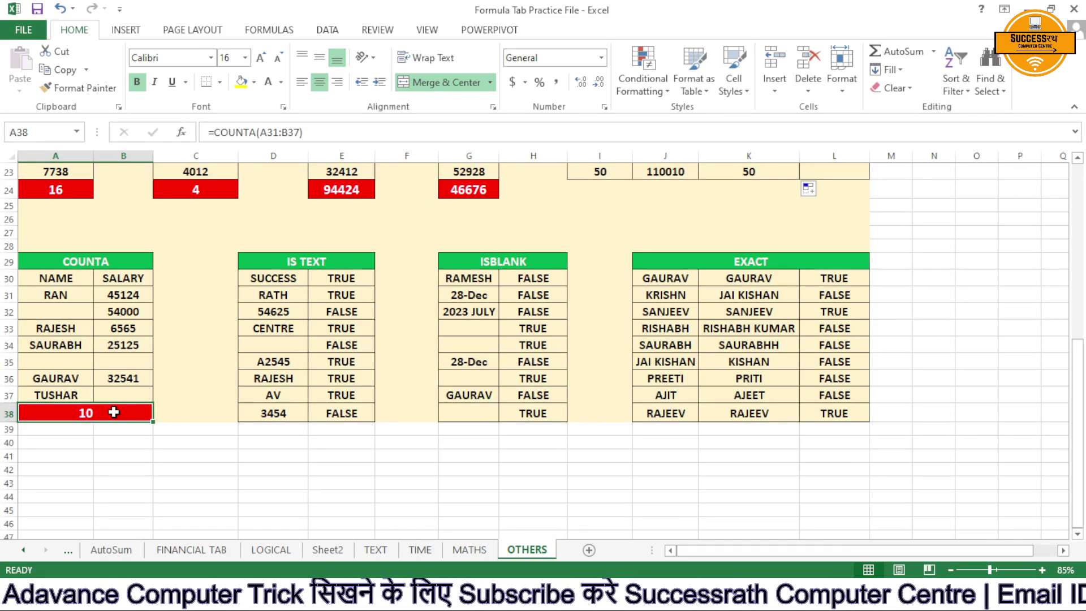
{"action": "type", "text": "=c"}
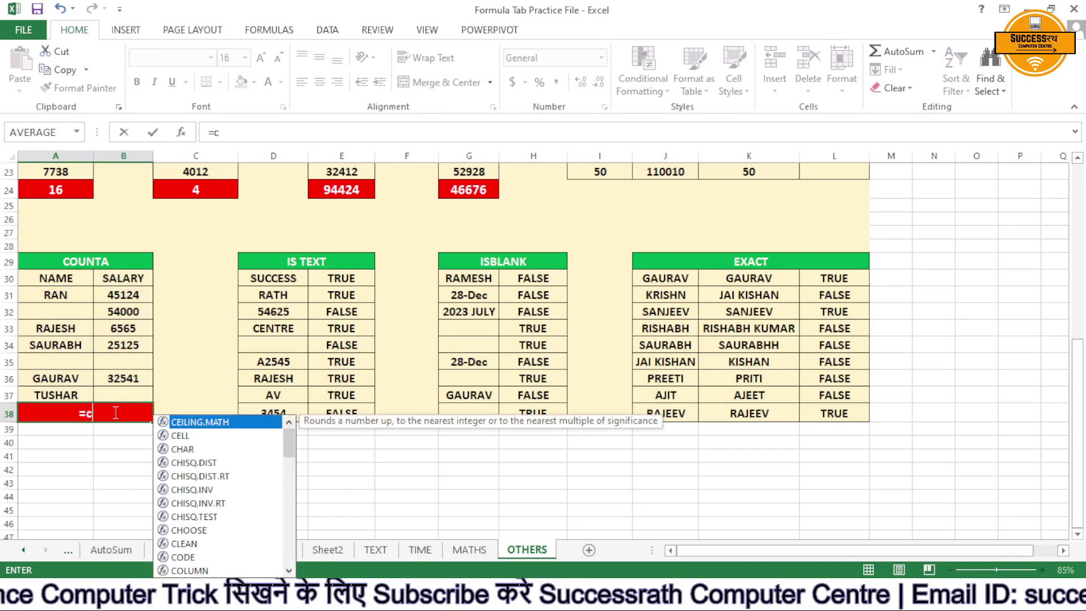
{"action": "type", "text": "ounta"}
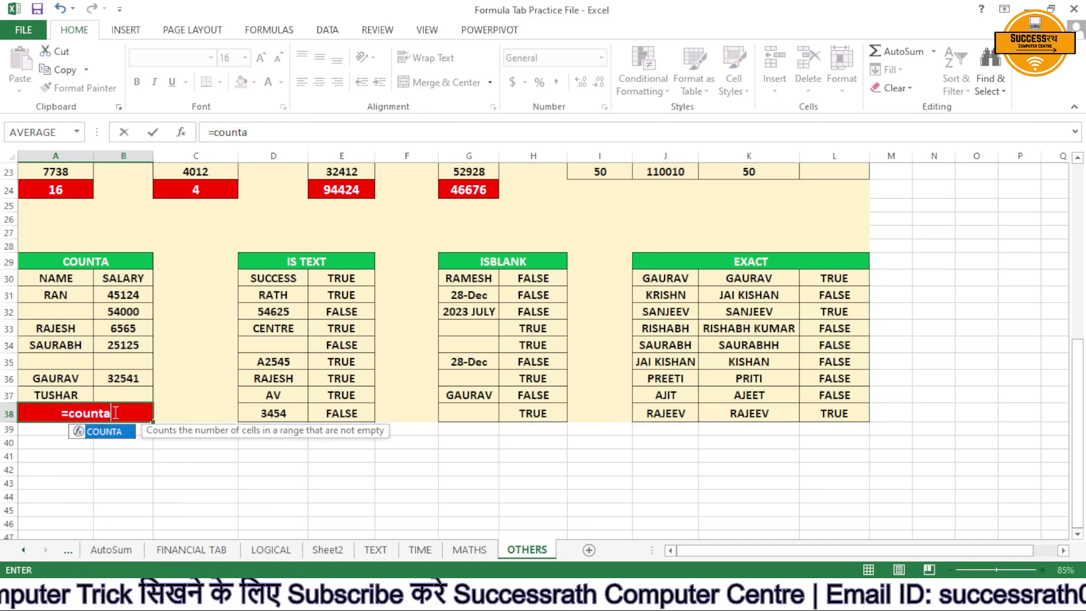
{"action": "key", "text": "Tab"}
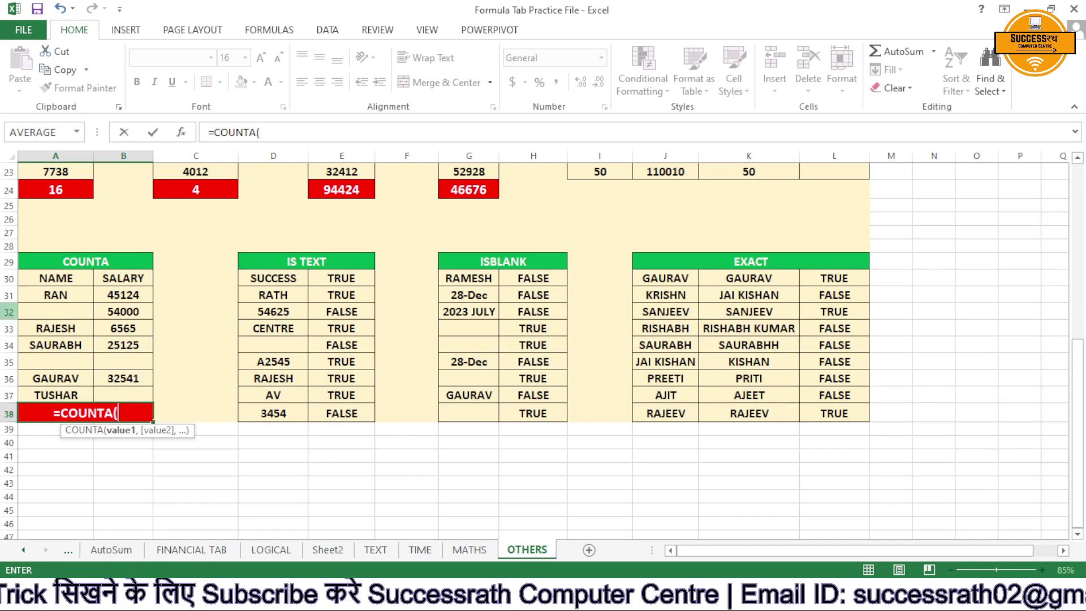
{"action": "left_click_drag", "start_coordinate": [53, 286], "coordinate": [122, 387]}
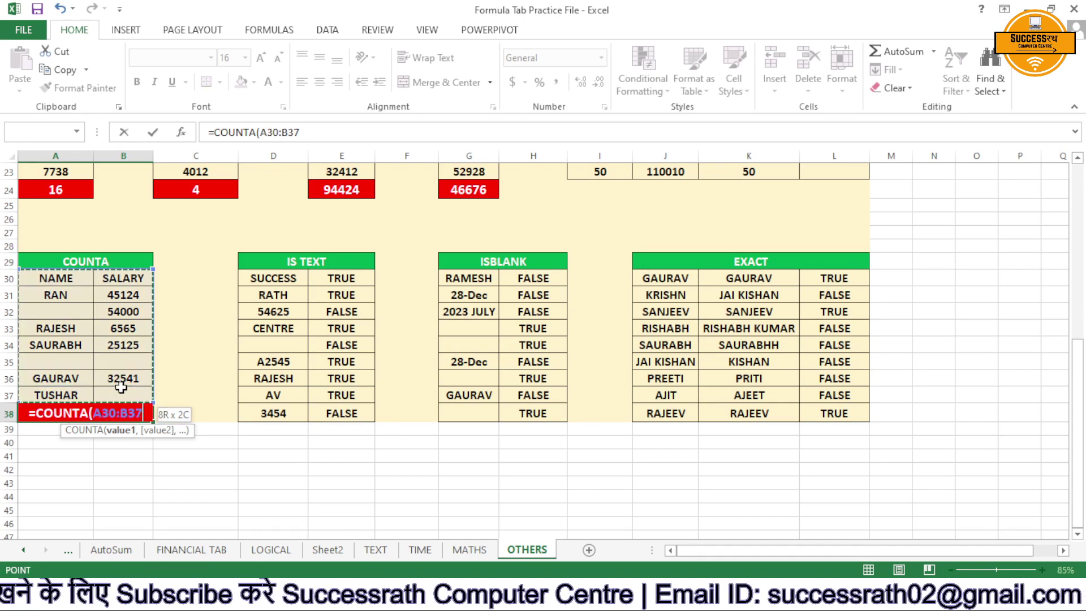
{"action": "key", "text": "Return"}
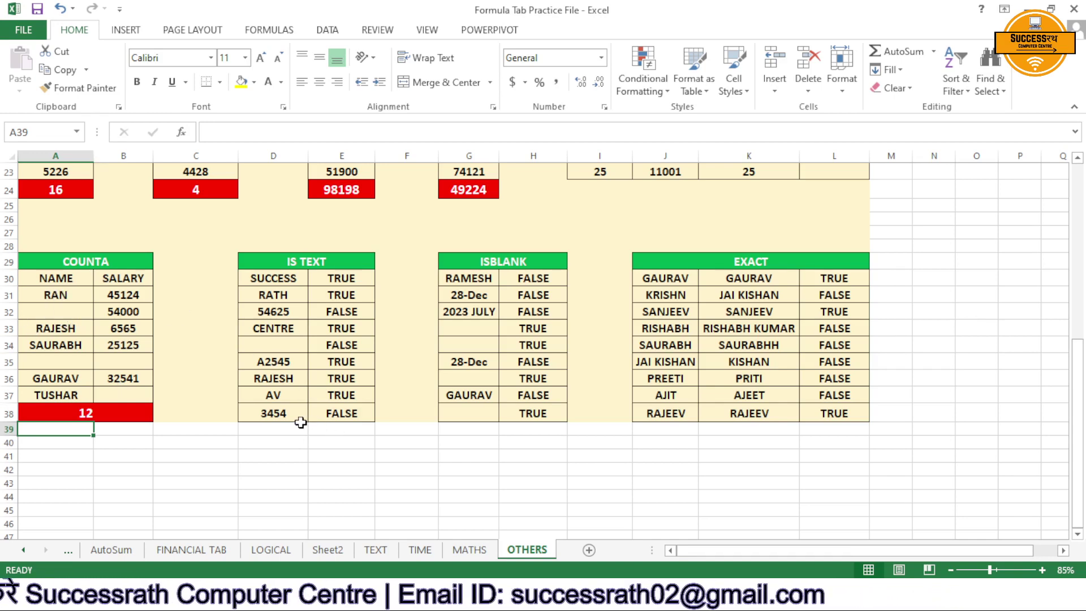
Replace the IS TEXT table's results in E30:E38 with =ISTEXT(D30) entered in E30 and filled down to row 38.
{"action": "left_click_drag", "start_coordinate": [338, 278], "coordinate": [359, 417]}
{"action": "key", "text": "Delete"}
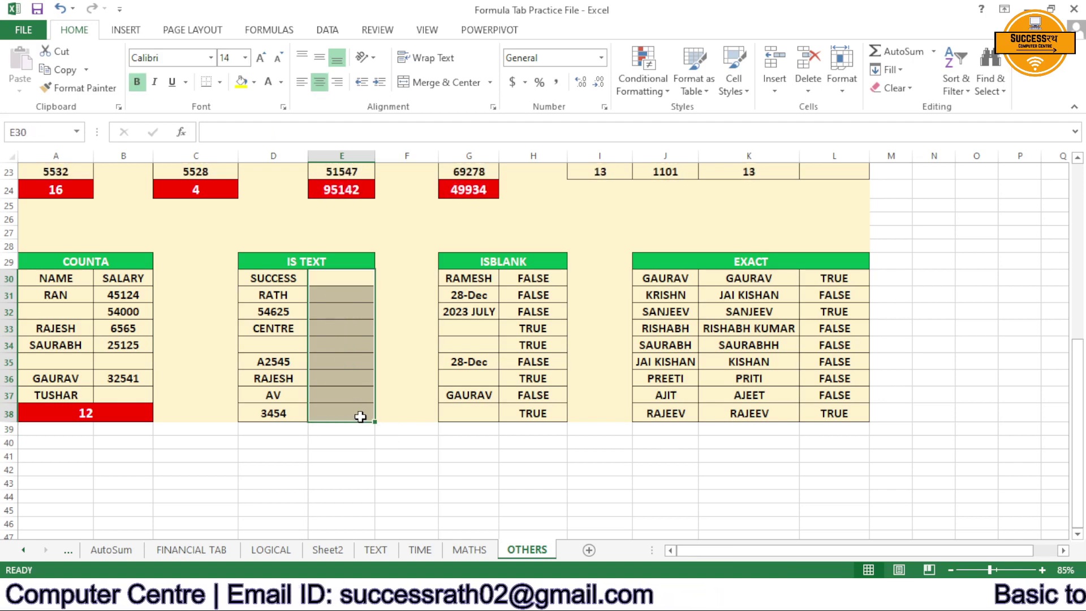
{"action": "left_click", "coordinate": [334, 274]}
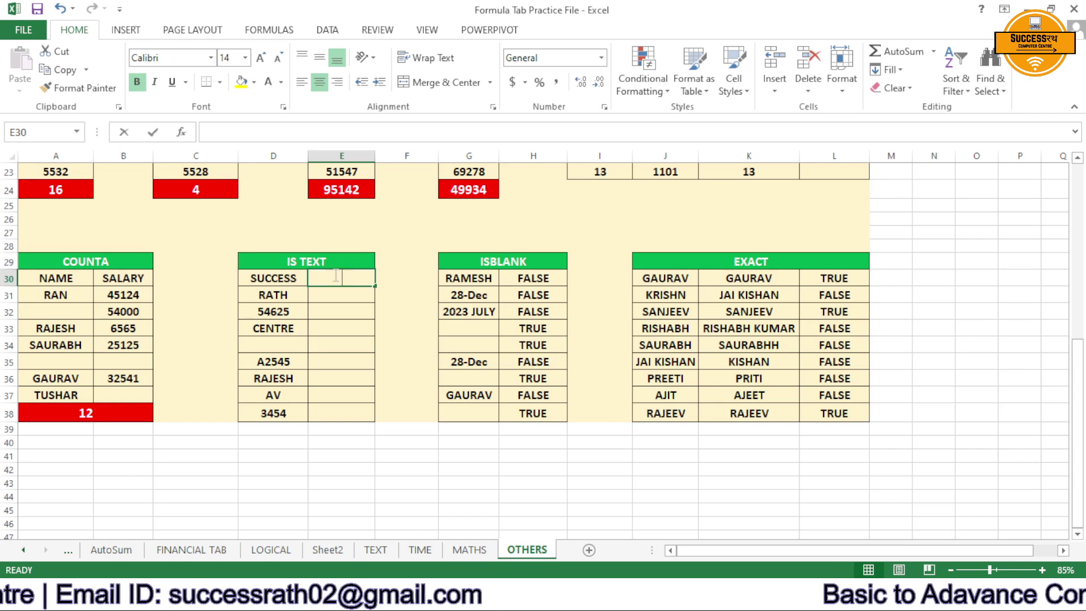
{"action": "type", "text": "=us"}
{"action": "key", "text": "BackSpace"}
{"action": "key", "text": "BackSpace"}
{"action": "key", "text": "BackSpace"}
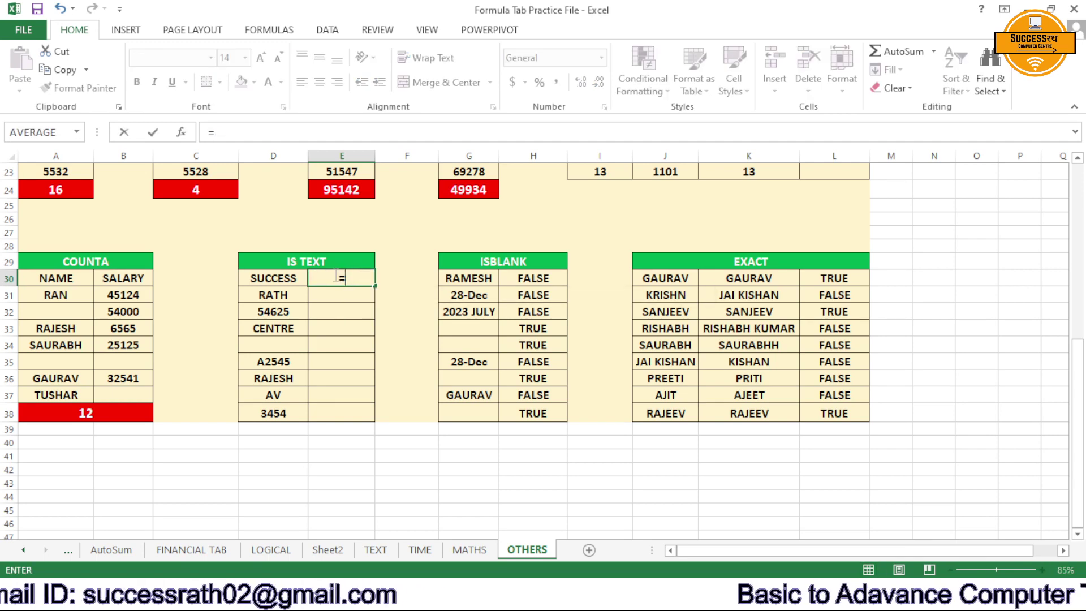
{"action": "type", "text": "ist"}
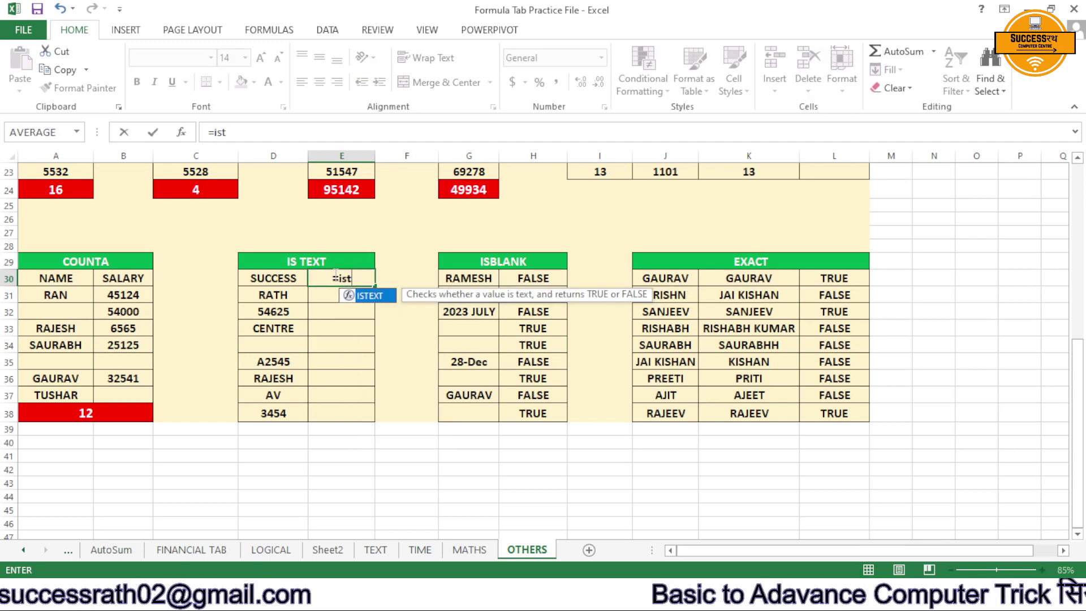
{"action": "key", "text": "Tab"}
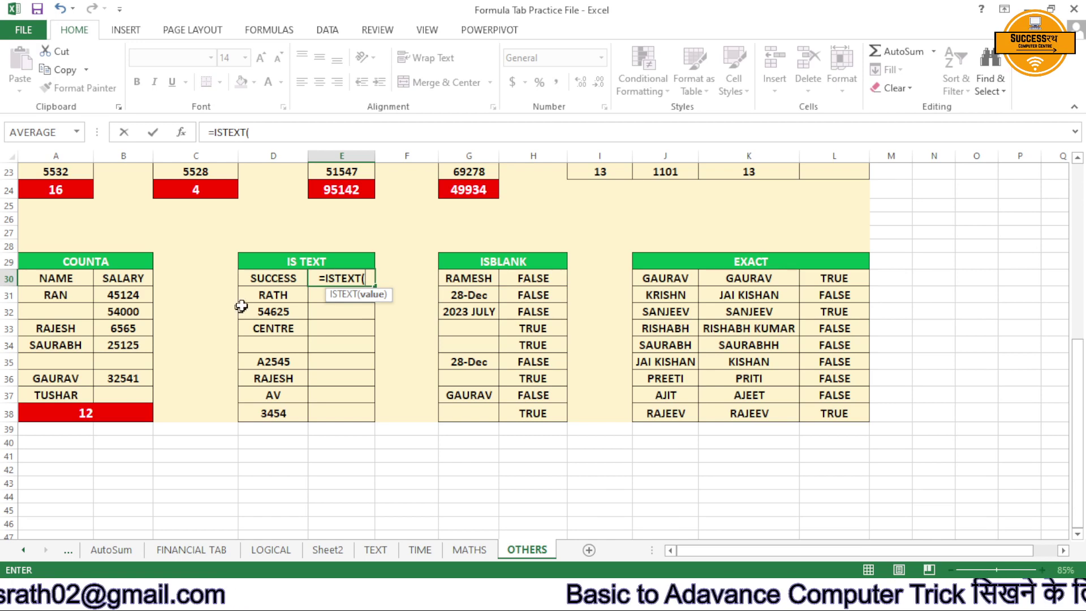
{"action": "left_click", "coordinate": [279, 278]}
{"action": "type", "text": ")"}
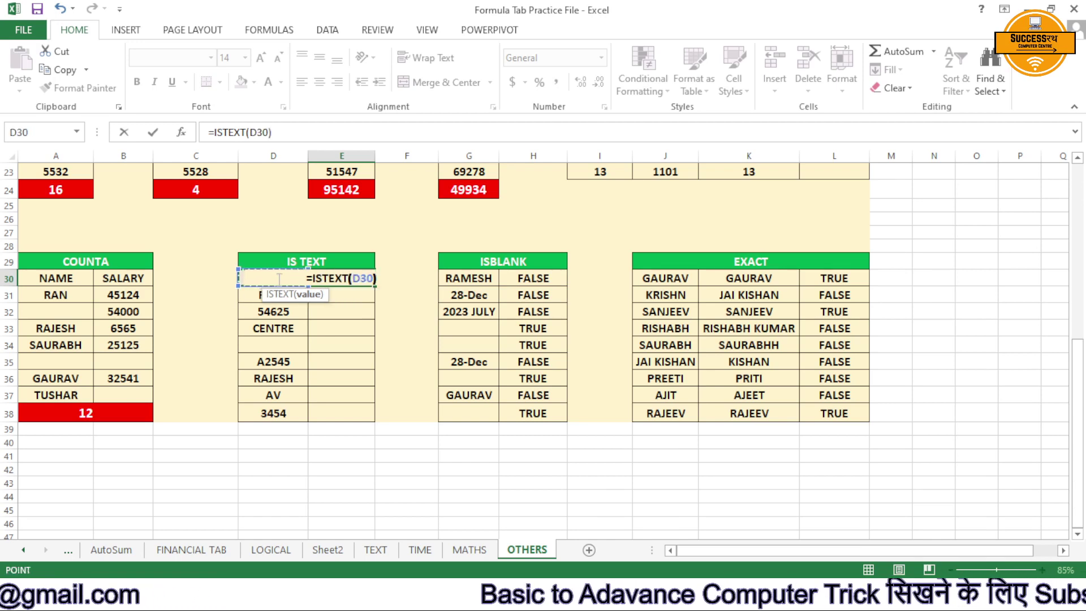
{"action": "key", "text": "Return"}
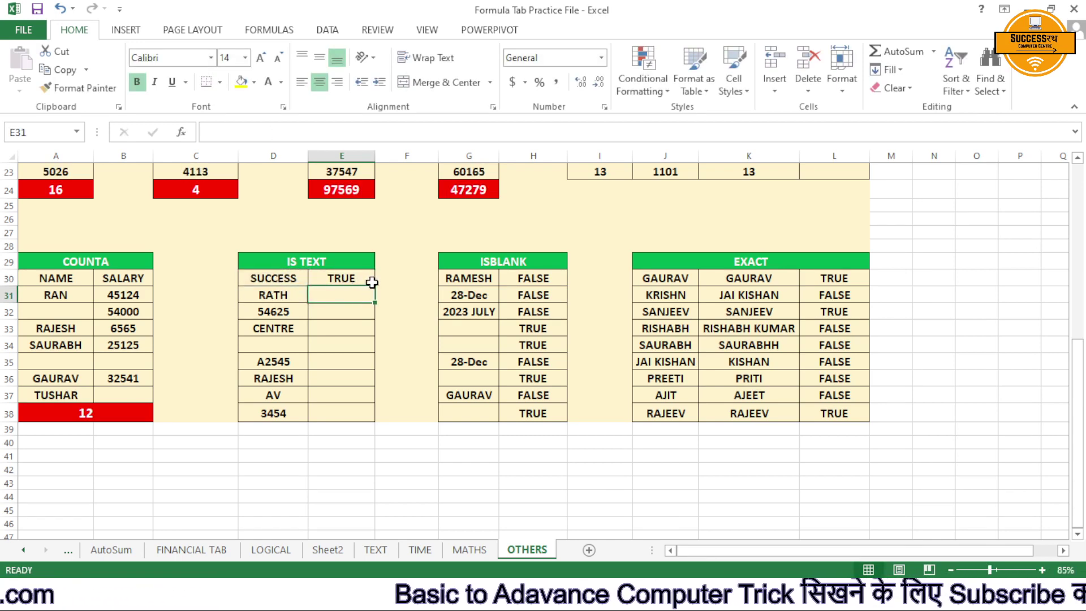
{"action": "left_click", "coordinate": [373, 281]}
{"action": "left_click_drag", "start_coordinate": [375, 287], "coordinate": [364, 426]}
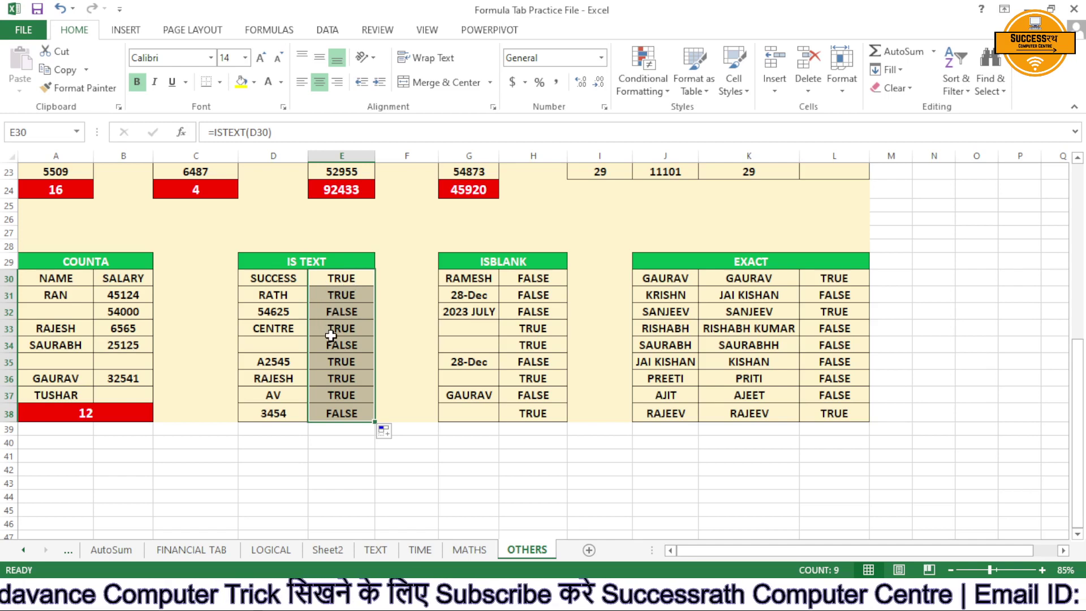
Clear the existing formulas from the ISBLANK table's result column, H30:H38.
{"action": "left_click_drag", "start_coordinate": [528, 278], "coordinate": [532, 413]}
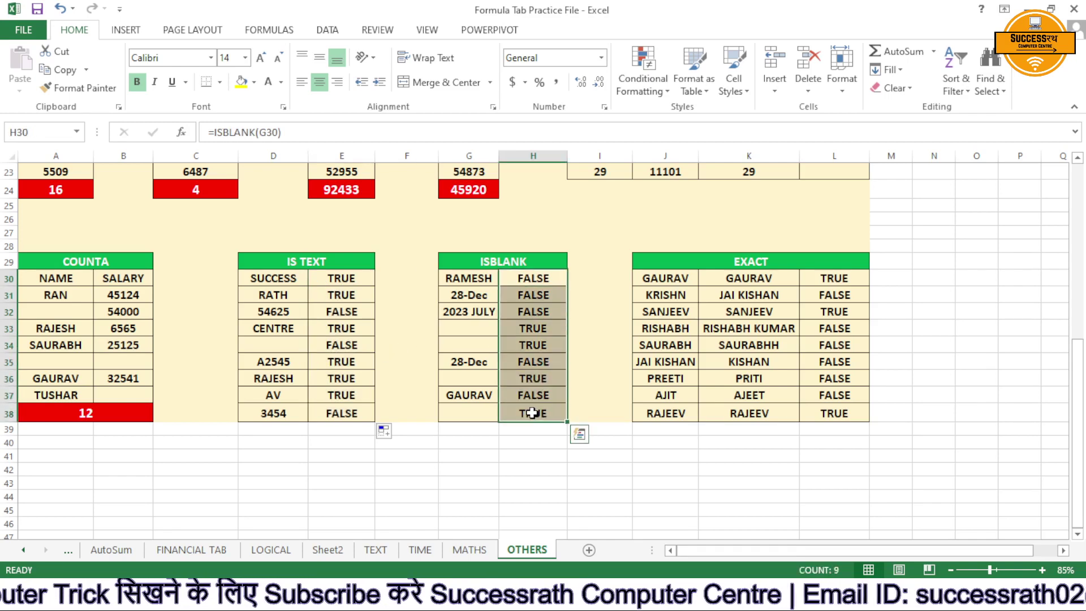
{"action": "key", "text": "BackSpace"}
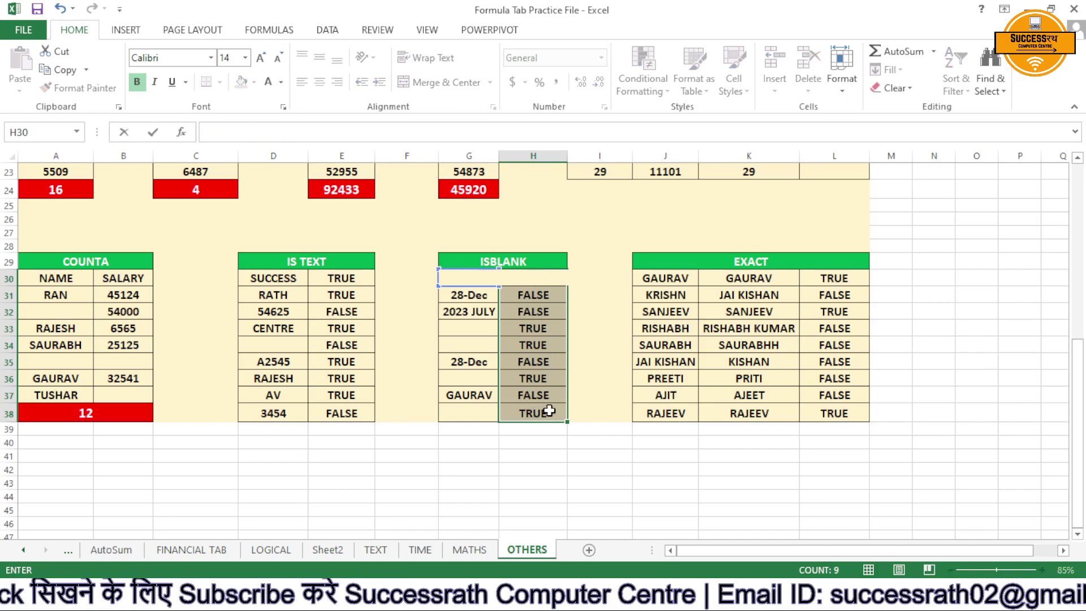
{"action": "left_click", "coordinate": [547, 412]}
{"action": "left_click_drag", "start_coordinate": [536, 280], "coordinate": [541, 418]}
{"action": "key", "text": "Delete"}
Enter =ISBLANK(G30) in H30 and fill it down the ISBLANK result column to row 38.
{"action": "left_click", "coordinate": [512, 286]}
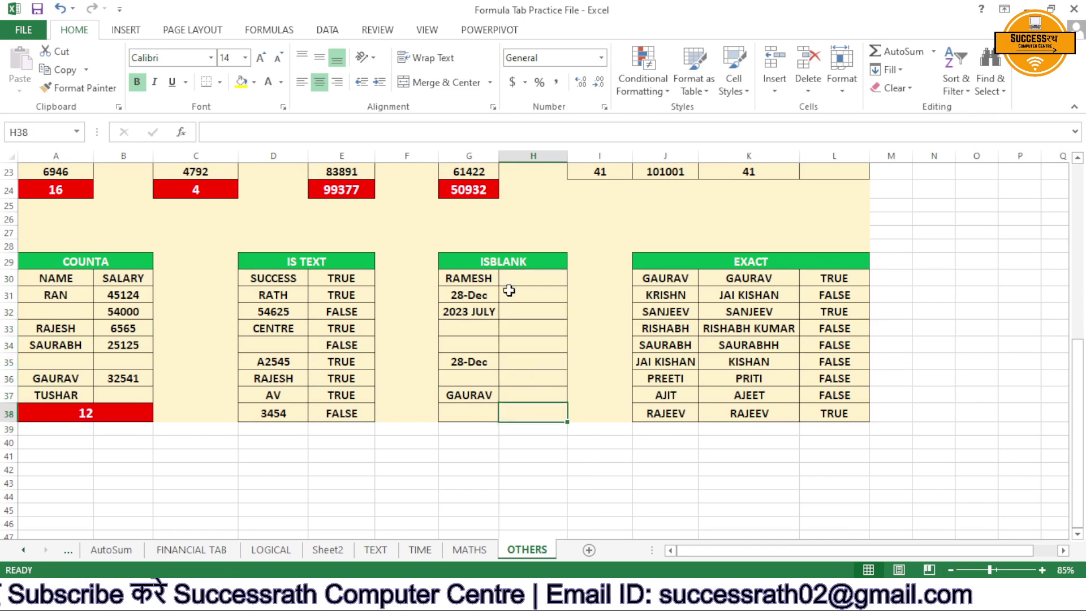
{"action": "type", "text": "="}
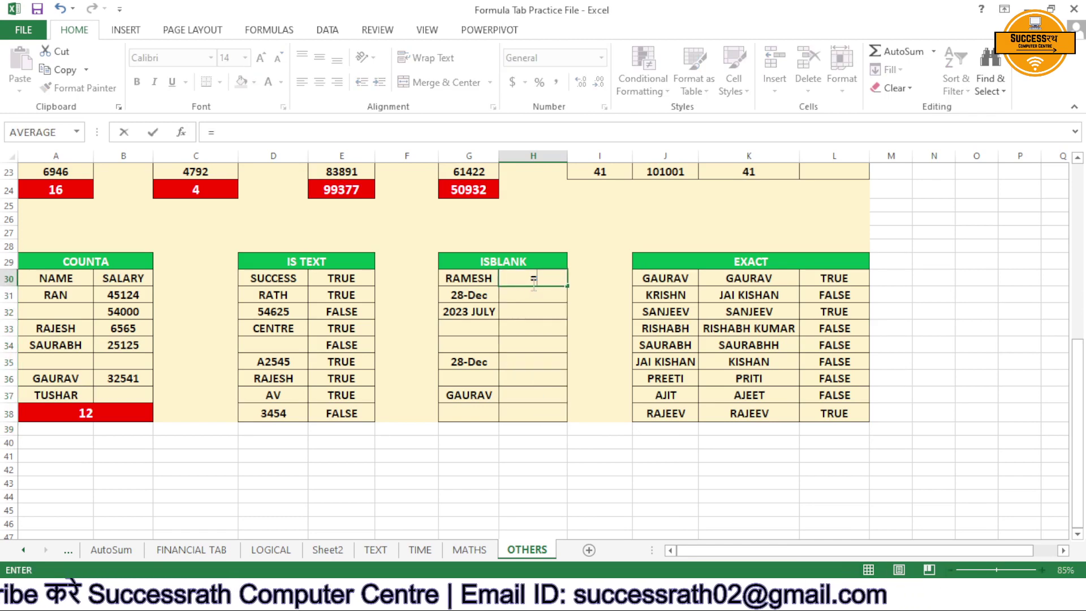
{"action": "type", "text": "isb"}
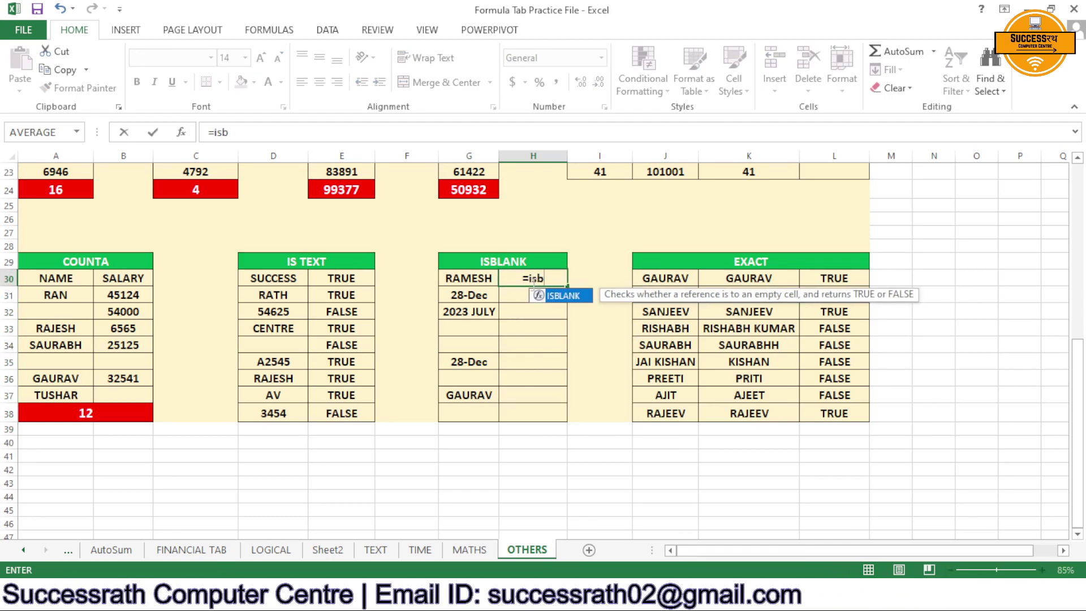
{"action": "key", "text": "Tab"}
{"action": "left_click", "coordinate": [485, 279]}
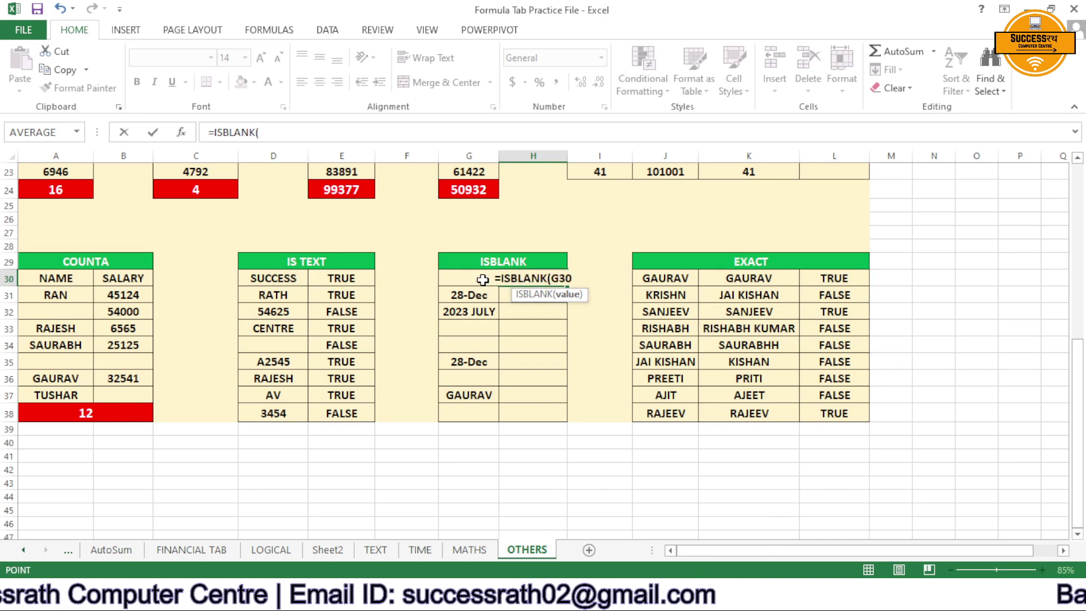
{"action": "key", "text": "Return"}
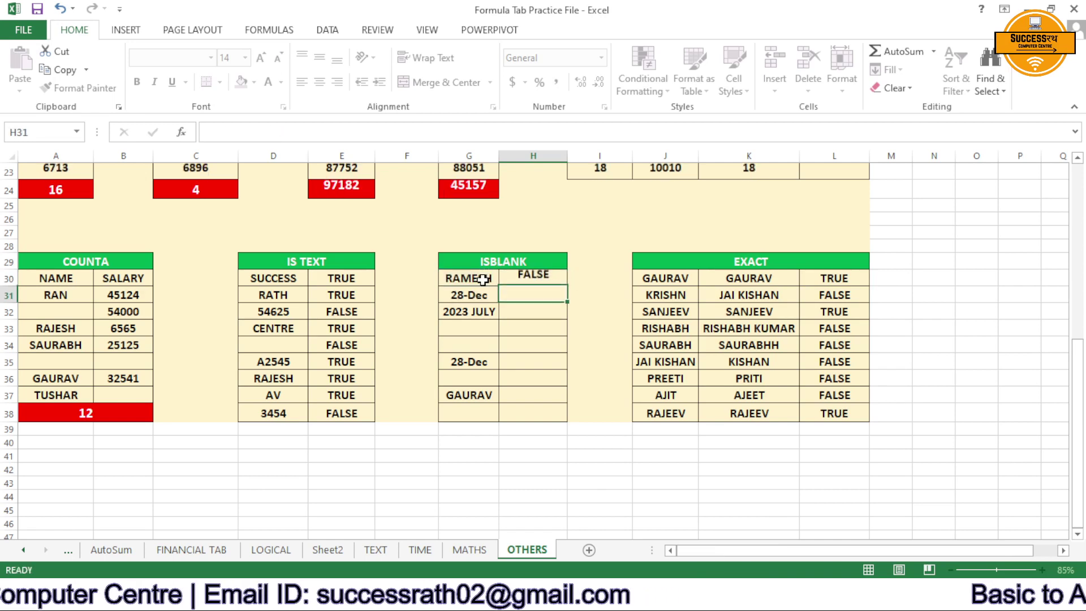
{"action": "left_click", "coordinate": [528, 279]}
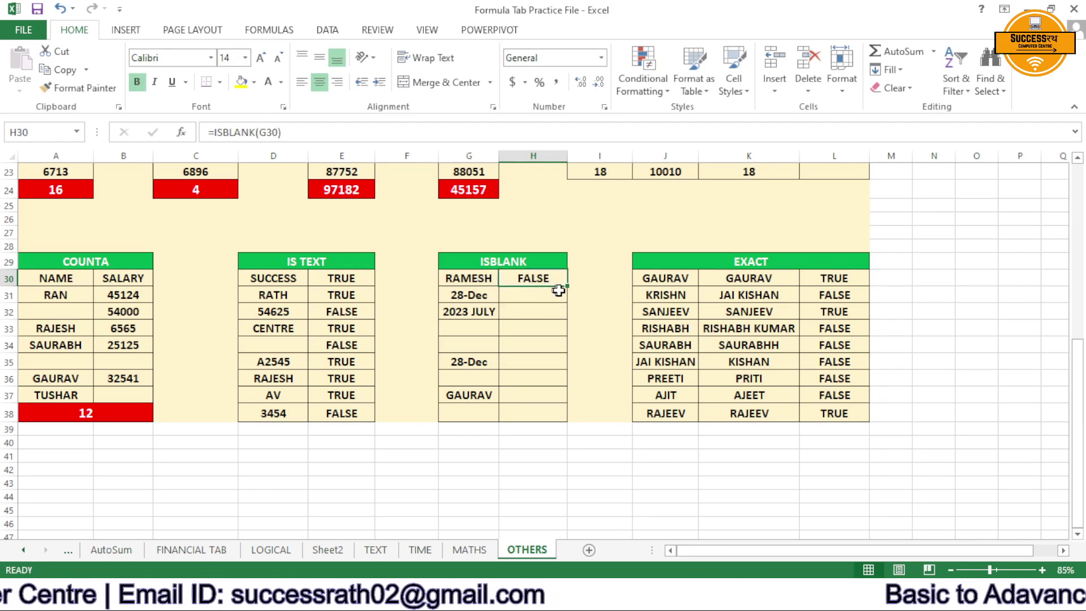
{"action": "left_click_drag", "start_coordinate": [572, 287], "coordinate": [566, 422]}
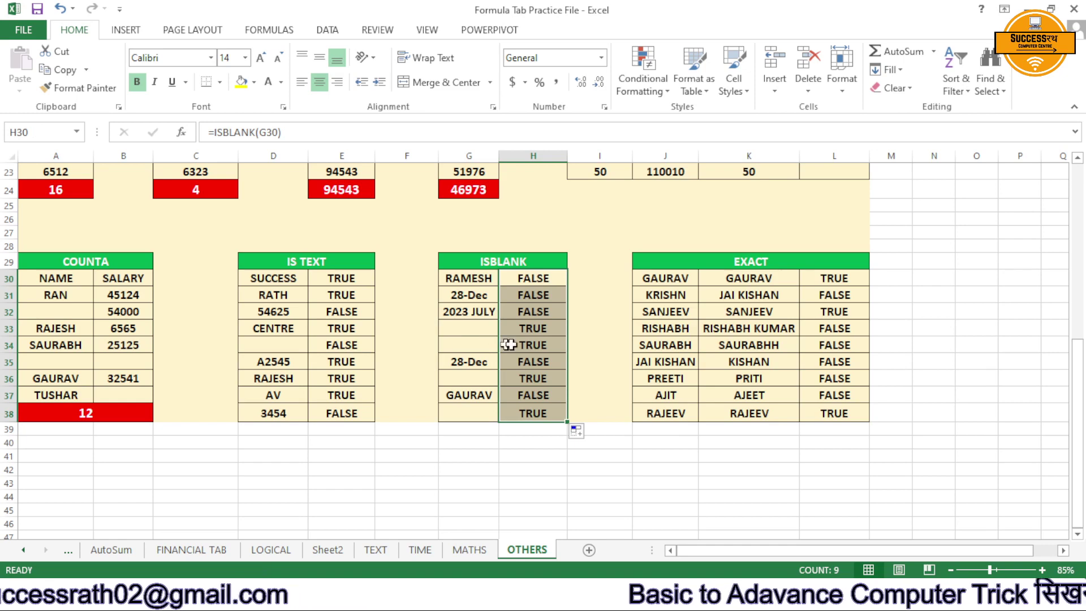
Clear the existing formulas from the EXACT table's result column, L30:L38.
{"action": "left_click", "coordinate": [727, 312]}
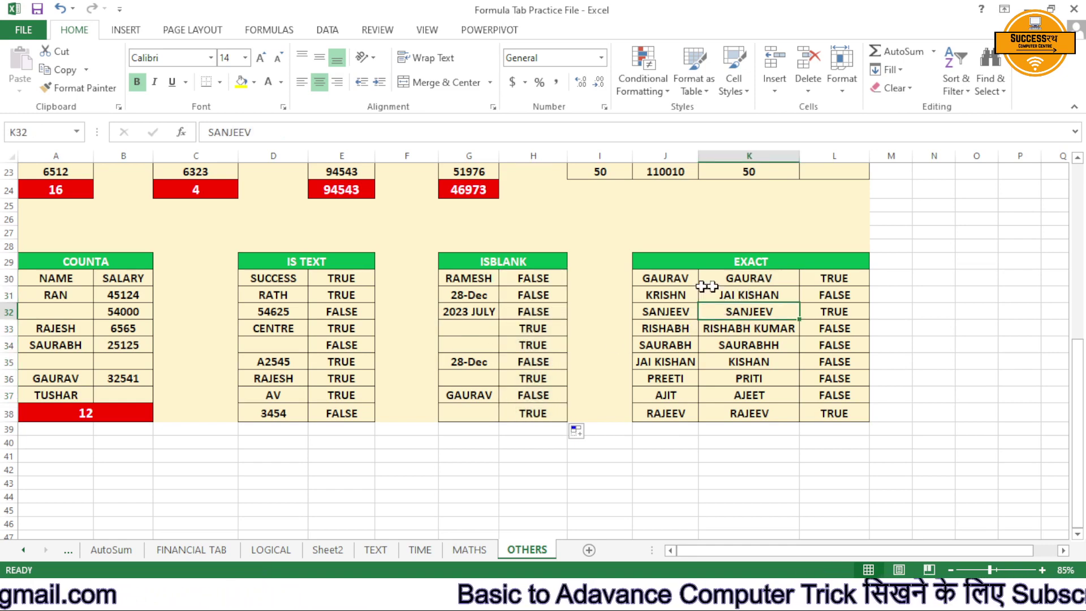
{"action": "left_click_drag", "start_coordinate": [826, 278], "coordinate": [814, 405]}
{"action": "key", "text": "Delete"}
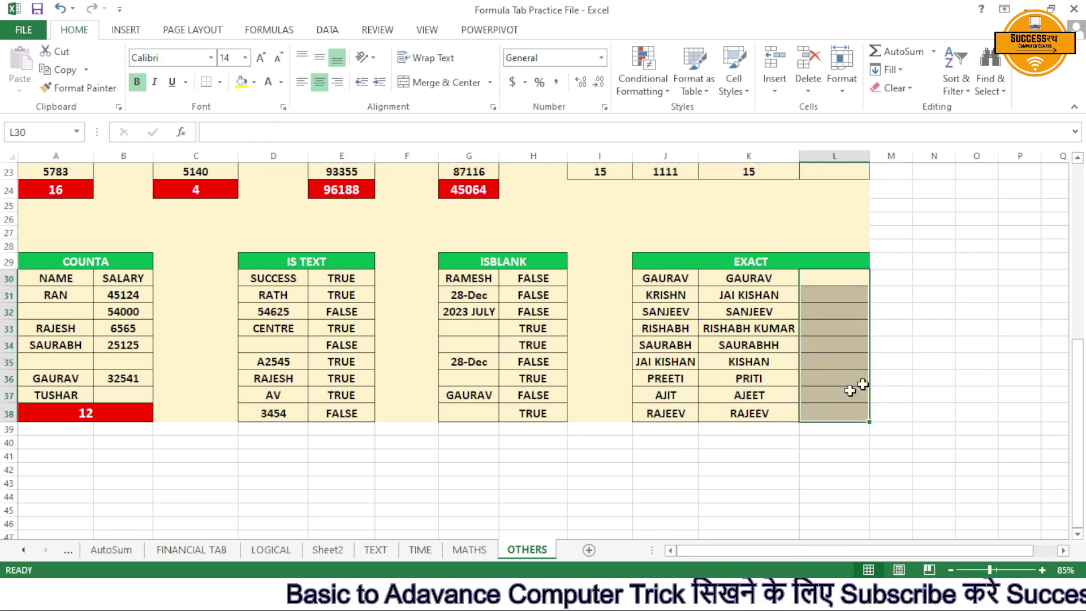
Enter =EXACT(J30,K30) in L30 to compare the two name columns, and fill it down to row 38.
{"action": "left_click", "coordinate": [835, 281]}
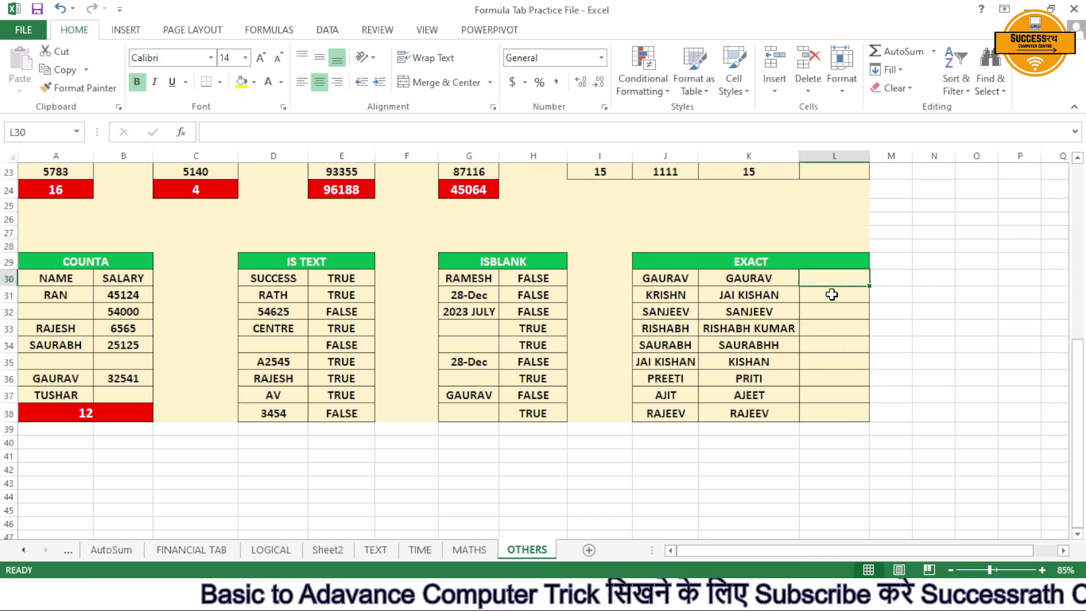
{"action": "type", "text": "=ex"}
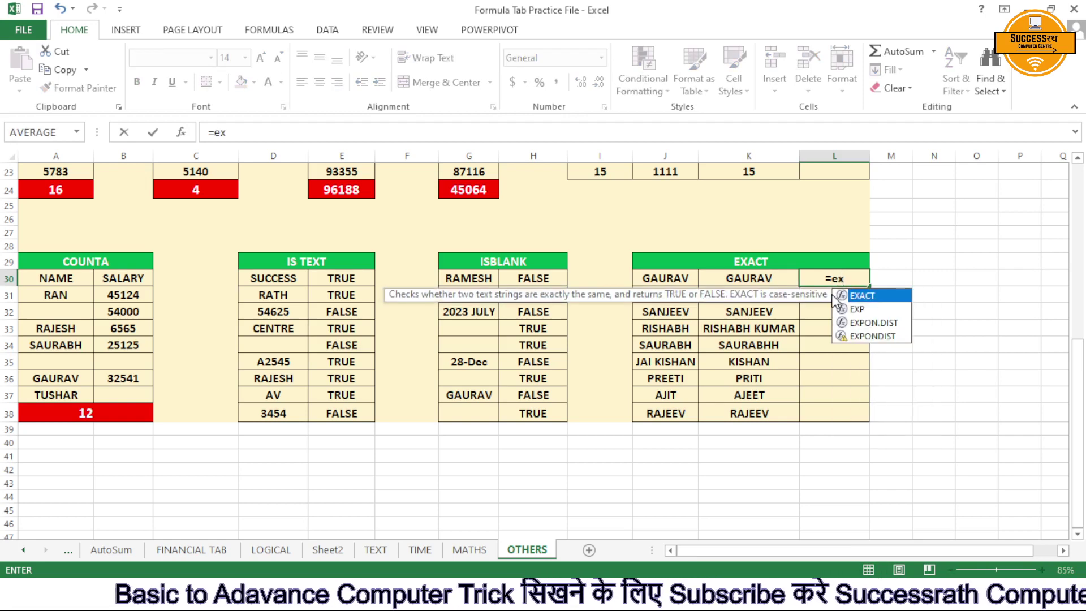
{"action": "type", "text": "ac"}
{"action": "key", "text": "Tab"}
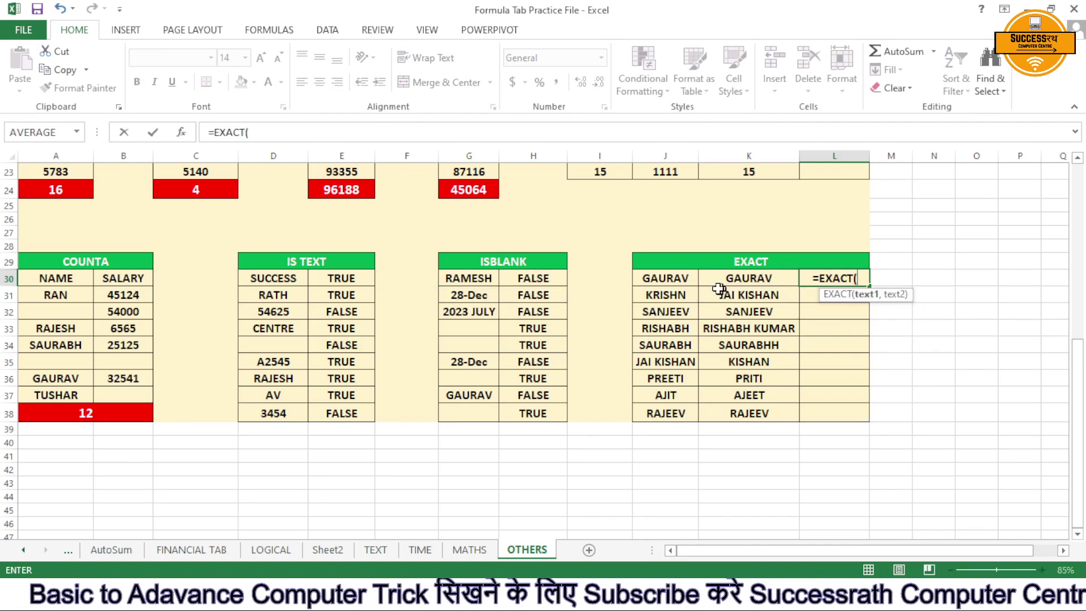
{"action": "left_click", "coordinate": [680, 279]}
{"action": "type", "text": ","}
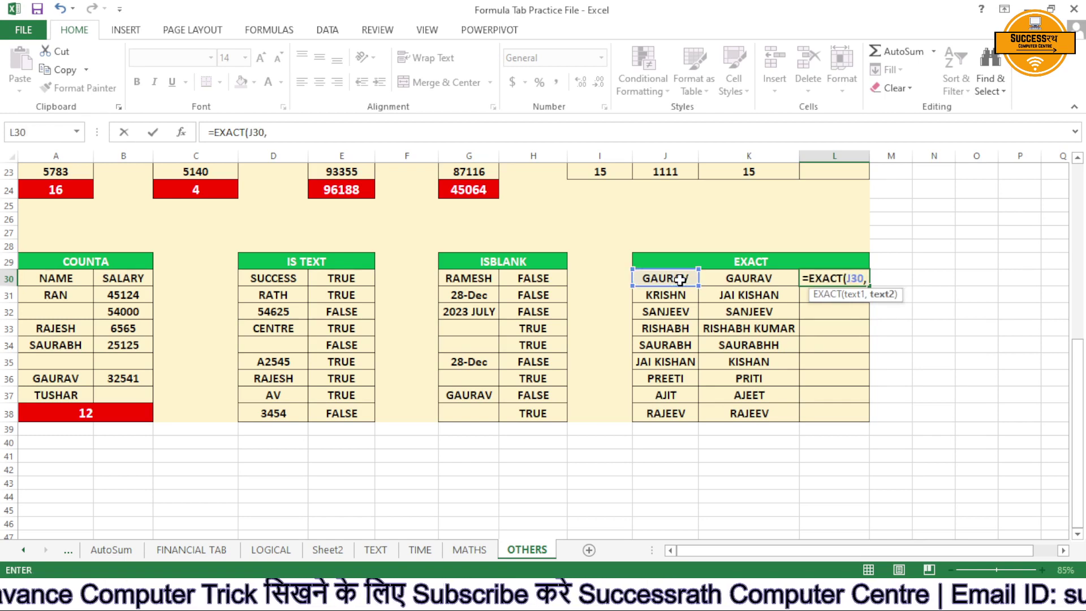
{"action": "left_click", "coordinate": [768, 277]}
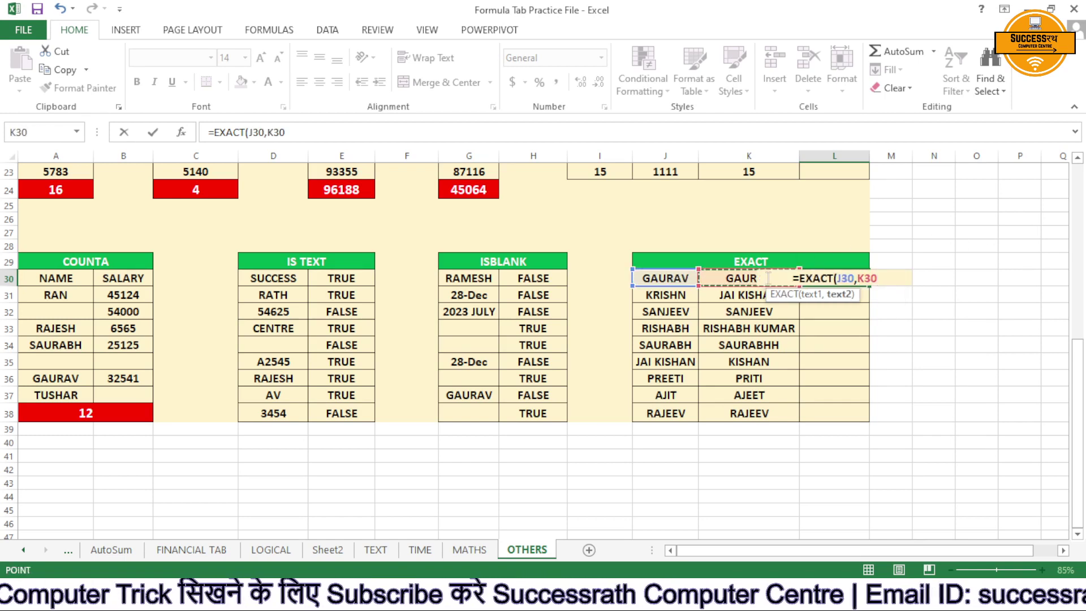
{"action": "type", "text": ")"}
{"action": "key", "text": "Return"}
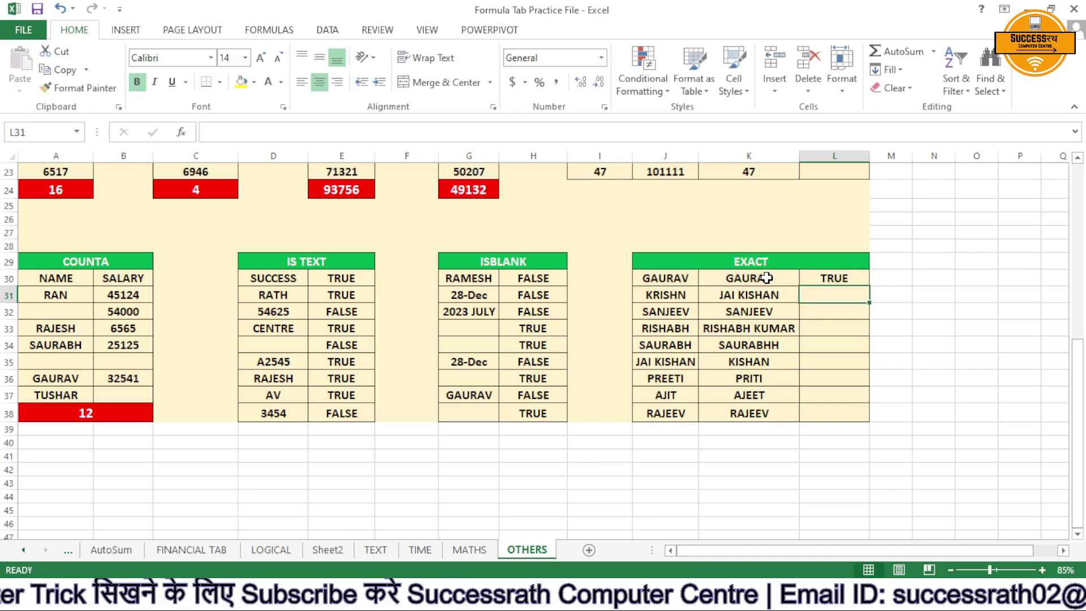
{"action": "double_click", "coordinate": [869, 287]}
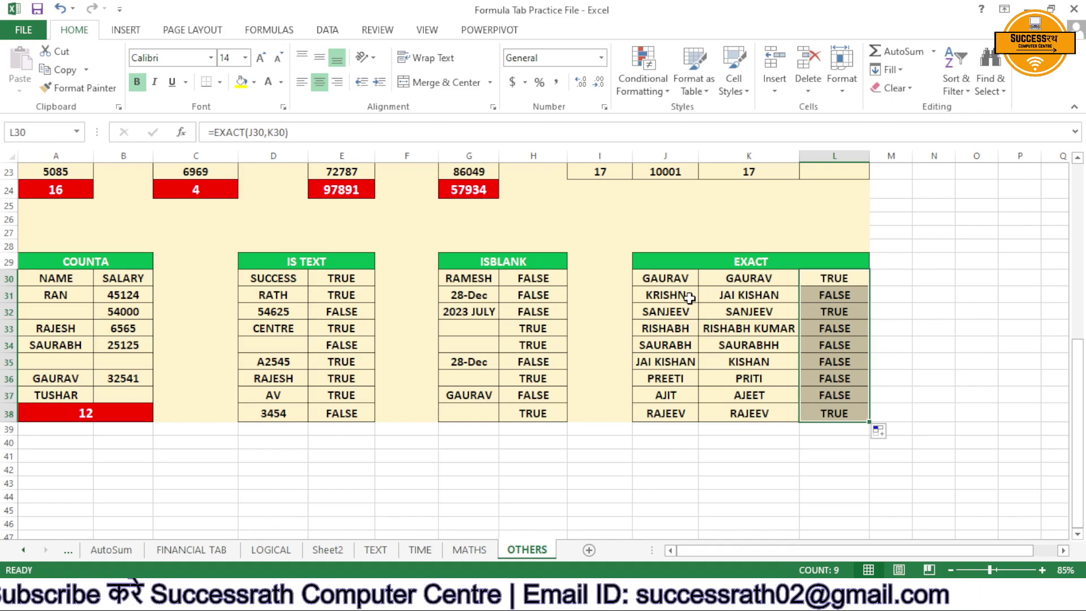
Look over the tables on the OTHERS sheet and display the Function Library commands.
{"action": "scroll", "coordinate": [792, 339], "scroll_direction": "up", "scroll_amount": 7}
{"action": "scroll", "coordinate": [792, 339], "scroll_direction": "down", "scroll_amount": 10}
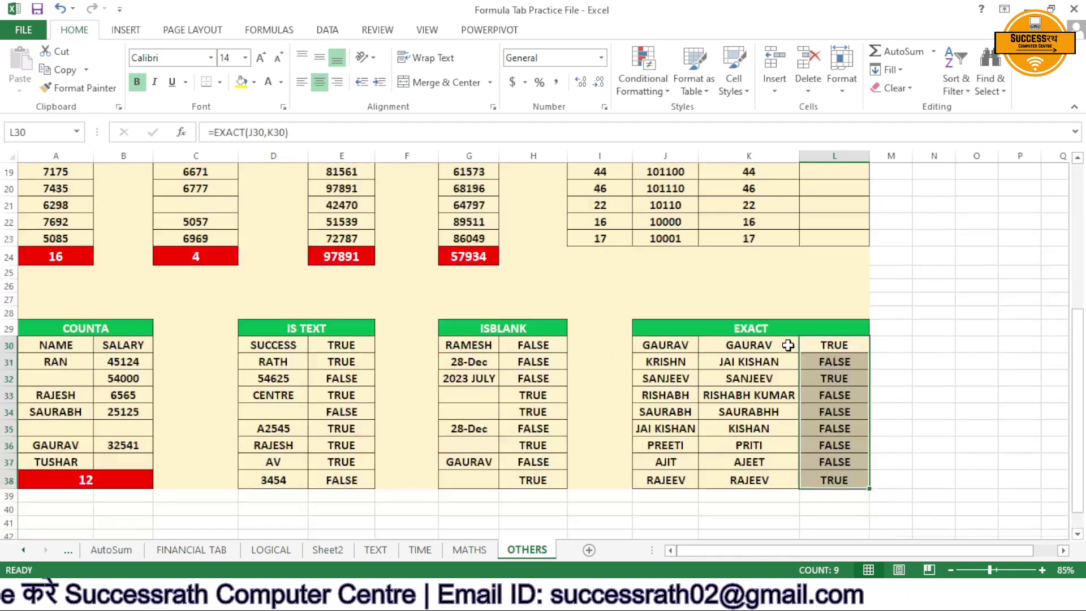
{"action": "scroll", "coordinate": [788, 344], "scroll_direction": "up", "scroll_amount": 6}
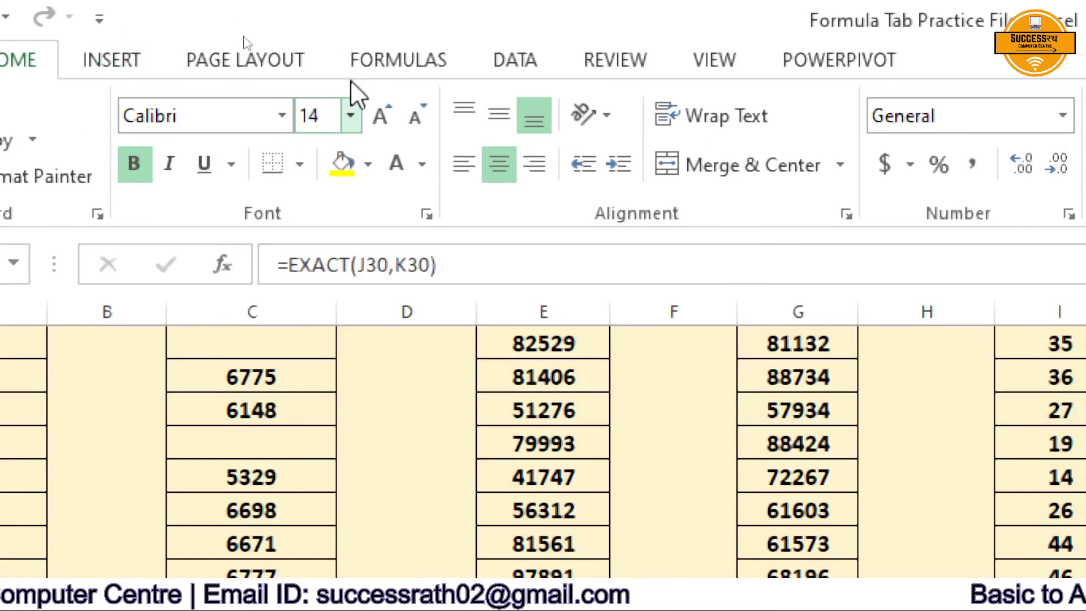
{"action": "left_click", "coordinate": [401, 61]}
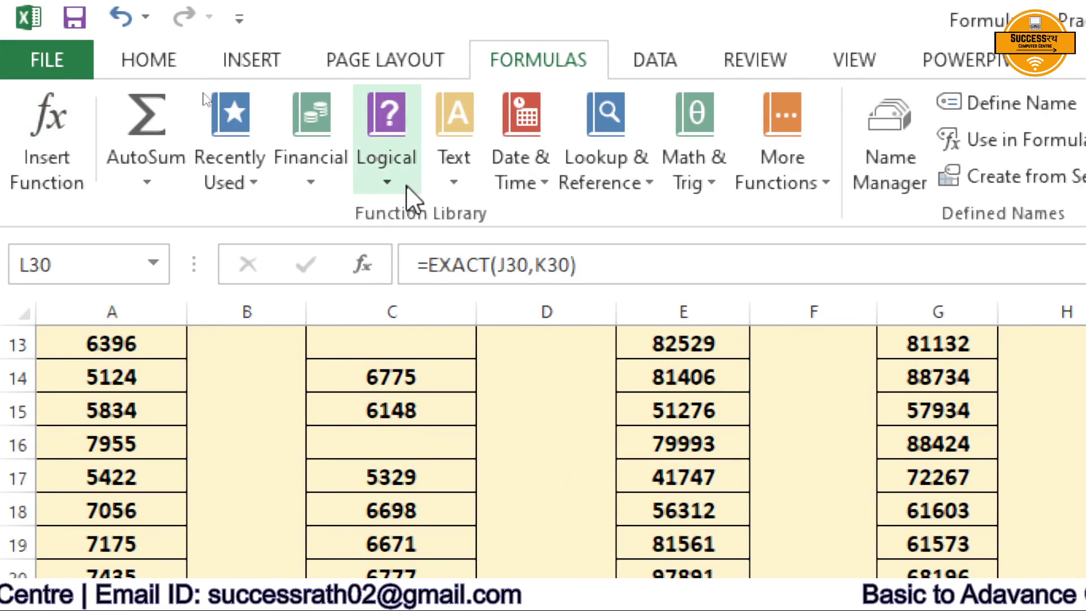